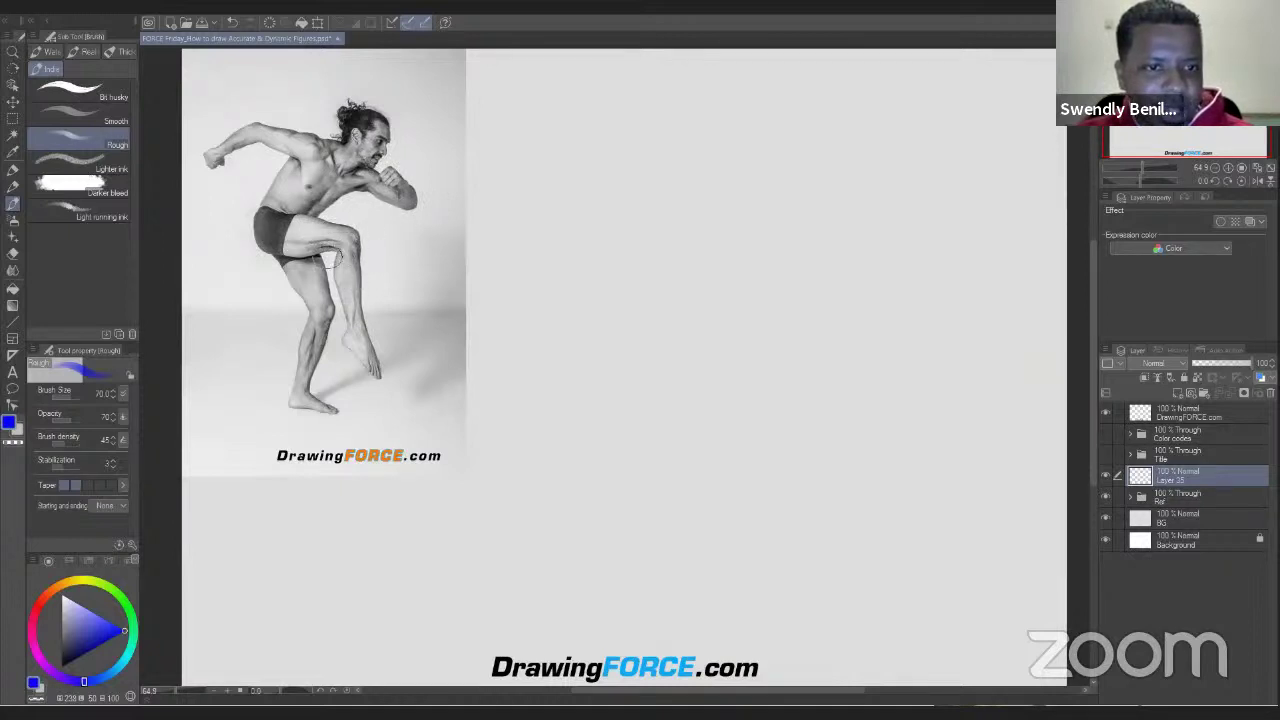
# Sketch the figure's curved back in blue beside the reference photo, sweeping from the shoulders down to the seat with the Rough brush.
pyautogui.moveTo(334, 248)
pyautogui.mouseDown()
pyautogui.moveTo(348, 252)
pyautogui.moveTo(331, 254)
pyautogui.mouseUp()
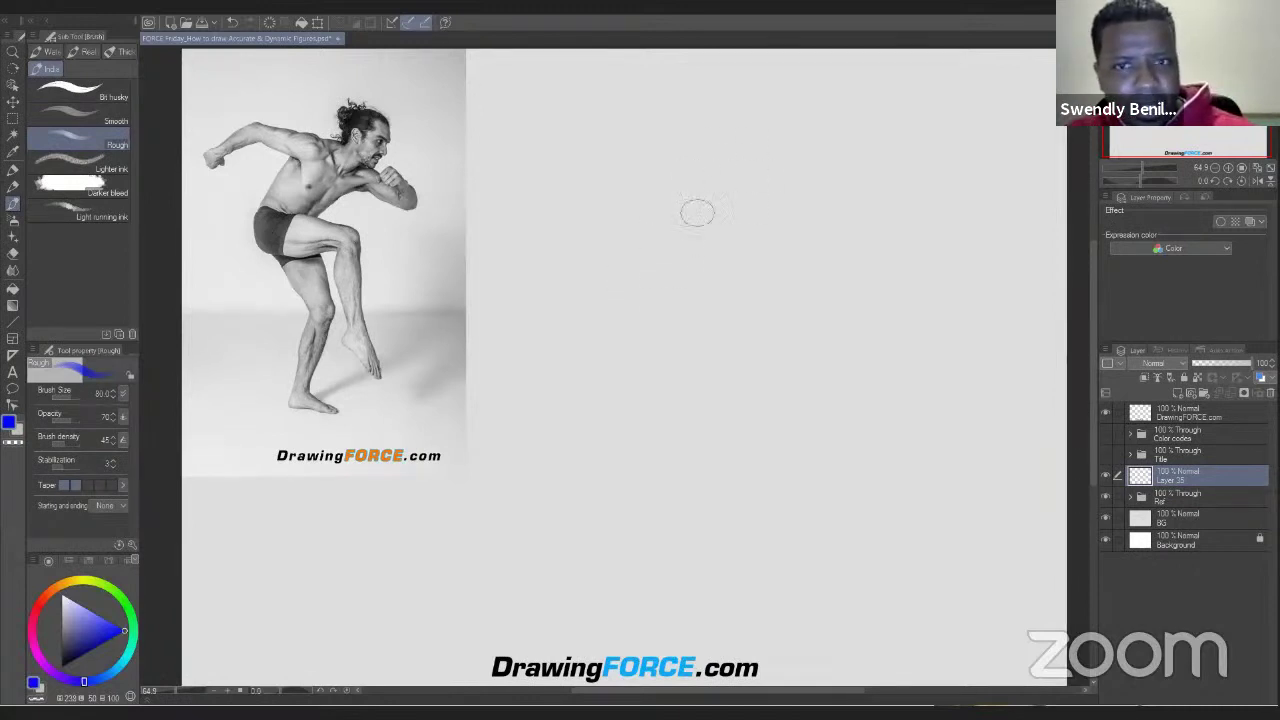
pyautogui.moveTo(697, 211)
pyautogui.mouseDown()
pyautogui.moveTo(659, 247)
pyautogui.moveTo(651, 289)
pyautogui.mouseUp()
pyautogui.moveTo(738, 187)
pyautogui.mouseDown()
pyautogui.moveTo(691, 220)
pyautogui.moveTo(641, 300)
pyautogui.mouseUp()
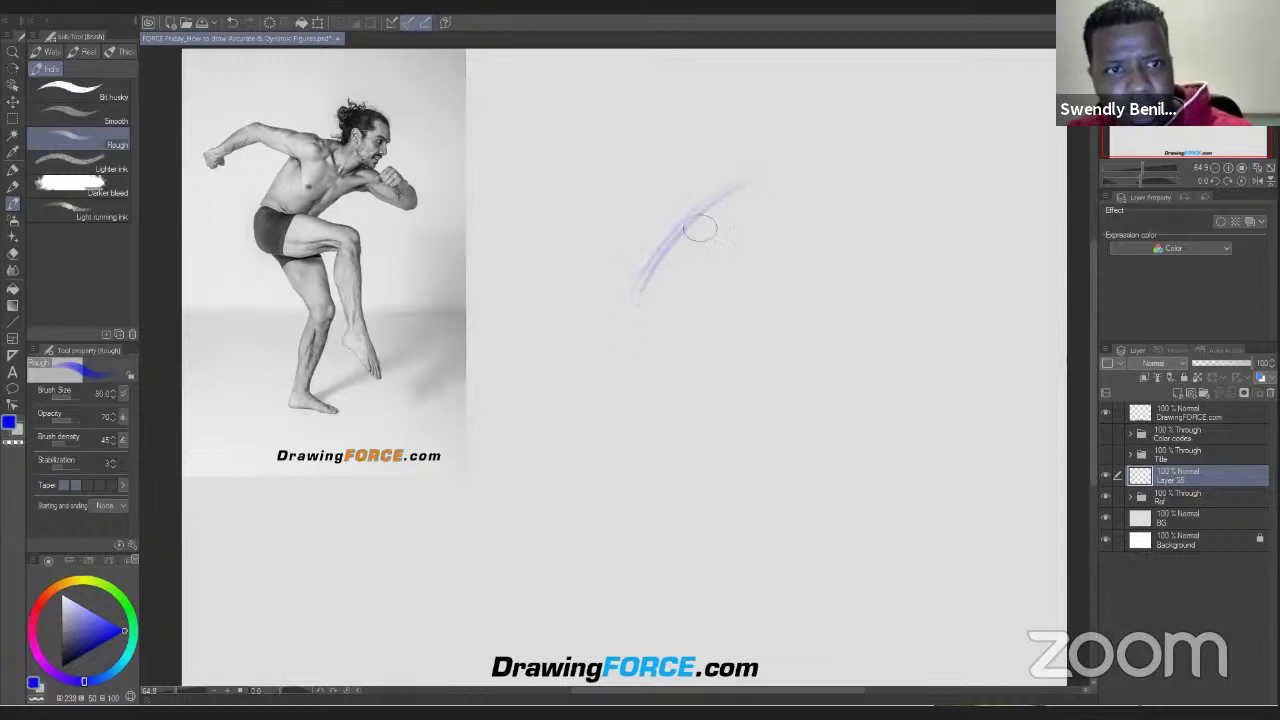
pyautogui.moveTo(748, 178)
pyautogui.mouseDown()
pyautogui.moveTo(634, 320)
pyautogui.moveTo(733, 183)
pyautogui.moveTo(629, 285)
pyautogui.moveTo(717, 225)
pyautogui.moveTo(721, 212)
pyautogui.moveTo(636, 297)
pyautogui.mouseUp()
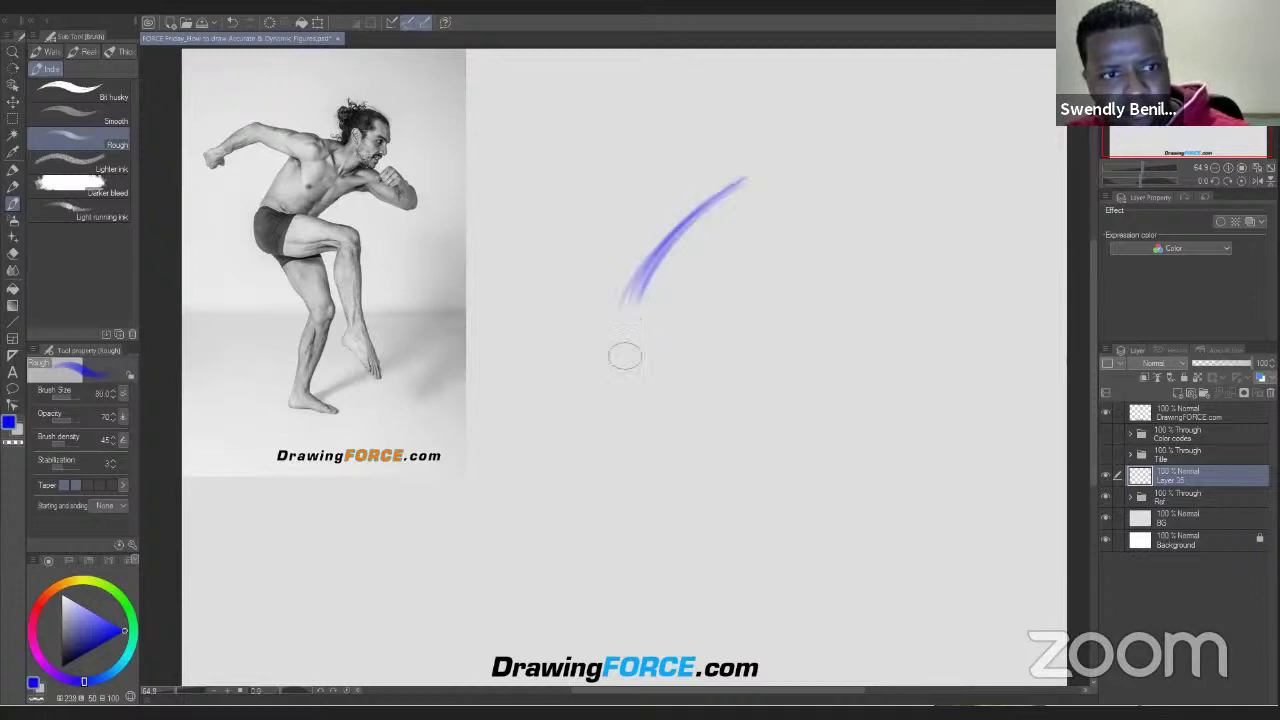
pyautogui.moveTo(629, 340)
pyautogui.mouseDown()
pyautogui.moveTo(636, 382)
pyautogui.moveTo(634, 308)
pyautogui.moveTo(643, 400)
pyautogui.moveTo(627, 301)
pyautogui.moveTo(640, 392)
pyautogui.mouseUp()
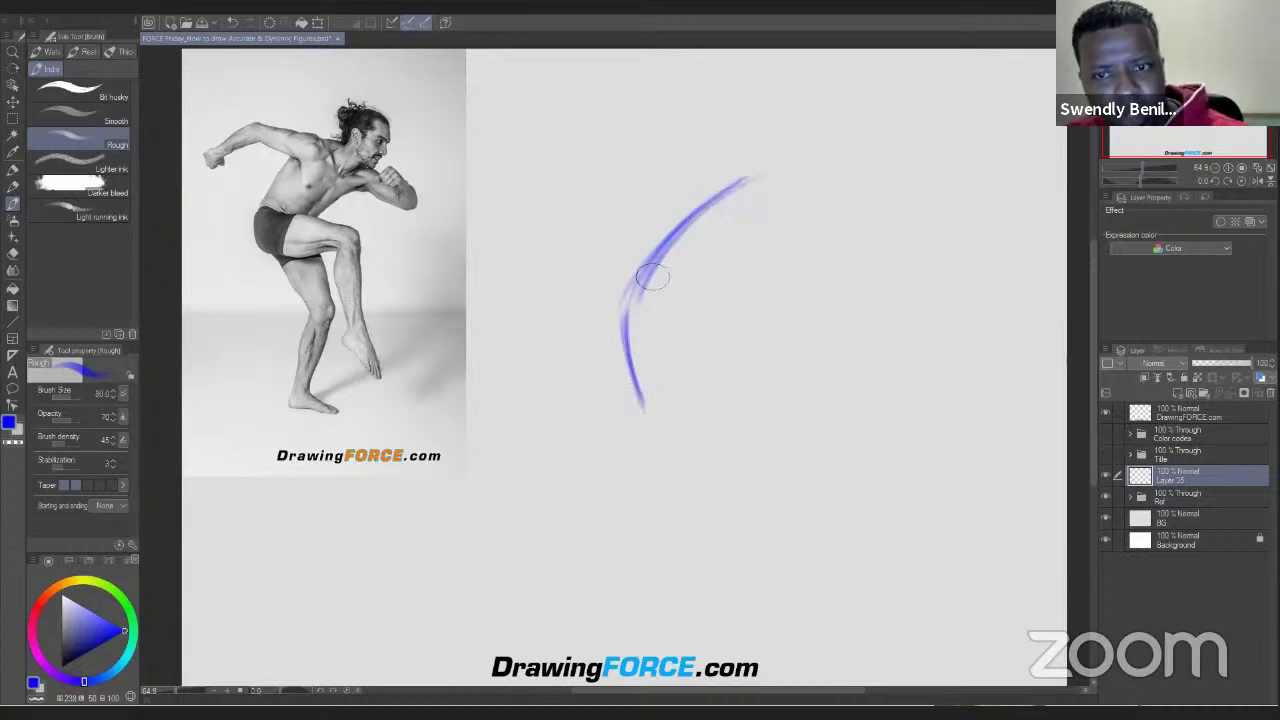
pyautogui.moveTo(703, 243)
pyautogui.mouseDown()
pyautogui.moveTo(630, 308)
pyautogui.moveTo(731, 209)
pyautogui.moveTo(646, 293)
pyautogui.moveTo(633, 364)
pyautogui.moveTo(634, 312)
pyautogui.moveTo(651, 383)
pyautogui.mouseUp()
pyautogui.moveTo(708, 220)
pyautogui.mouseDown()
pyautogui.moveTo(743, 183)
pyautogui.moveTo(627, 313)
pyautogui.moveTo(646, 394)
pyautogui.mouseUp()
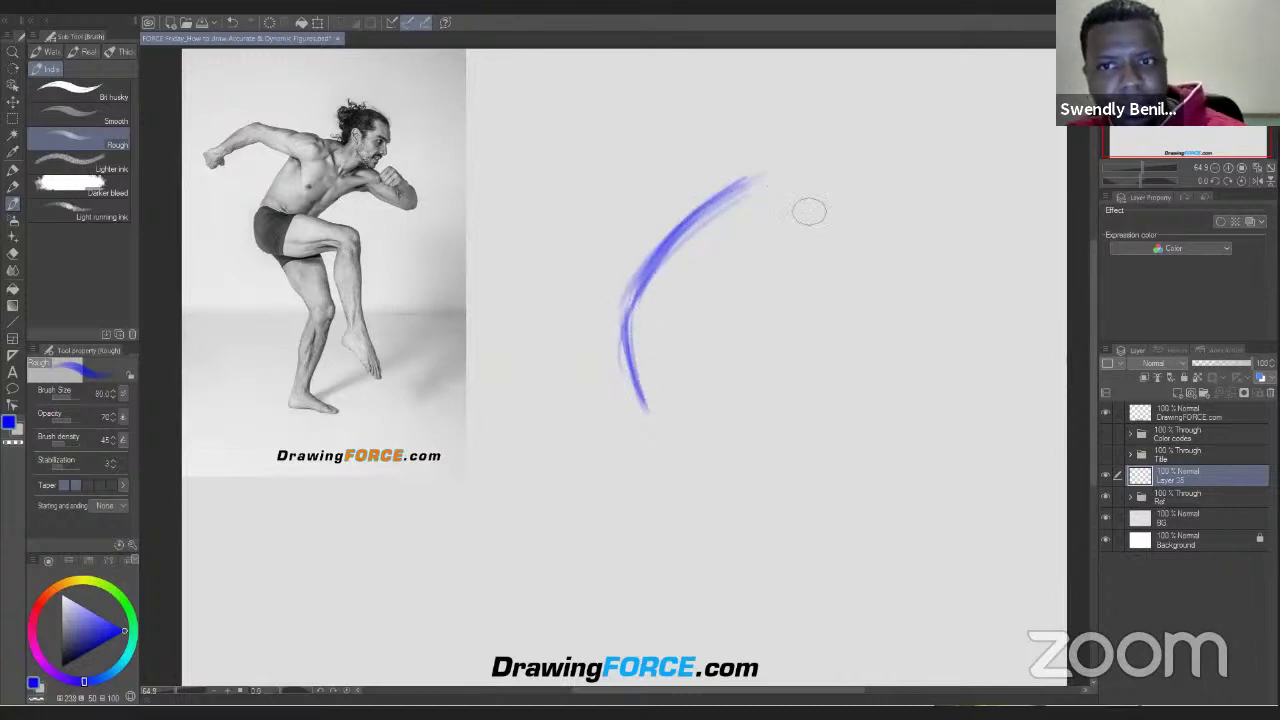
# Outline the ribcage as a tilted rounded block by adding the shoulder, chest and belly lines, and reinforce the upper back.
pyautogui.moveTo(756, 178)
pyautogui.mouseDown()
pyautogui.moveTo(819, 220)
pyautogui.moveTo(748, 178)
pyautogui.moveTo(824, 231)
pyautogui.moveTo(773, 208)
pyautogui.moveTo(812, 247)
pyautogui.moveTo(740, 182)
pyautogui.moveTo(805, 202)
pyautogui.moveTo(743, 187)
pyautogui.moveTo(829, 237)
pyautogui.moveTo(749, 195)
pyautogui.moveTo(825, 237)
pyautogui.moveTo(752, 179)
pyautogui.moveTo(773, 218)
pyautogui.moveTo(774, 191)
pyautogui.moveTo(812, 256)
pyautogui.moveTo(827, 256)
pyautogui.moveTo(710, 321)
pyautogui.moveTo(837, 238)
pyautogui.moveTo(699, 325)
pyautogui.moveTo(765, 297)
pyautogui.moveTo(733, 311)
pyautogui.moveTo(756, 309)
pyautogui.moveTo(675, 286)
pyautogui.moveTo(727, 320)
pyautogui.moveTo(748, 307)
pyautogui.moveTo(641, 291)
pyautogui.moveTo(747, 312)
pyautogui.moveTo(680, 267)
pyautogui.moveTo(725, 311)
pyautogui.moveTo(746, 282)
pyautogui.moveTo(761, 305)
pyautogui.moveTo(715, 316)
pyautogui.moveTo(685, 292)
pyautogui.moveTo(664, 300)
pyautogui.moveTo(731, 291)
pyautogui.moveTo(667, 273)
pyautogui.moveTo(719, 324)
pyautogui.moveTo(694, 287)
pyautogui.moveTo(678, 305)
pyautogui.moveTo(753, 304)
pyautogui.moveTo(737, 309)
pyautogui.moveTo(669, 271)
pyautogui.moveTo(729, 328)
pyautogui.mouseUp()
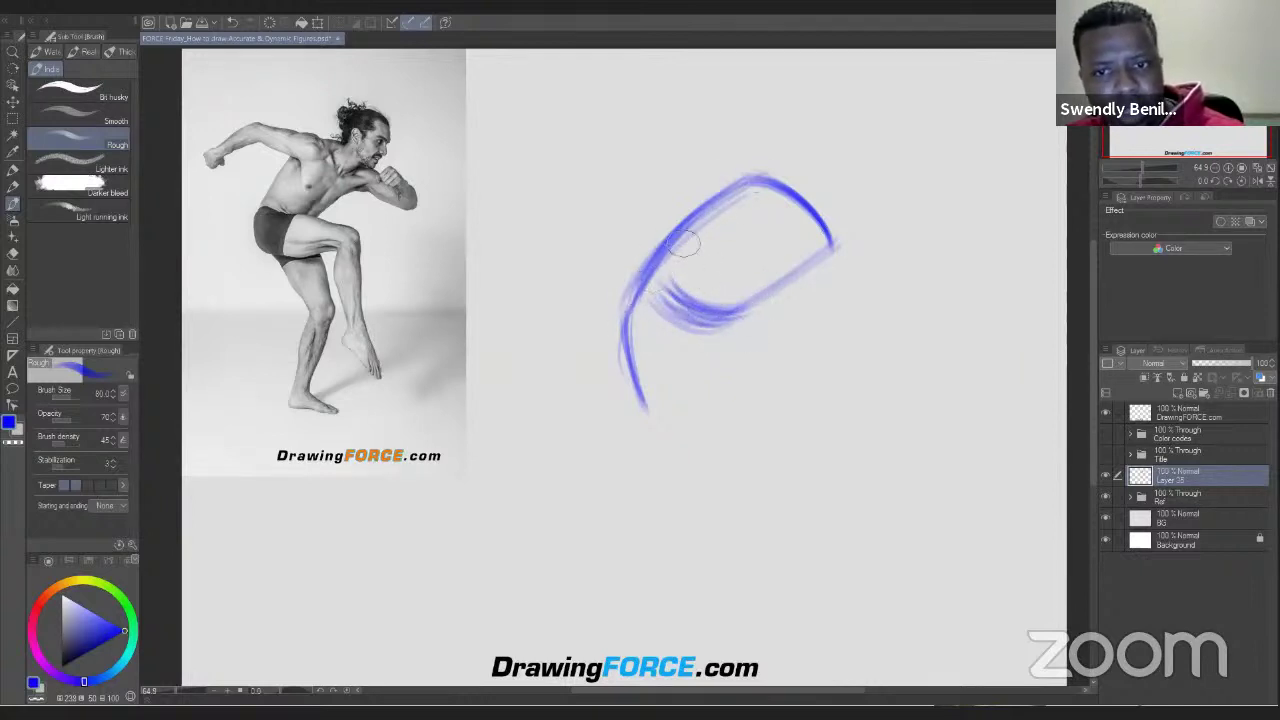
pyautogui.moveTo(710, 222)
pyautogui.mouseDown()
pyautogui.moveTo(647, 307)
pyautogui.moveTo(748, 190)
pyautogui.moveTo(629, 317)
pyautogui.moveTo(765, 184)
pyautogui.moveTo(652, 294)
pyautogui.moveTo(756, 193)
pyautogui.moveTo(721, 214)
pyautogui.moveTo(770, 186)
pyautogui.moveTo(647, 274)
pyautogui.moveTo(755, 197)
pyautogui.moveTo(658, 272)
pyautogui.mouseUp()
pyautogui.moveTo(738, 205)
pyautogui.mouseDown()
pyautogui.moveTo(662, 288)
pyautogui.moveTo(830, 245)
pyautogui.mouseUp()
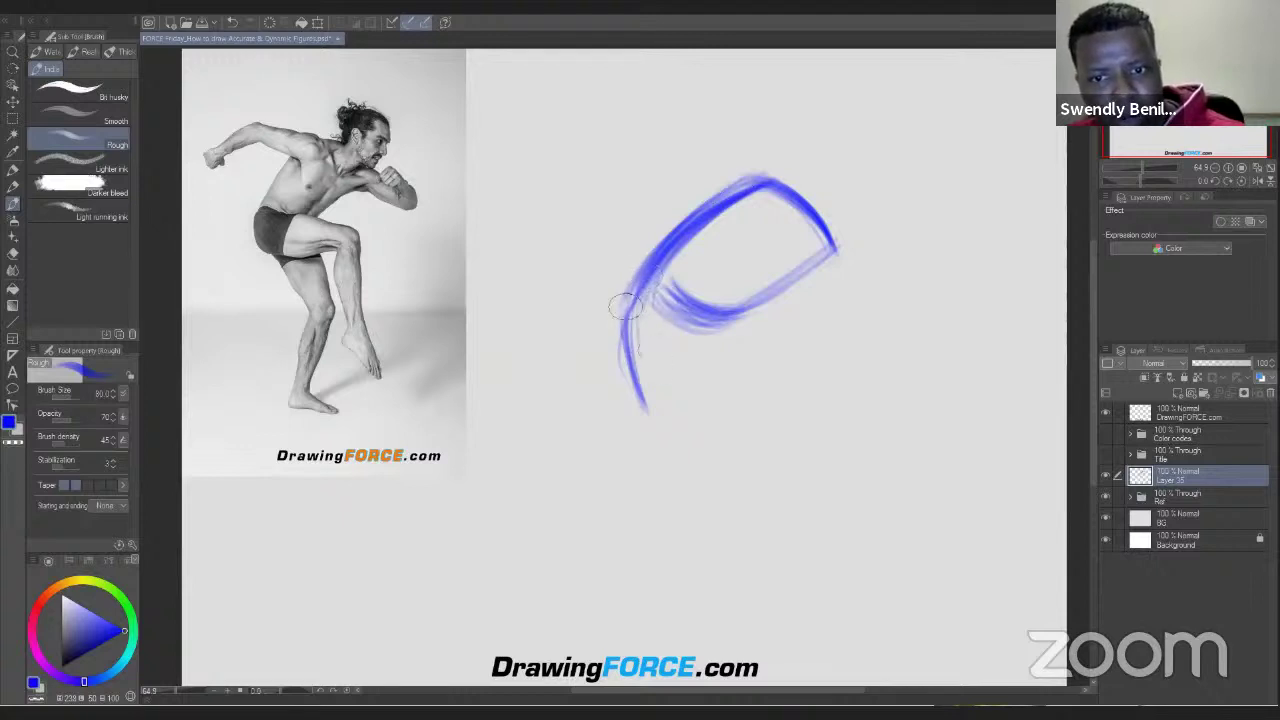
# Sketch the pelvis as a rounded shape below the ribcage, closing it with waist, front and lower edges.
pyautogui.moveTo(622, 307); pyautogui.dragTo(650, 394)
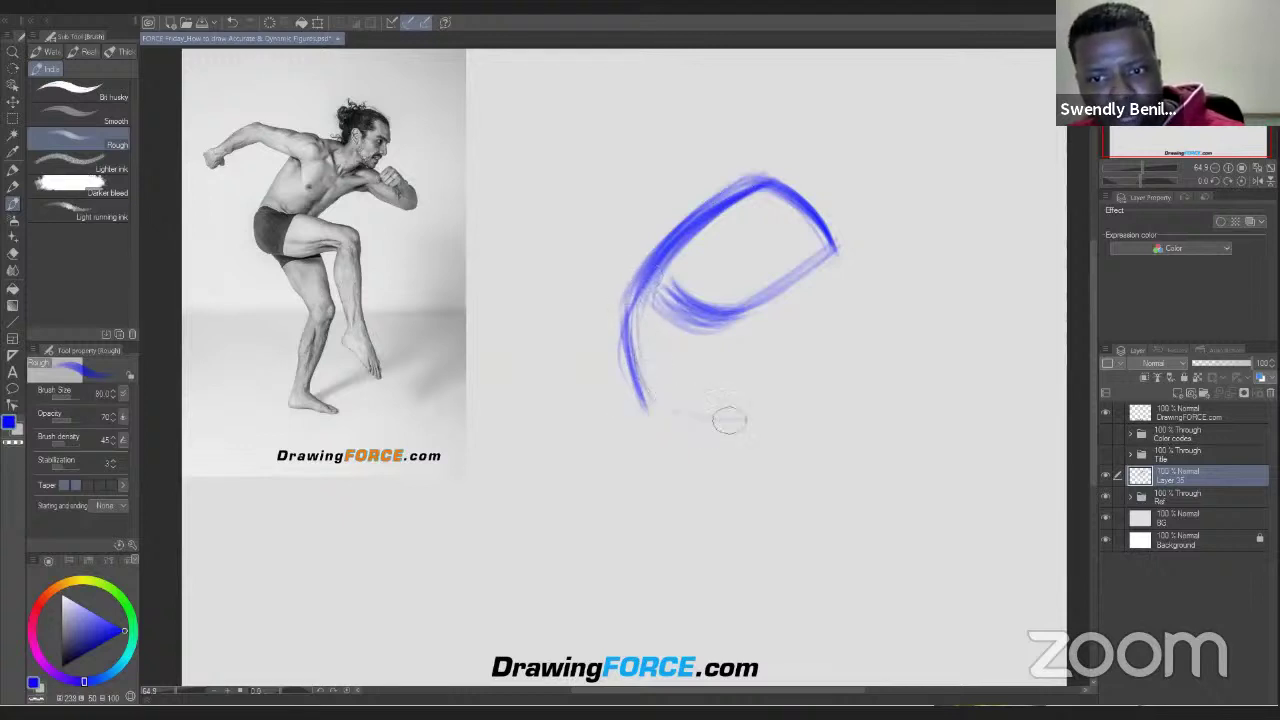
pyautogui.moveTo(729, 420)
pyautogui.mouseDown()
pyautogui.moveTo(723, 408)
pyautogui.moveTo(737, 408)
pyautogui.moveTo(640, 405)
pyautogui.mouseUp()
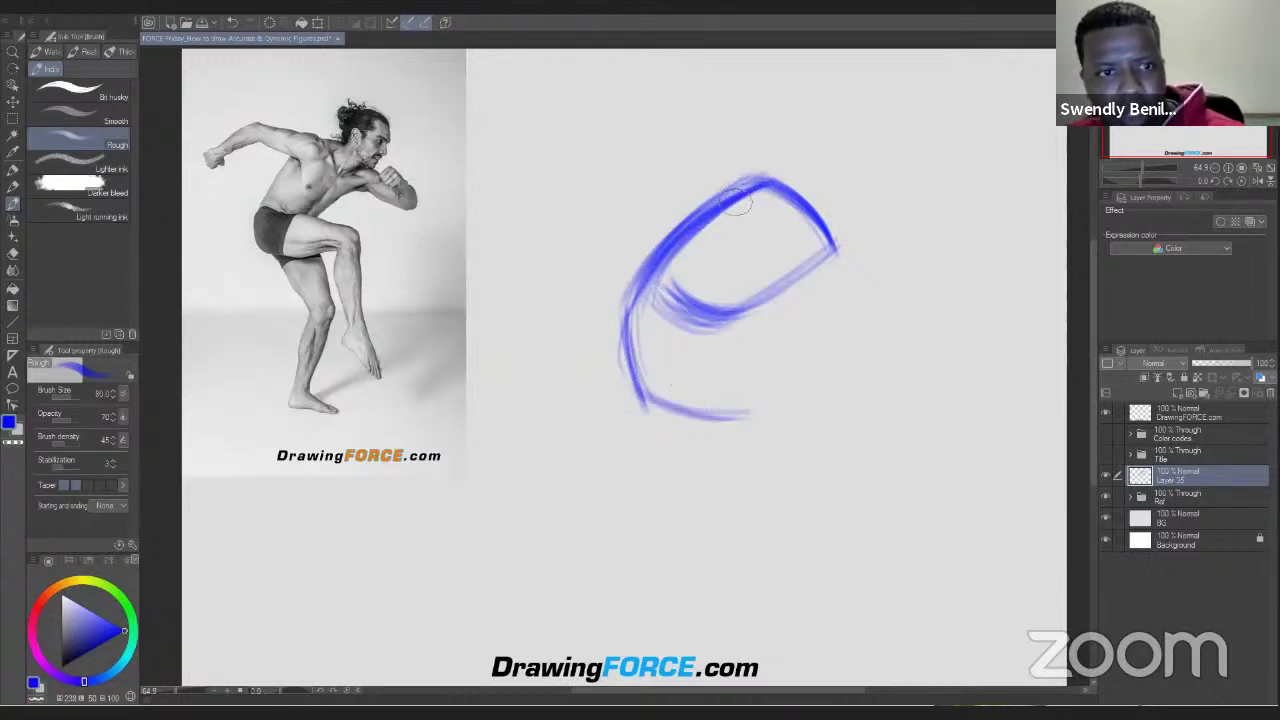
pyautogui.moveTo(636, 290); pyautogui.dragTo(646, 391)
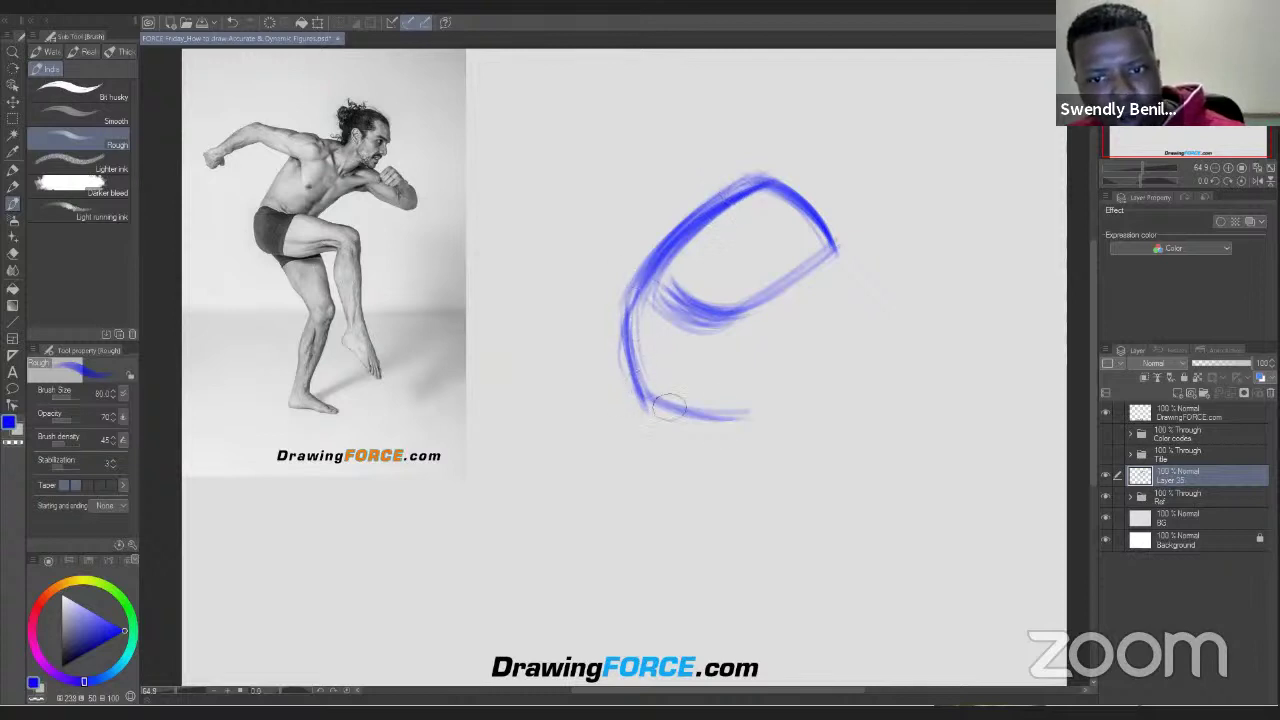
pyautogui.moveTo(746, 412)
pyautogui.mouseDown()
pyautogui.moveTo(677, 402)
pyautogui.moveTo(736, 406)
pyautogui.moveTo(640, 372)
pyautogui.mouseUp()
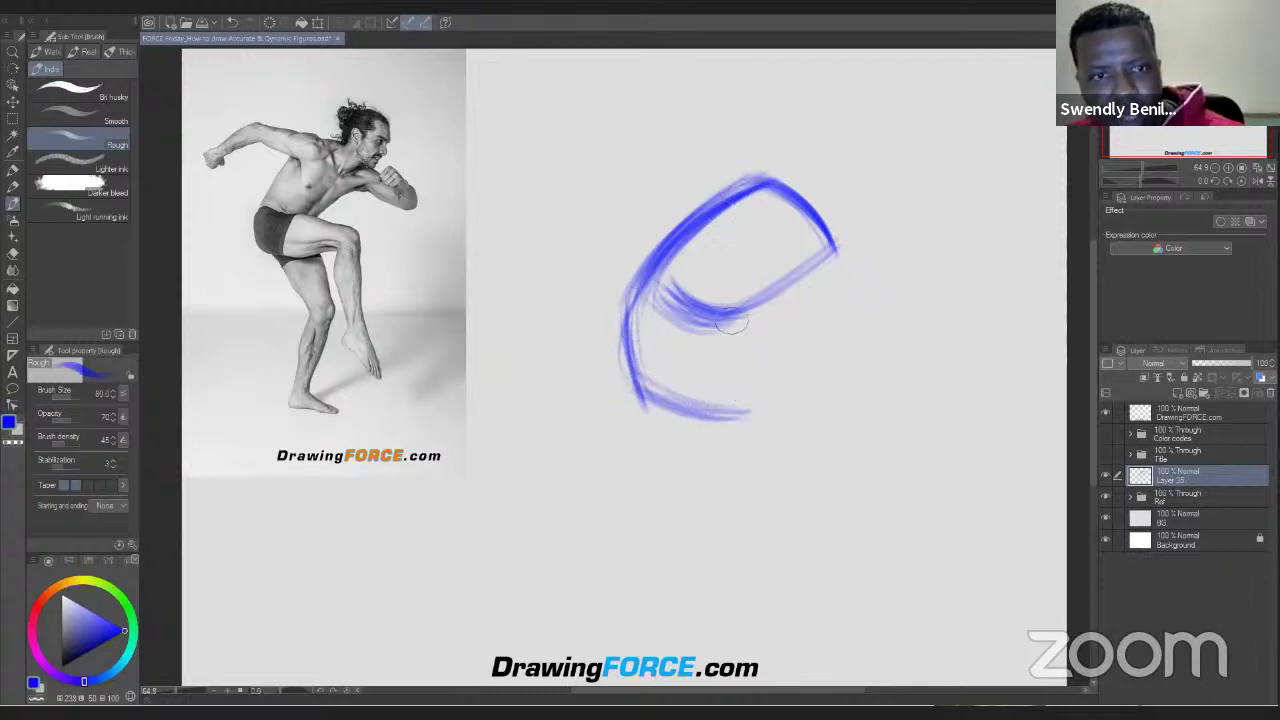
pyautogui.moveTo(730, 332)
pyautogui.mouseDown()
pyautogui.moveTo(737, 406)
pyautogui.moveTo(649, 370)
pyautogui.mouseUp()
pyautogui.moveTo(730, 408); pyautogui.dragTo(642, 372)
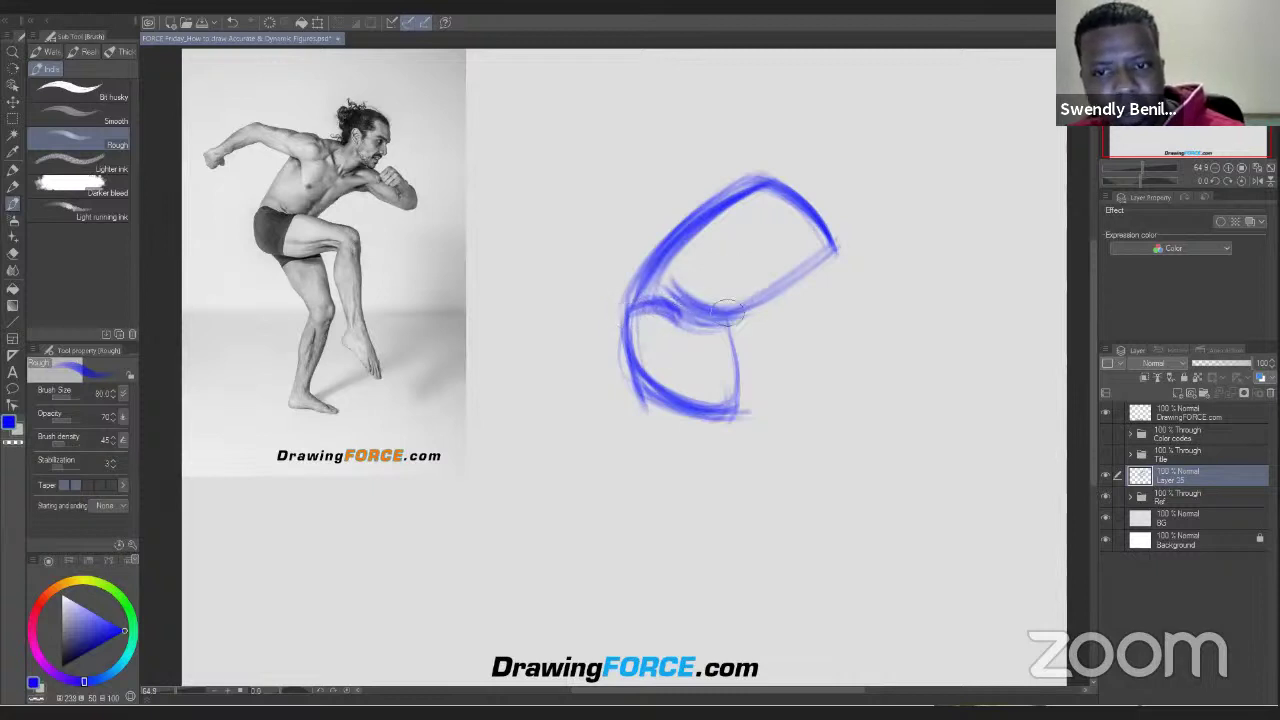
pyautogui.moveTo(721, 300); pyautogui.dragTo(665, 282)
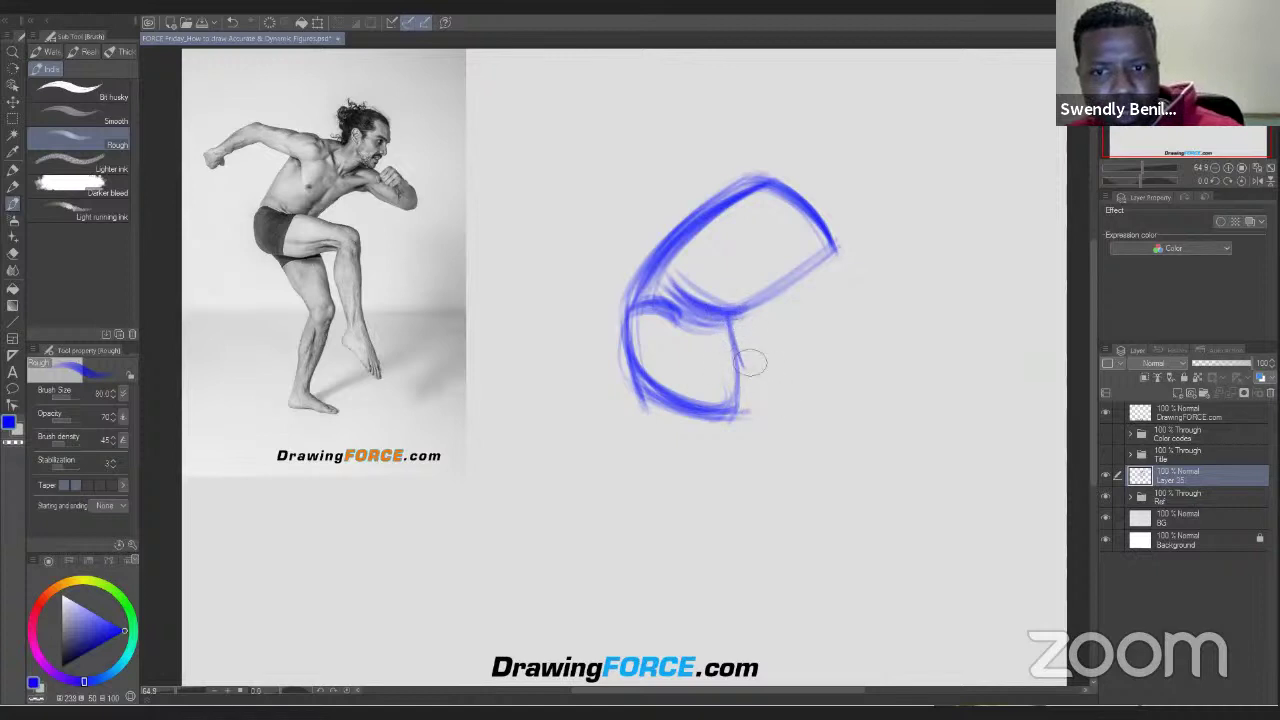
# Draw the front contour of the standing leg's thigh as a forward curve from the waist to the knee.
pyautogui.moveTo(735, 342); pyautogui.dragTo(792, 460)
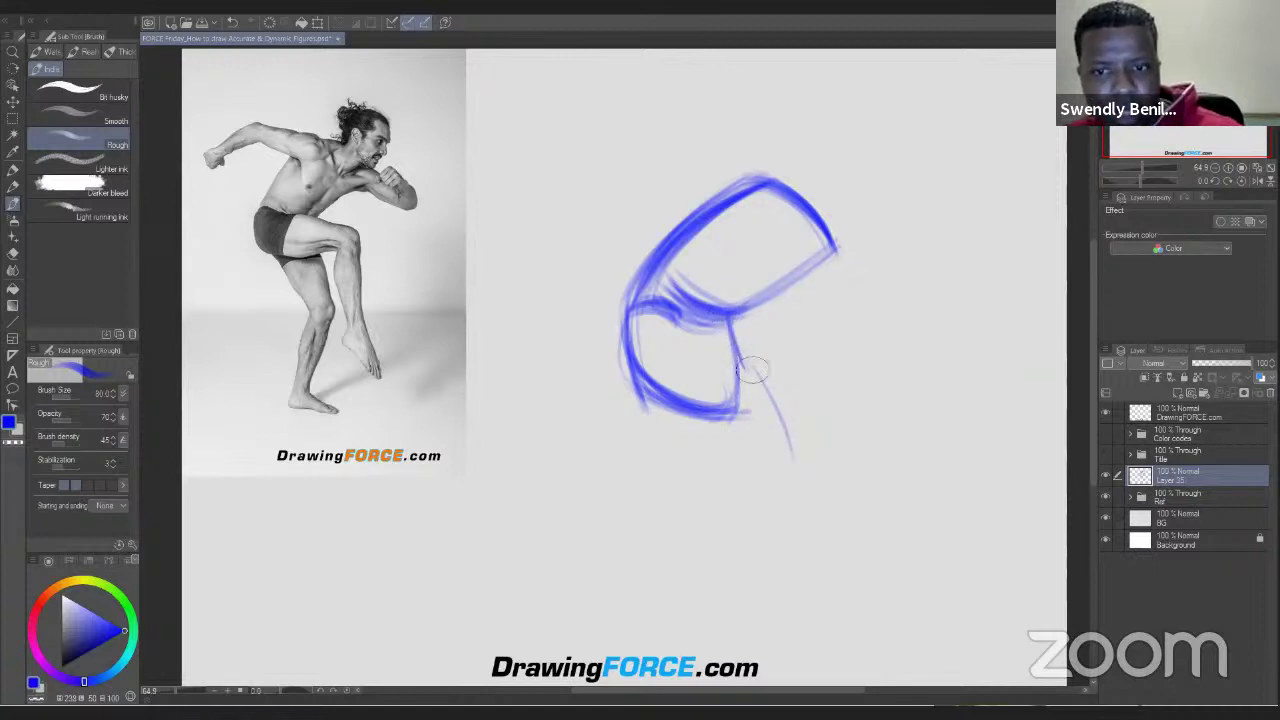
pyautogui.moveTo(731, 330); pyautogui.dragTo(786, 471)
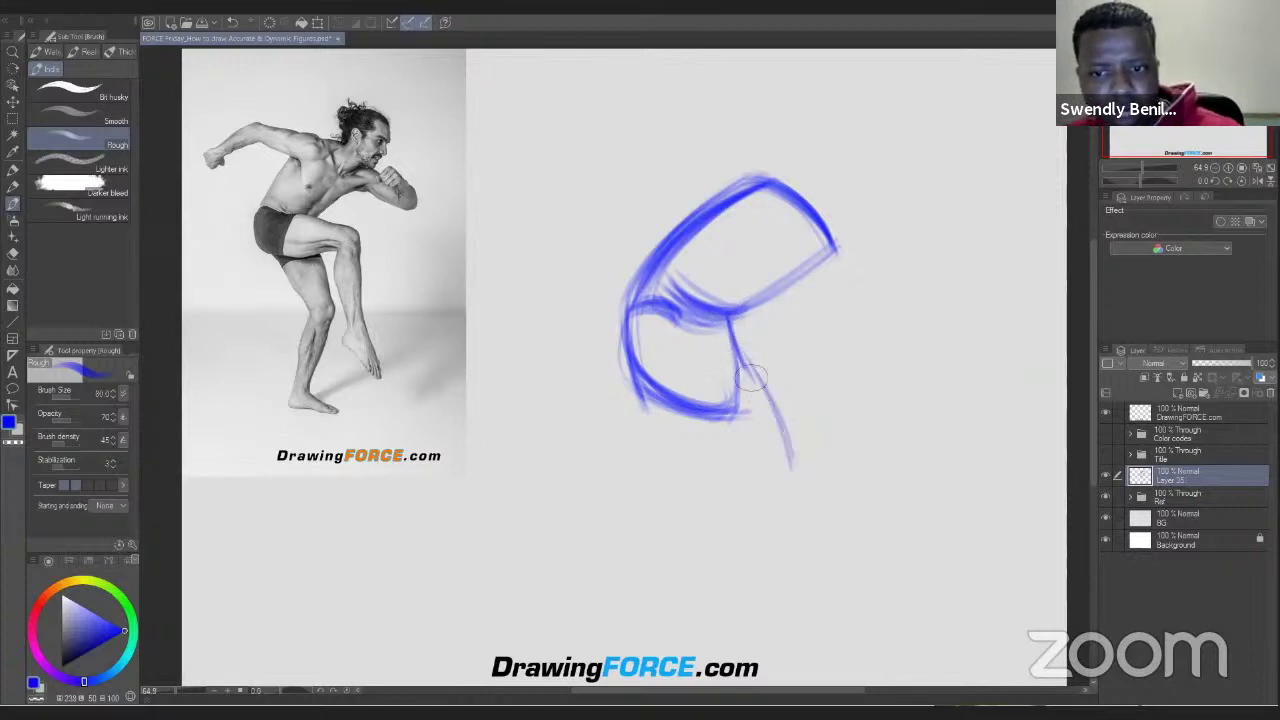
pyautogui.moveTo(738, 345); pyautogui.dragTo(793, 482)
pyautogui.moveTo(733, 342); pyautogui.dragTo(790, 478)
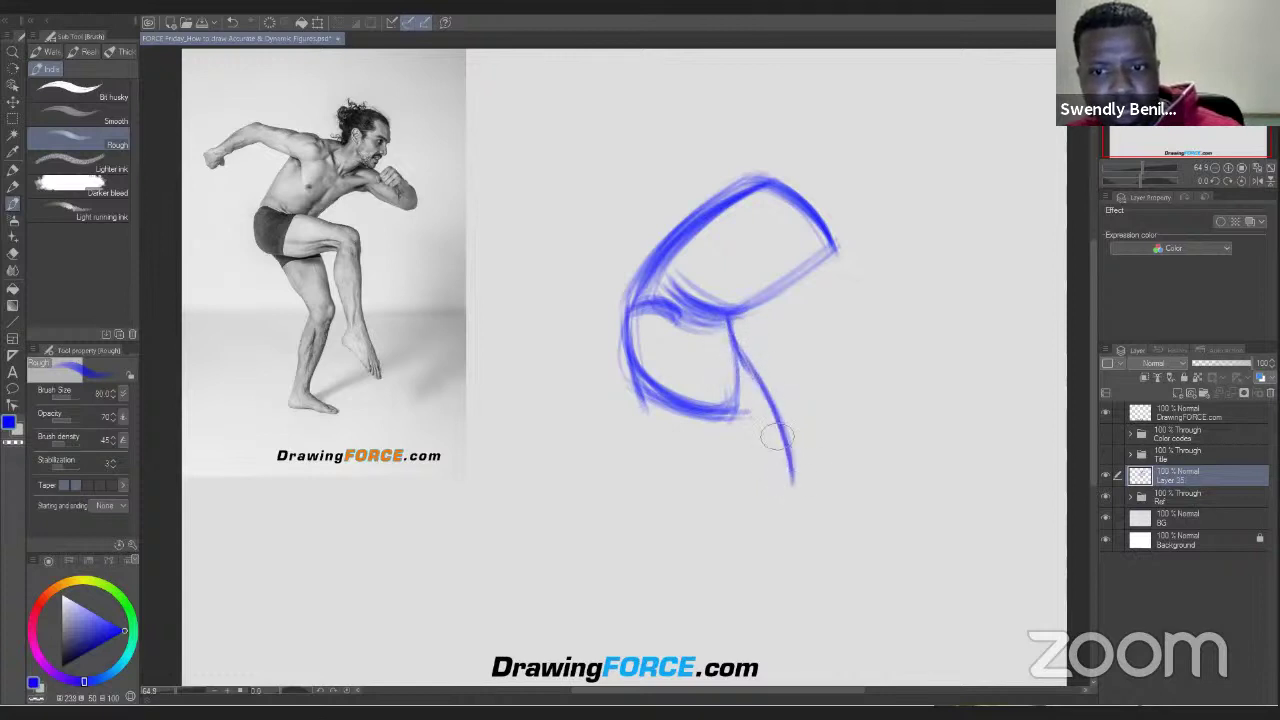
pyautogui.moveTo(738, 346); pyautogui.dragTo(792, 480)
pyautogui.moveTo(755, 364)
pyautogui.mouseDown()
pyautogui.moveTo(801, 477)
pyautogui.moveTo(786, 446)
pyautogui.moveTo(796, 507)
pyautogui.moveTo(801, 479)
pyautogui.moveTo(789, 511)
pyautogui.mouseUp()
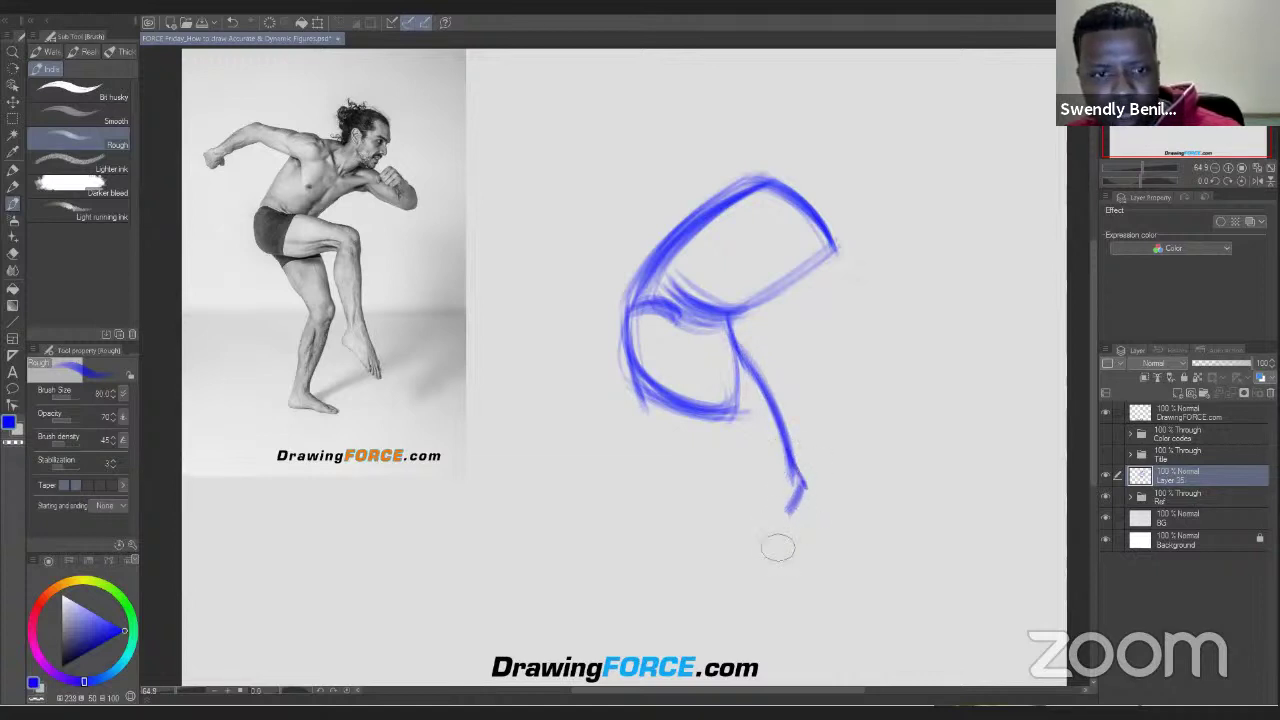
# Draw the standing leg's shin line from the knee down and back to the ankle, and mark the heel.
pyautogui.moveTo(790, 512); pyautogui.dragTo(744, 602)
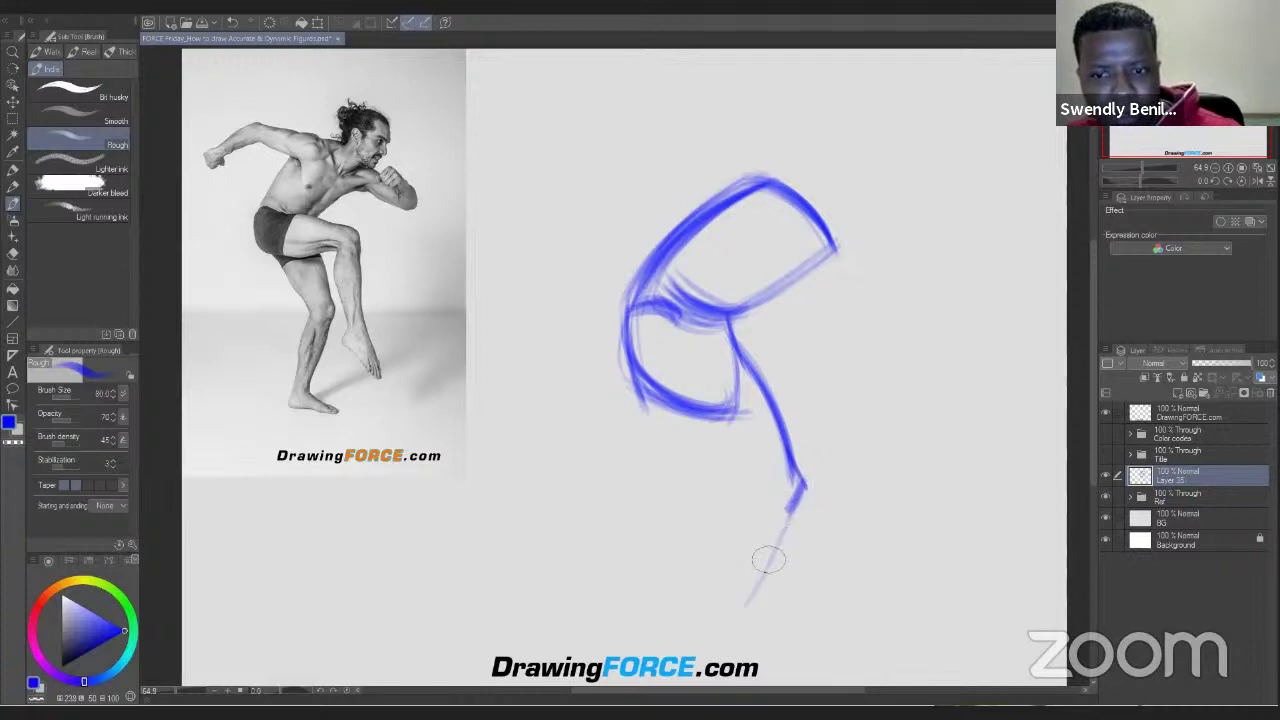
pyautogui.moveTo(791, 505); pyautogui.dragTo(738, 612)
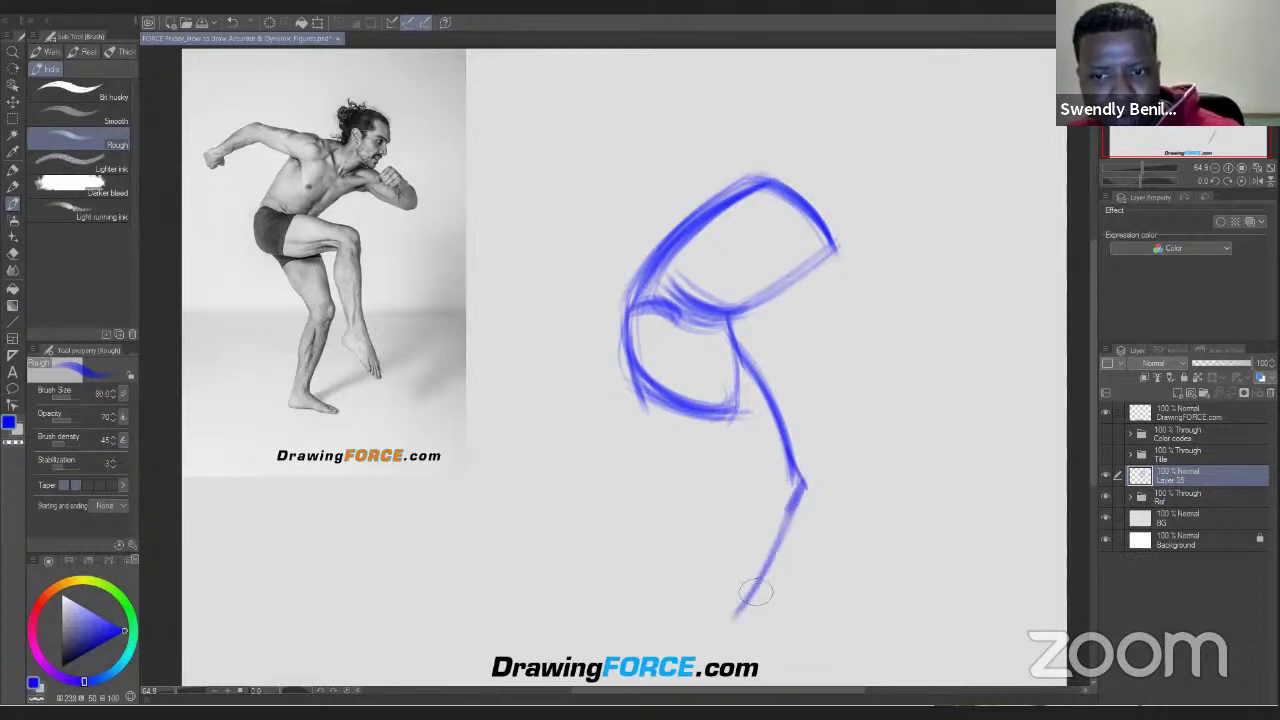
pyautogui.moveTo(784, 522); pyautogui.dragTo(738, 614)
pyautogui.moveTo(796, 497)
pyautogui.mouseDown()
pyautogui.moveTo(738, 614)
pyautogui.moveTo(748, 597)
pyautogui.mouseUp()
pyautogui.moveTo(793, 492)
pyautogui.mouseDown()
pyautogui.moveTo(738, 606)
pyautogui.moveTo(726, 606)
pyautogui.mouseUp()
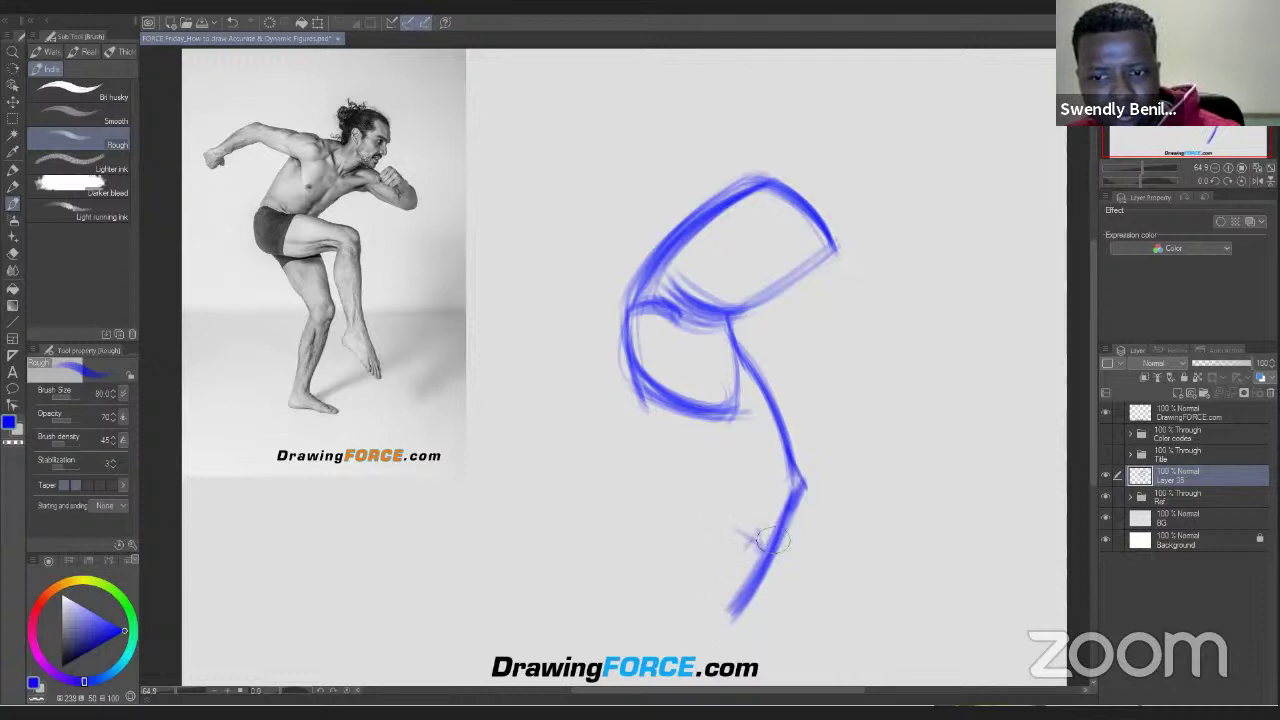
pyautogui.moveTo(788, 492); pyautogui.dragTo(728, 607)
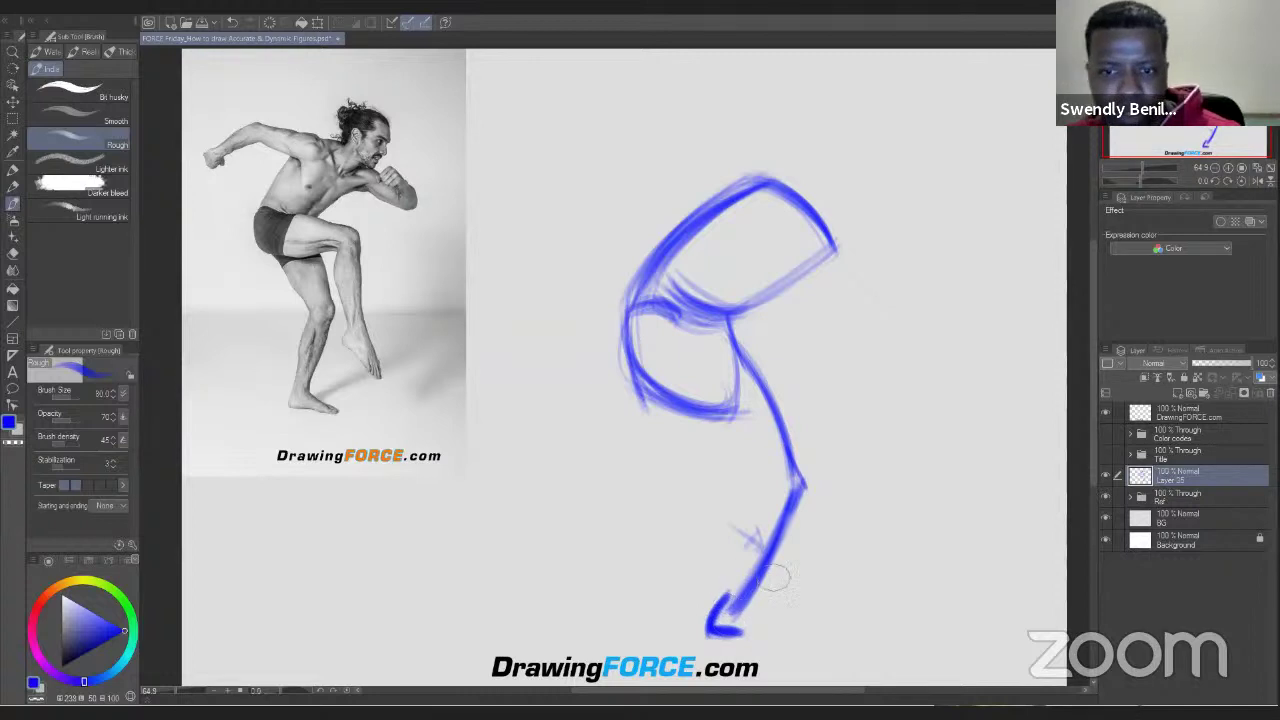
# Move the sketch layer slightly up and to the left to make room below the foot.
pyautogui.press('k')
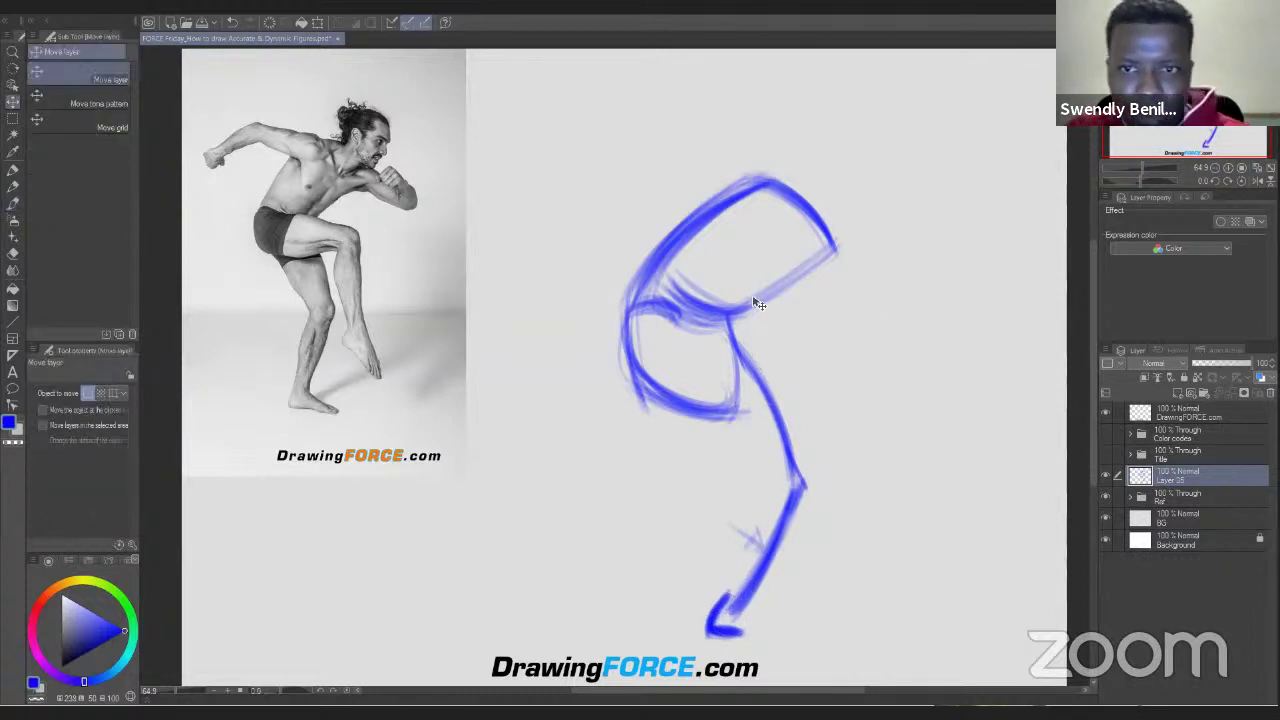
pyautogui.moveTo(758, 304); pyautogui.dragTo(738, 256)
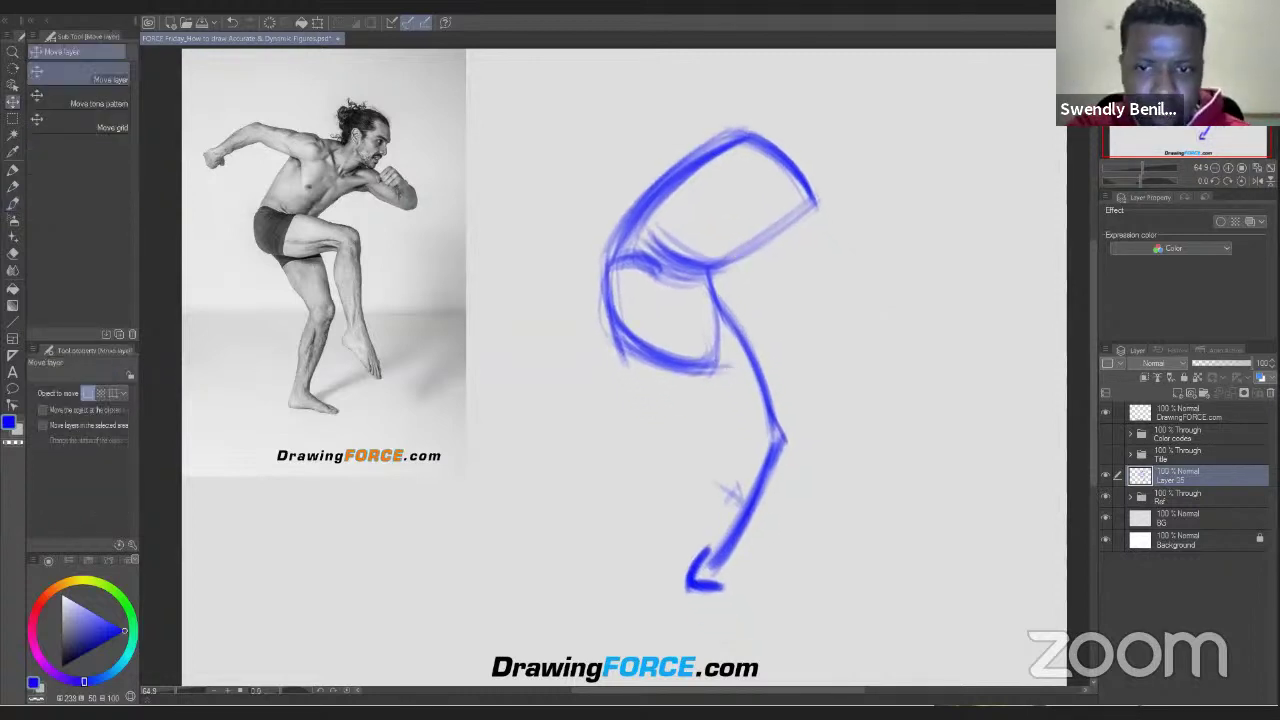
# Sketch the standing foot with the Rough brush, adding the heel, the sloping instep and the toes.
pyautogui.press('b')
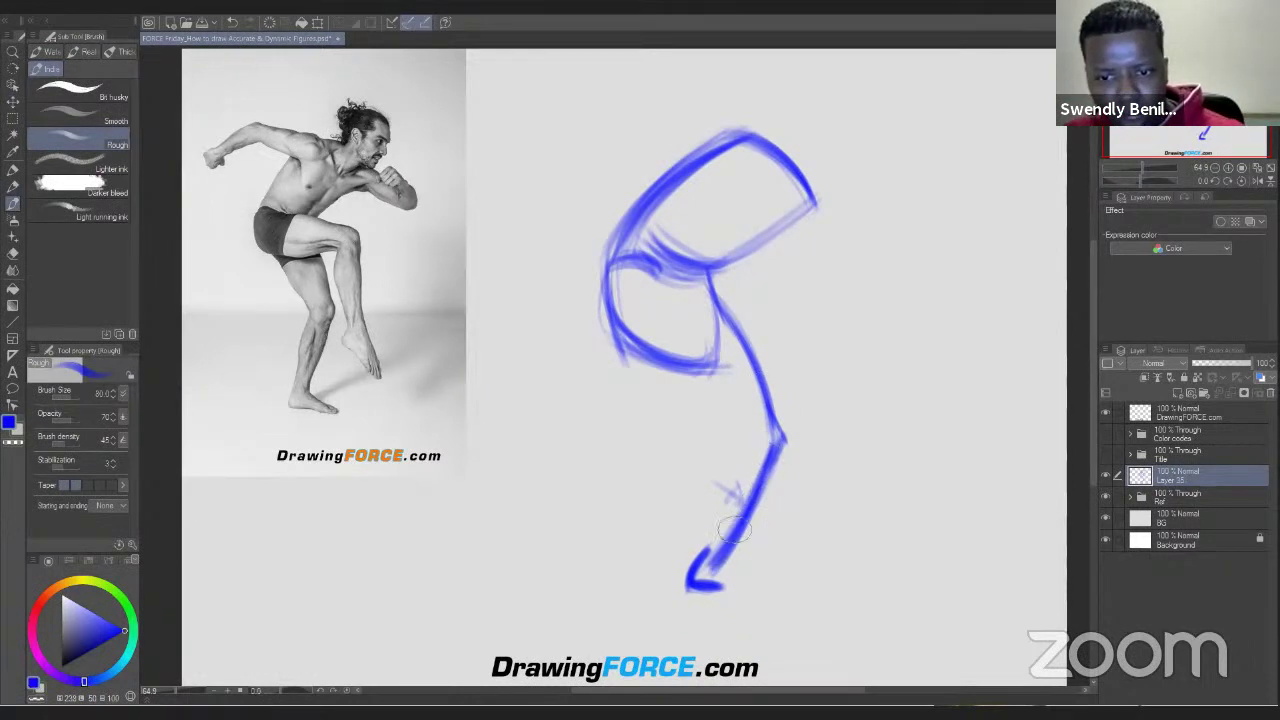
pyautogui.moveTo(692, 585); pyautogui.dragTo(718, 587)
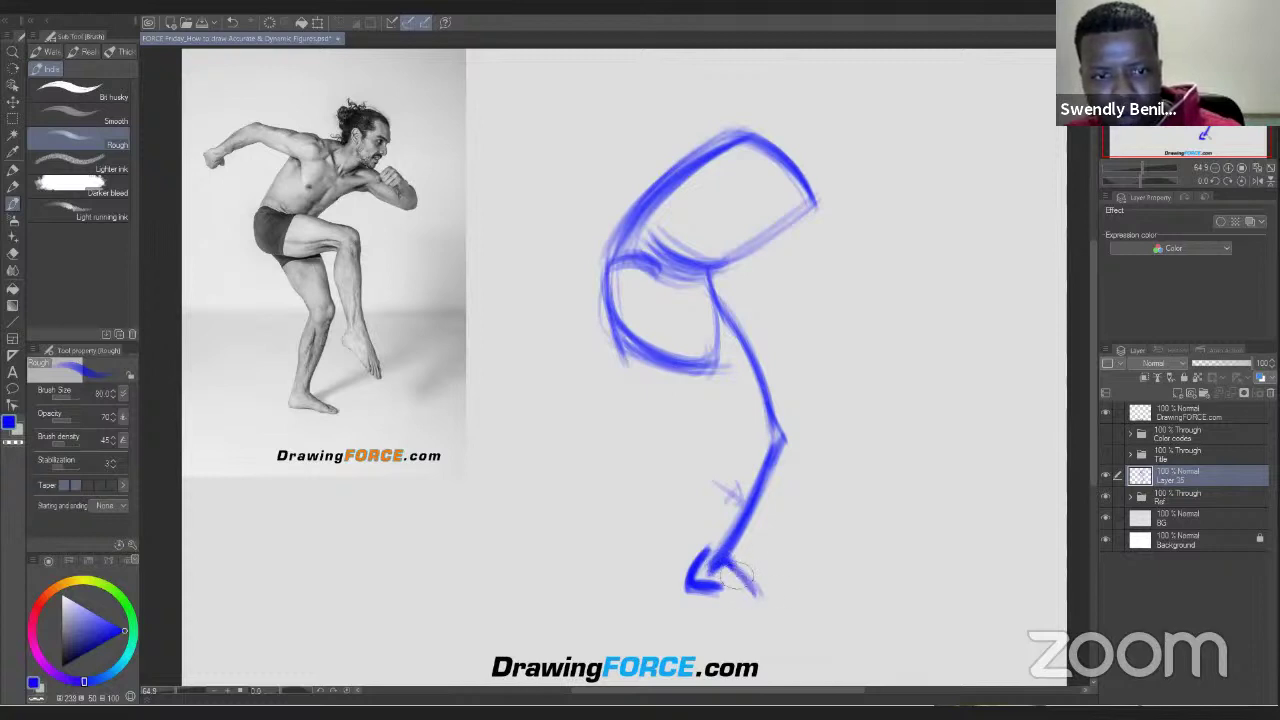
pyautogui.moveTo(771, 606)
pyautogui.mouseDown()
pyautogui.moveTo(730, 592)
pyautogui.moveTo(780, 601)
pyautogui.moveTo(736, 595)
pyautogui.moveTo(743, 576)
pyautogui.moveTo(731, 568)
pyautogui.moveTo(782, 604)
pyautogui.mouseUp()
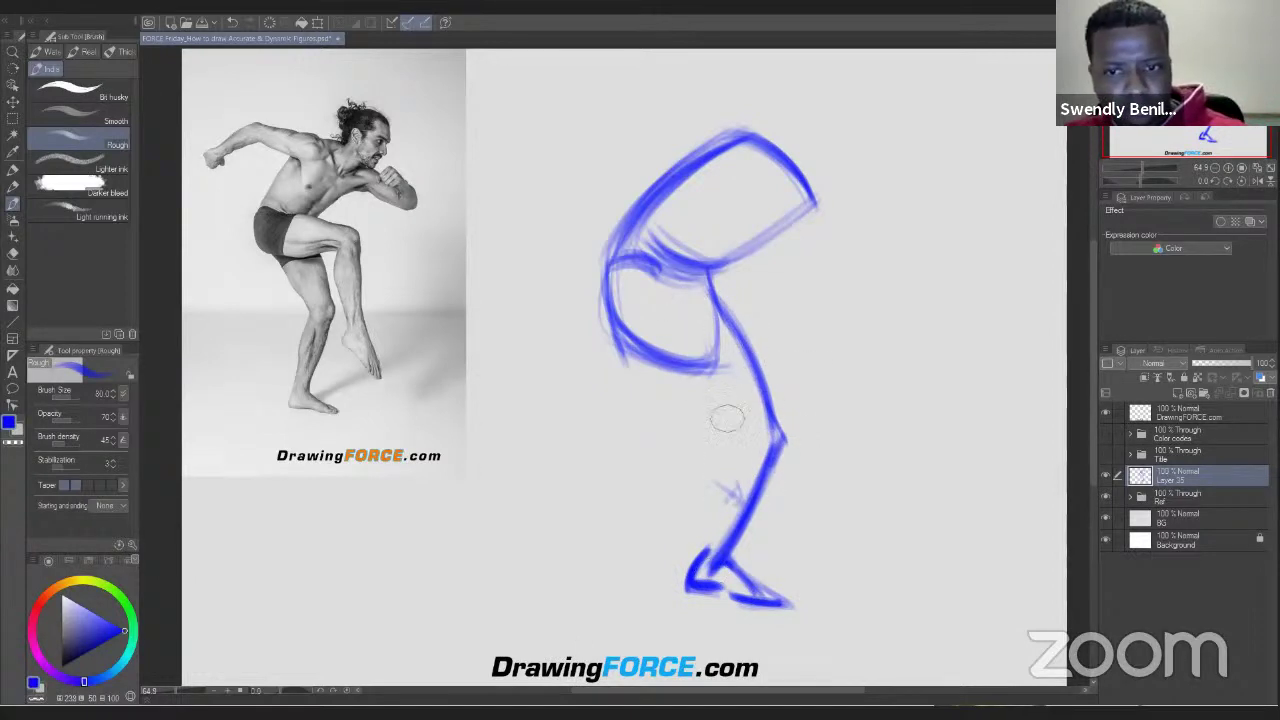
# Draw the back contours of the standing leg's thigh and calf down to the heel, and strengthen its front contour.
pyautogui.moveTo(690, 377); pyautogui.dragTo(748, 455)
pyautogui.moveTo(692, 382); pyautogui.dragTo(750, 455)
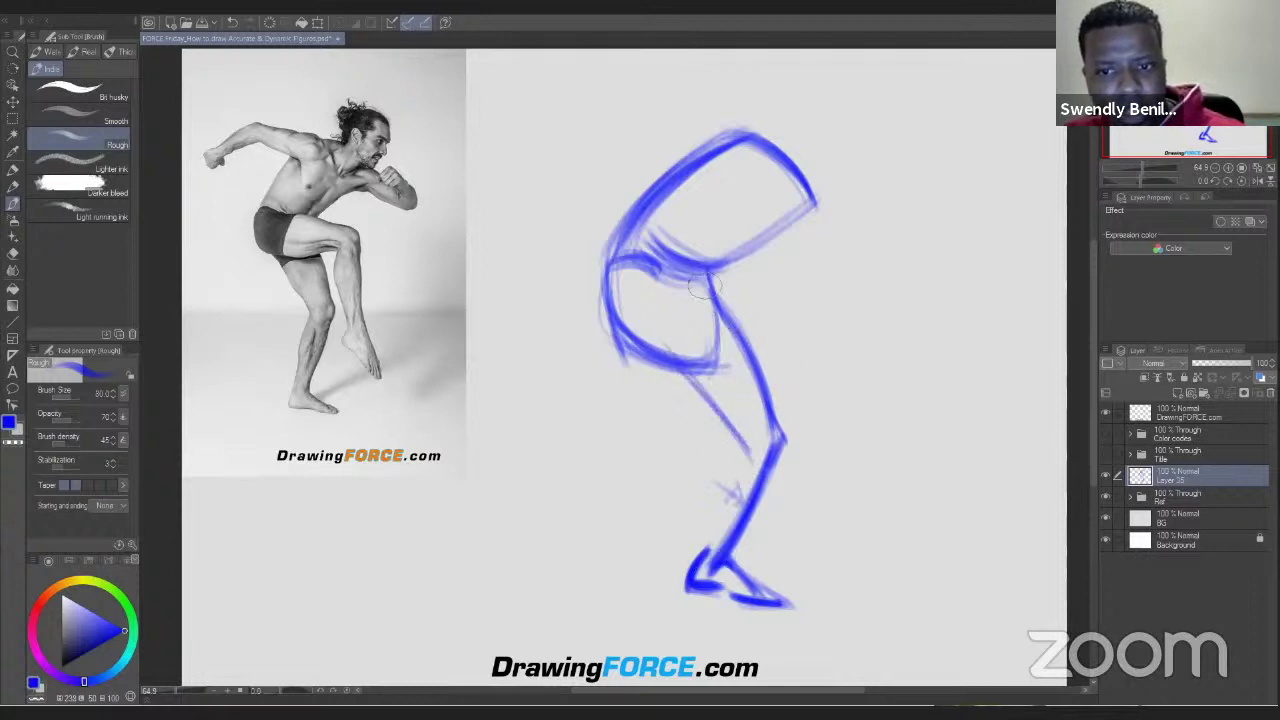
pyautogui.moveTo(718, 302)
pyautogui.mouseDown()
pyautogui.moveTo(766, 440)
pyautogui.moveTo(770, 505)
pyautogui.moveTo(720, 572)
pyautogui.mouseUp()
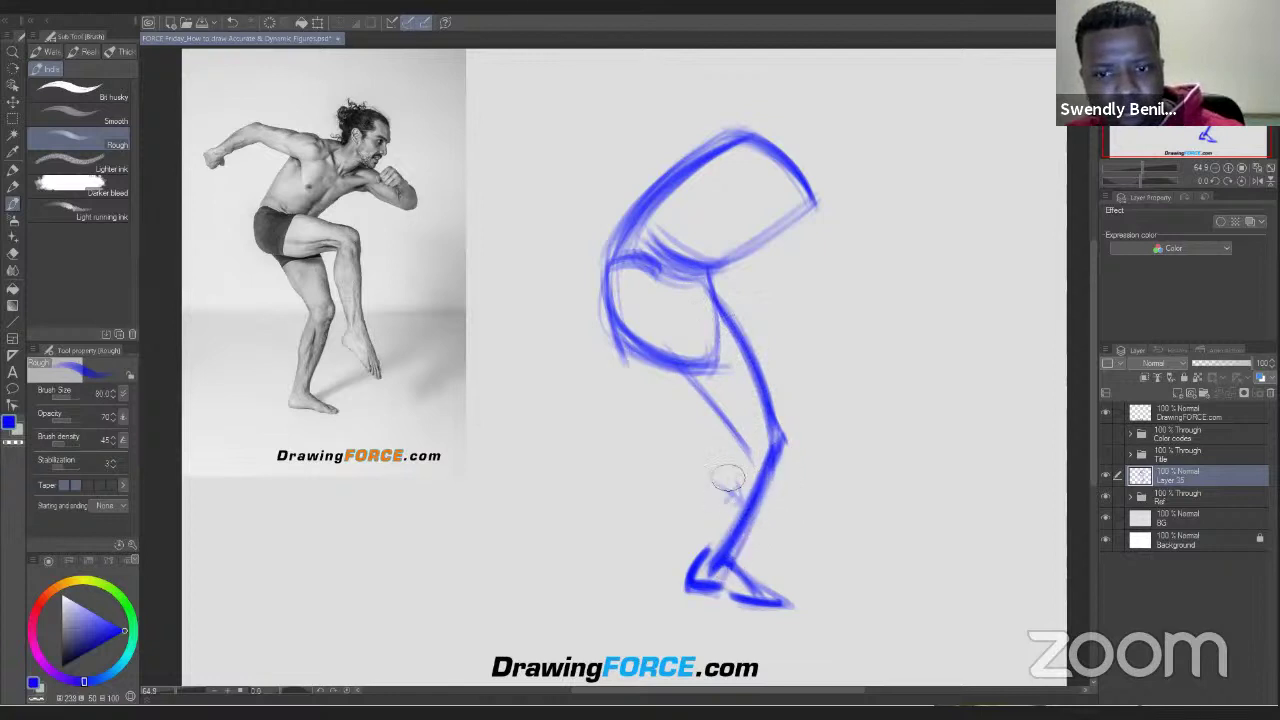
pyautogui.moveTo(738, 434); pyautogui.dragTo(700, 572)
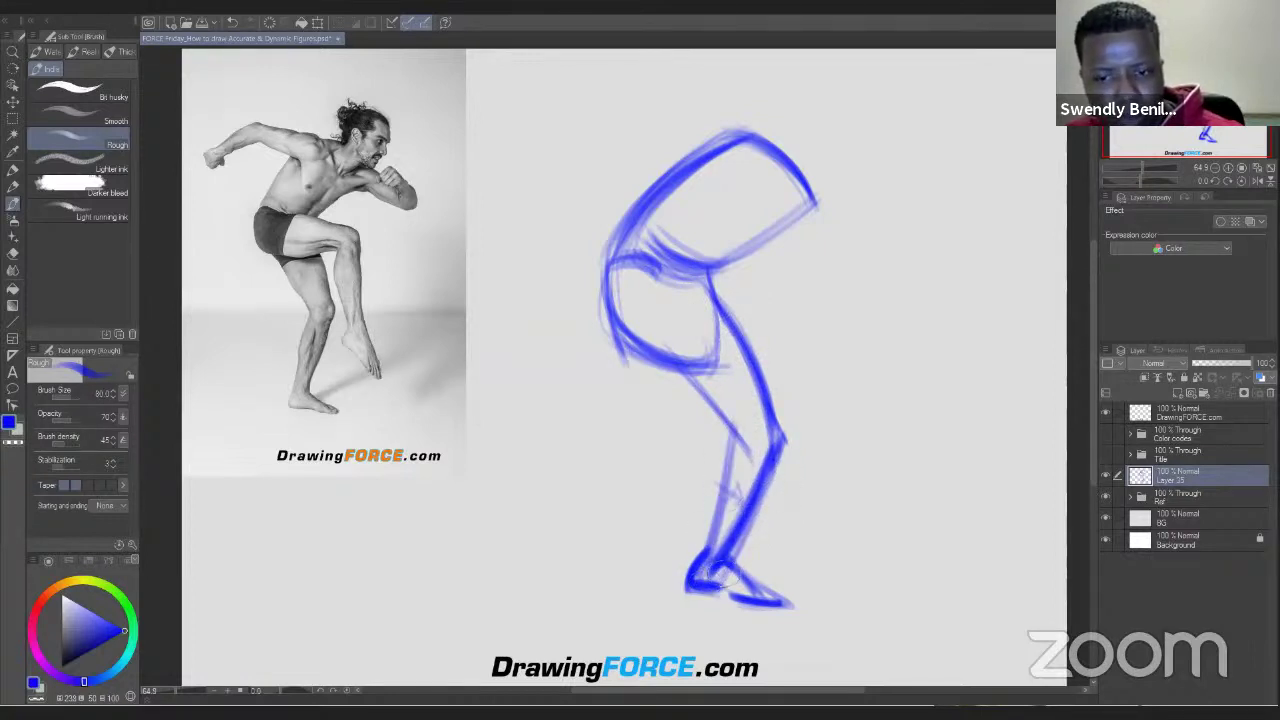
pyautogui.moveTo(750, 482); pyautogui.dragTo(698, 582)
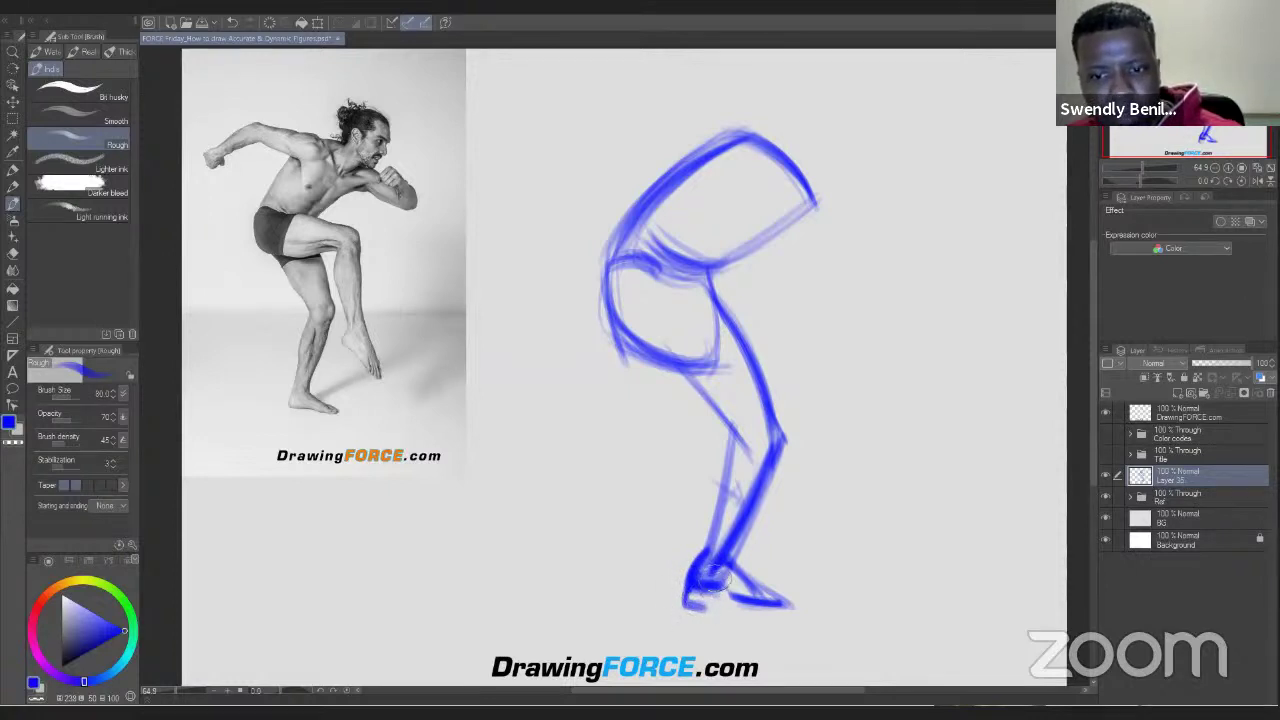
# Extend the standing foot downward with a thicker heel, sole and ball of the foot.
pyautogui.moveTo(738, 618)
pyautogui.mouseDown()
pyautogui.moveTo(767, 631)
pyautogui.moveTo(743, 608)
pyautogui.moveTo(786, 627)
pyautogui.moveTo(737, 604)
pyautogui.moveTo(790, 626)
pyautogui.moveTo(736, 620)
pyautogui.moveTo(712, 587)
pyautogui.moveTo(765, 617)
pyautogui.moveTo(705, 598)
pyautogui.mouseUp()
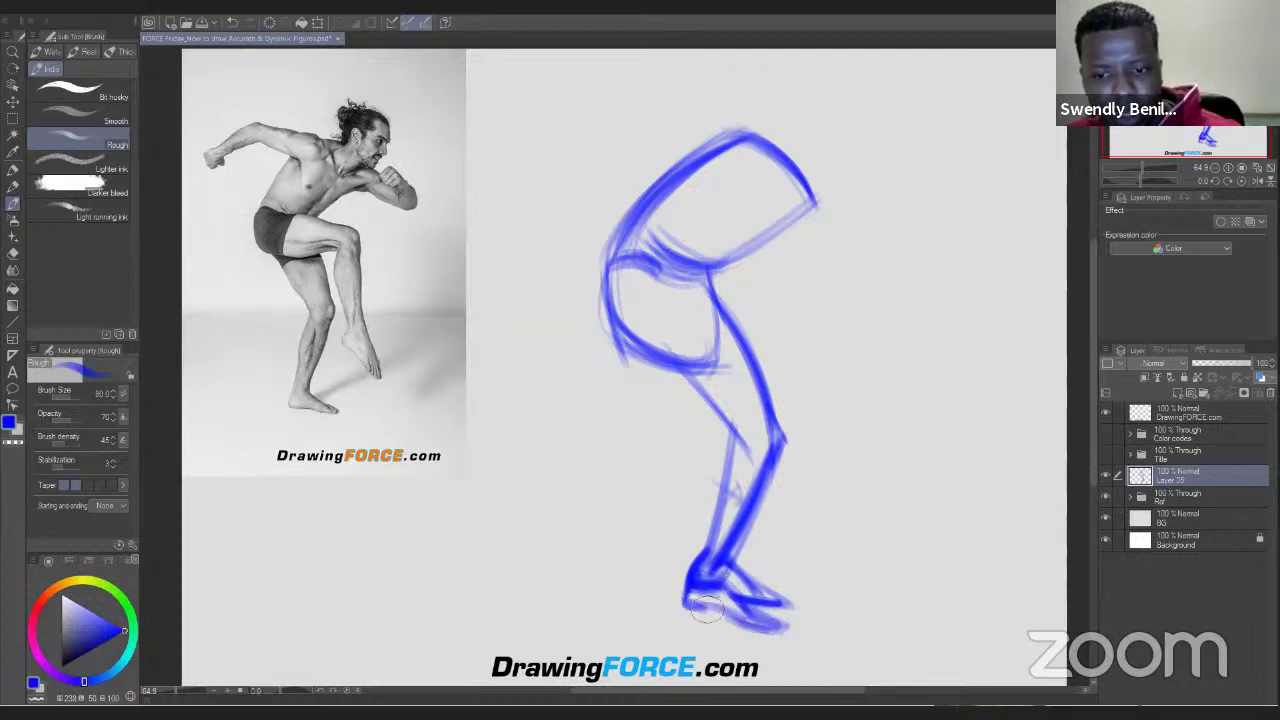
pyautogui.moveTo(714, 590)
pyautogui.mouseDown()
pyautogui.moveTo(757, 623)
pyautogui.moveTo(735, 617)
pyautogui.moveTo(765, 625)
pyautogui.moveTo(710, 612)
pyautogui.mouseUp()
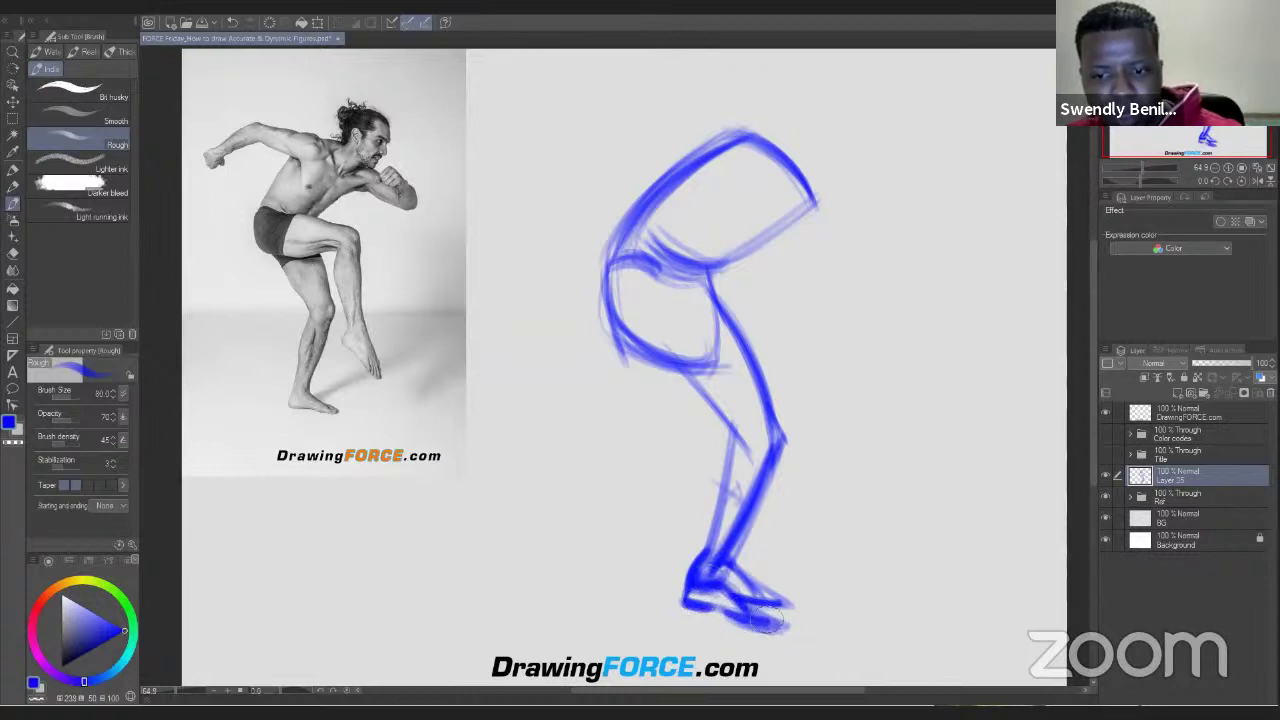
pyautogui.moveTo(750, 618)
pyautogui.mouseDown()
pyautogui.moveTo(752, 606)
pyautogui.moveTo(732, 614)
pyautogui.mouseUp()
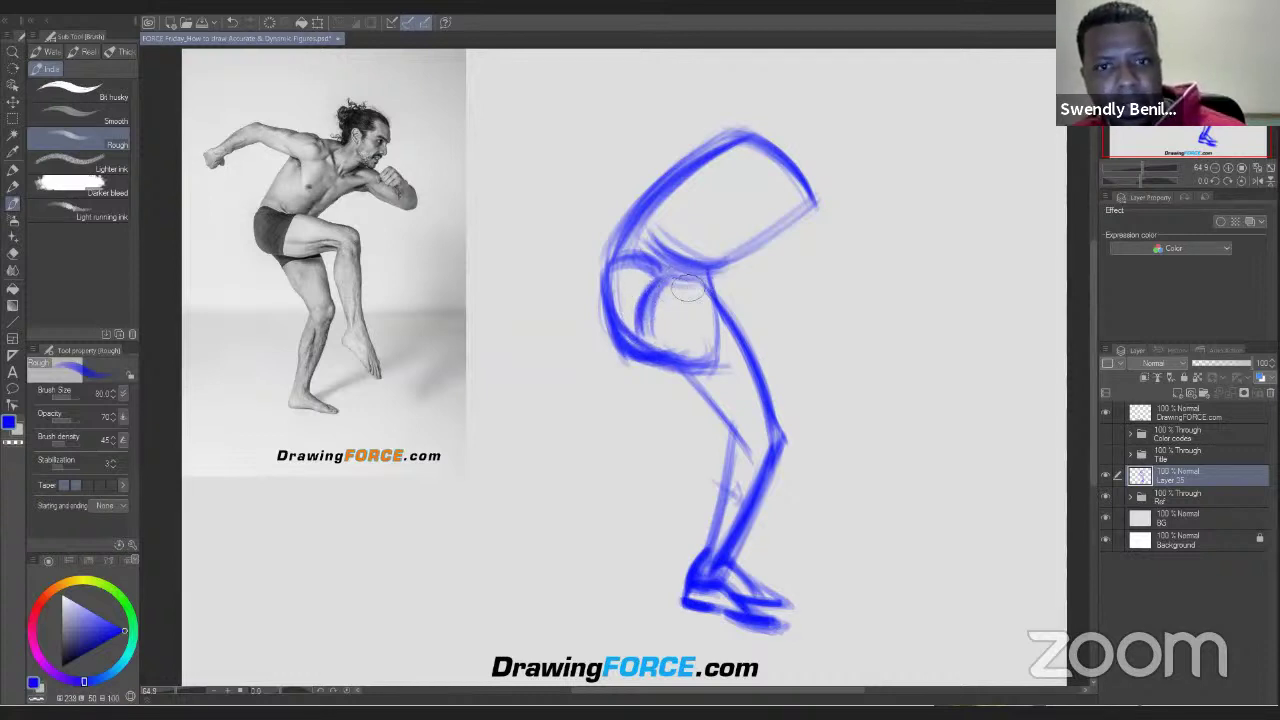
# Sketch the top contour of the raised thigh in repeated strokes from the hip to the knee and round the kneecap downward.
pyautogui.moveTo(700, 282)
pyautogui.mouseDown()
pyautogui.moveTo(816, 318)
pyautogui.moveTo(798, 300)
pyautogui.mouseUp()
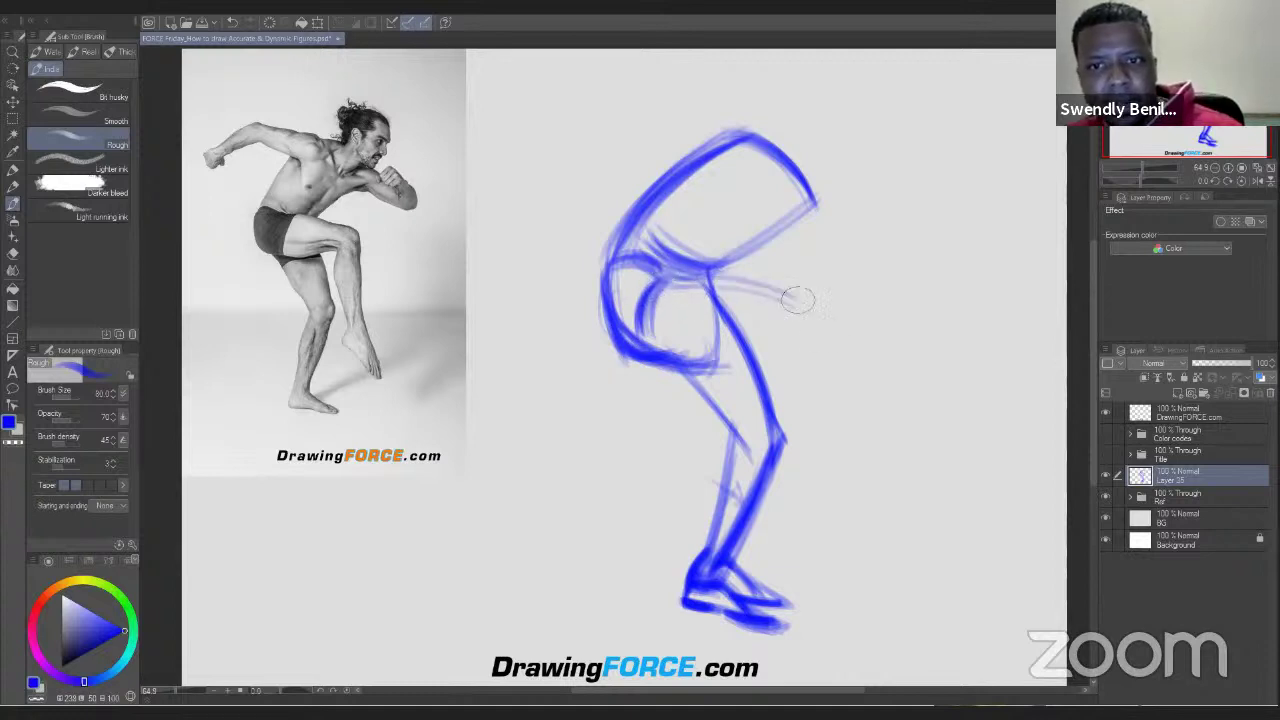
pyautogui.moveTo(664, 284)
pyautogui.mouseDown()
pyautogui.moveTo(718, 281)
pyautogui.moveTo(648, 287)
pyautogui.moveTo(795, 308)
pyautogui.mouseUp()
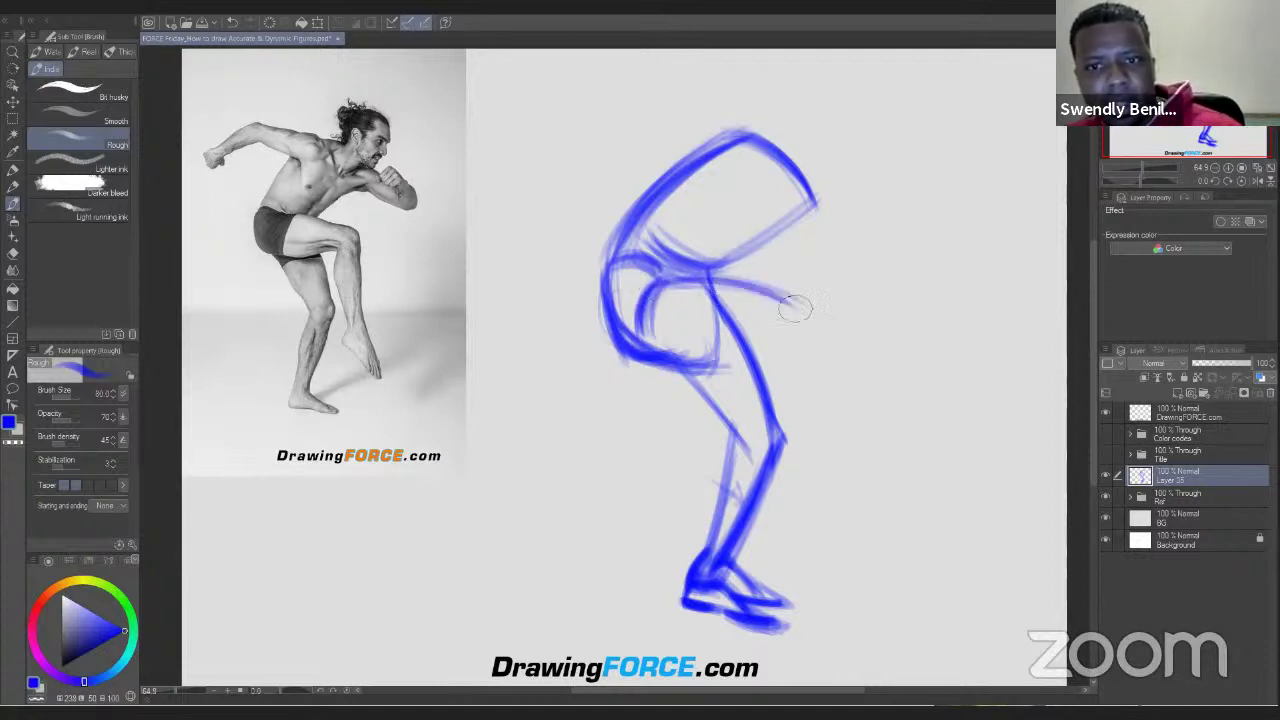
pyautogui.moveTo(676, 279); pyautogui.dragTo(760, 289)
pyautogui.moveTo(680, 283); pyautogui.dragTo(800, 308)
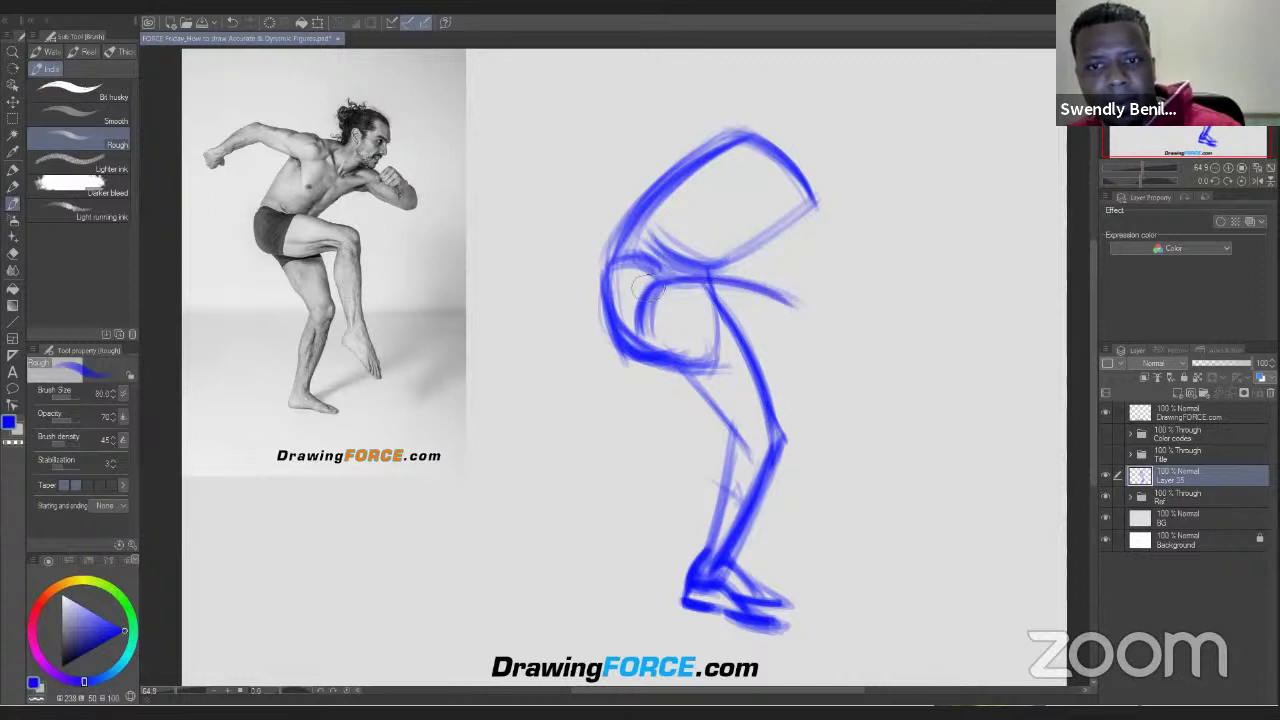
pyautogui.moveTo(660, 286)
pyautogui.mouseDown()
pyautogui.moveTo(820, 319)
pyautogui.moveTo(804, 308)
pyautogui.mouseUp()
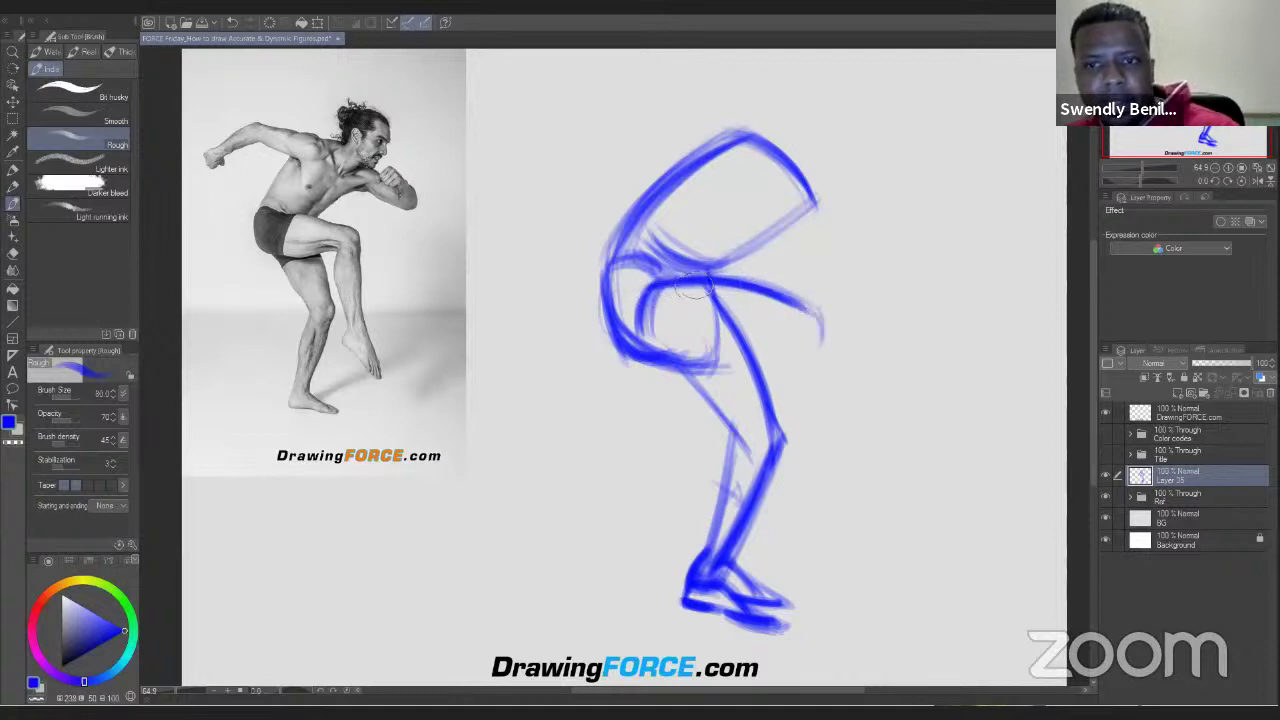
pyautogui.moveTo(809, 305); pyautogui.dragTo(819, 352)
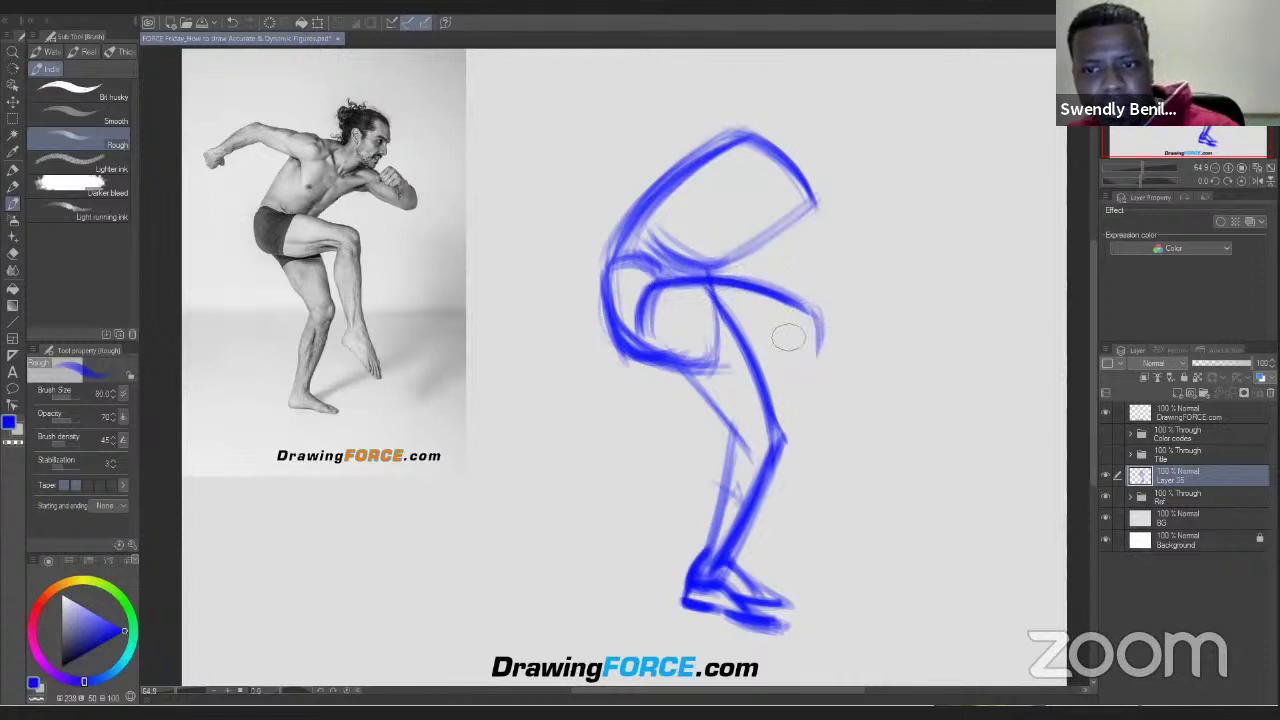
# Draw the raised lower leg with a curved calf and a straighter shin tapering to the ankle, and extend the line along the instep.
pyautogui.moveTo(790, 345)
pyautogui.mouseDown()
pyautogui.moveTo(797, 410)
pyautogui.moveTo(817, 443)
pyautogui.mouseUp()
pyautogui.moveTo(785, 336)
pyautogui.mouseDown()
pyautogui.moveTo(815, 442)
pyautogui.moveTo(788, 405)
pyautogui.moveTo(821, 439)
pyautogui.moveTo(804, 338)
pyautogui.moveTo(842, 469)
pyautogui.mouseUp()
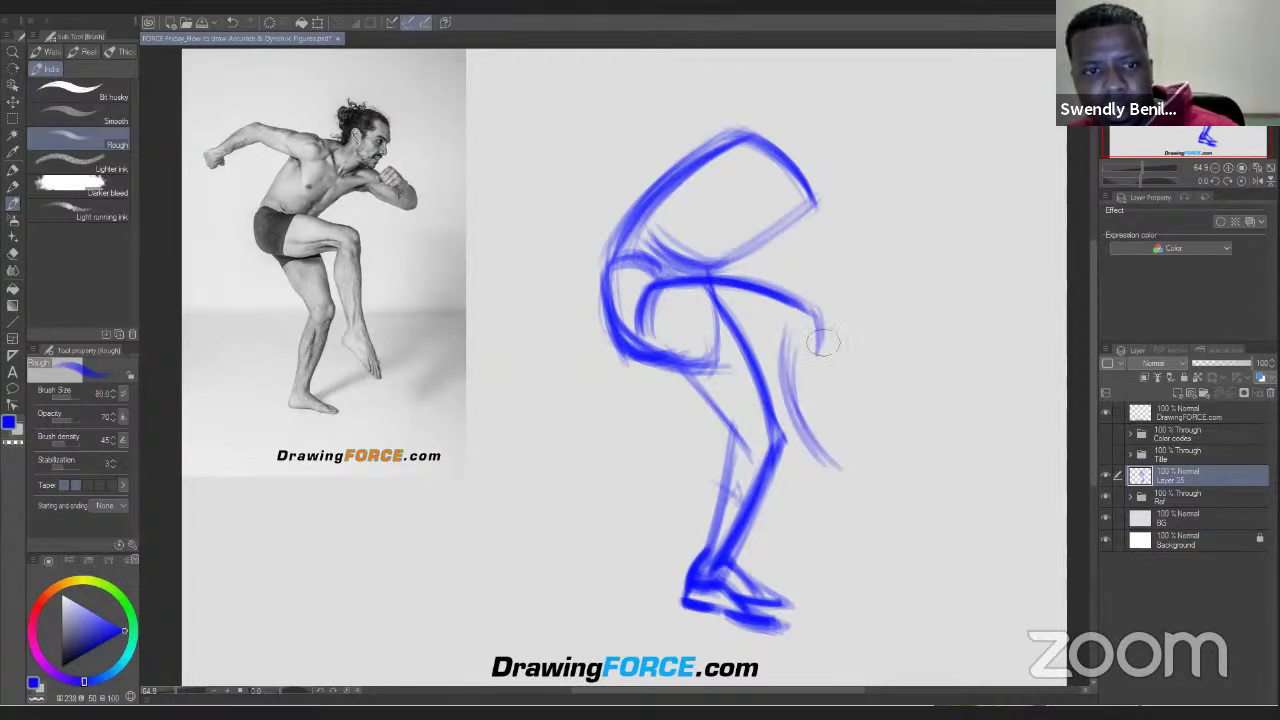
pyautogui.moveTo(812, 346); pyautogui.dragTo(838, 462)
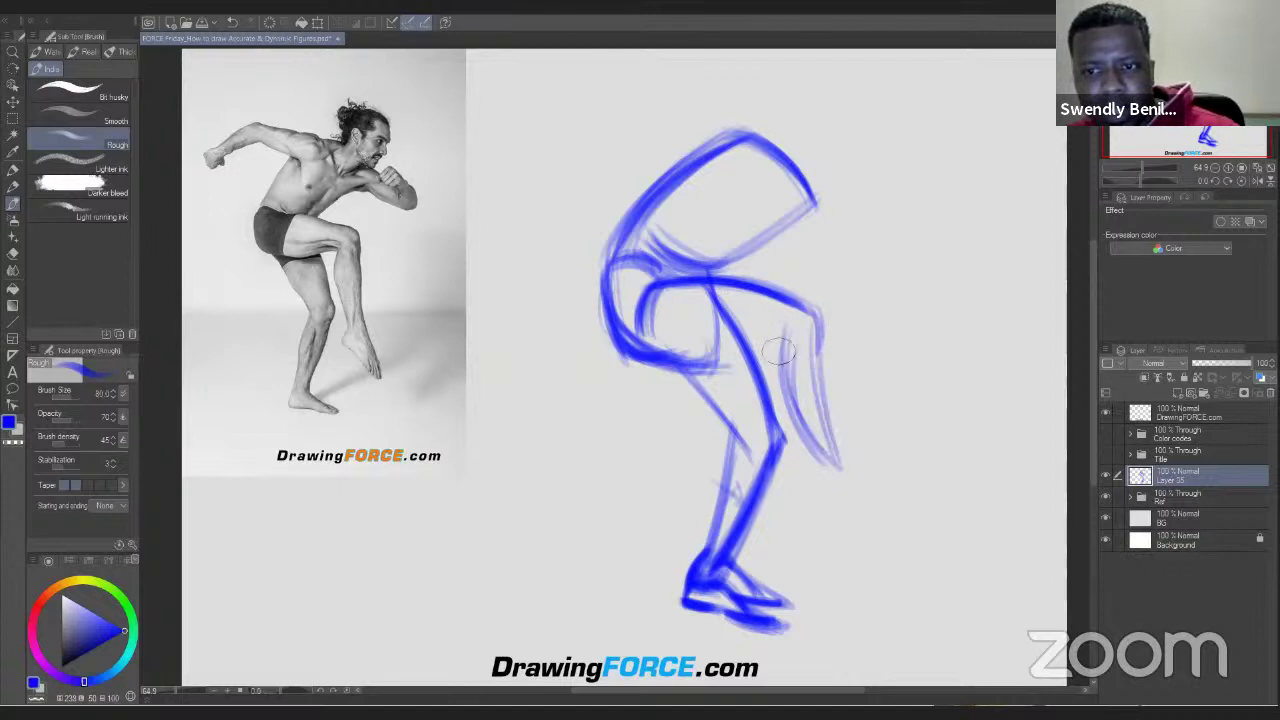
pyautogui.moveTo(789, 342)
pyautogui.mouseDown()
pyautogui.moveTo(822, 463)
pyautogui.moveTo(836, 450)
pyautogui.mouseUp()
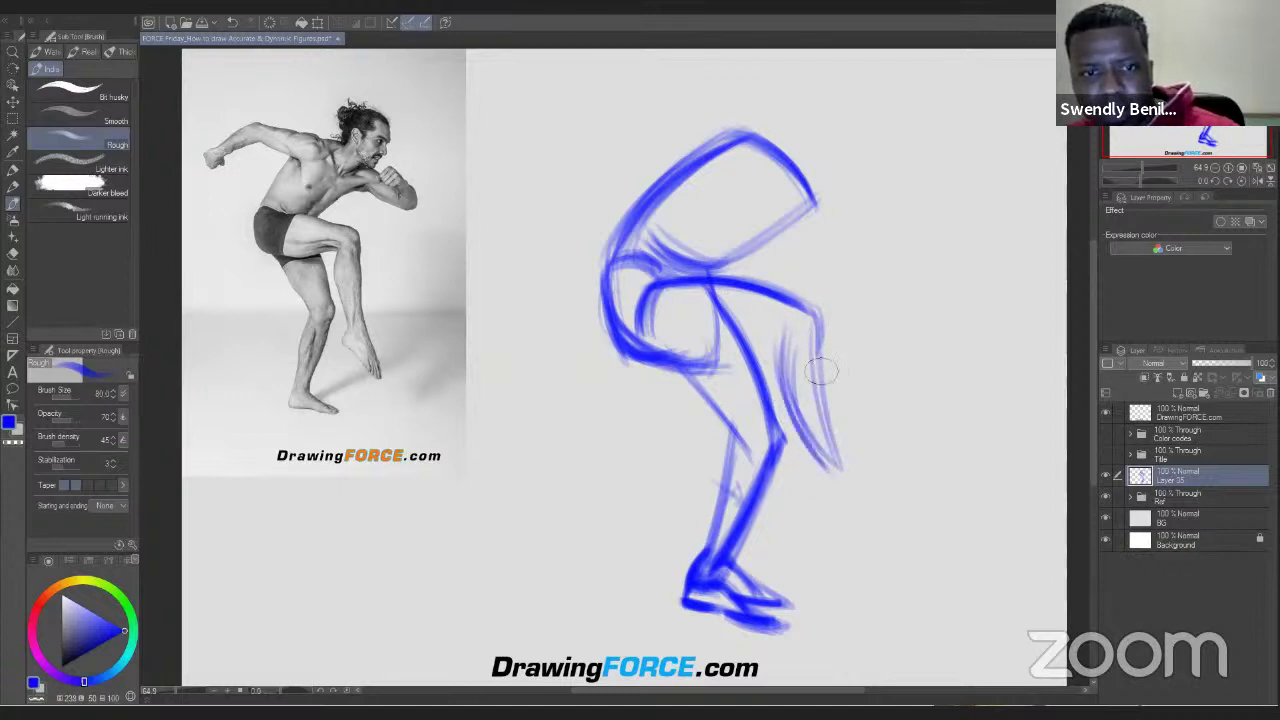
pyautogui.moveTo(824, 355); pyautogui.dragTo(843, 468)
pyautogui.moveTo(821, 352)
pyautogui.mouseDown()
pyautogui.moveTo(838, 462)
pyautogui.moveTo(826, 466)
pyautogui.moveTo(847, 470)
pyautogui.moveTo(818, 480)
pyautogui.mouseUp()
pyautogui.moveTo(782, 350)
pyautogui.mouseDown()
pyautogui.moveTo(796, 432)
pyautogui.moveTo(831, 472)
pyautogui.mouseUp()
pyautogui.moveTo(786, 349)
pyautogui.mouseDown()
pyautogui.moveTo(783, 379)
pyautogui.moveTo(824, 472)
pyautogui.moveTo(851, 491)
pyautogui.moveTo(856, 526)
pyautogui.mouseUp()
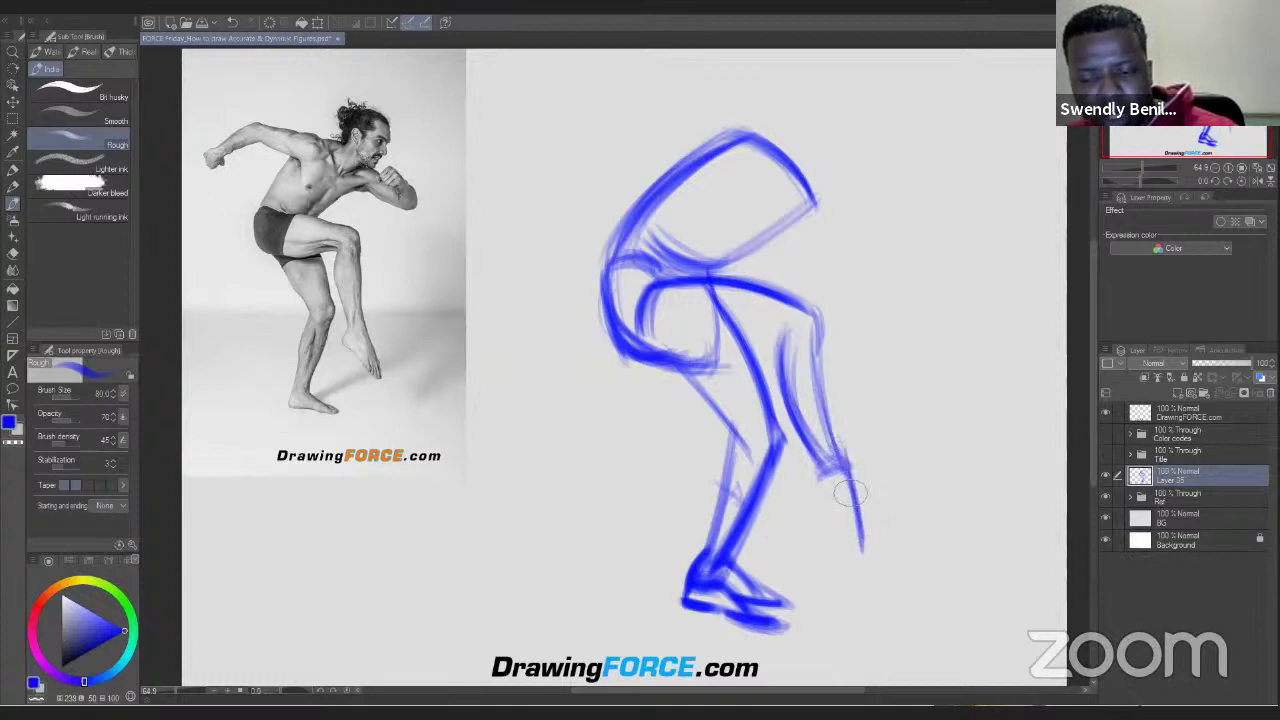
# Draw the raised foot pointing downward, with its heel, sole and instep meeting at the toes.
pyautogui.moveTo(808, 486); pyautogui.dragTo(859, 568)
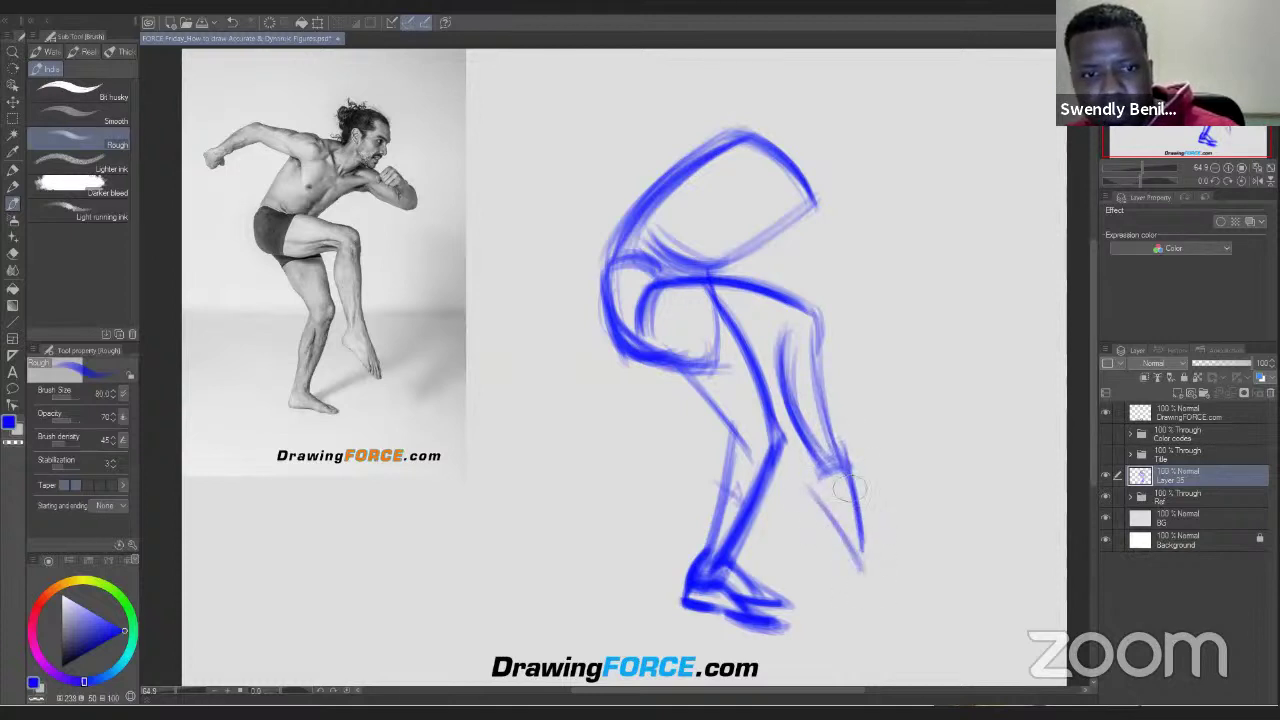
pyautogui.moveTo(853, 484); pyautogui.dragTo(862, 566)
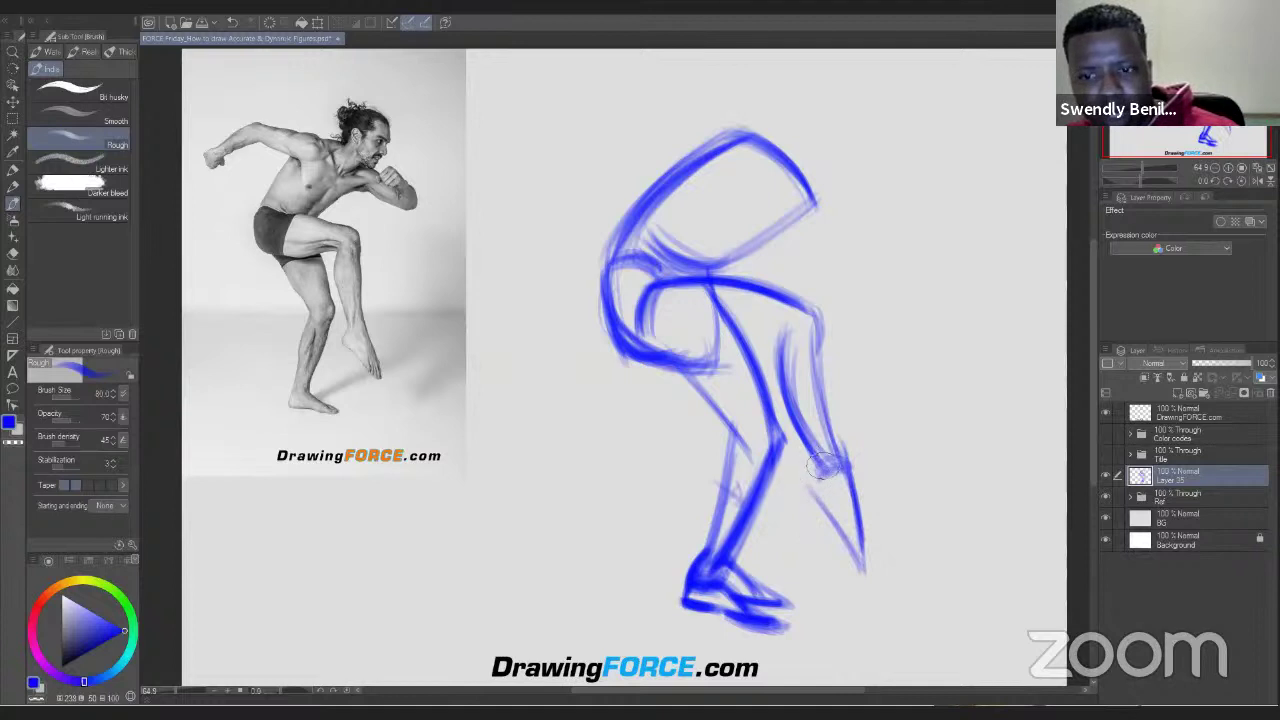
pyautogui.moveTo(826, 464)
pyautogui.mouseDown()
pyautogui.moveTo(799, 488)
pyautogui.moveTo(818, 469)
pyautogui.moveTo(800, 481)
pyautogui.moveTo(815, 504)
pyautogui.moveTo(821, 467)
pyautogui.moveTo(828, 509)
pyautogui.moveTo(807, 499)
pyautogui.moveTo(844, 497)
pyautogui.moveTo(840, 473)
pyautogui.moveTo(861, 572)
pyautogui.moveTo(833, 517)
pyautogui.moveTo(866, 570)
pyautogui.mouseUp()
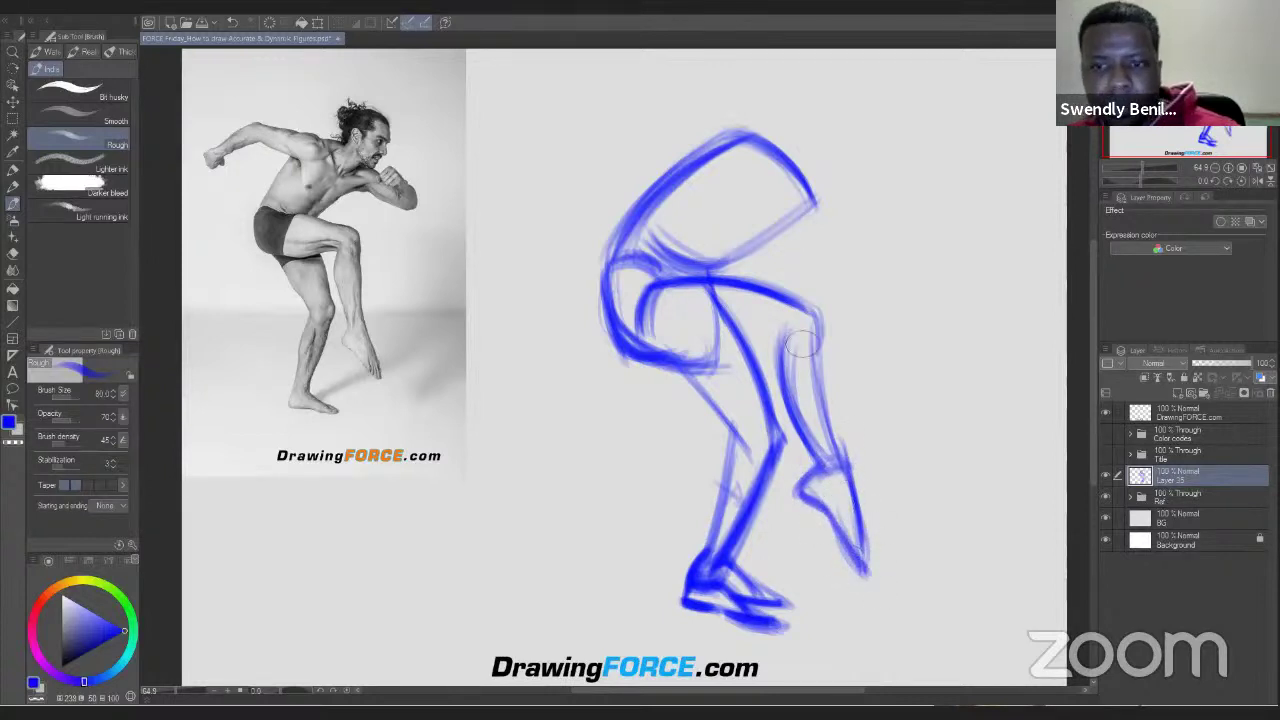
# Draw the underside of the raised thigh from the buttock to the back of the knee, and reinforce the thigh's top contour.
pyautogui.moveTo(645, 290); pyautogui.dragTo(786, 294)
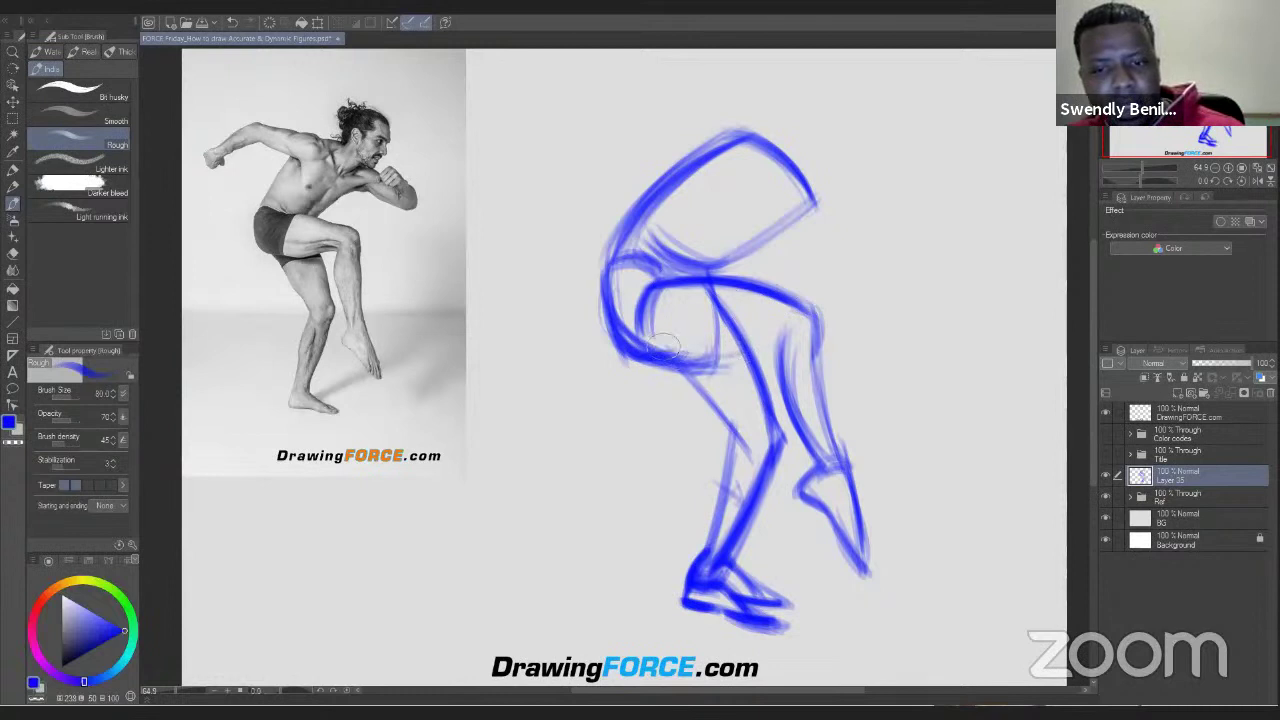
pyautogui.moveTo(668, 352); pyautogui.dragTo(749, 347)
pyautogui.moveTo(648, 340)
pyautogui.mouseDown()
pyautogui.moveTo(700, 358)
pyautogui.moveTo(768, 342)
pyautogui.moveTo(740, 352)
pyautogui.mouseUp()
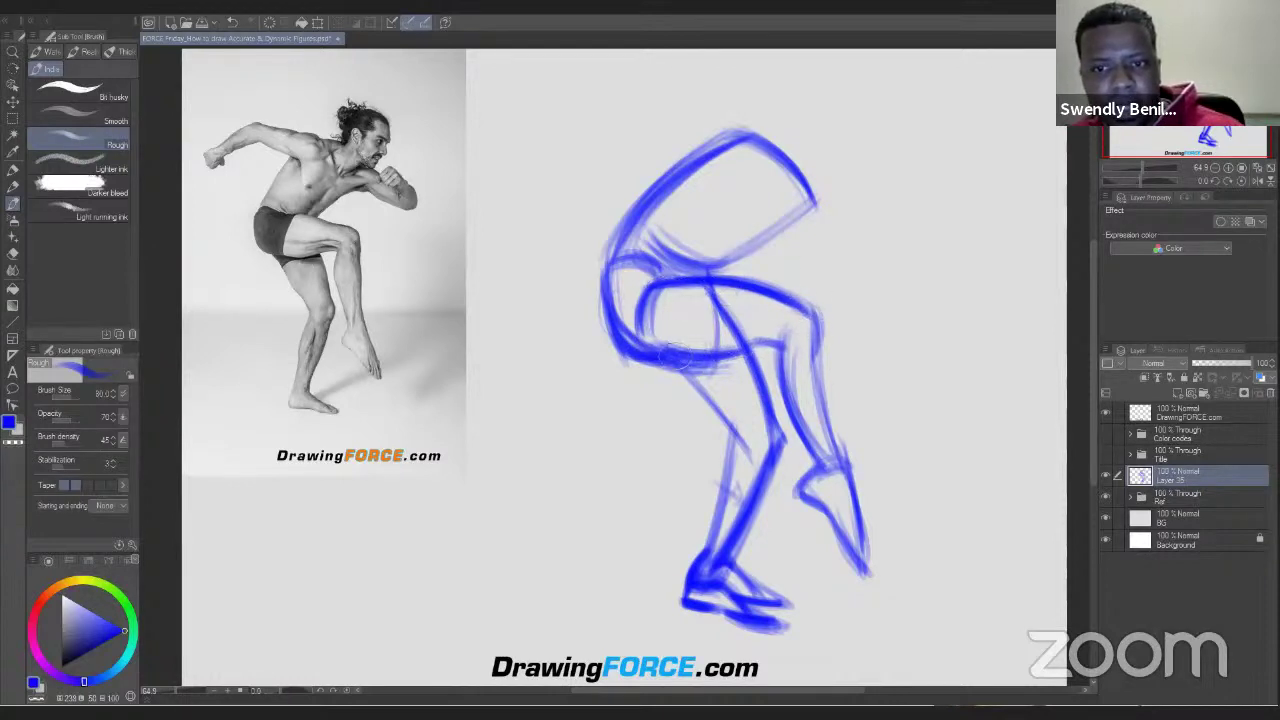
pyautogui.moveTo(655, 340)
pyautogui.mouseDown()
pyautogui.moveTo(719, 347)
pyautogui.moveTo(657, 345)
pyautogui.moveTo(729, 353)
pyautogui.moveTo(685, 353)
pyautogui.moveTo(740, 344)
pyautogui.mouseUp()
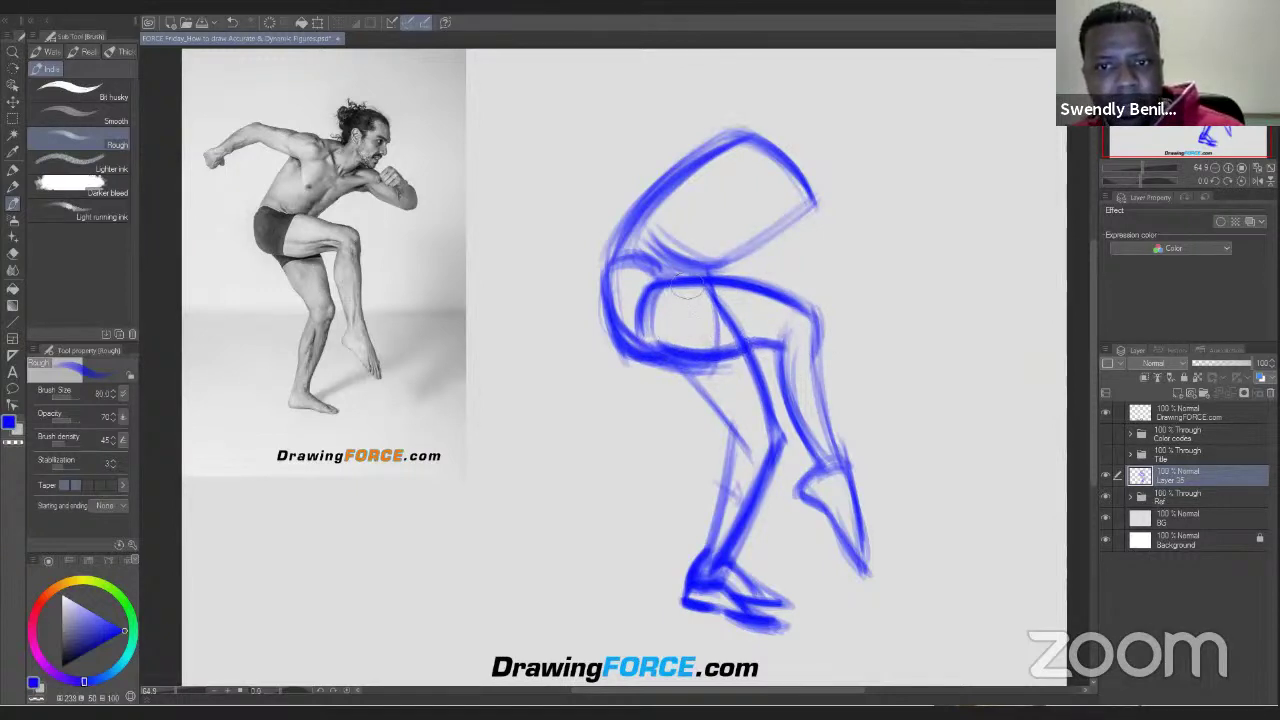
pyautogui.moveTo(646, 288); pyautogui.dragTo(776, 306)
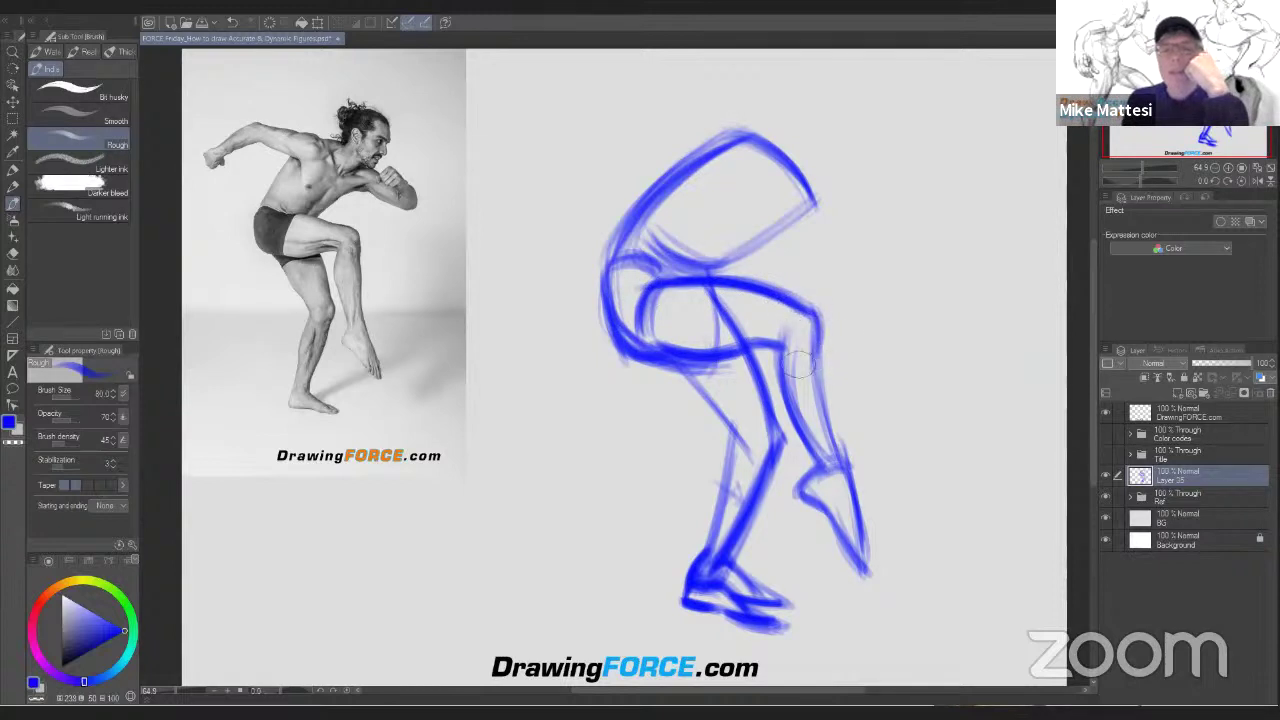
# Strengthen the raised leg's contours from the knee down the shin to the instep and toes.
pyautogui.moveTo(776, 356)
pyautogui.mouseDown()
pyautogui.moveTo(785, 401)
pyautogui.moveTo(782, 356)
pyautogui.moveTo(834, 436)
pyautogui.moveTo(822, 344)
pyautogui.moveTo(842, 459)
pyautogui.moveTo(832, 419)
pyautogui.moveTo(835, 454)
pyautogui.moveTo(817, 436)
pyautogui.moveTo(853, 494)
pyautogui.moveTo(858, 555)
pyautogui.mouseUp()
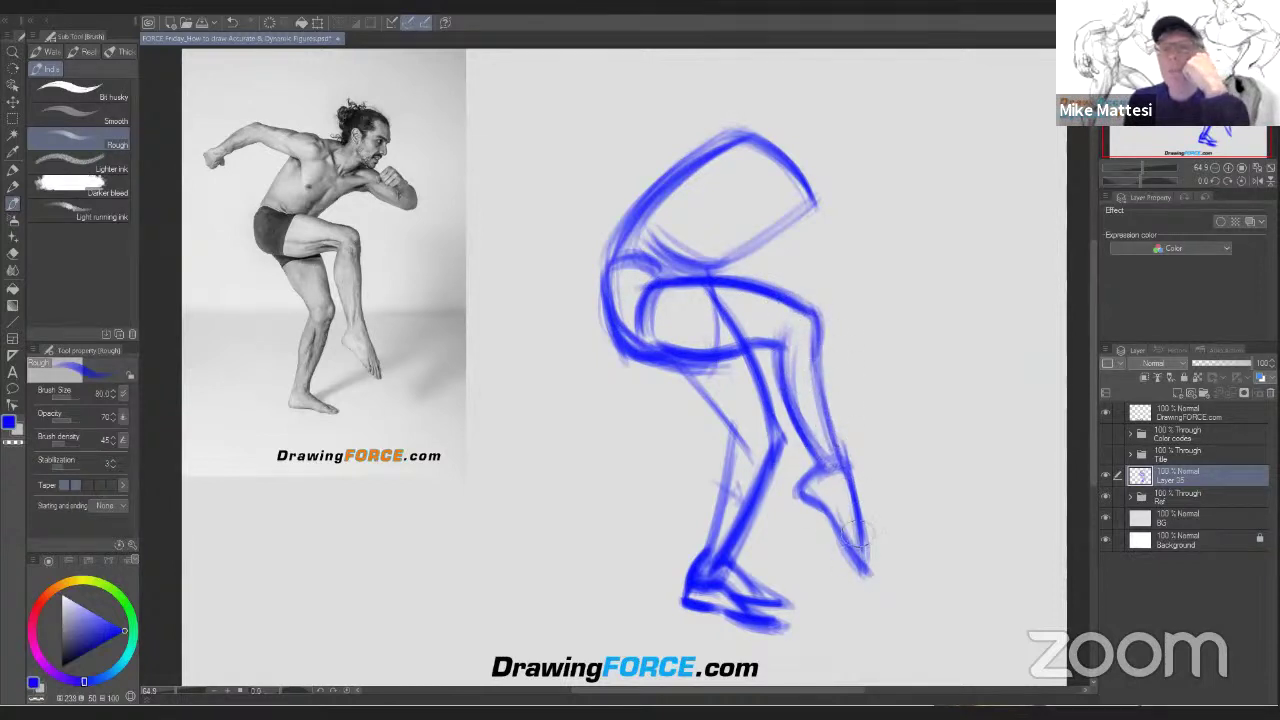
pyautogui.moveTo(838, 503); pyautogui.dragTo(872, 575)
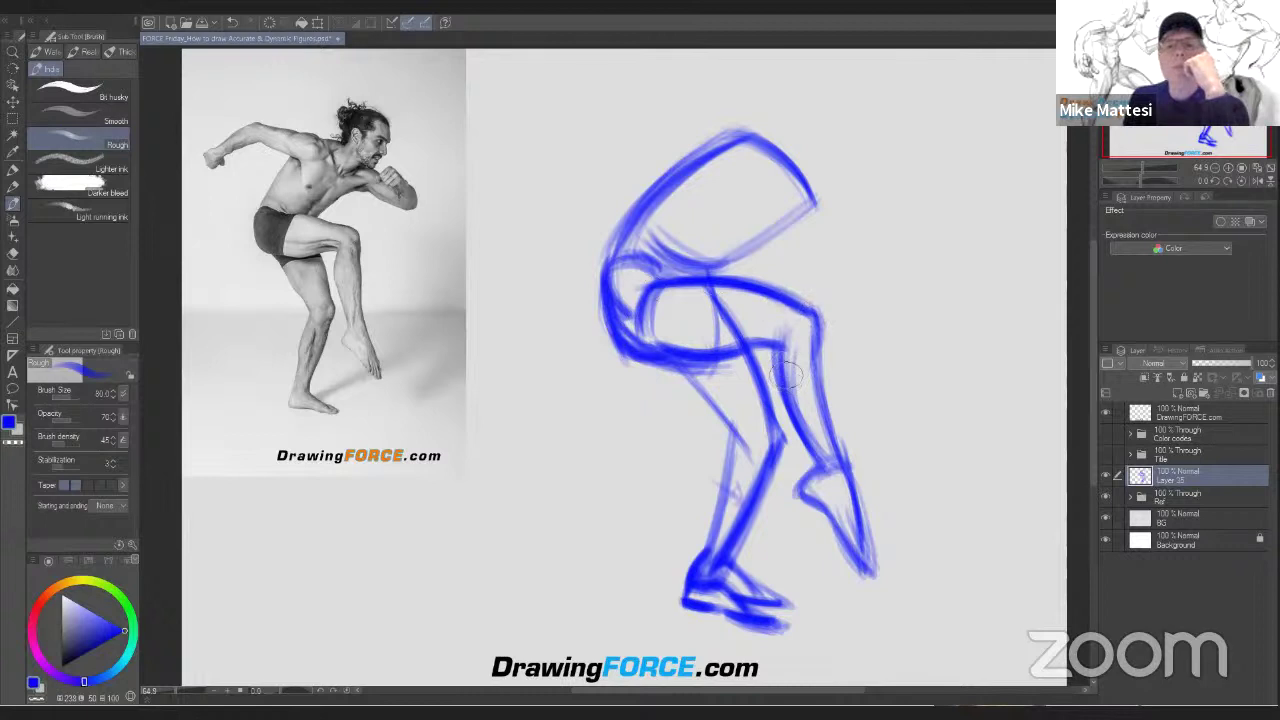
pyautogui.moveTo(786, 348); pyautogui.dragTo(830, 462)
pyautogui.hotkey('ctrl', 'z')
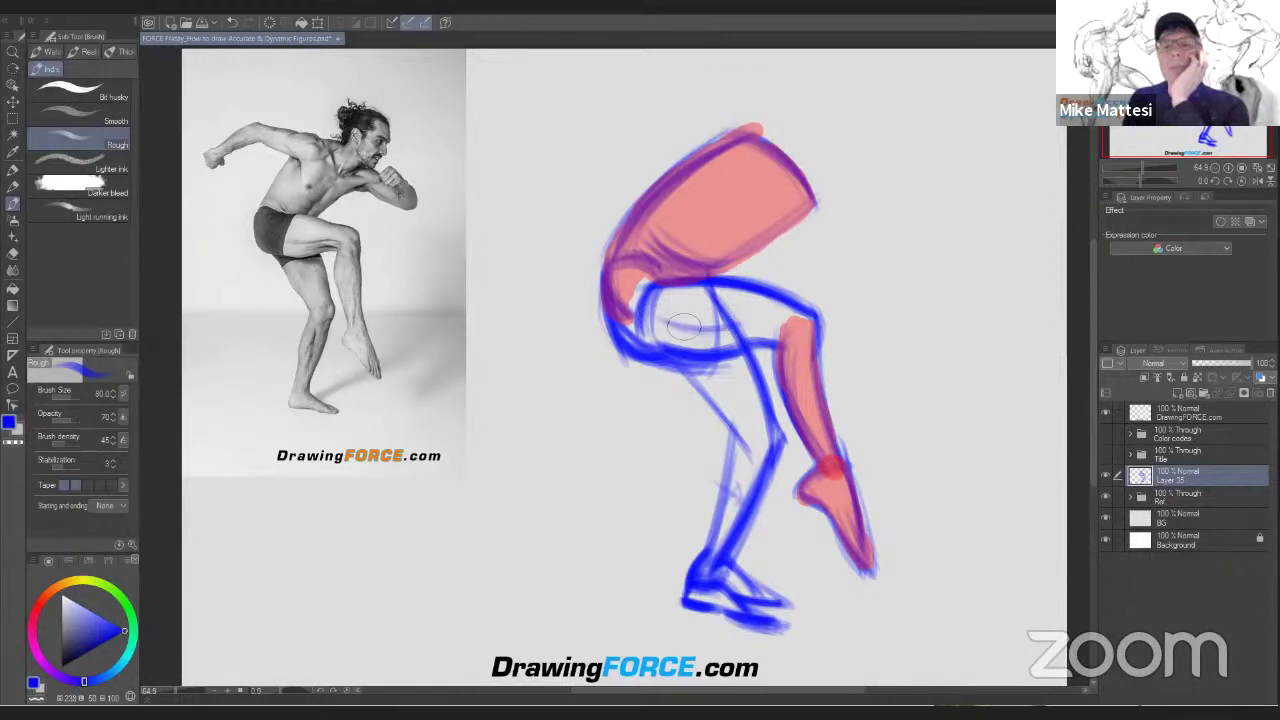
# Add an inner contour along the underside of the raised thigh to the knee, and hatch the inside of the thigh.
pyautogui.moveTo(668, 322); pyautogui.dragTo(758, 324)
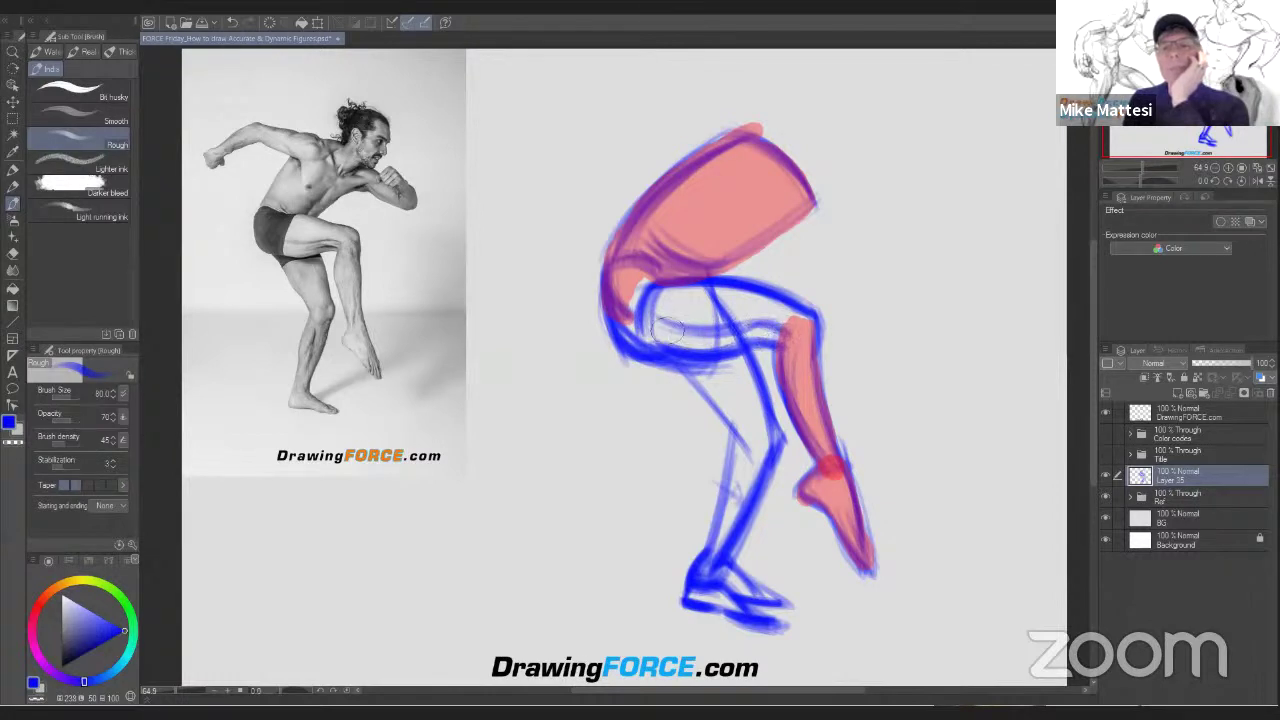
pyautogui.moveTo(744, 318)
pyautogui.mouseDown()
pyautogui.moveTo(782, 330)
pyautogui.moveTo(748, 320)
pyautogui.moveTo(762, 346)
pyautogui.mouseUp()
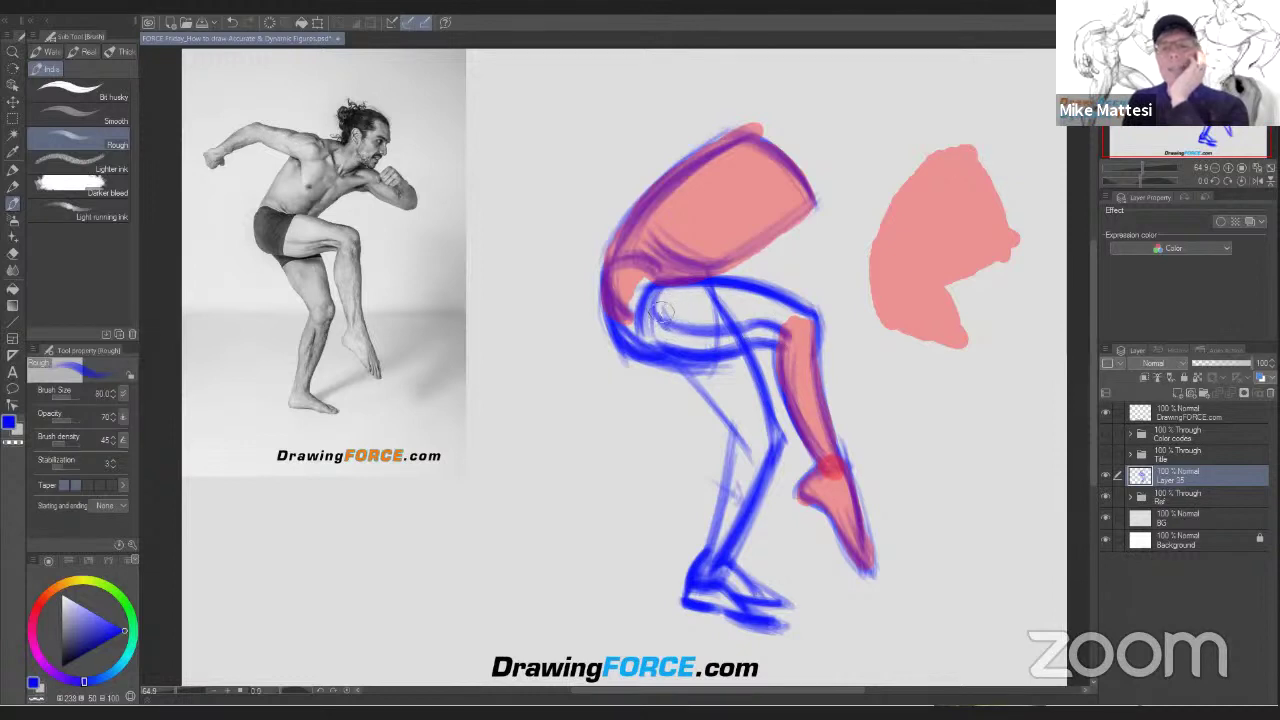
pyautogui.moveTo(659, 308); pyautogui.dragTo(718, 332)
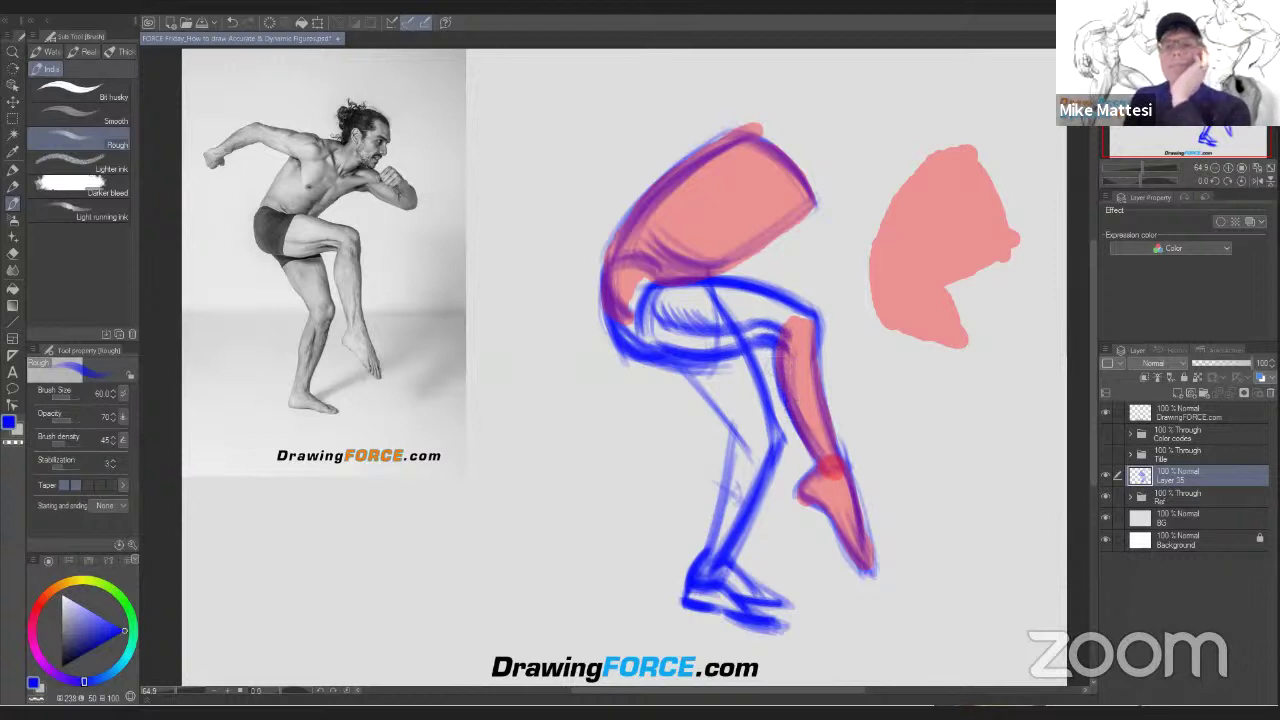
pyautogui.hotkey('ctrl', 'z')
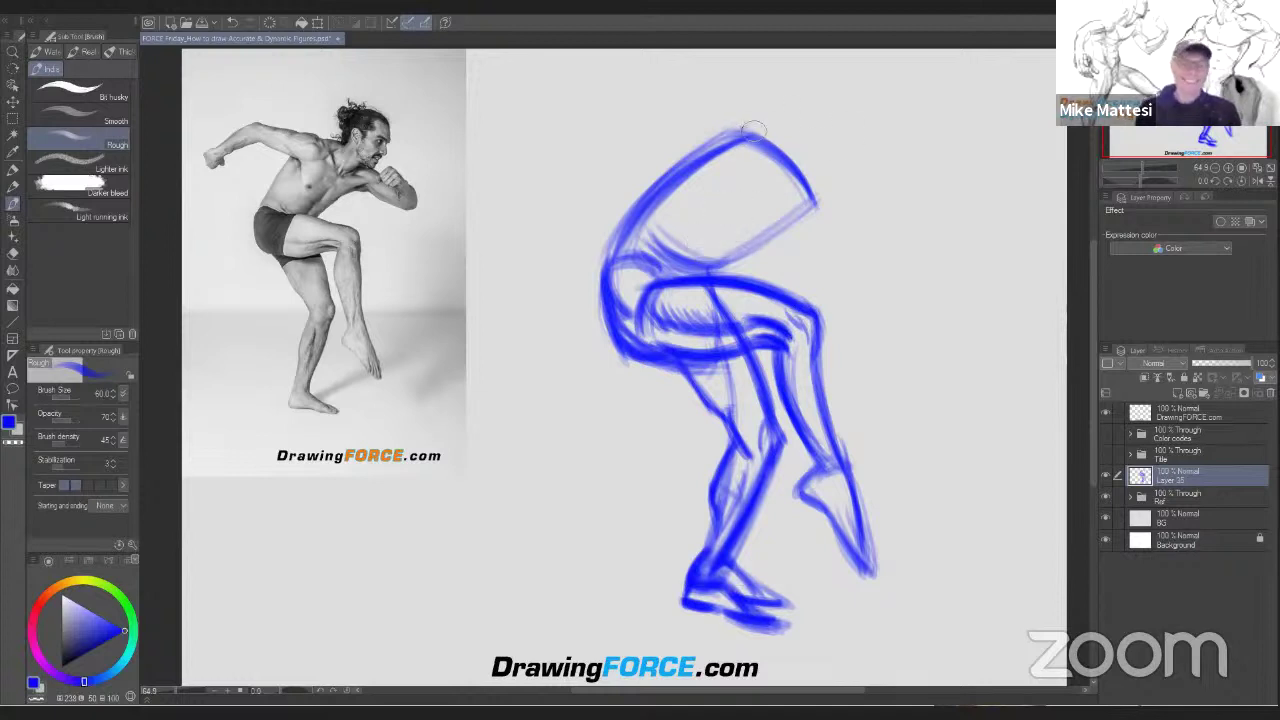
# Reinforce the front edge of the torso from the chest down to the waist.
pyautogui.moveTo(810, 210); pyautogui.dragTo(730, 258)
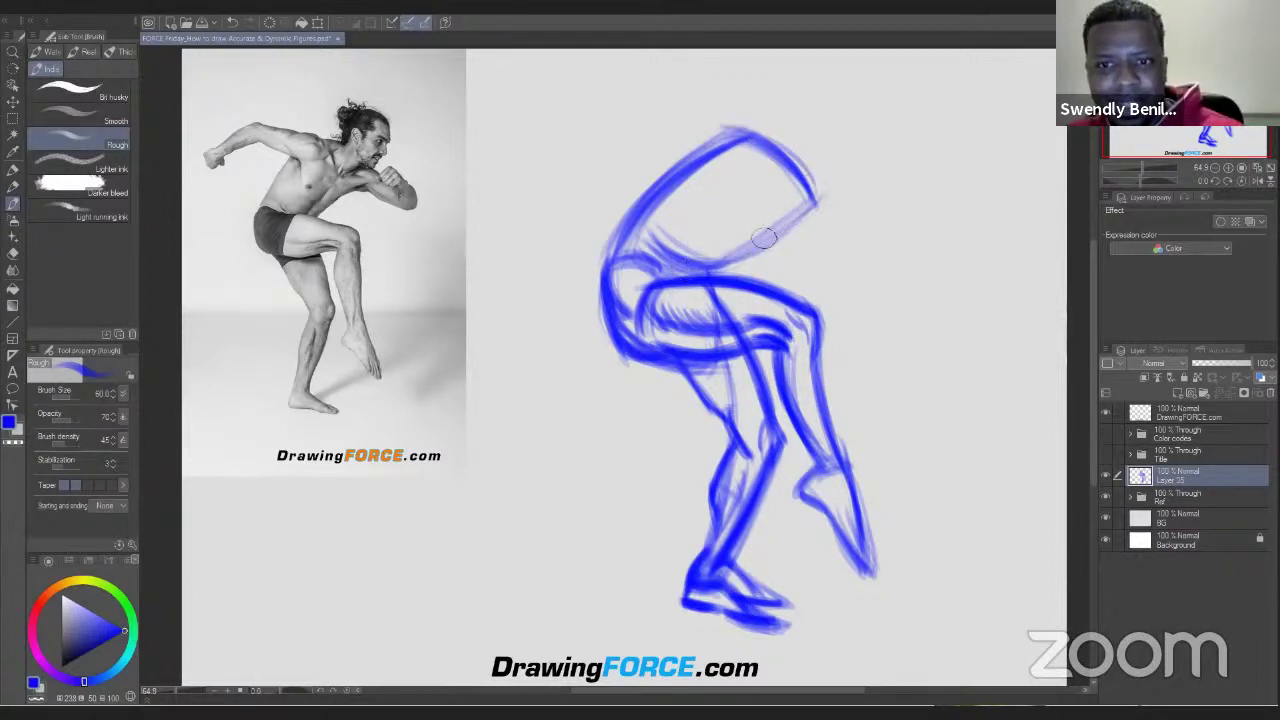
pyautogui.moveTo(811, 200); pyautogui.dragTo(730, 249)
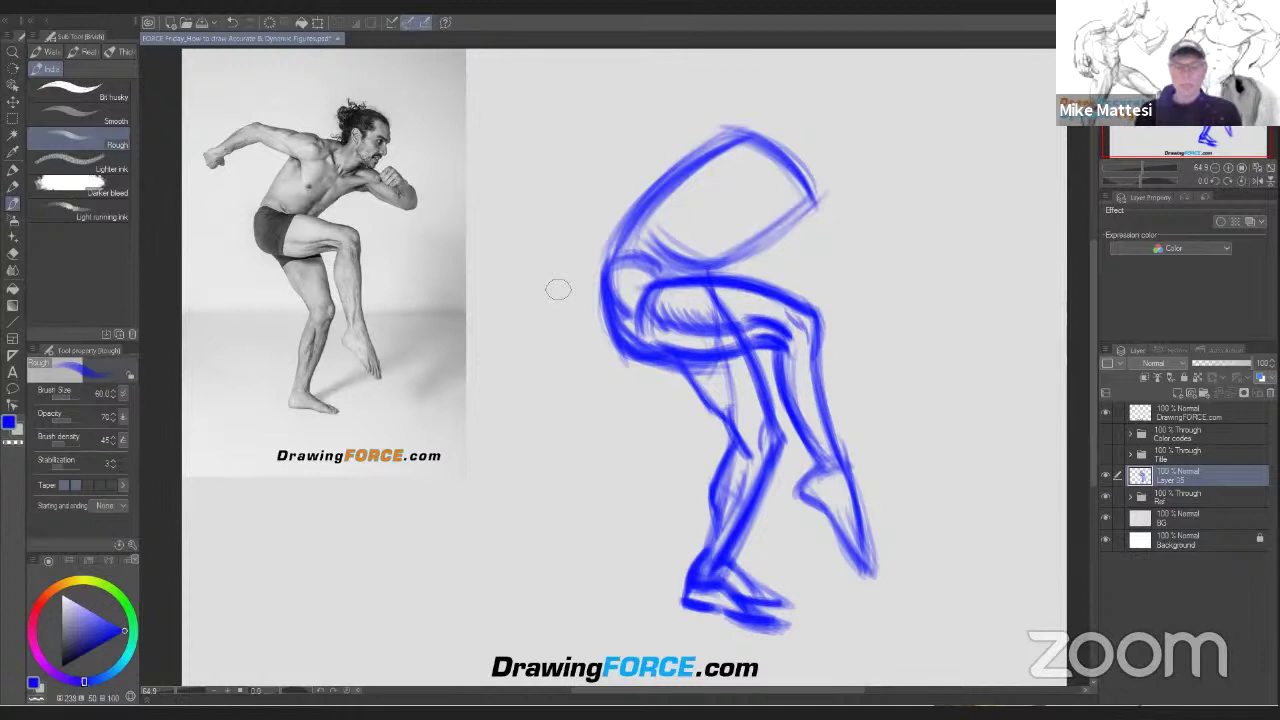
# Hide the current sketch layer and rough in the torso's back curve, shoulder line and front edge on a new layer.
pyautogui.click(1105, 476)
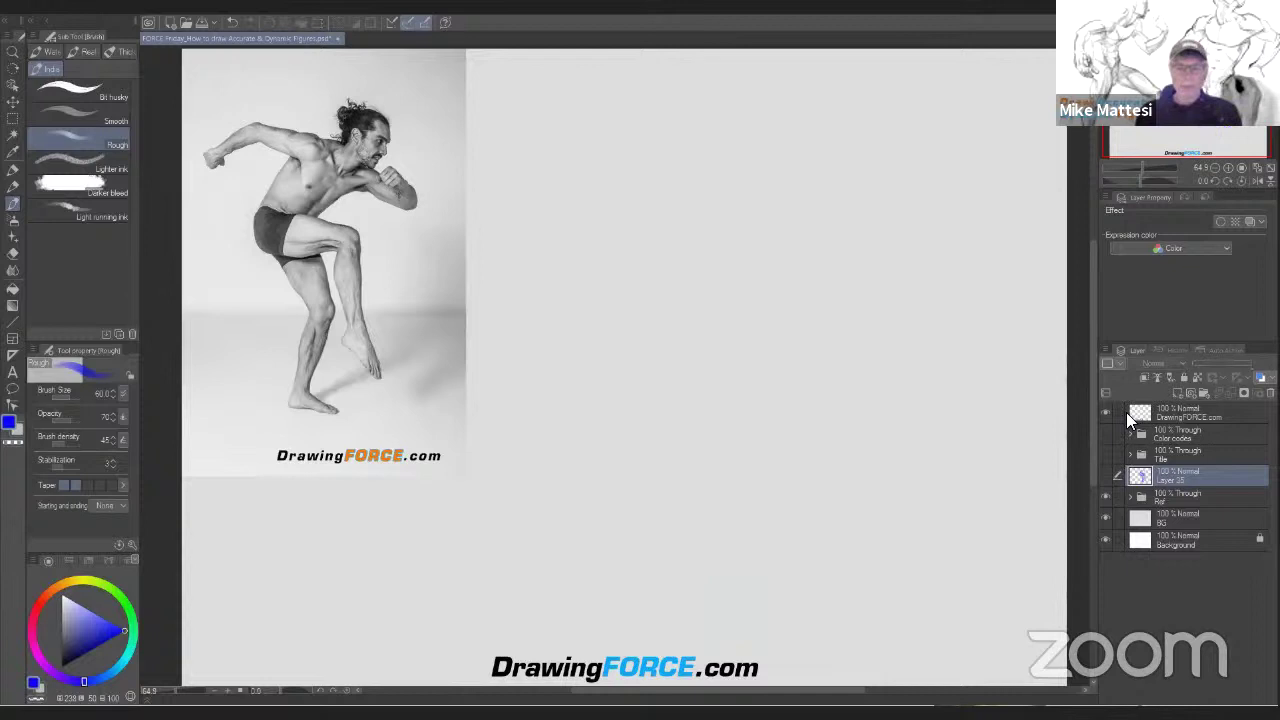
pyautogui.click(1176, 393)
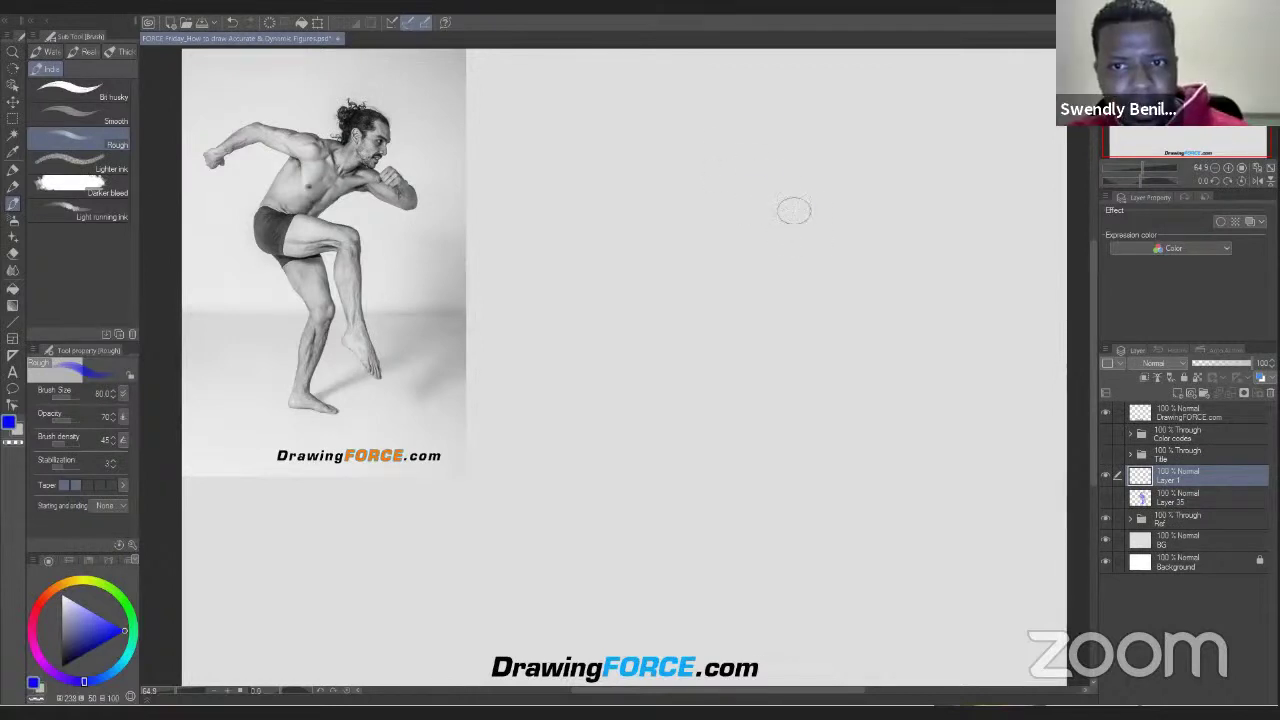
pyautogui.moveTo(796, 210)
pyautogui.mouseDown()
pyautogui.moveTo(703, 172)
pyautogui.moveTo(738, 163)
pyautogui.moveTo(668, 175)
pyautogui.moveTo(633, 248)
pyautogui.moveTo(630, 221)
pyautogui.moveTo(652, 345)
pyautogui.mouseUp()
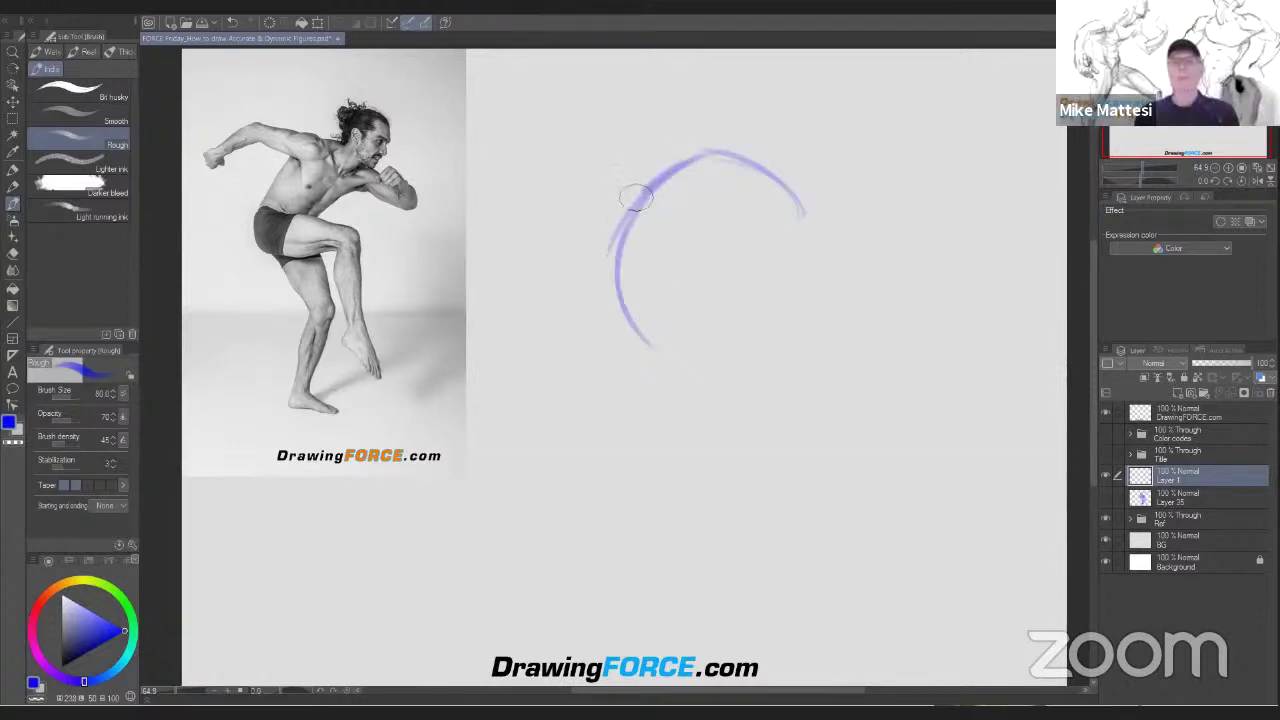
pyautogui.moveTo(800, 208)
pyautogui.mouseDown()
pyautogui.moveTo(706, 270)
pyautogui.moveTo(662, 258)
pyautogui.moveTo(745, 268)
pyautogui.mouseUp()
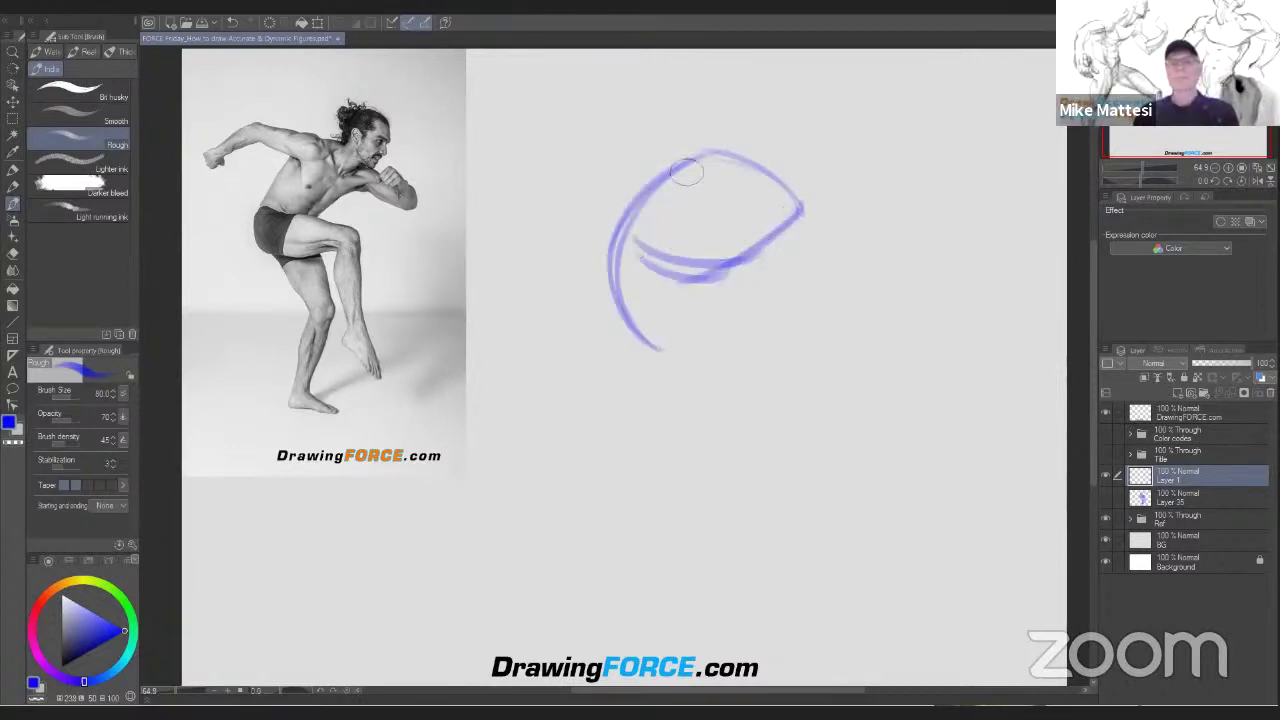
# Strengthen the sweeping curve of the back and draw the rounded pelvis with its buttock and front hip line.
pyautogui.moveTo(692, 160)
pyautogui.mouseDown()
pyautogui.moveTo(613, 314)
pyautogui.moveTo(660, 362)
pyautogui.mouseUp()
pyautogui.moveTo(650, 209); pyautogui.dragTo(682, 370)
pyautogui.moveTo(717, 281)
pyautogui.mouseDown()
pyautogui.moveTo(614, 334)
pyautogui.moveTo(608, 325)
pyautogui.mouseUp()
pyautogui.moveTo(598, 262)
pyautogui.mouseDown()
pyautogui.moveTo(628, 346)
pyautogui.moveTo(698, 372)
pyautogui.mouseUp()
pyautogui.moveTo(720, 284)
pyautogui.mouseDown()
pyautogui.moveTo(627, 314)
pyautogui.moveTo(590, 290)
pyautogui.moveTo(718, 369)
pyautogui.mouseUp()
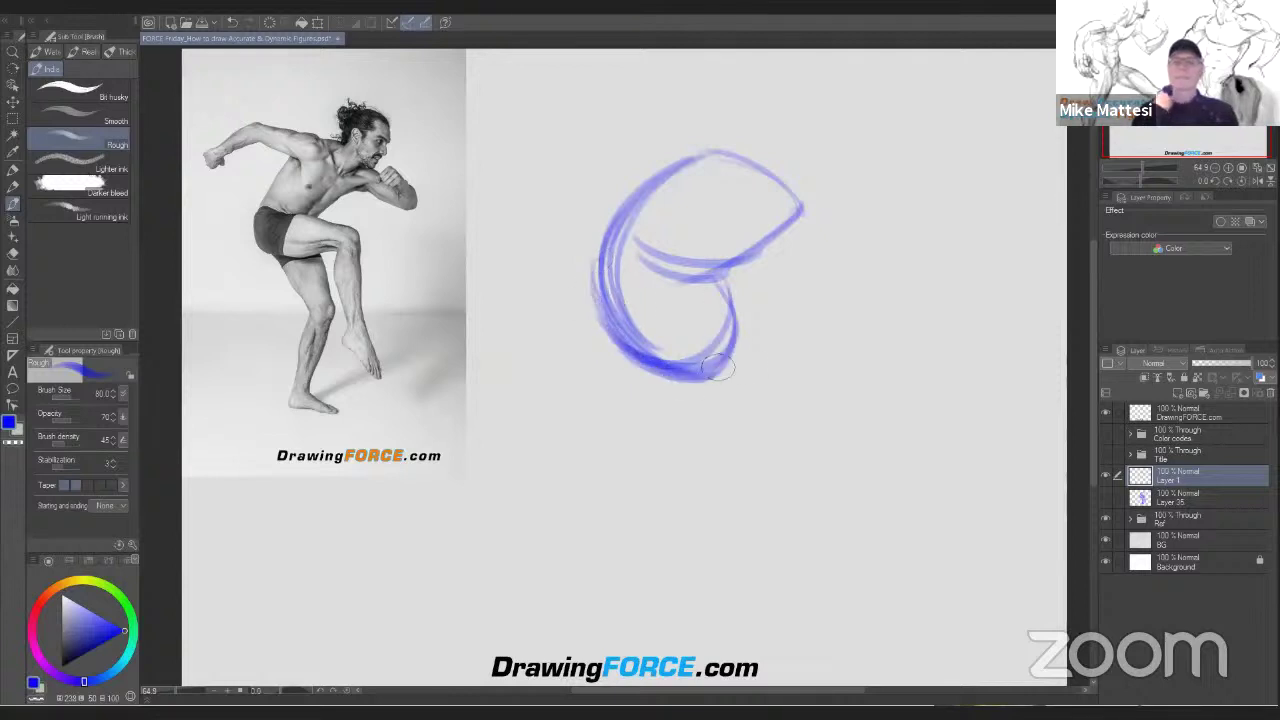
# Sketch the standing leg from the hip through the bent knee to the ankle, with a flat foot beneath it.
pyautogui.moveTo(700, 268); pyautogui.dragTo(766, 388)
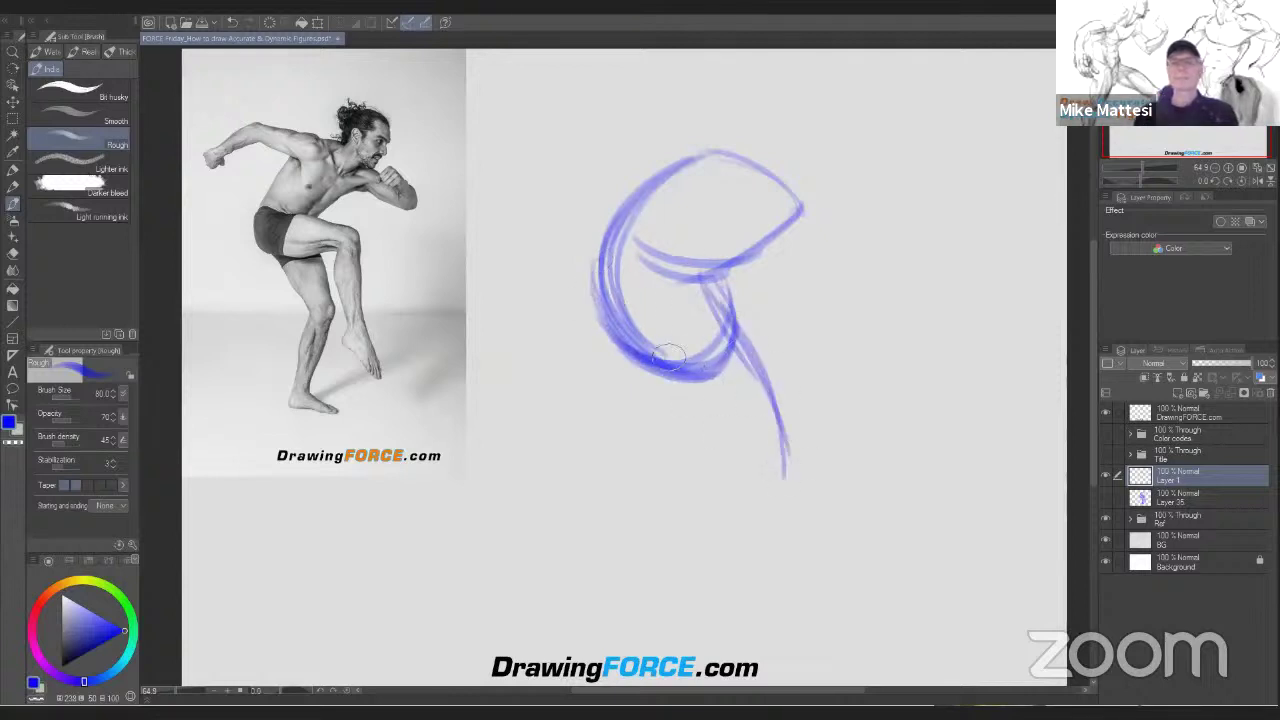
pyautogui.moveTo(672, 354); pyautogui.dragTo(769, 475)
pyautogui.moveTo(718, 298); pyautogui.dragTo(773, 480)
pyautogui.moveTo(785, 408)
pyautogui.mouseDown()
pyautogui.moveTo(710, 565)
pyautogui.moveTo(729, 486)
pyautogui.moveTo(674, 563)
pyautogui.moveTo(757, 604)
pyautogui.moveTo(663, 578)
pyautogui.moveTo(762, 600)
pyautogui.mouseUp()
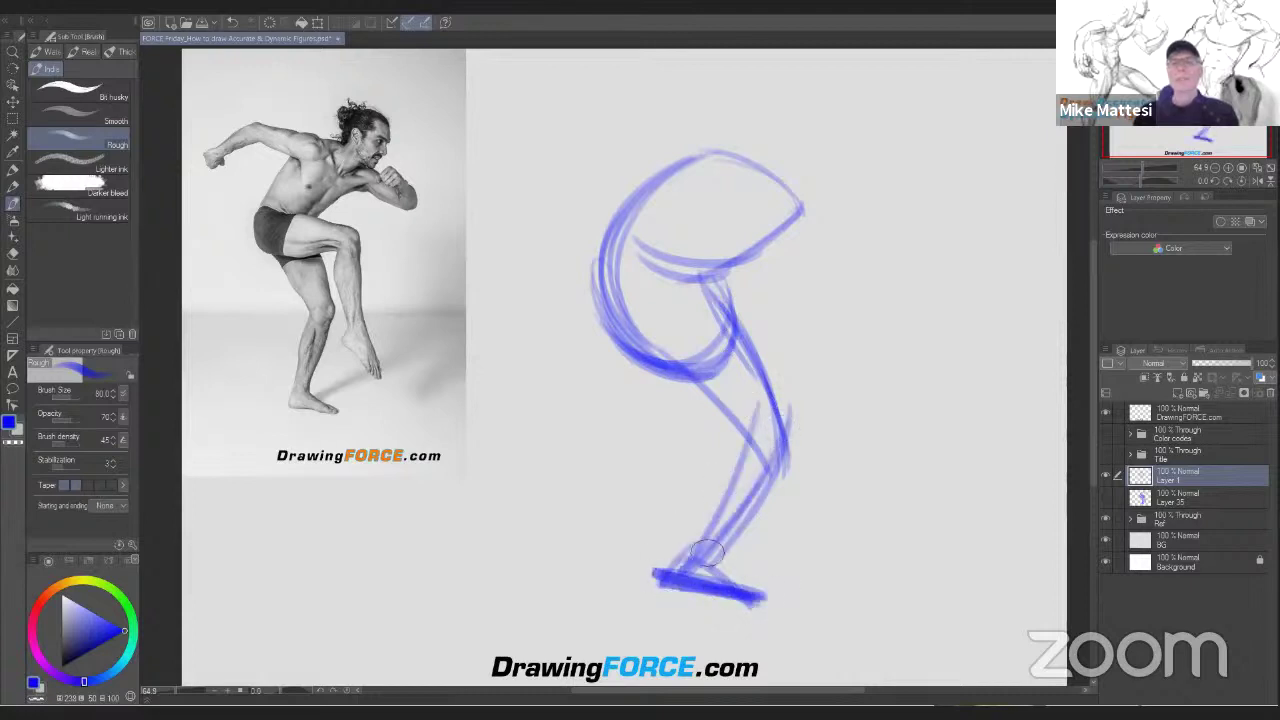
# Define the standing foot's instep and sole, and reinforce the front contour of the standing thigh and shin.
pyautogui.moveTo(705, 540)
pyautogui.mouseDown()
pyautogui.moveTo(702, 570)
pyautogui.moveTo(760, 606)
pyautogui.mouseUp()
pyautogui.moveTo(655, 575); pyautogui.dragTo(770, 618)
pyautogui.moveTo(705, 298); pyautogui.dragTo(776, 445)
pyautogui.moveTo(795, 420); pyautogui.dragTo(700, 565)
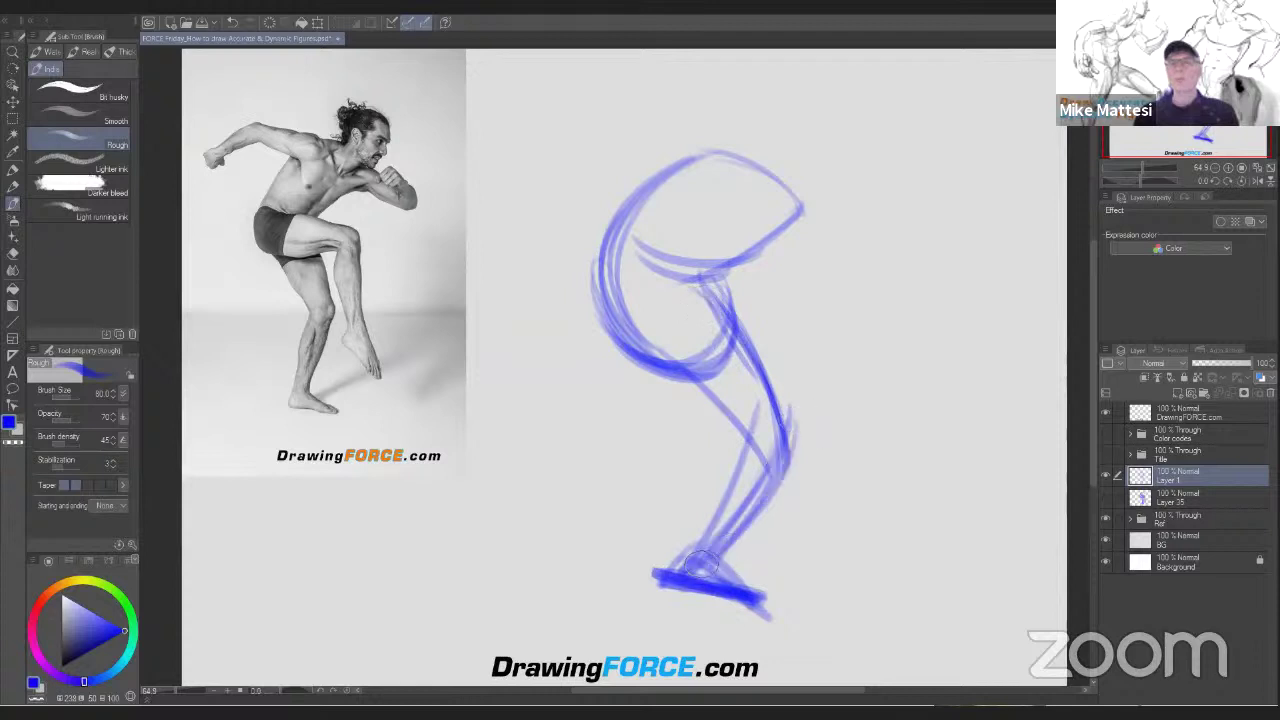
# Reinforce the underside of the pelvis and draw the raised leg's arched thigh, bent knee and descending shin.
pyautogui.moveTo(594, 245)
pyautogui.mouseDown()
pyautogui.moveTo(603, 320)
pyautogui.moveTo(599, 259)
pyautogui.moveTo(710, 352)
pyautogui.mouseUp()
pyautogui.moveTo(600, 290); pyautogui.dragTo(700, 378)
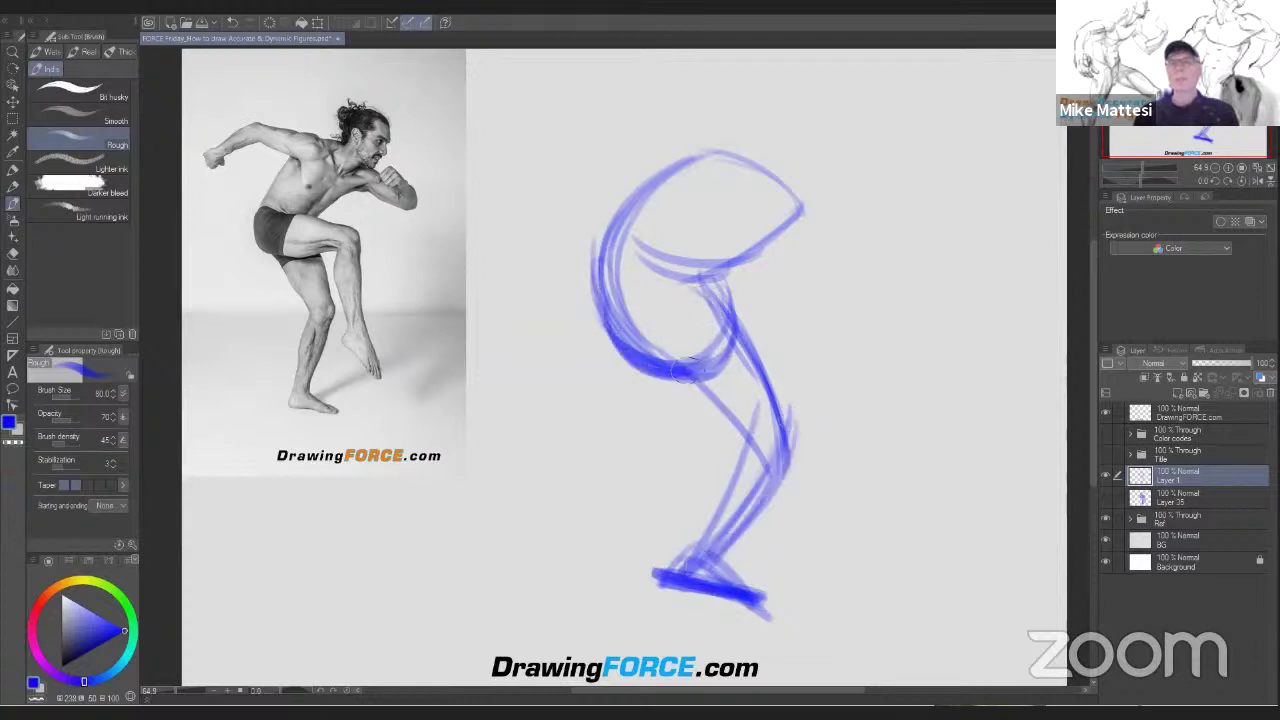
pyautogui.moveTo(650, 318)
pyautogui.mouseDown()
pyautogui.moveTo(796, 322)
pyautogui.moveTo(815, 345)
pyautogui.moveTo(805, 340)
pyautogui.moveTo(790, 400)
pyautogui.mouseUp()
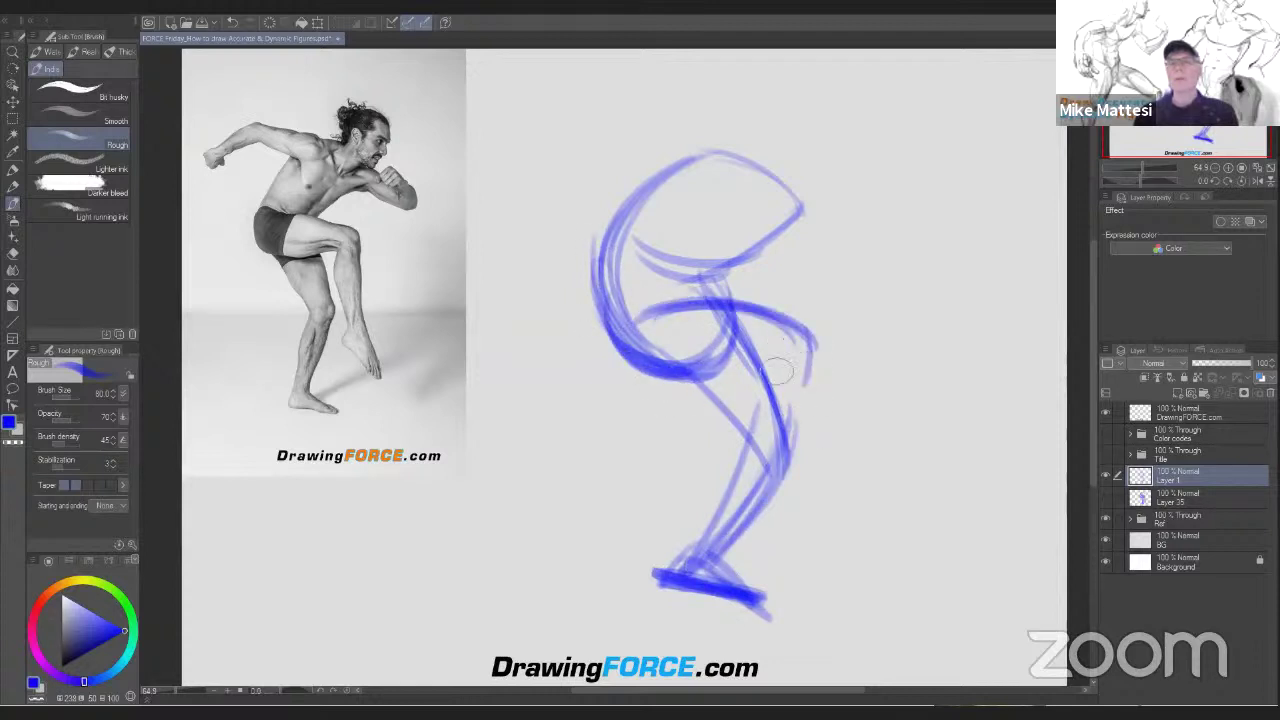
pyautogui.moveTo(765, 340)
pyautogui.mouseDown()
pyautogui.moveTo(815, 470)
pyautogui.moveTo(835, 485)
pyautogui.moveTo(822, 475)
pyautogui.mouseUp()
pyautogui.moveTo(785, 400); pyautogui.dragTo(837, 526)
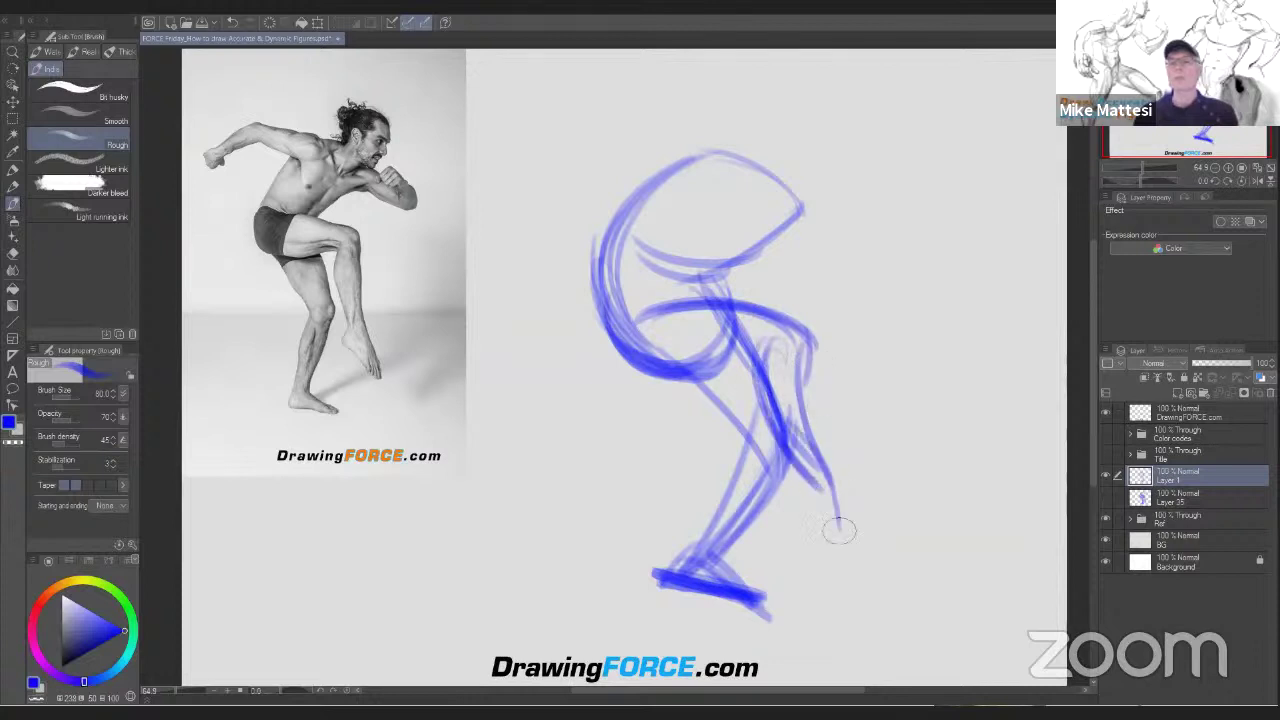
# Shape the raised leg's ankle and pointed foot, and strengthen the upper contour of its thigh.
pyautogui.moveTo(805, 440); pyautogui.dragTo(845, 555)
pyautogui.moveTo(785, 478); pyautogui.dragTo(845, 550)
pyautogui.moveTo(796, 477); pyautogui.dragTo(838, 550)
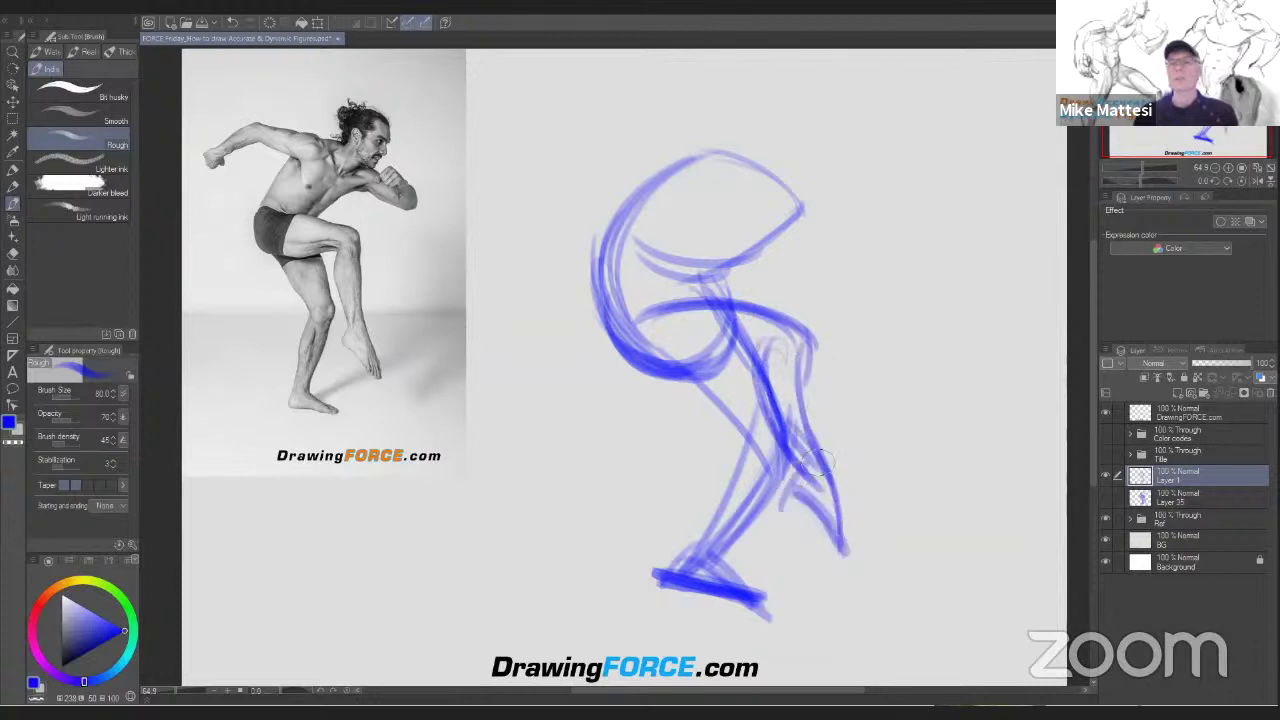
pyautogui.moveTo(800, 455); pyautogui.dragTo(844, 568)
pyautogui.moveTo(645, 310); pyautogui.dragTo(800, 330)
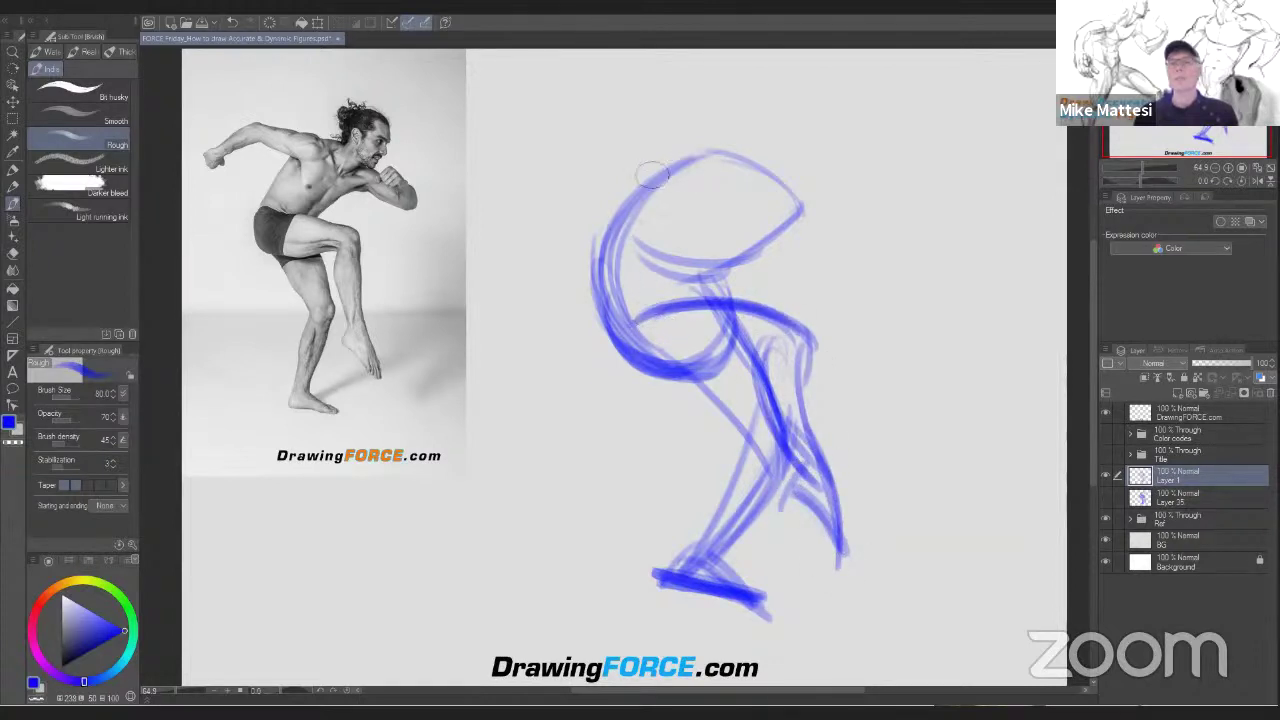
# Draw the shoulder arc, both bent arms and the forward head, and reinforce the standing leg down to a second foot line.
pyautogui.moveTo(640, 178); pyautogui.dragTo(825, 205)
pyautogui.moveTo(690, 150)
pyautogui.mouseDown()
pyautogui.moveTo(830, 212)
pyautogui.moveTo(900, 262)
pyautogui.mouseUp()
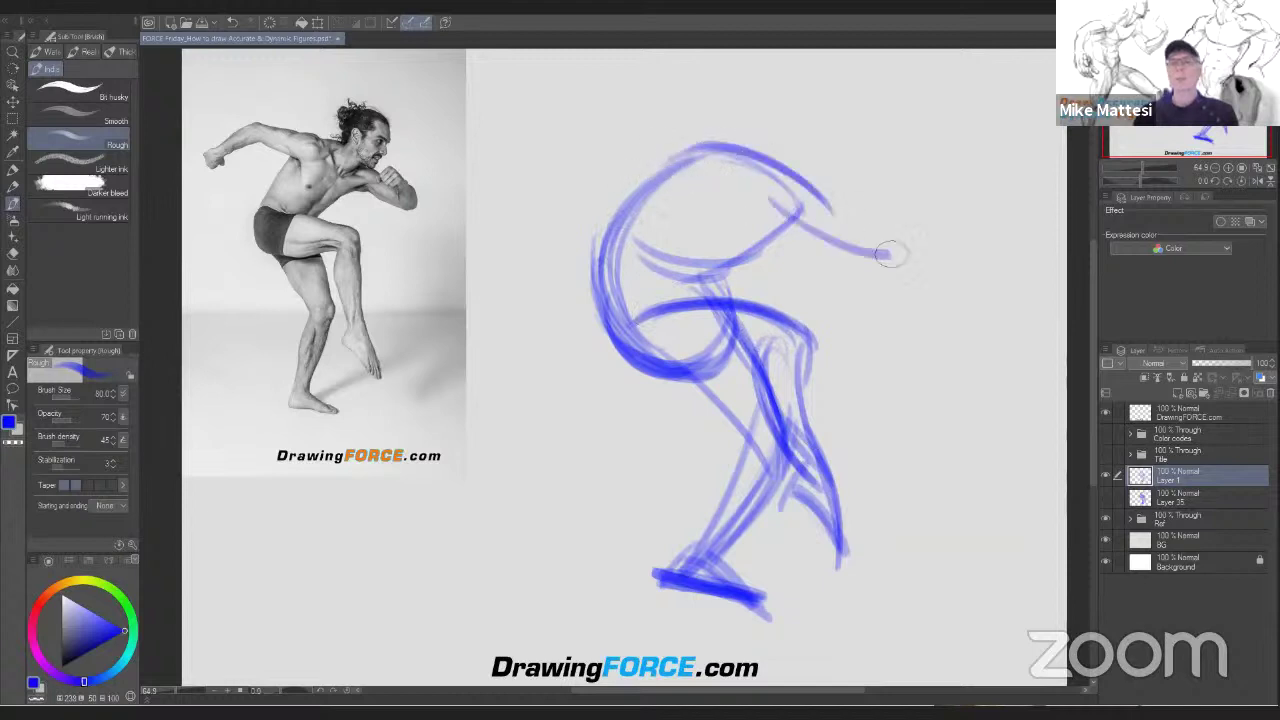
pyautogui.moveTo(834, 180)
pyautogui.mouseDown()
pyautogui.moveTo(912, 257)
pyautogui.moveTo(889, 208)
pyautogui.moveTo(891, 240)
pyautogui.moveTo(768, 176)
pyautogui.moveTo(676, 152)
pyautogui.moveTo(714, 137)
pyautogui.moveTo(645, 165)
pyautogui.moveTo(728, 165)
pyautogui.moveTo(690, 145)
pyautogui.moveTo(641, 153)
pyautogui.moveTo(700, 180)
pyautogui.moveTo(700, 140)
pyautogui.moveTo(590, 108)
pyautogui.moveTo(563, 111)
pyautogui.moveTo(508, 171)
pyautogui.moveTo(520, 166)
pyautogui.moveTo(485, 170)
pyautogui.mouseUp()
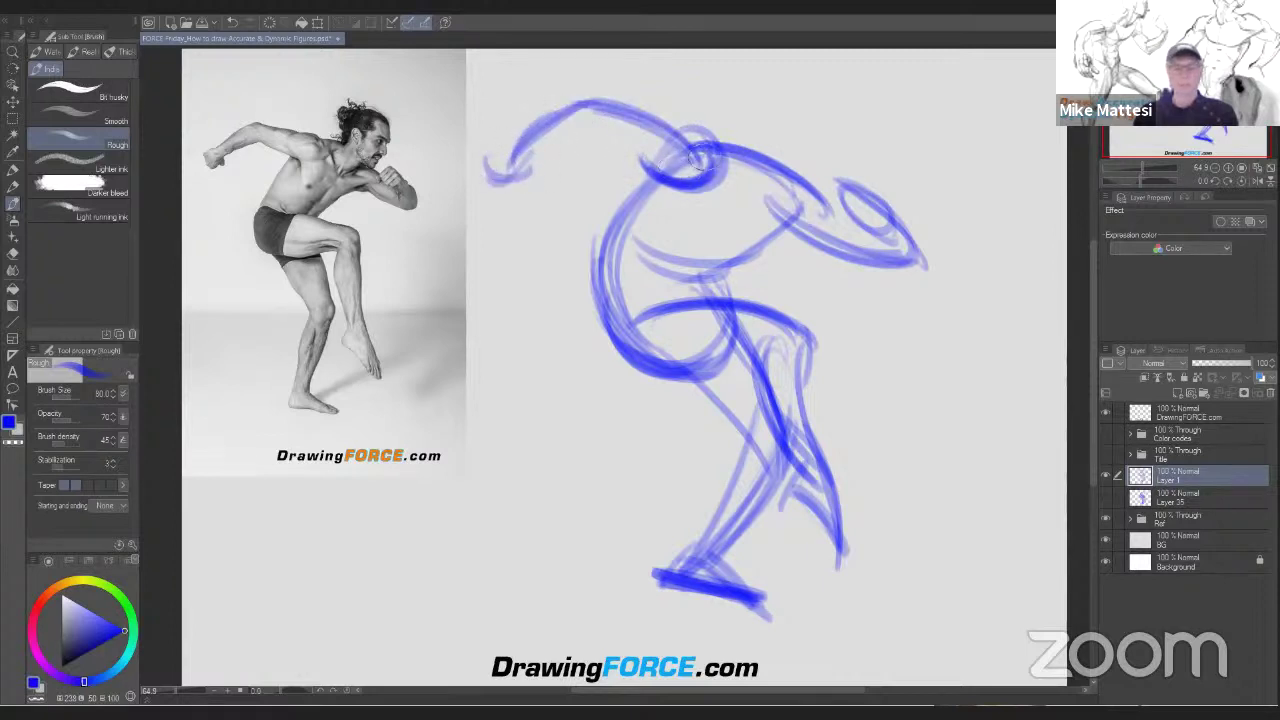
pyautogui.moveTo(690, 158)
pyautogui.mouseDown()
pyautogui.moveTo(770, 165)
pyautogui.moveTo(750, 172)
pyautogui.moveTo(780, 187)
pyautogui.moveTo(807, 127)
pyautogui.moveTo(810, 187)
pyautogui.moveTo(783, 120)
pyautogui.moveTo(768, 165)
pyautogui.moveTo(765, 153)
pyautogui.moveTo(797, 100)
pyautogui.moveTo(818, 183)
pyautogui.moveTo(782, 197)
pyautogui.moveTo(792, 119)
pyautogui.moveTo(820, 148)
pyautogui.moveTo(803, 135)
pyautogui.moveTo(805, 150)
pyautogui.moveTo(808, 100)
pyautogui.moveTo(778, 137)
pyautogui.moveTo(772, 193)
pyautogui.moveTo(825, 128)
pyautogui.moveTo(792, 190)
pyautogui.moveTo(800, 178)
pyautogui.moveTo(767, 177)
pyautogui.moveTo(742, 152)
pyautogui.moveTo(808, 225)
pyautogui.moveTo(796, 242)
pyautogui.moveTo(798, 198)
pyautogui.moveTo(696, 265)
pyautogui.moveTo(628, 233)
pyautogui.moveTo(676, 153)
pyautogui.moveTo(606, 255)
pyautogui.moveTo(614, 288)
pyautogui.moveTo(604, 262)
pyautogui.moveTo(620, 360)
pyautogui.moveTo(604, 290)
pyautogui.moveTo(657, 347)
pyautogui.moveTo(636, 369)
pyautogui.moveTo(734, 345)
pyautogui.moveTo(749, 327)
pyautogui.moveTo(678, 316)
pyautogui.moveTo(817, 359)
pyautogui.moveTo(810, 399)
pyautogui.moveTo(784, 352)
pyautogui.moveTo(840, 484)
pyautogui.moveTo(738, 350)
pyautogui.moveTo(762, 463)
pyautogui.moveTo(729, 441)
pyautogui.moveTo(765, 388)
pyautogui.moveTo(726, 545)
pyautogui.moveTo(760, 488)
pyautogui.moveTo(732, 427)
pyautogui.moveTo(717, 568)
pyautogui.moveTo(737, 563)
pyautogui.moveTo(702, 606)
pyautogui.moveTo(718, 594)
pyautogui.moveTo(732, 618)
pyautogui.moveTo(786, 625)
pyautogui.moveTo(738, 617)
pyautogui.moveTo(745, 585)
pyautogui.mouseUp()
pyautogui.moveTo(745, 373); pyautogui.dragTo(776, 472)
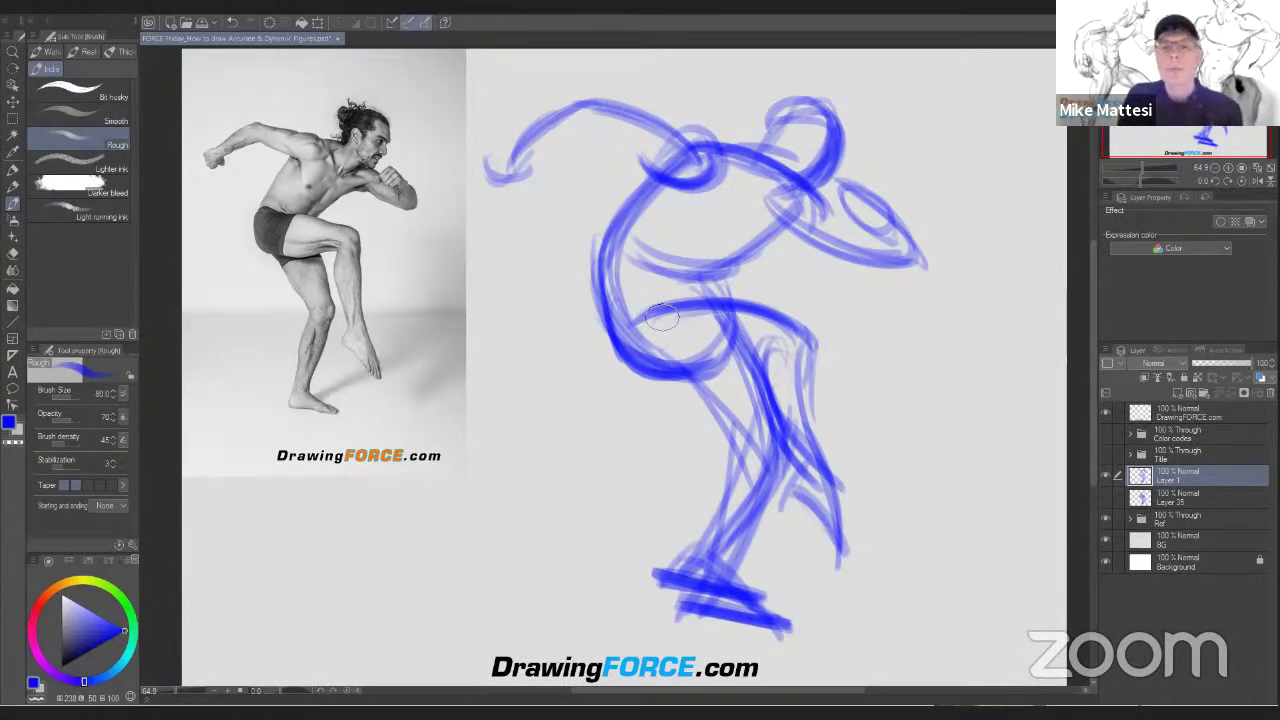
# Hide the Ref folder, show Layer 1 and Layer 35 together, and move the two sketches apart for side-by-side comparison.
pyautogui.click(1108, 497)
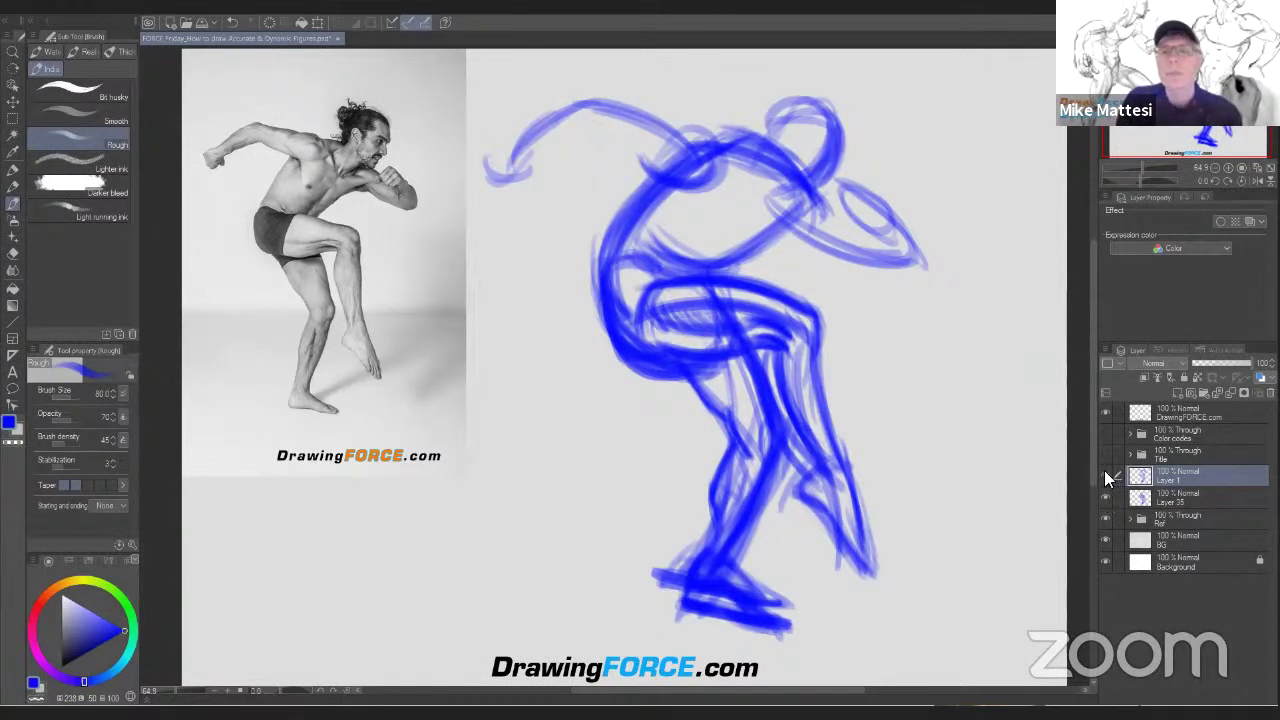
pyautogui.click(1105, 474)
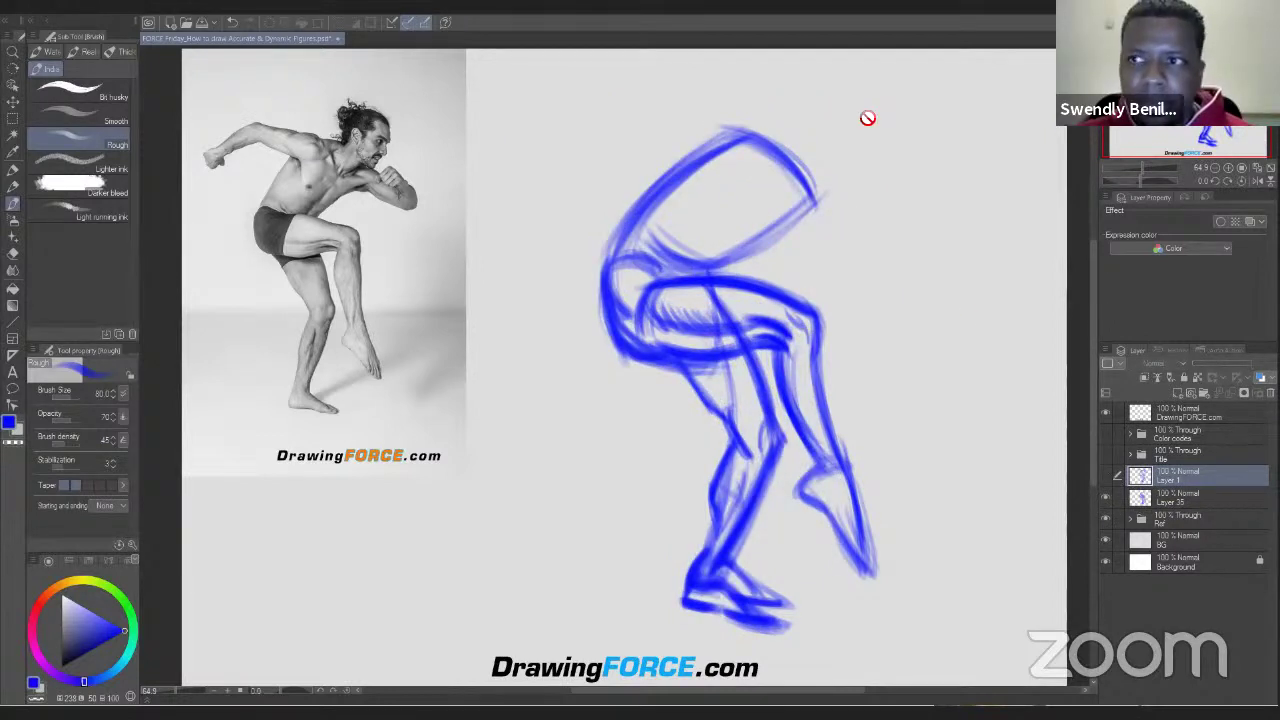
pyautogui.press('k')
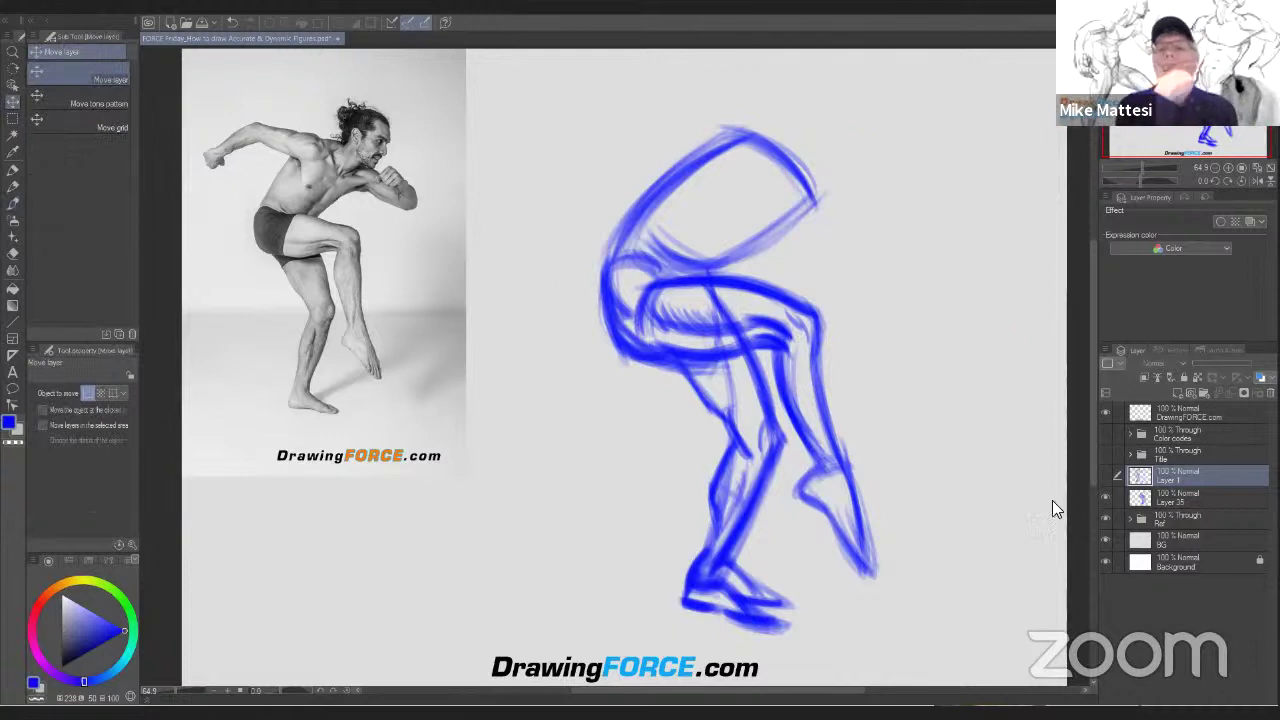
pyautogui.click(1106, 518)
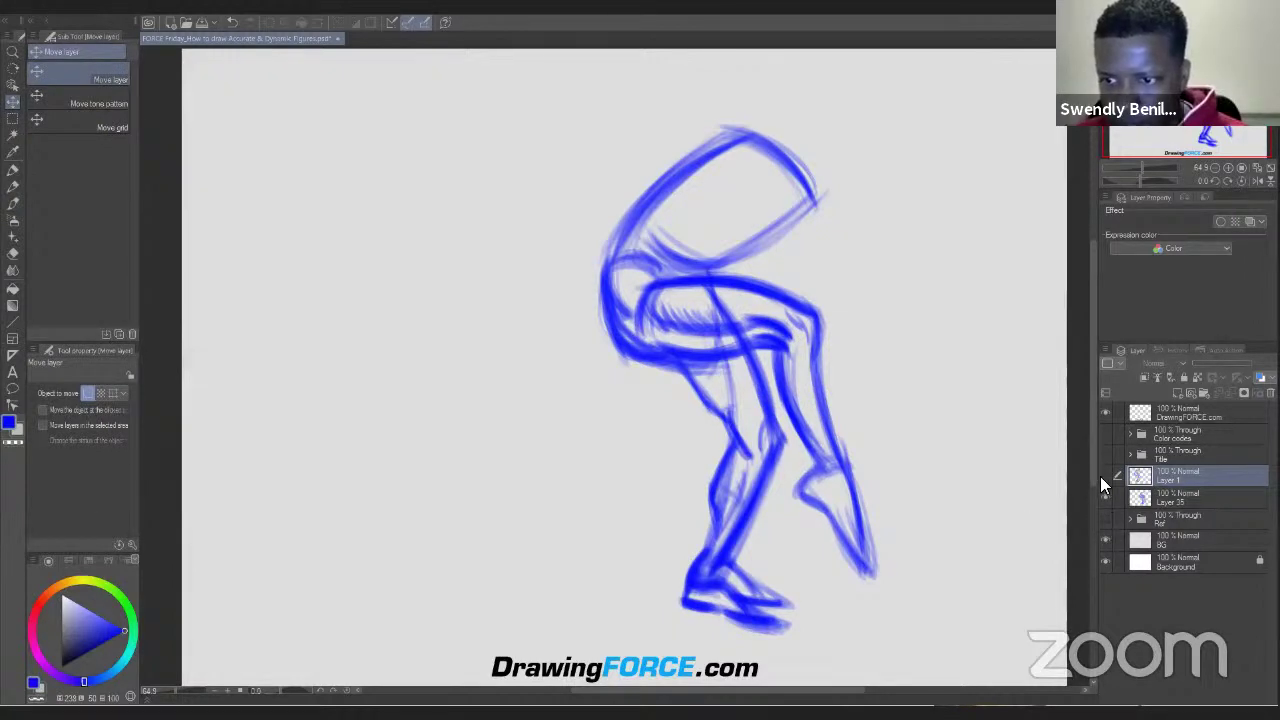
pyautogui.click(1105, 476)
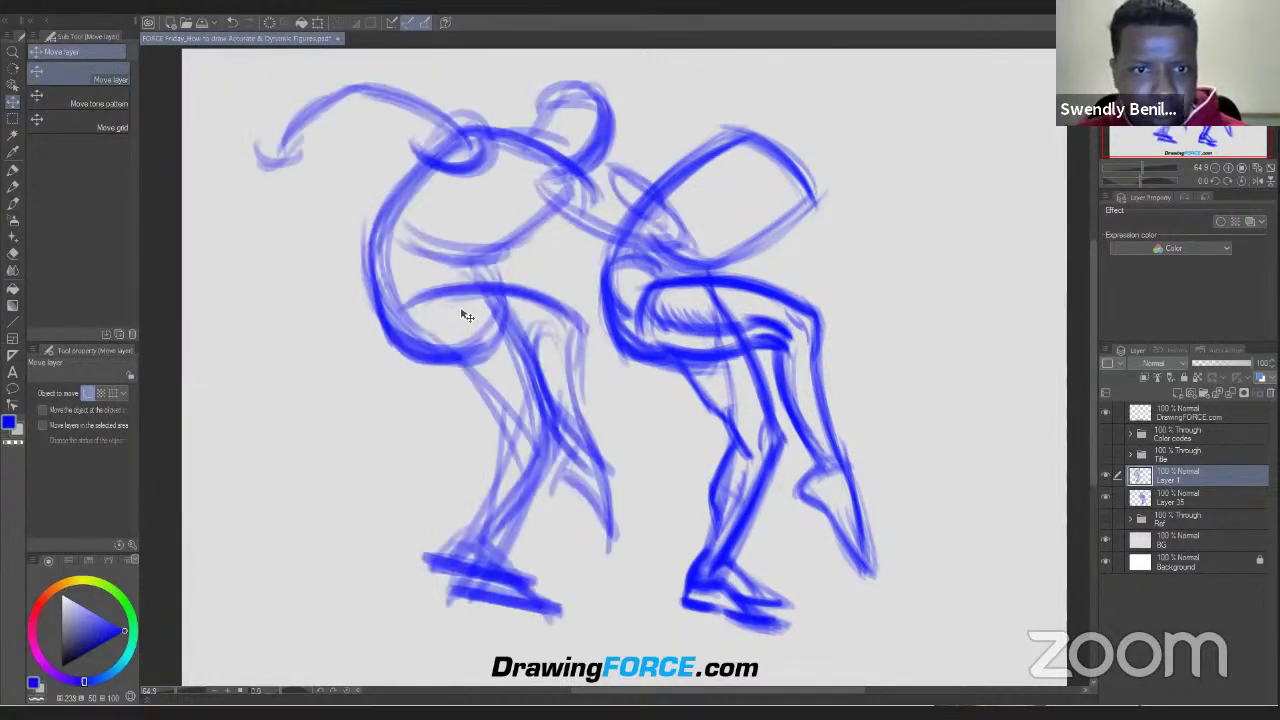
pyautogui.moveTo(466, 316)
pyautogui.mouseDown()
pyautogui.moveTo(400, 323)
pyautogui.moveTo(410, 340)
pyautogui.moveTo(426, 326)
pyautogui.mouseUp()
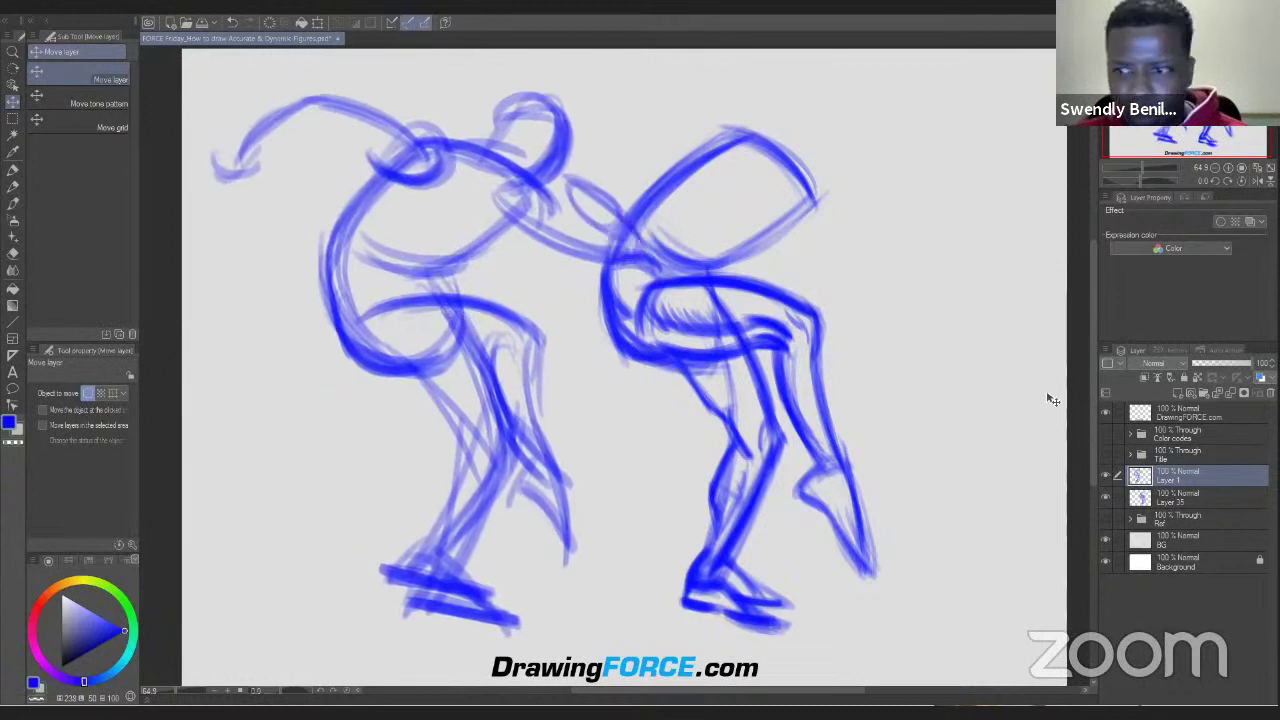
pyautogui.click(1192, 494)
pyautogui.moveTo(757, 314); pyautogui.dragTo(828, 312)
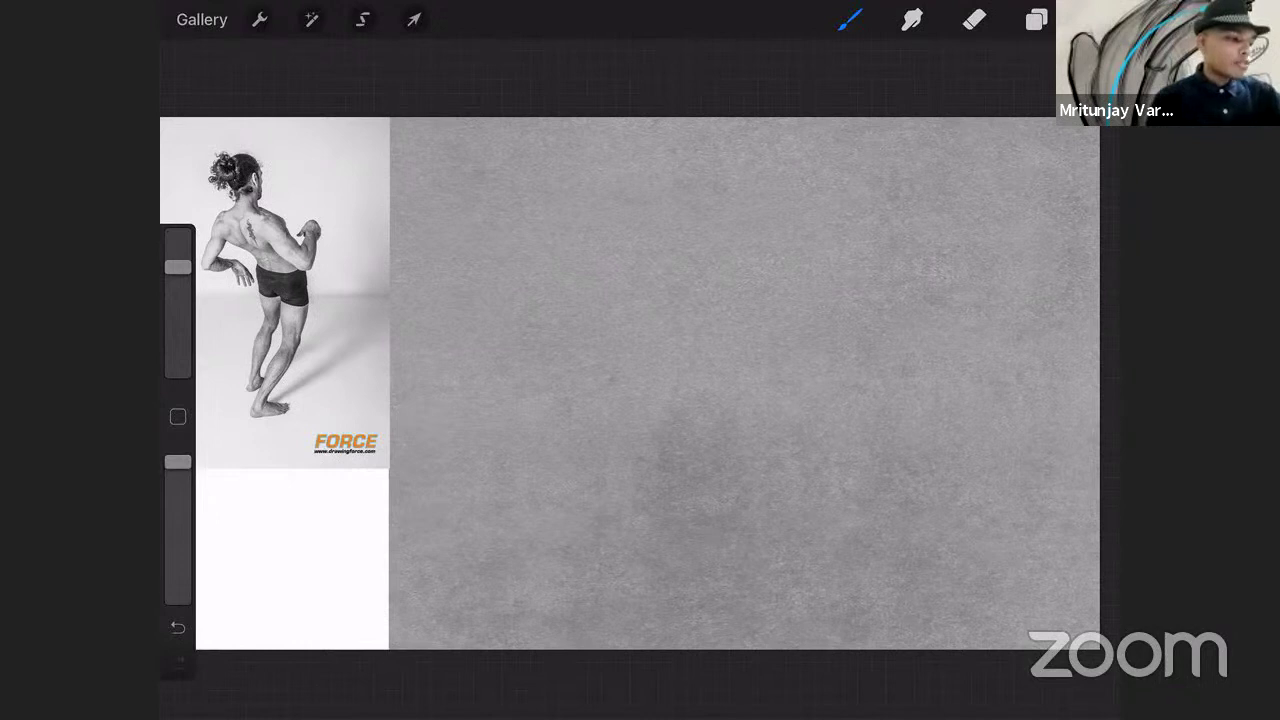
# In Procreate, build up a broad soft arch with overlapping strokes on the grey canvas and enlarge the brush.
pyautogui.moveTo(1040, 635)
pyautogui.mouseDown()
pyautogui.moveTo(955, 635)
pyautogui.moveTo(1072, 565)
pyautogui.mouseUp()
pyautogui.hotkey('ctrl', 'z')
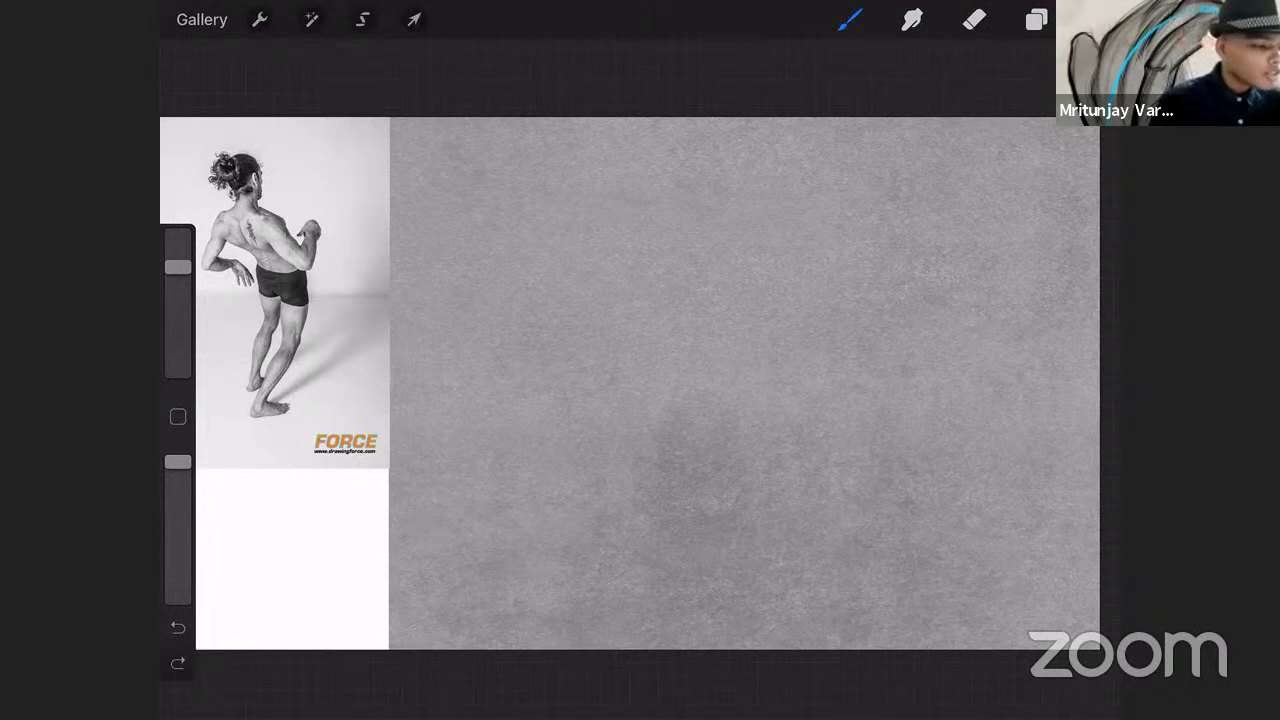
pyautogui.moveTo(800, 232)
pyautogui.mouseDown()
pyautogui.moveTo(600, 320)
pyautogui.moveTo(590, 310)
pyautogui.mouseUp()
pyautogui.moveTo(790, 236); pyautogui.dragTo(890, 308)
pyautogui.moveTo(720, 222)
pyautogui.mouseDown()
pyautogui.moveTo(914, 365)
pyautogui.moveTo(880, 485)
pyautogui.mouseUp()
pyautogui.moveTo(795, 240); pyautogui.dragTo(895, 322)
pyautogui.moveTo(760, 210)
pyautogui.mouseDown()
pyautogui.moveTo(884, 290)
pyautogui.moveTo(905, 338)
pyautogui.mouseUp()
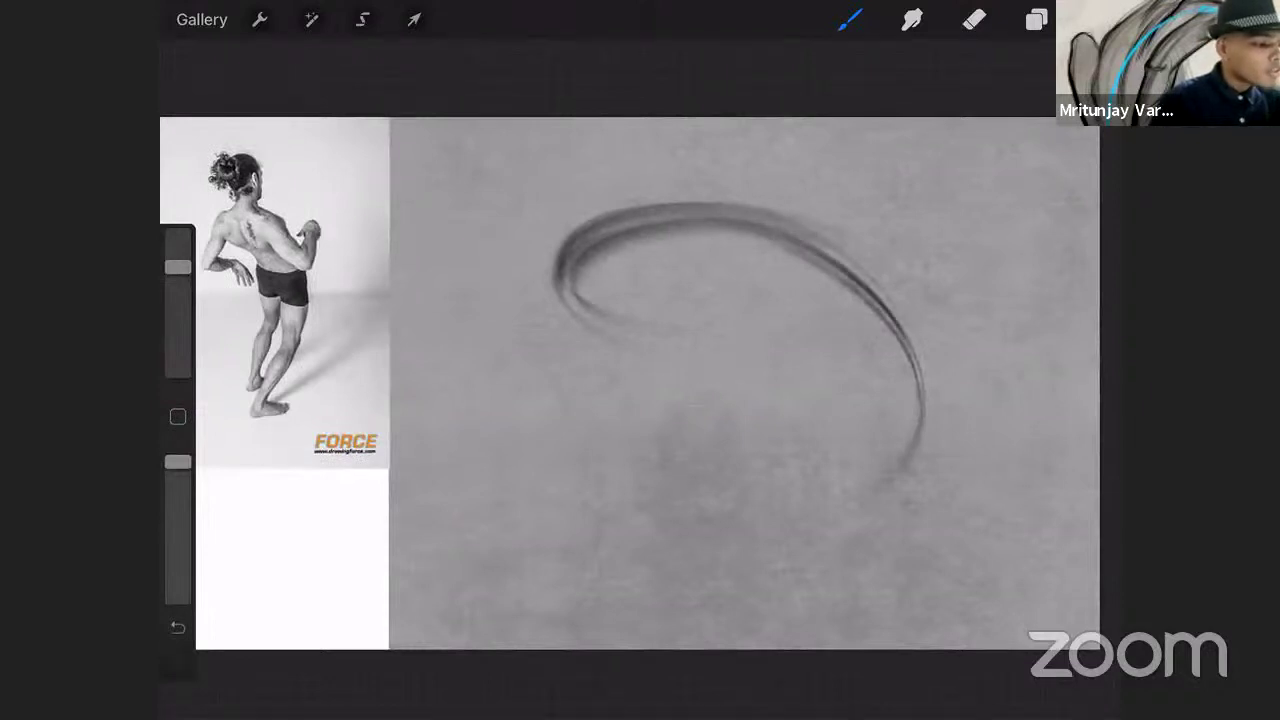
pyautogui.moveTo(758, 222); pyautogui.dragTo(896, 304)
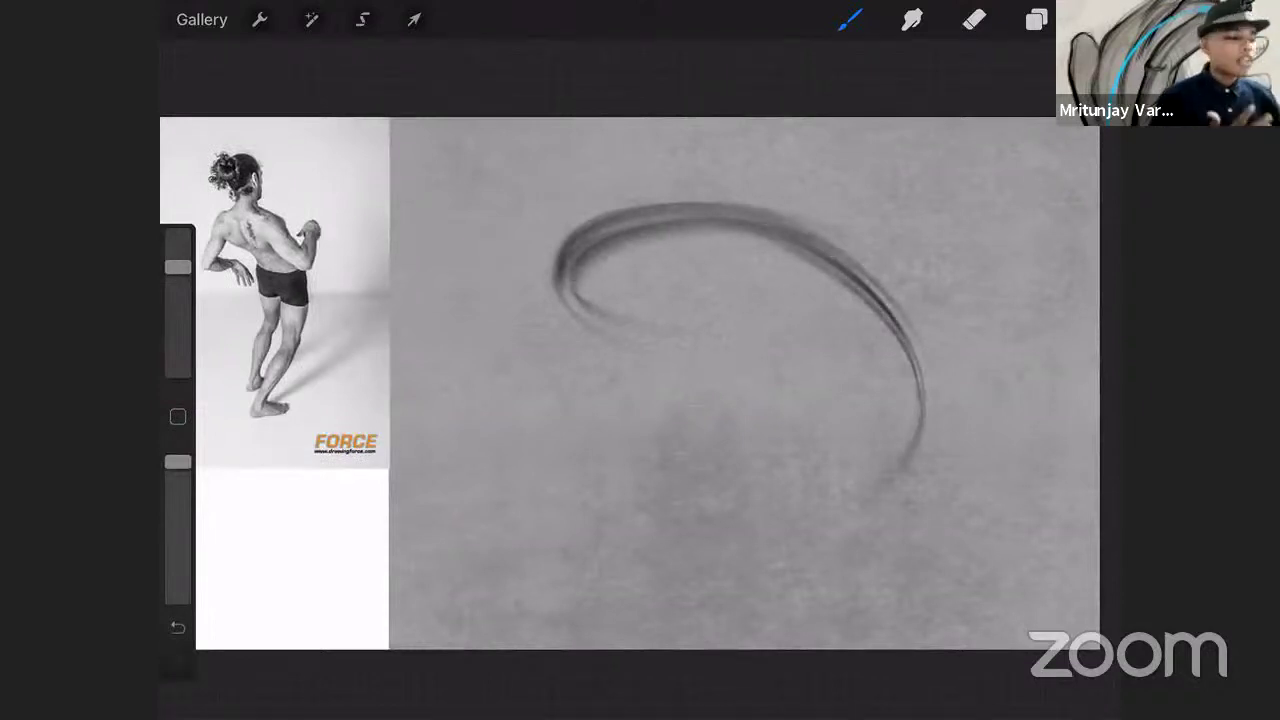
pyautogui.moveTo(178, 266); pyautogui.dragTo(178, 254)
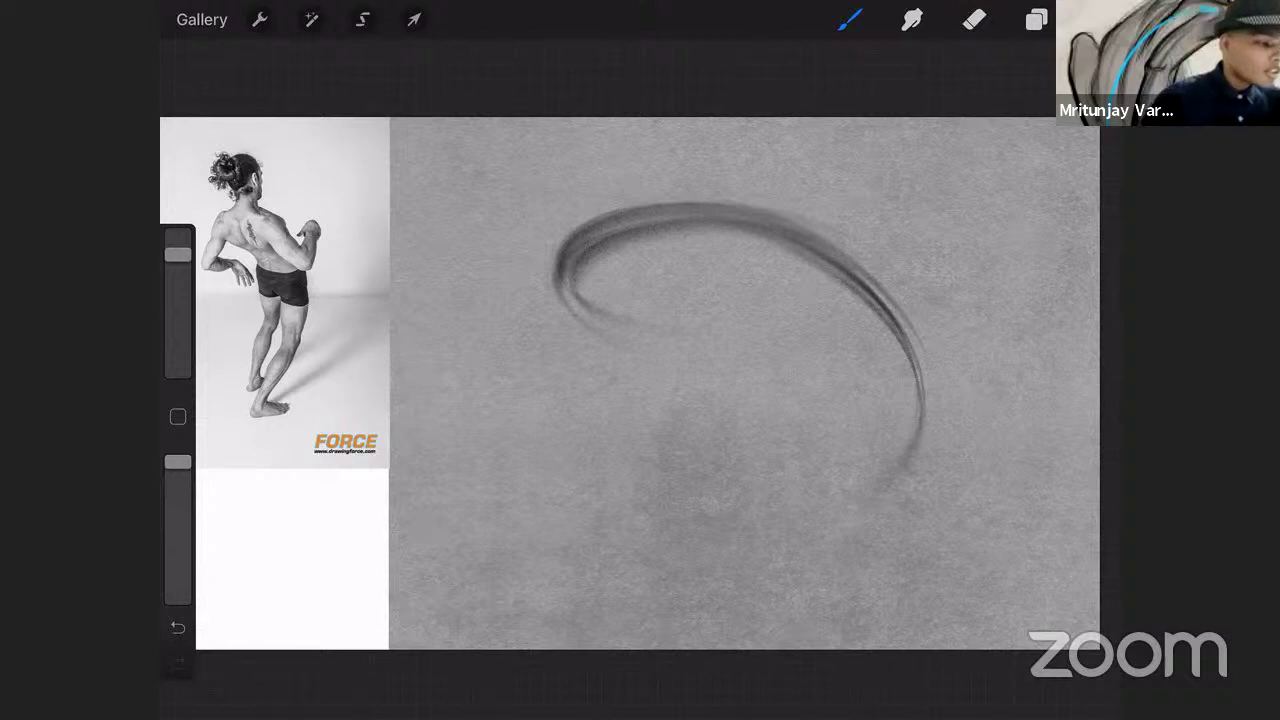
# Try the PSKI Clean Pencil with a sweeping arc above the curve, undo it, and return to PSKI Pencil Large.
pyautogui.click(849, 19)
pyautogui.click(923, 457)
pyautogui.click(849, 19)
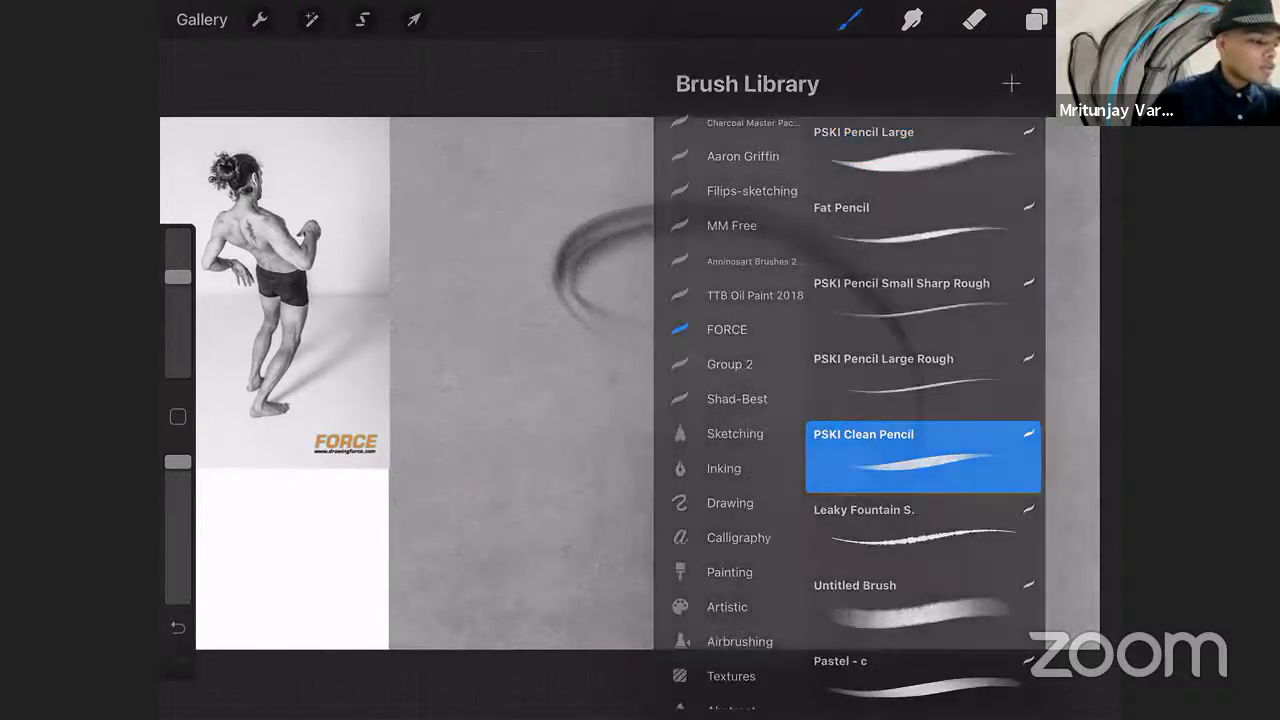
pyautogui.moveTo(572, 188); pyautogui.dragTo(972, 316)
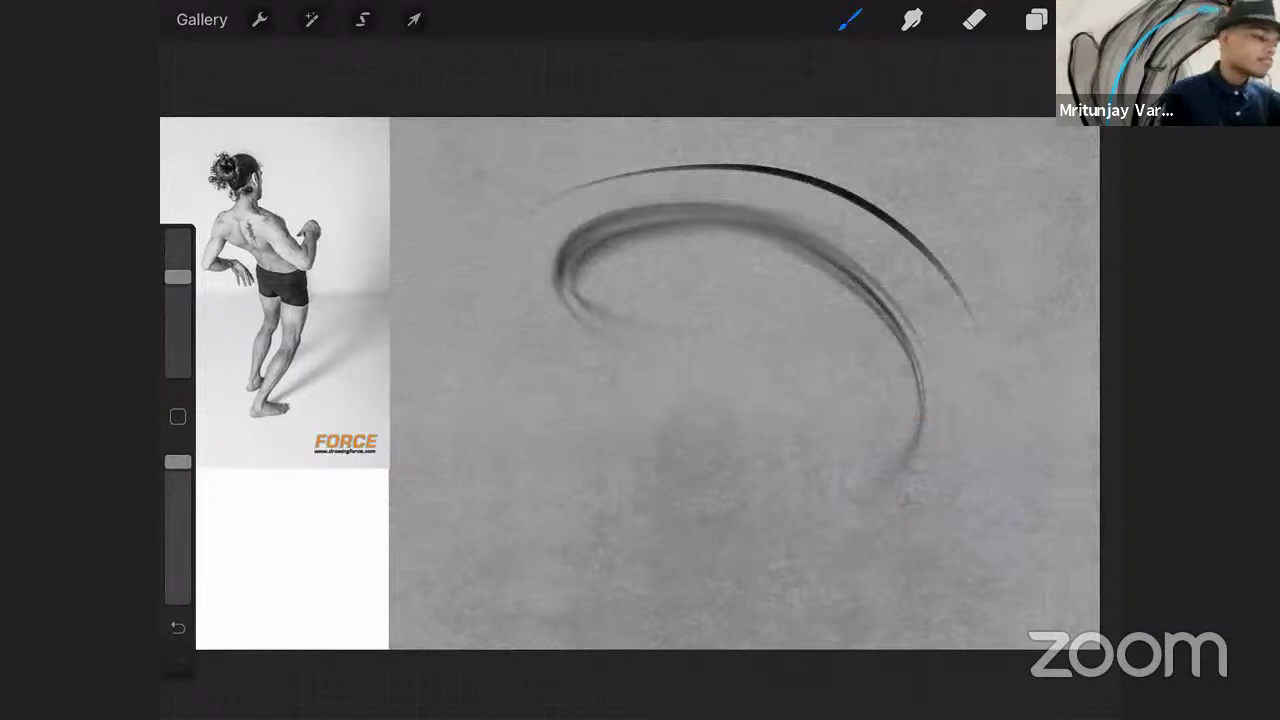
pyautogui.hotkey('ctrl', 'z')
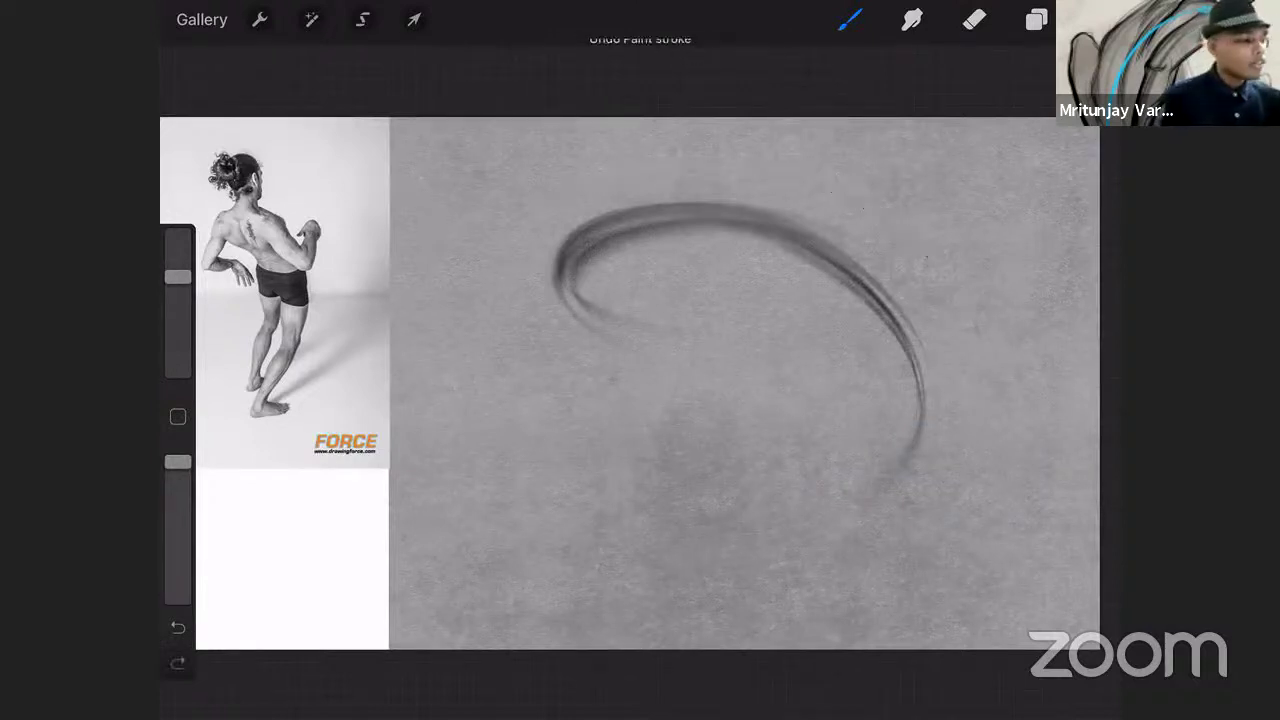
pyautogui.click(850, 19)
pyautogui.click(920, 142)
pyautogui.click(849, 19)
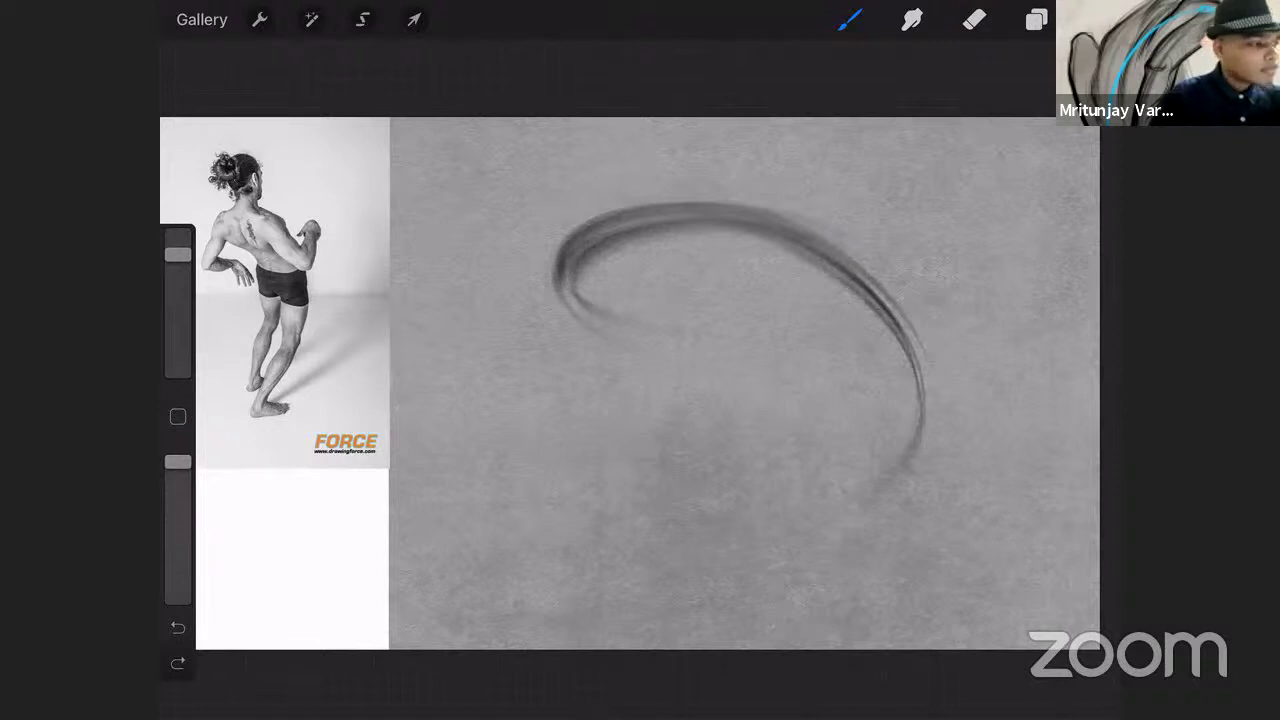
# Delete the layer holding the arched curve and add a fresh layer for drawing.
pyautogui.click(1036, 19)
pyautogui.moveTo(1000, 203); pyautogui.dragTo(860, 203)
pyautogui.click(1067, 203)
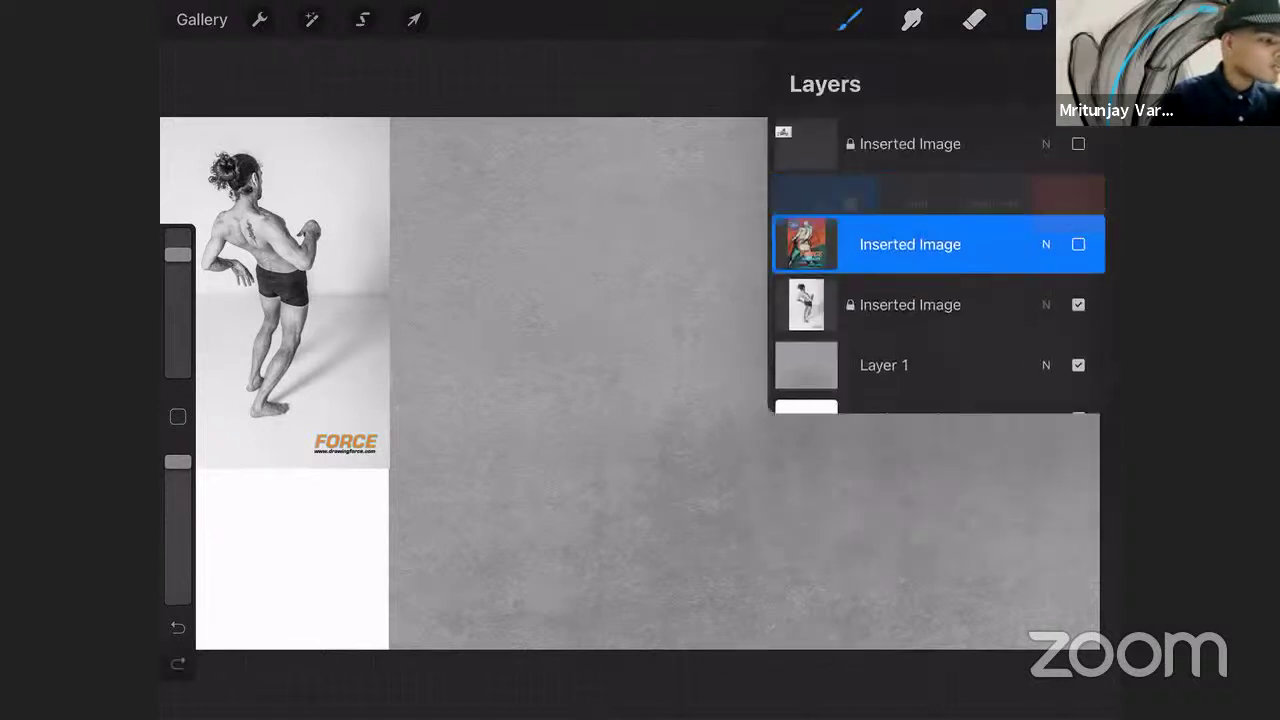
pyautogui.click(1078, 84)
pyautogui.click(1036, 19)
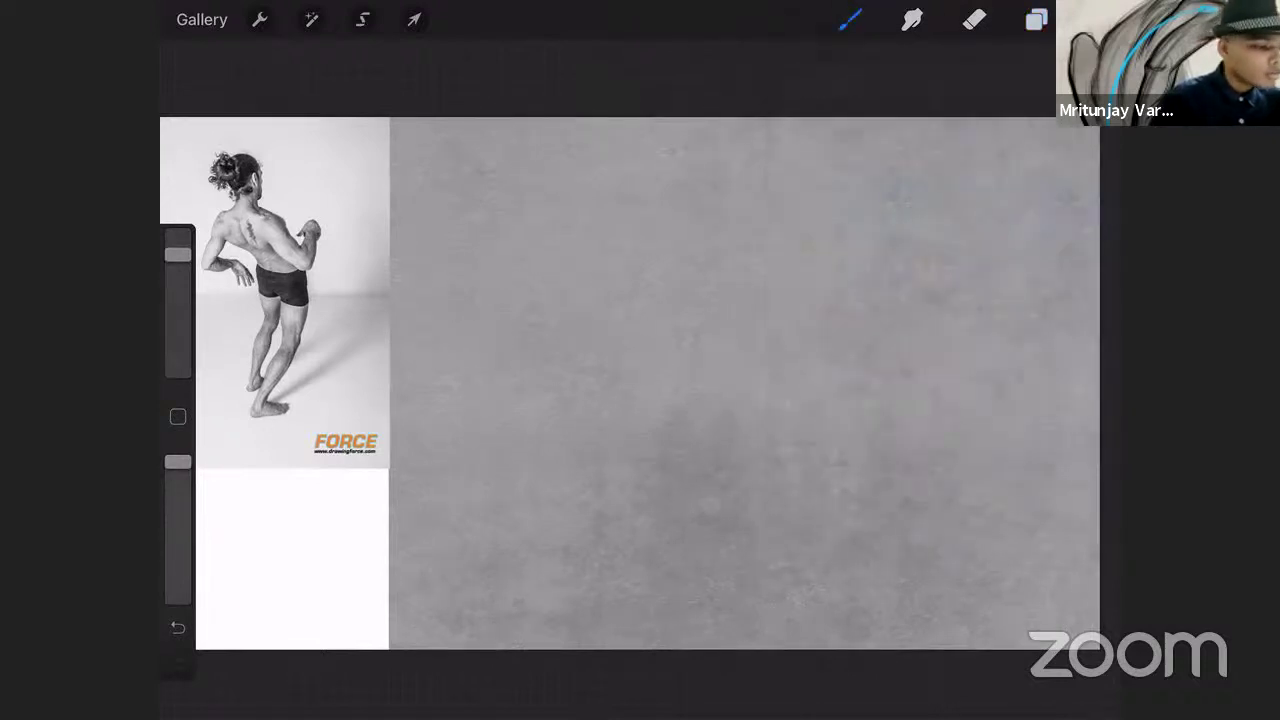
# Sketch a light upper arc, a wide bowl-shaped sweep below it, and a darker inner curve running into the sweep.
pyautogui.moveTo(530, 208); pyautogui.dragTo(608, 182)
pyautogui.moveTo(520, 264)
pyautogui.mouseDown()
pyautogui.moveTo(752, 180)
pyautogui.moveTo(546, 246)
pyautogui.mouseUp()
pyautogui.moveTo(536, 322); pyautogui.dragTo(706, 414)
pyautogui.moveTo(486, 322); pyautogui.dragTo(746, 457)
pyautogui.moveTo(524, 330); pyautogui.dragTo(838, 456)
pyautogui.moveTo(594, 396); pyautogui.dragTo(838, 454)
pyautogui.moveTo(600, 232)
pyautogui.mouseDown()
pyautogui.moveTo(852, 452)
pyautogui.moveTo(814, 420)
pyautogui.mouseUp()
pyautogui.moveTo(630, 214)
pyautogui.mouseDown()
pyautogui.moveTo(840, 450)
pyautogui.moveTo(860, 444)
pyautogui.moveTo(834, 450)
pyautogui.moveTo(682, 390)
pyautogui.moveTo(900, 452)
pyautogui.mouseUp()
# Draw an S-shaped curve ending in a downward hook and extend the bowl-shaped sweep to join it.
pyautogui.moveTo(764, 336); pyautogui.dragTo(1052, 488)
pyautogui.moveTo(850, 356); pyautogui.dragTo(1030, 546)
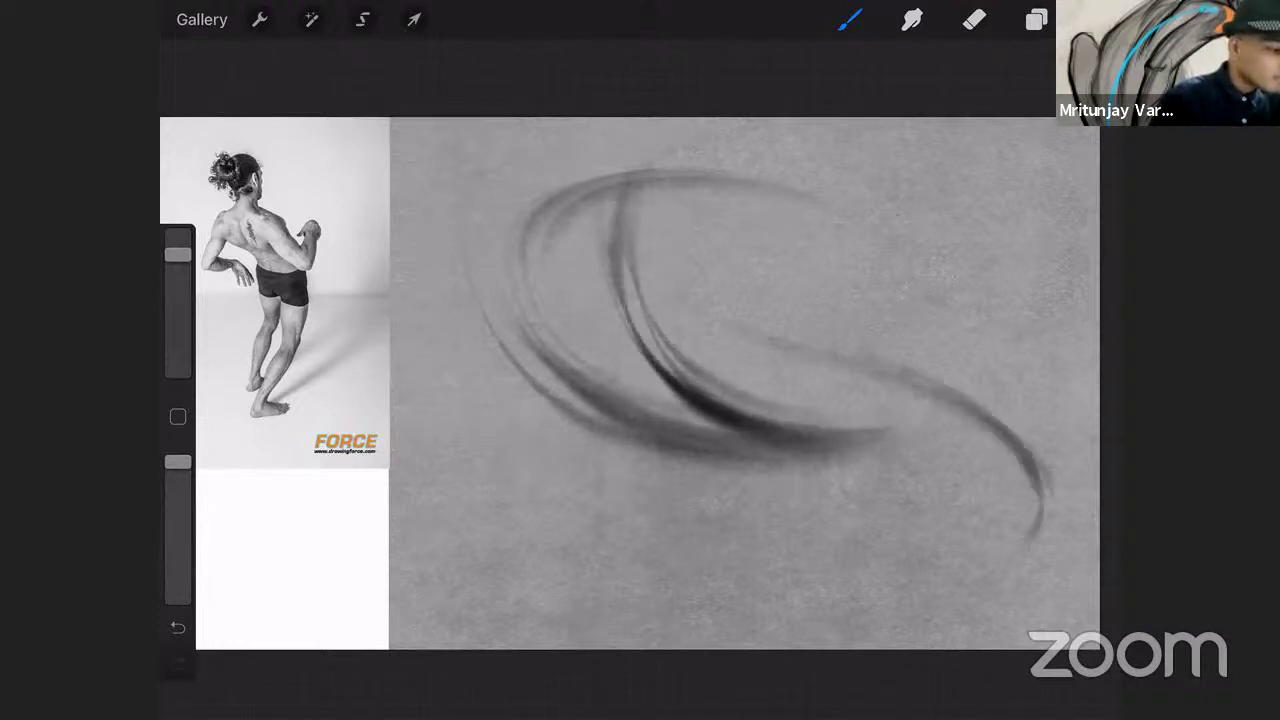
pyautogui.moveTo(916, 346); pyautogui.dragTo(1036, 550)
pyautogui.moveTo(898, 326)
pyautogui.mouseDown()
pyautogui.moveTo(1052, 442)
pyautogui.moveTo(1044, 520)
pyautogui.mouseUp()
pyautogui.moveTo(770, 452); pyautogui.dragTo(1012, 428)
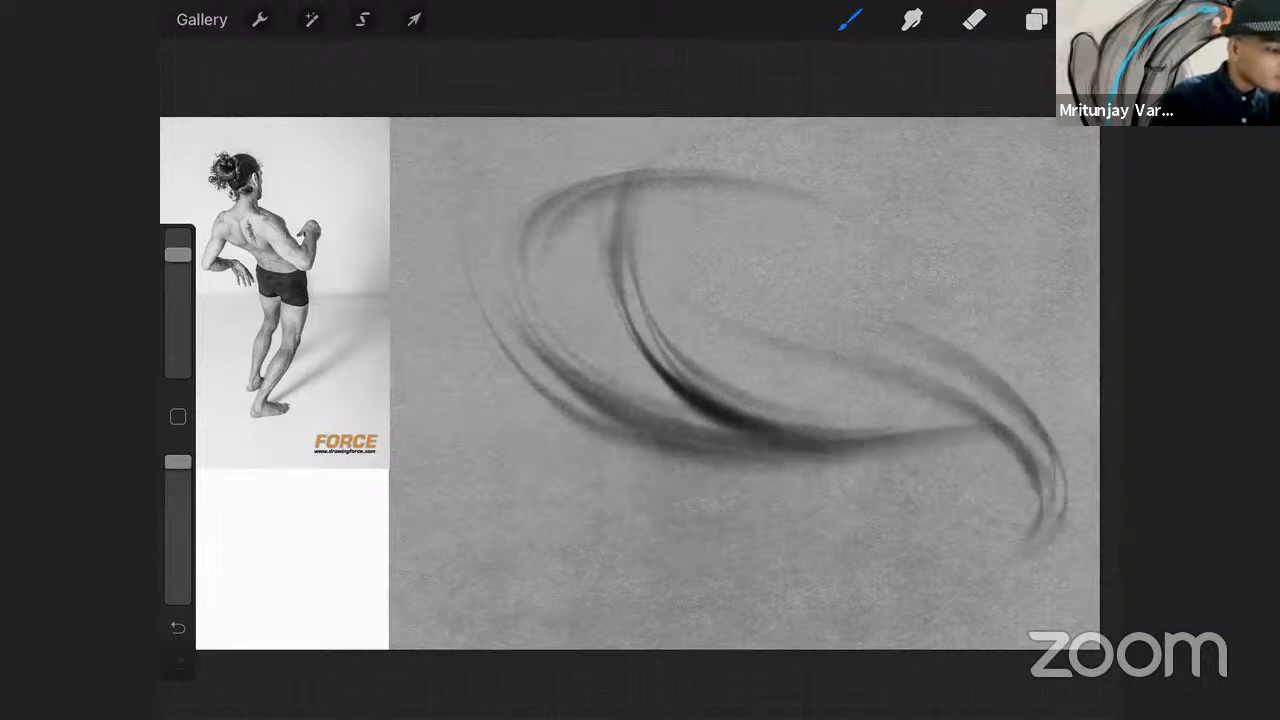
# Darken the downward hook with overlapping strokes and add a middle curve leading into its tapered tip.
pyautogui.moveTo(910, 440); pyautogui.dragTo(1052, 534)
pyautogui.moveTo(706, 396); pyautogui.dragTo(1022, 496)
pyautogui.moveTo(936, 386); pyautogui.dragTo(1046, 570)
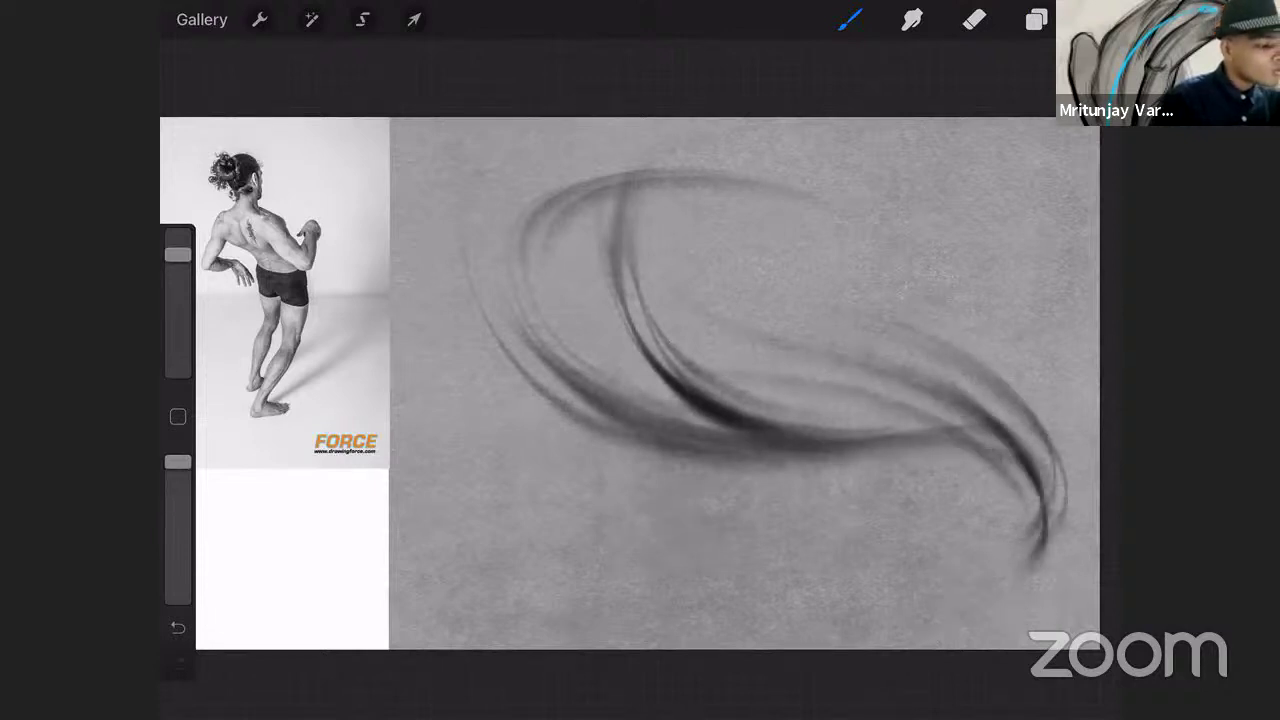
pyautogui.moveTo(1016, 462); pyautogui.dragTo(1018, 586)
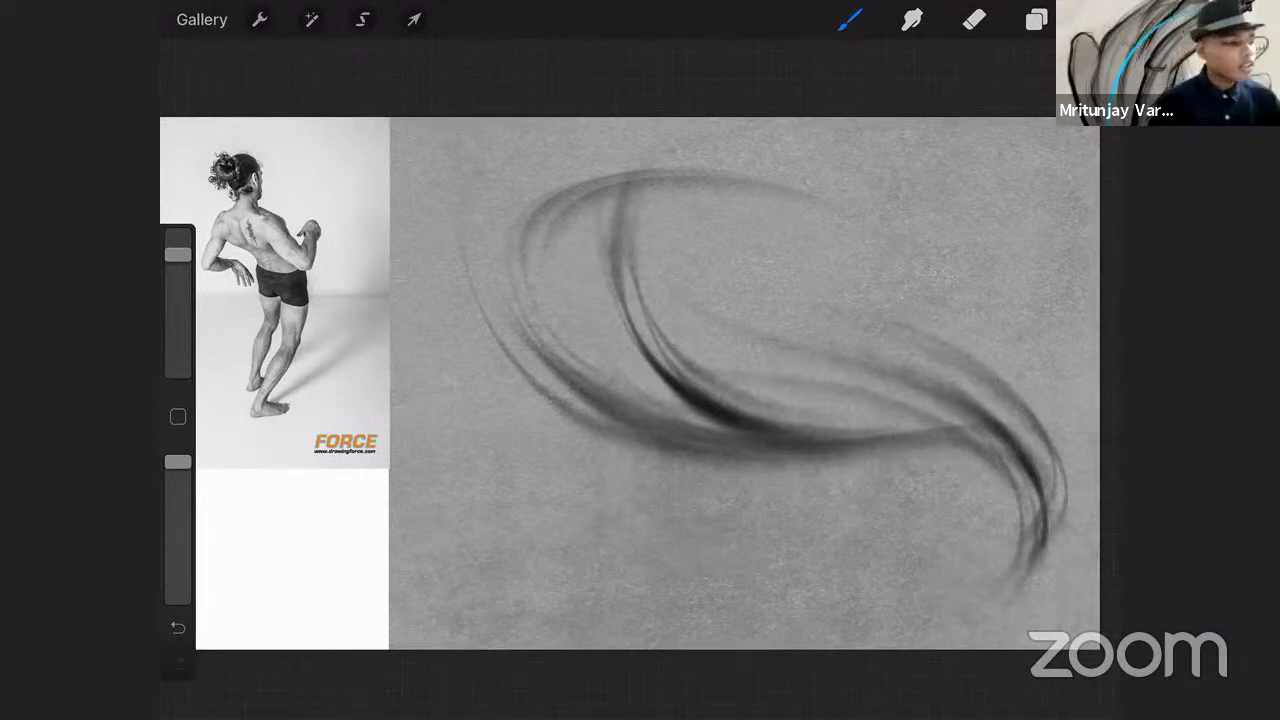
# Browse the brush sets and select the Dry brush from the Ink Brushes set.
pyautogui.click(849, 19)
pyautogui.scroll(-3, 730, 400)
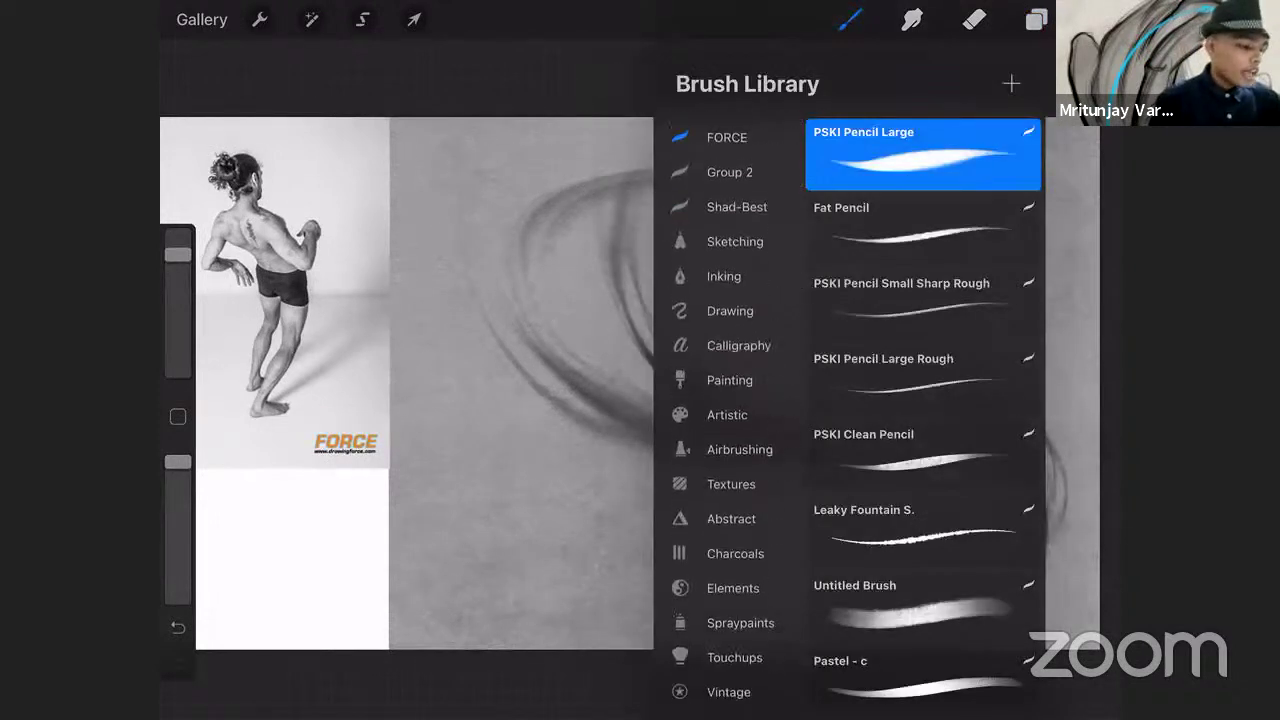
pyautogui.scroll(-5, 725, 400)
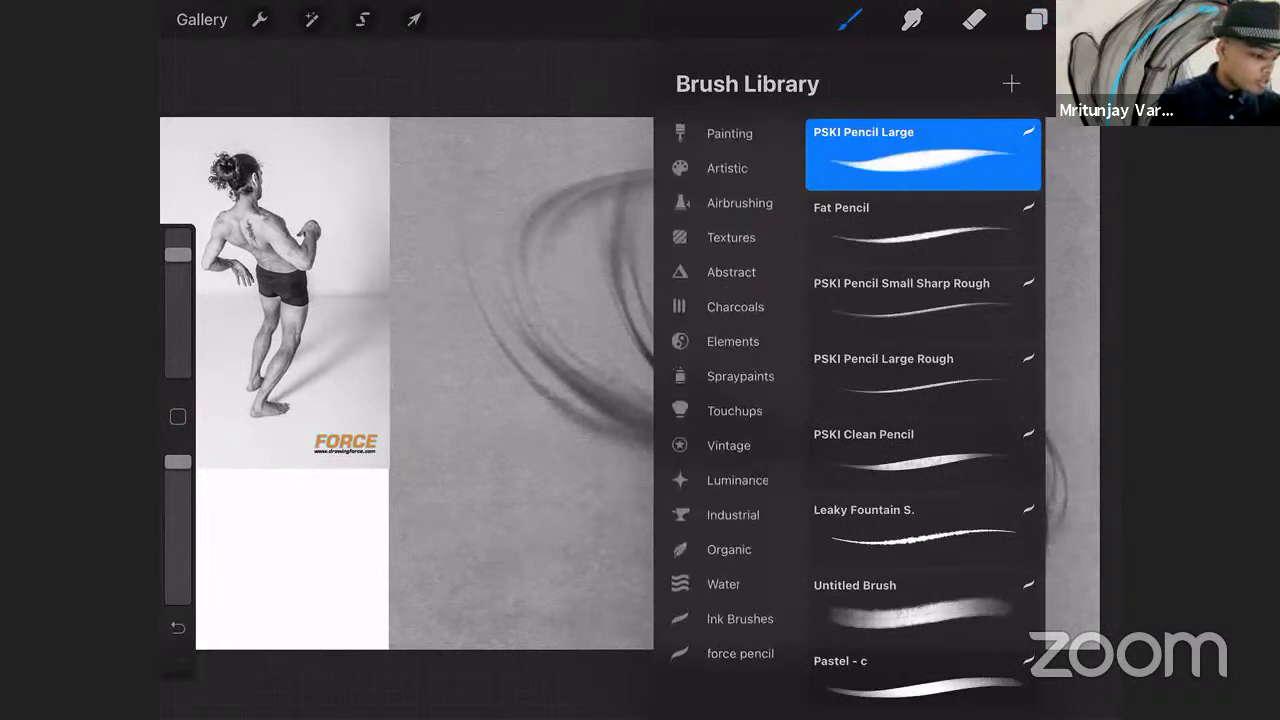
pyautogui.scroll(2, 722, 410)
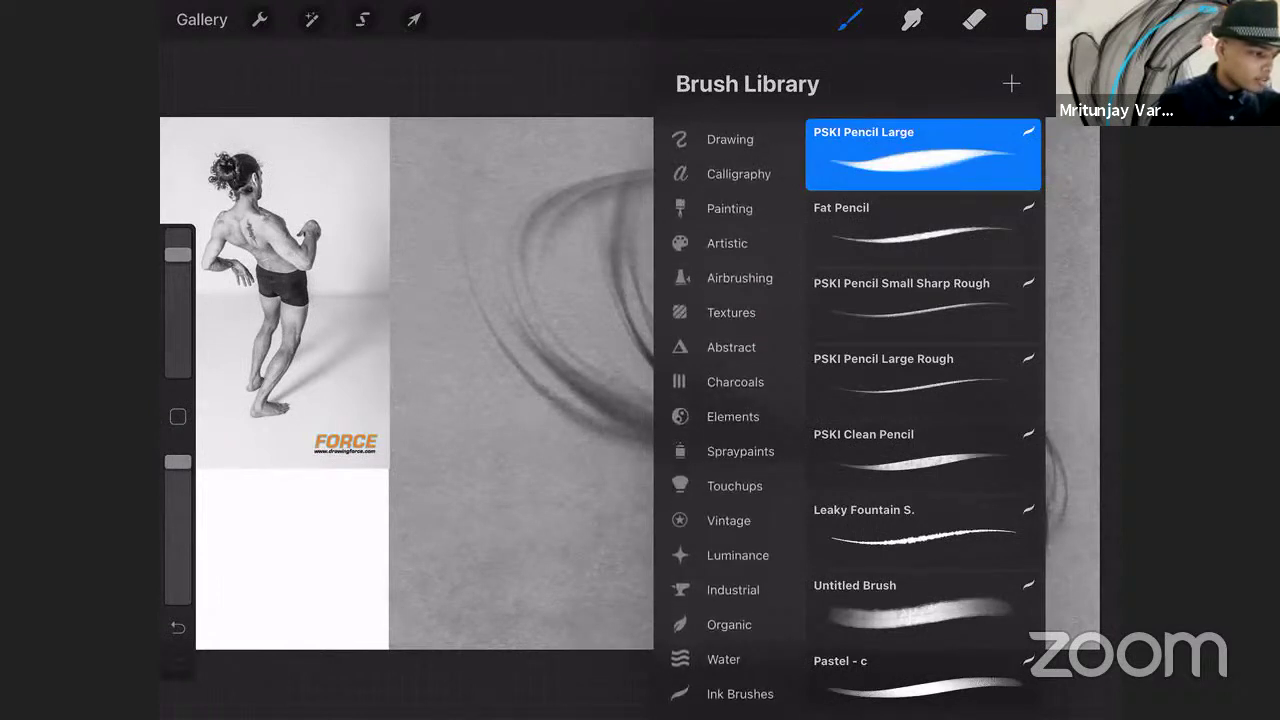
pyautogui.scroll(-1, 725, 400)
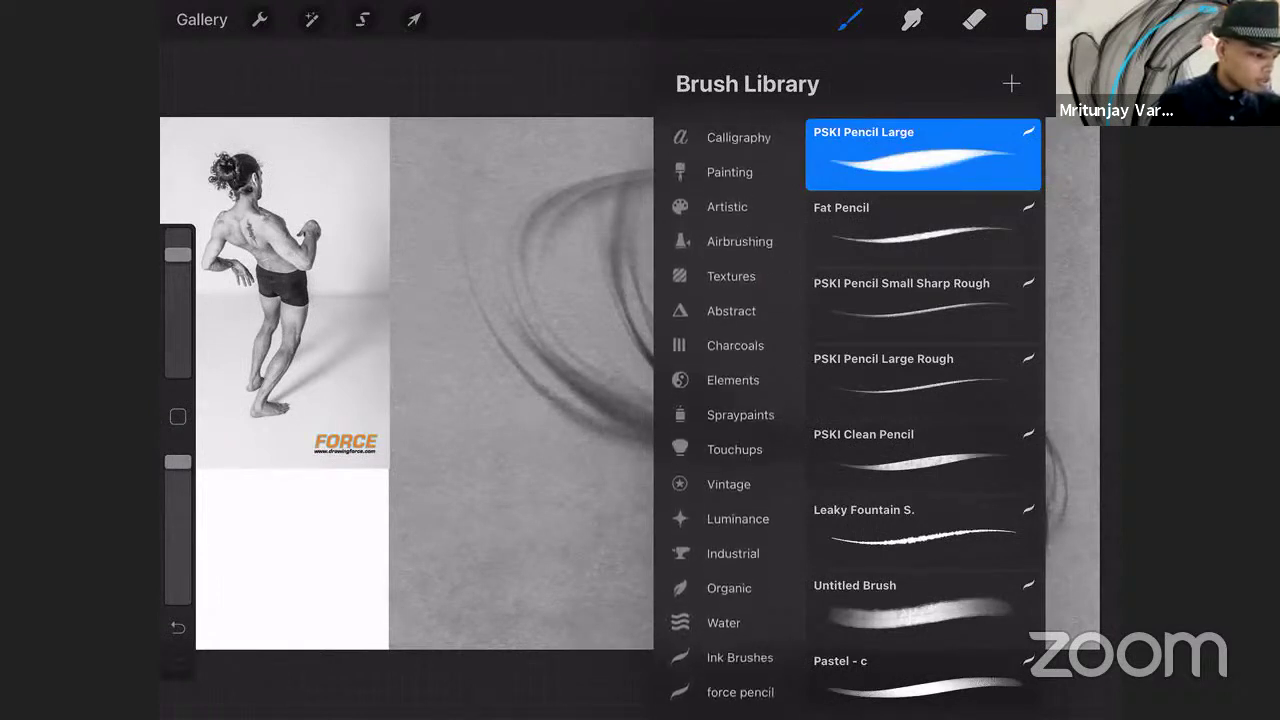
pyautogui.click(740, 657)
pyautogui.scroll(-10, 923, 410)
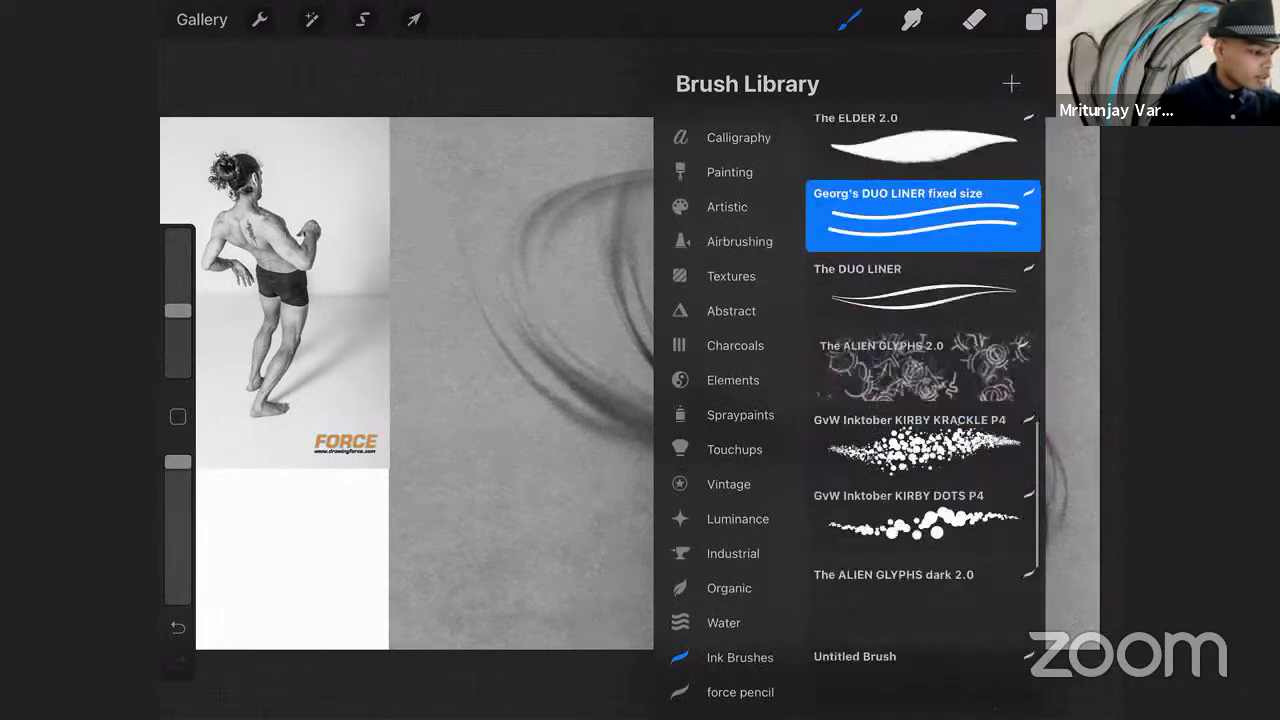
pyautogui.scroll(1, 923, 400)
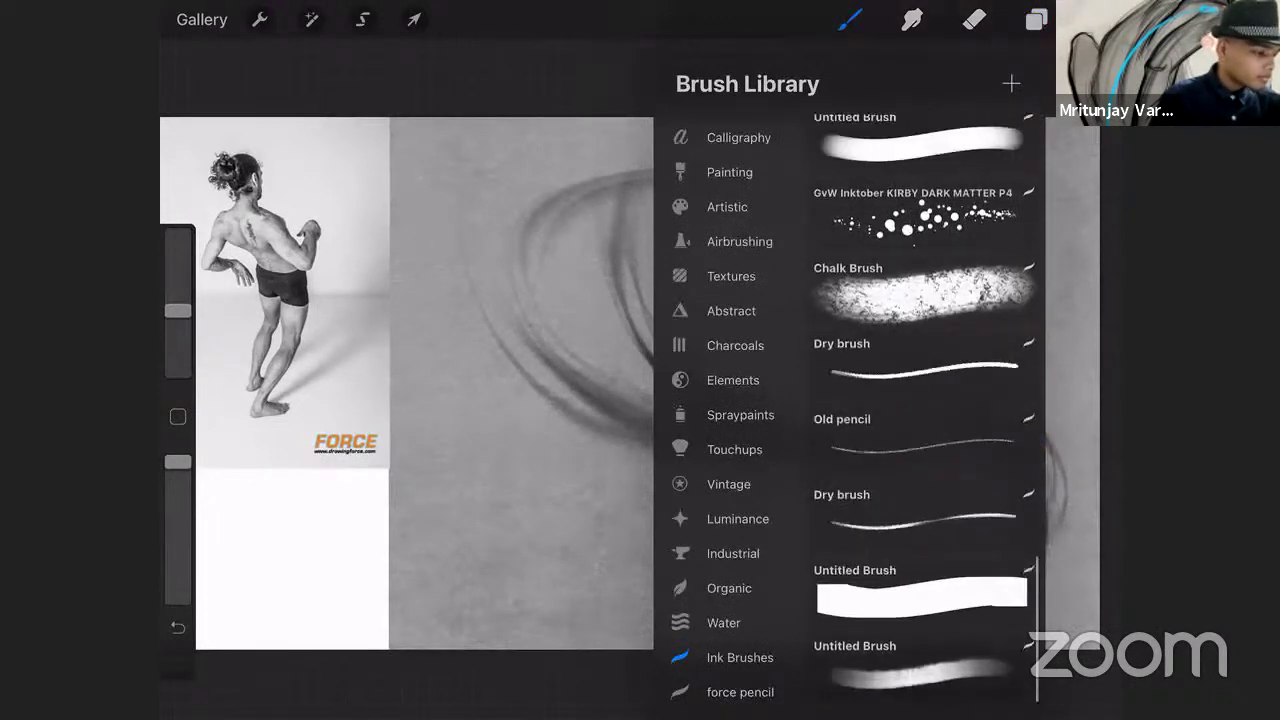
pyautogui.click(920, 360)
pyautogui.click(850, 19)
# Test the dry brush with a short downward curve and a few marks below the charcoal sweep, and undo the strokes.
pyautogui.moveTo(478, 364)
pyautogui.mouseDown()
pyautogui.moveTo(579, 557)
pyautogui.moveTo(608, 552)
pyautogui.mouseUp()
pyautogui.moveTo(541, 421); pyautogui.dragTo(590, 508)
pyautogui.moveTo(612, 488); pyautogui.dragTo(566, 520)
pyautogui.hotkey('ctrl', 'z')
pyautogui.hotkey('ctrl', 'z')
pyautogui.hotkey('ctrl', 'z')
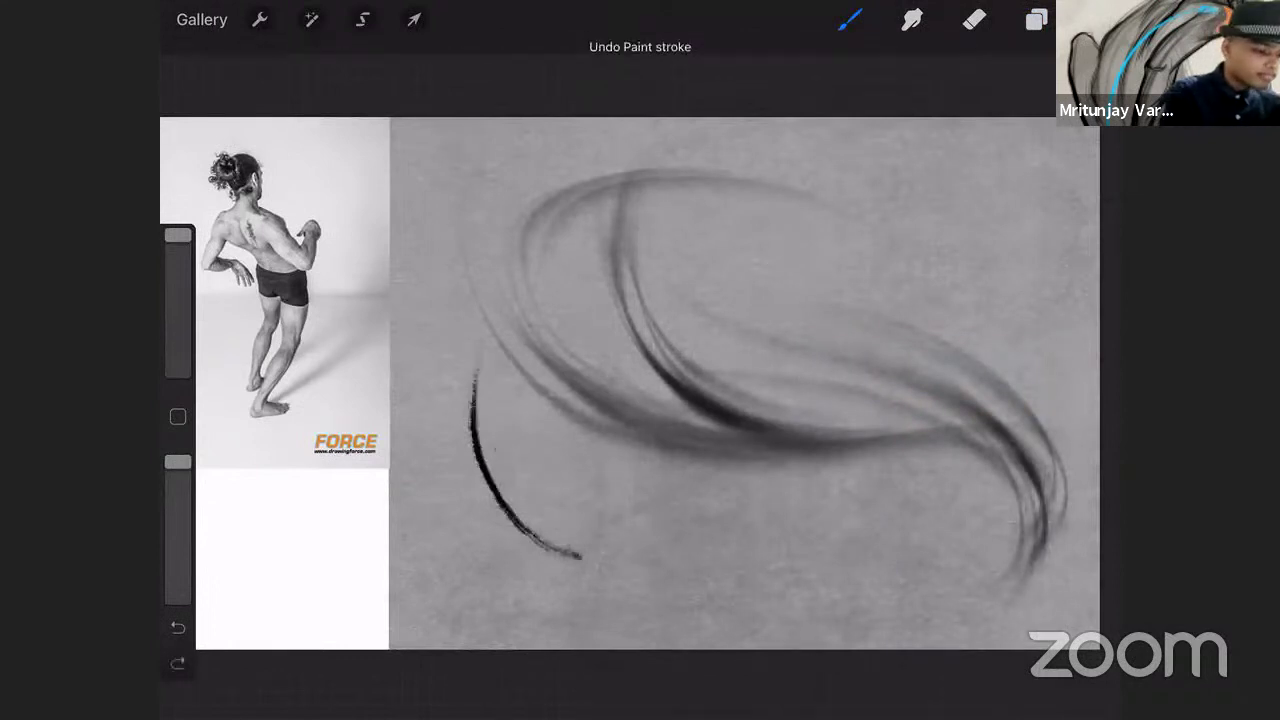
pyautogui.hotkey('ctrl', 'z')
# Pick Georg's ELDER P4 from the Ink Brushes set, try it with a small zigzag scribble, and undo the scribble.
pyautogui.click(850, 19)
pyautogui.scroll(15, 923, 415)
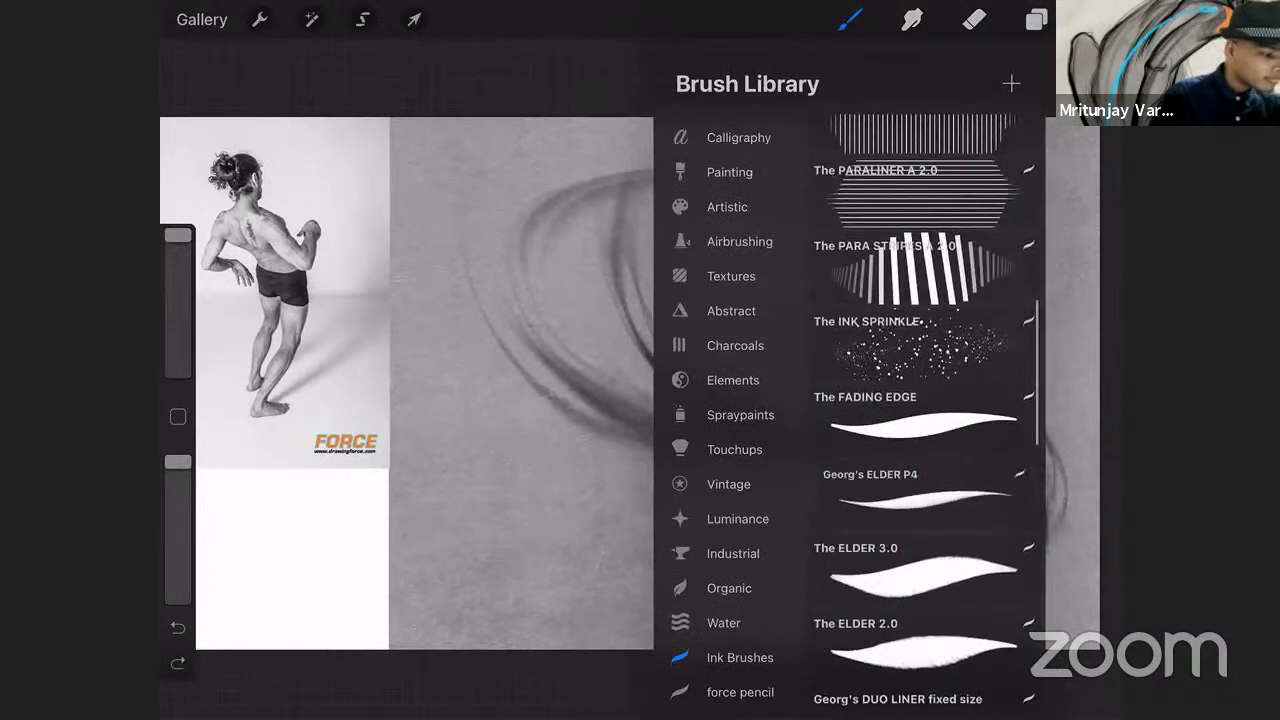
pyautogui.click(922, 498)
pyautogui.moveTo(477, 440); pyautogui.dragTo(482, 575)
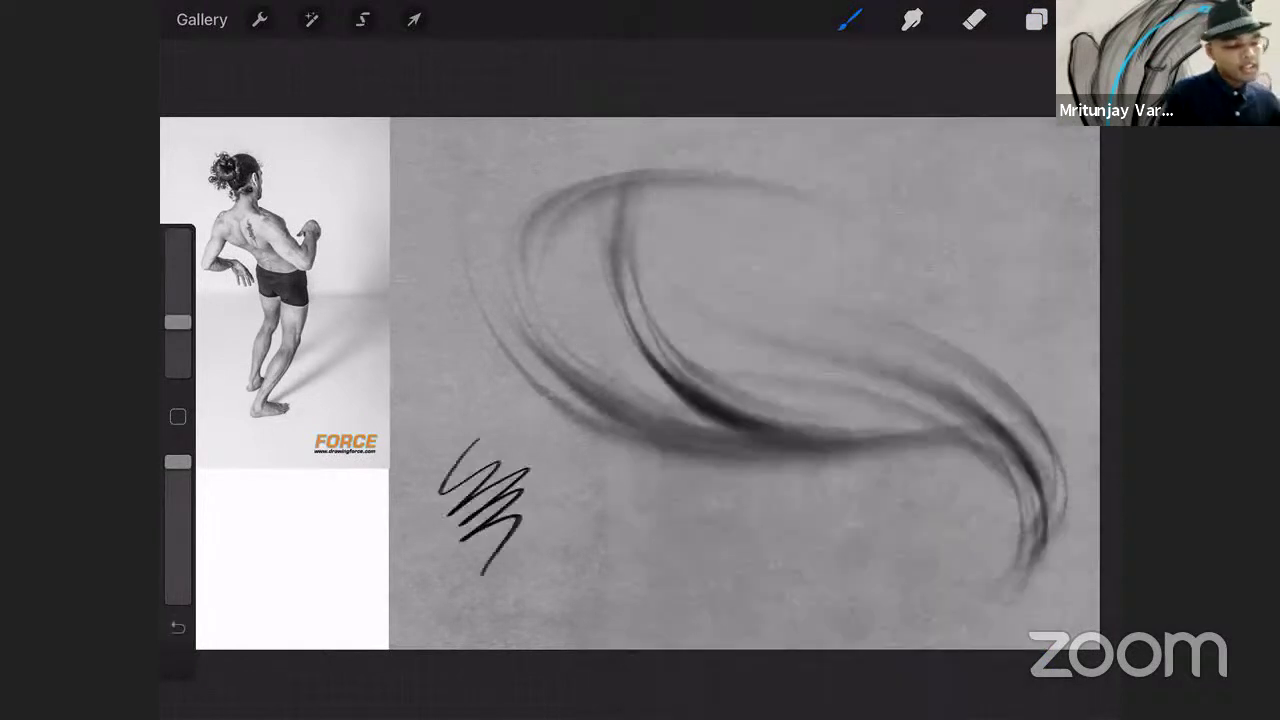
pyautogui.hotkey('ctrl', 'z')
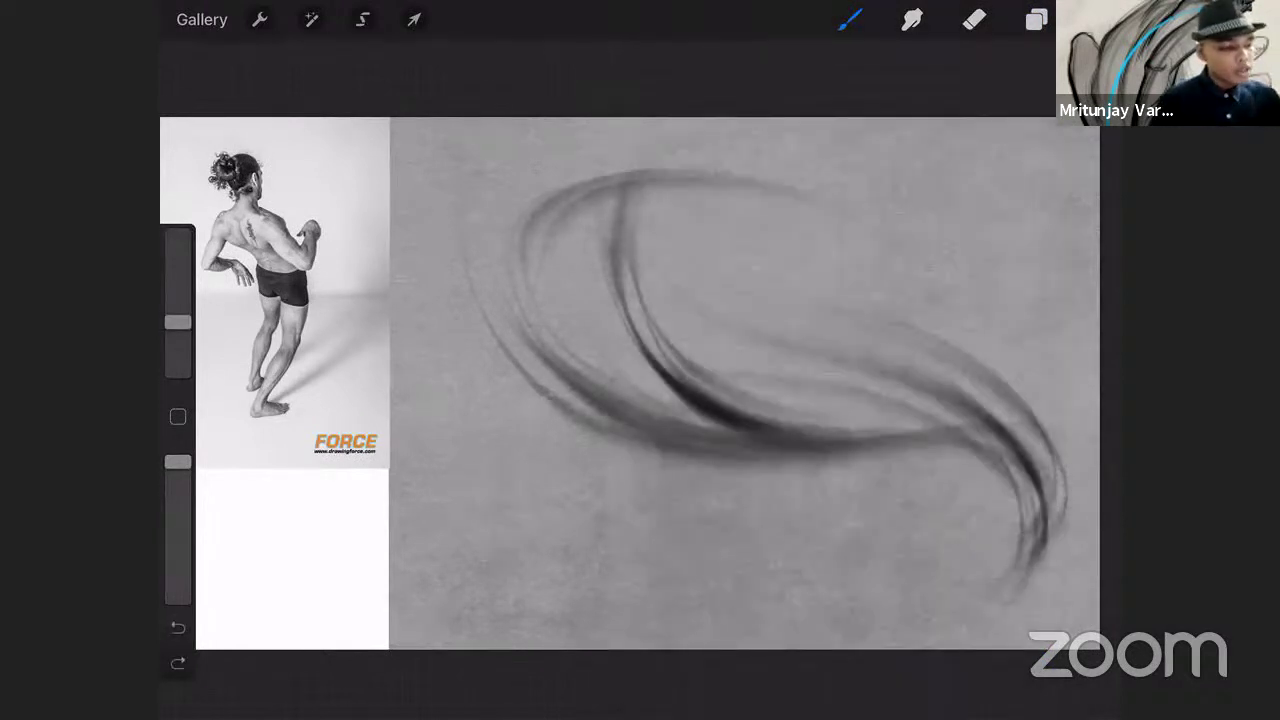
# Draw a crisp ink curve with an arrowhead below the charcoal sweep, and branch it into a downward hook.
pyautogui.moveTo(442, 318)
pyautogui.mouseDown()
pyautogui.moveTo(520, 531)
pyautogui.moveTo(500, 527)
pyautogui.mouseUp()
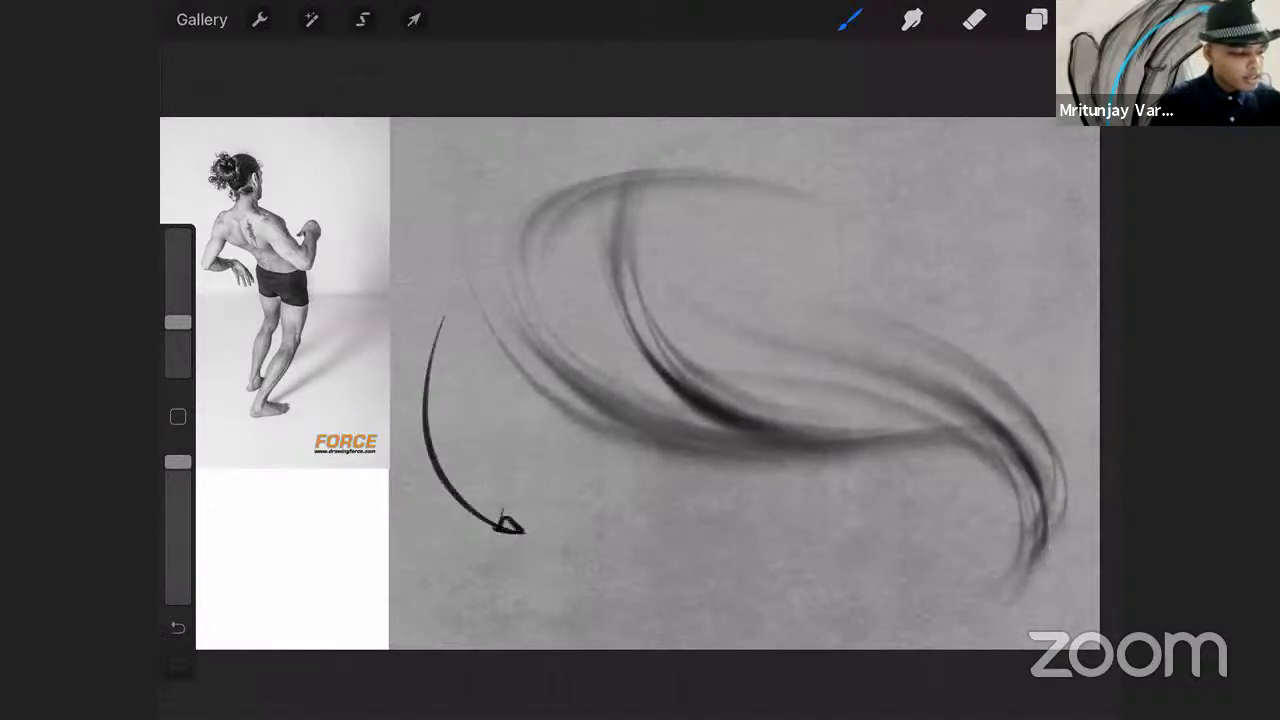
pyautogui.moveTo(440, 468); pyautogui.dragTo(655, 560)
pyautogui.moveTo(515, 475); pyautogui.dragTo(630, 618)
pyautogui.moveTo(562, 478)
pyautogui.mouseDown()
pyautogui.moveTo(635, 620)
pyautogui.moveTo(622, 622)
pyautogui.mouseUp()
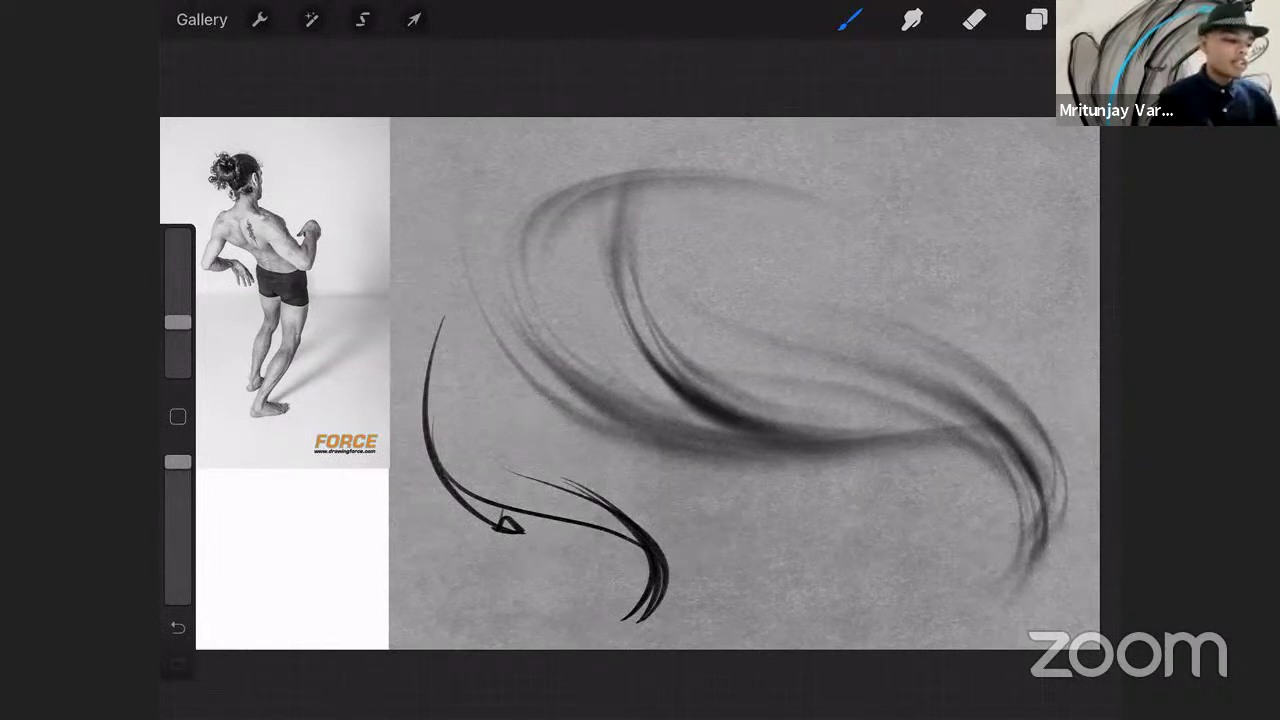
# Undo the ink hook strokes and the arrowhead.
pyautogui.hotkey('ctrl', 'z')
pyautogui.hotkey('ctrl', 'z')
pyautogui.hotkey('ctrl', 'z')
pyautogui.hotkey('ctrl', 'z')
pyautogui.hotkey('ctrl', 'z')
pyautogui.hotkey('ctrl', 'z')
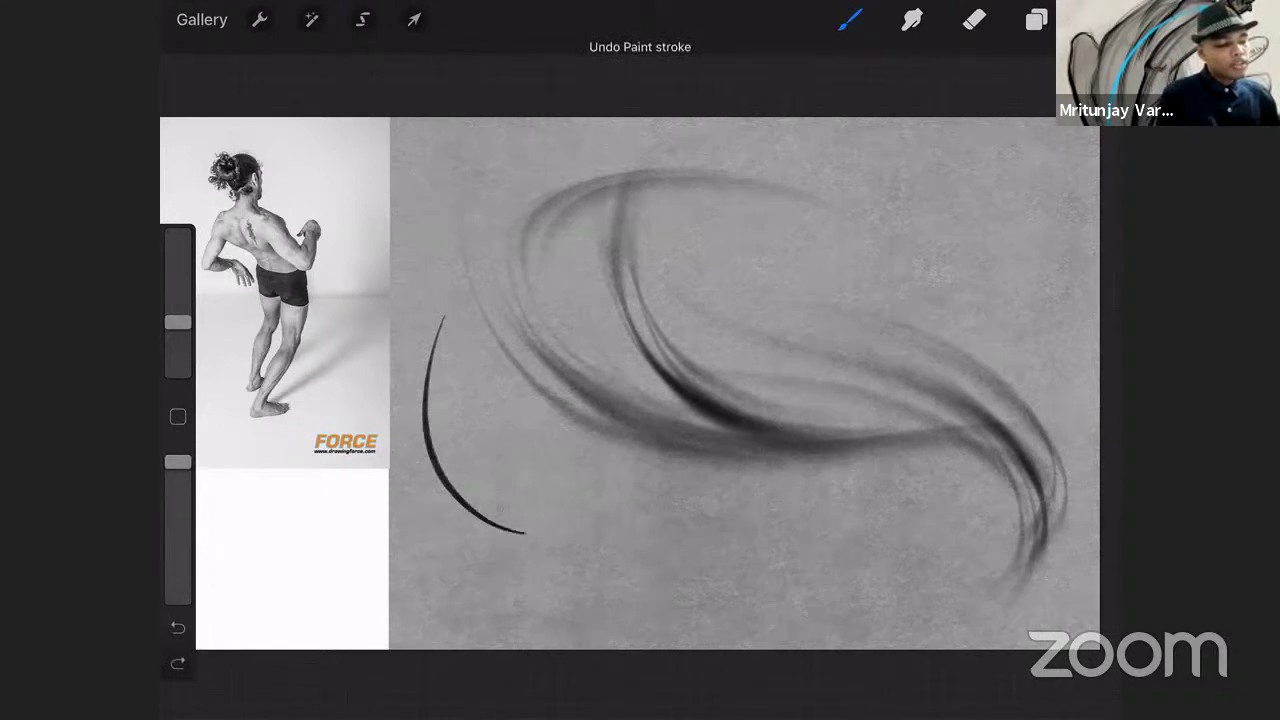
# Switch back to PSKI Pencil Large in the FORCE set and darken the large downward hook with overlapping curved strokes.
pyautogui.click(849, 19)
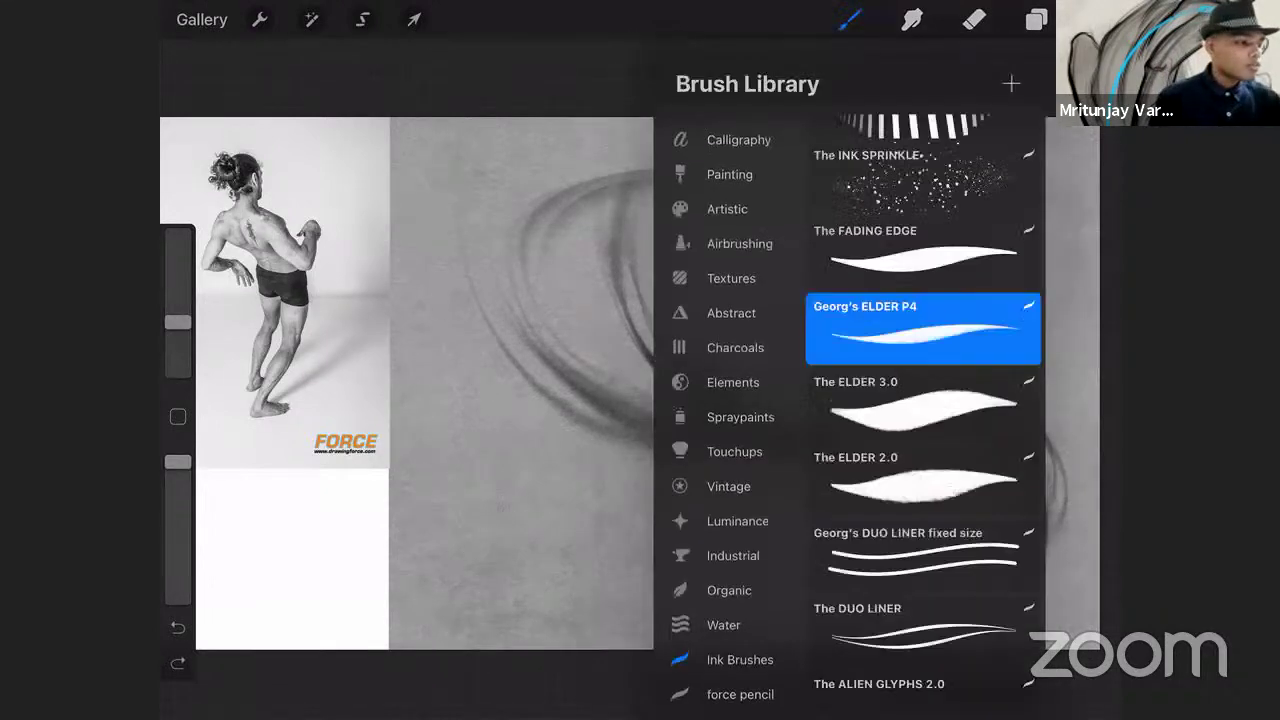
pyautogui.scroll(5, 730, 406)
pyautogui.click(727, 406)
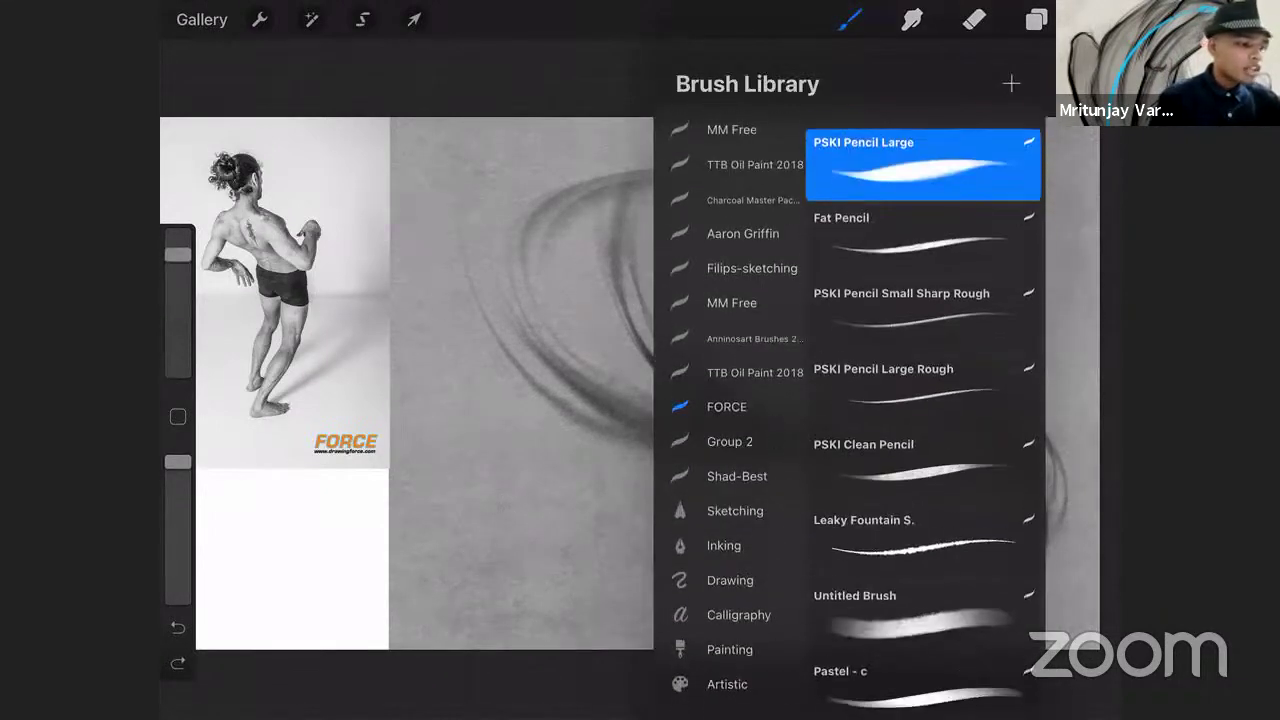
pyautogui.click(849, 19)
pyautogui.moveTo(830, 422)
pyautogui.mouseDown()
pyautogui.moveTo(990, 418)
pyautogui.moveTo(992, 436)
pyautogui.mouseUp()
pyautogui.moveTo(880, 372); pyautogui.dragTo(1030, 565)
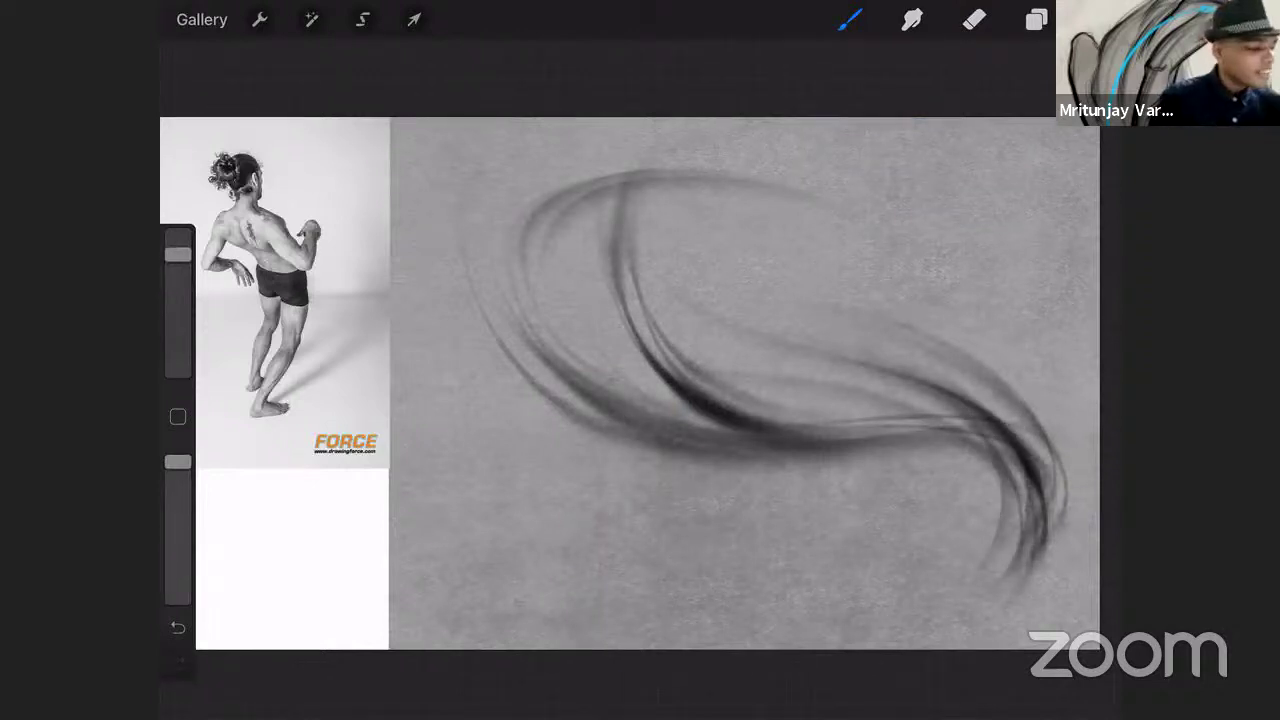
pyautogui.moveTo(1034, 490)
pyautogui.mouseDown()
pyautogui.moveTo(978, 592)
pyautogui.moveTo(1008, 582)
pyautogui.mouseUp()
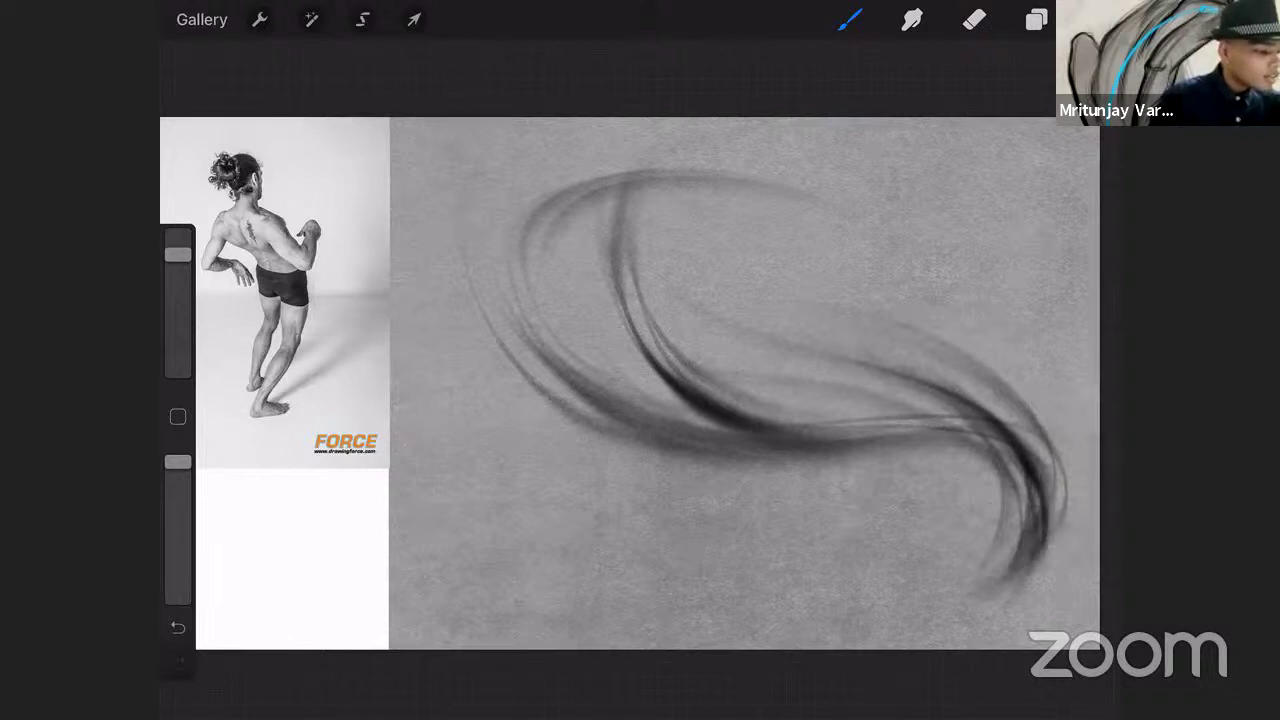
# Extend the bowl-shaped sweep into short curved tails and sketch overlapping oval loops curling back from the hook.
pyautogui.moveTo(760, 438); pyautogui.dragTo(892, 462)
pyautogui.moveTo(812, 434)
pyautogui.mouseDown()
pyautogui.moveTo(908, 504)
pyautogui.moveTo(890, 536)
pyautogui.mouseUp()
pyautogui.moveTo(1016, 550); pyautogui.dragTo(792, 604)
pyautogui.moveTo(924, 598); pyautogui.dragTo(960, 464)
pyautogui.moveTo(754, 518); pyautogui.dragTo(1000, 480)
pyautogui.moveTo(804, 522); pyautogui.dragTo(1030, 504)
# Thicken and darken the outer curve of the downward hook with long tapering strokes.
pyautogui.moveTo(866, 348); pyautogui.dragTo(1040, 556)
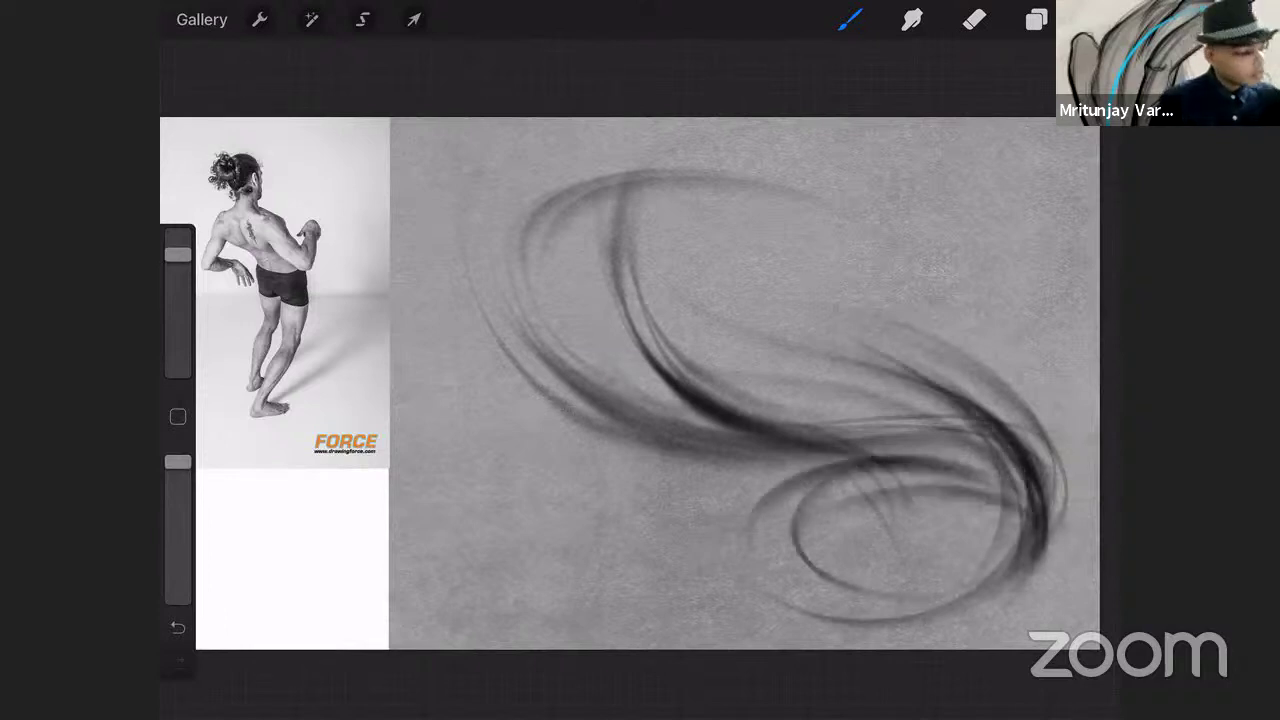
pyautogui.moveTo(936, 388); pyautogui.dragTo(1004, 588)
pyautogui.moveTo(1056, 490); pyautogui.dragTo(1002, 606)
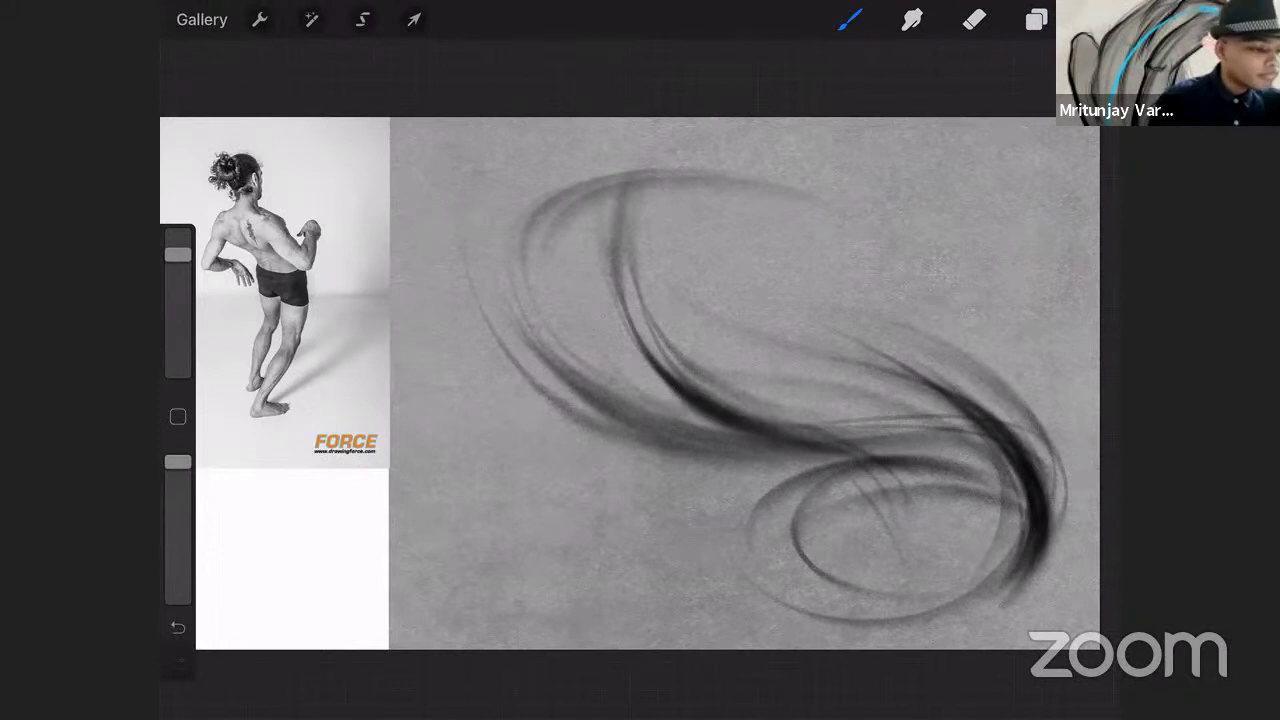
# Sweep curved strokes from the dark inner curve up to the upper arc, and extend the arc into a dark descending tip.
pyautogui.moveTo(642, 345); pyautogui.dragTo(704, 204)
pyautogui.moveTo(638, 310)
pyautogui.mouseDown()
pyautogui.moveTo(692, 222)
pyautogui.moveTo(752, 200)
pyautogui.mouseUp()
pyautogui.moveTo(634, 346)
pyautogui.mouseDown()
pyautogui.moveTo(732, 216)
pyautogui.moveTo(795, 210)
pyautogui.moveTo(780, 224)
pyautogui.mouseUp()
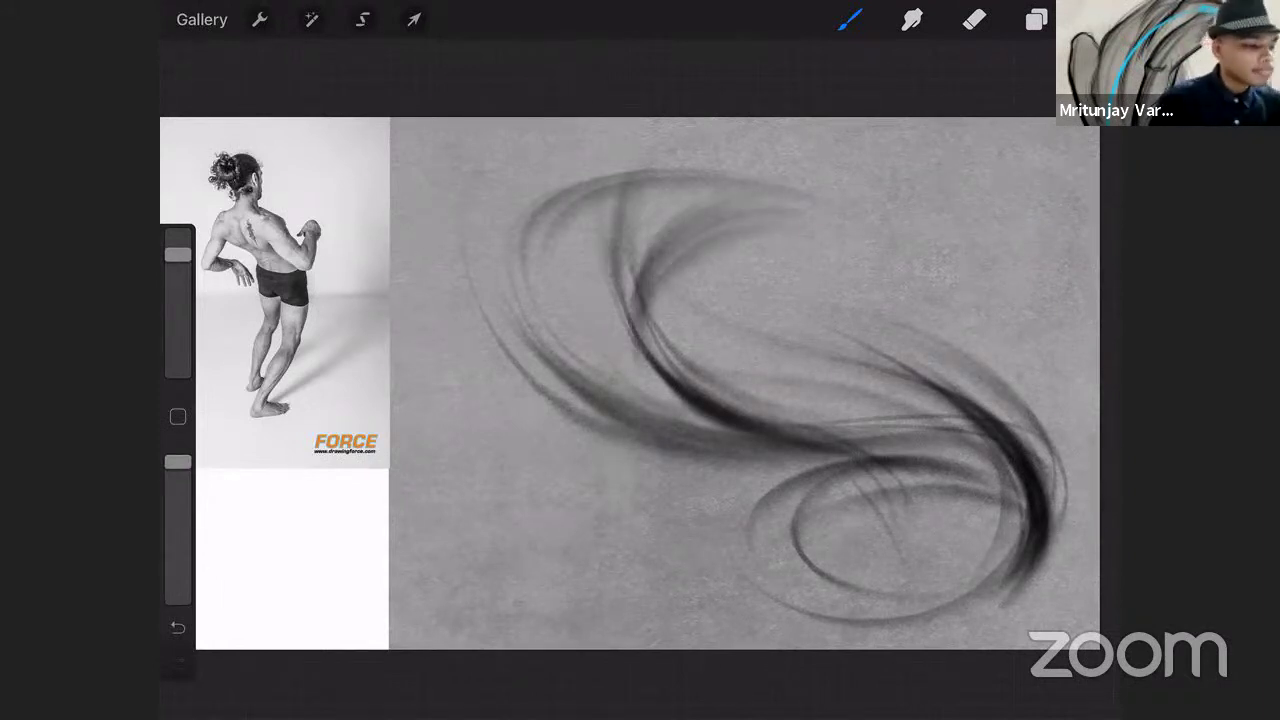
pyautogui.moveTo(874, 256)
pyautogui.mouseDown()
pyautogui.moveTo(722, 182)
pyautogui.moveTo(640, 182)
pyautogui.mouseUp()
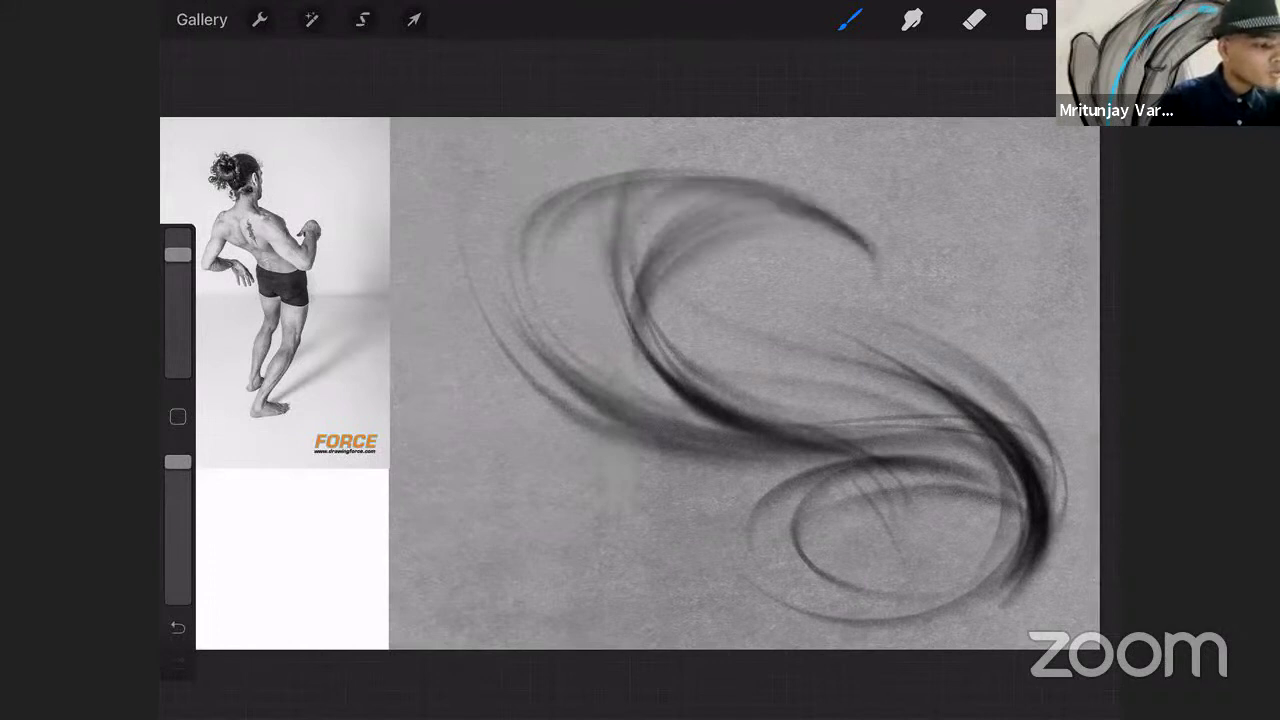
# Add a tight inner curl beneath the upper arc's tip, and darken the underside of the bowl-shaped sweep.
pyautogui.moveTo(830, 208)
pyautogui.mouseDown()
pyautogui.moveTo(772, 190)
pyautogui.moveTo(660, 272)
pyautogui.mouseUp()
pyautogui.moveTo(772, 226)
pyautogui.mouseDown()
pyautogui.moveTo(730, 324)
pyautogui.moveTo(780, 336)
pyautogui.mouseUp()
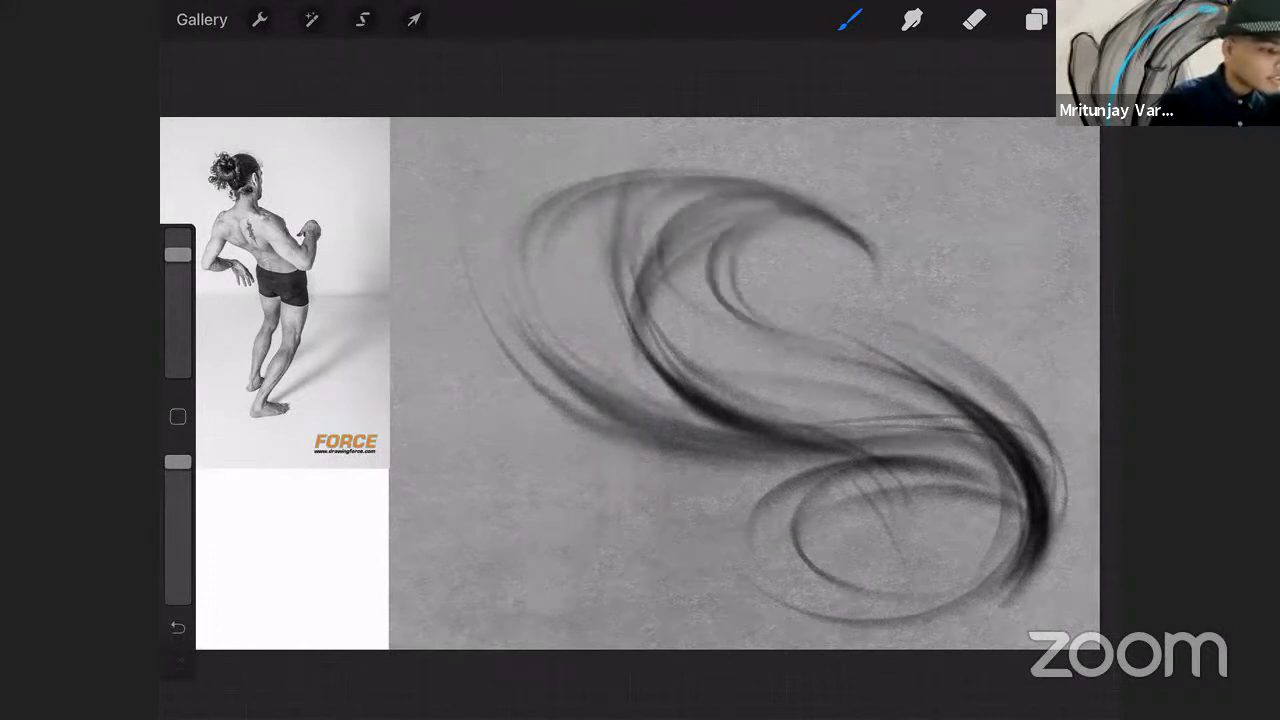
pyautogui.moveTo(812, 216); pyautogui.dragTo(812, 336)
pyautogui.moveTo(750, 212); pyautogui.dragTo(898, 285)
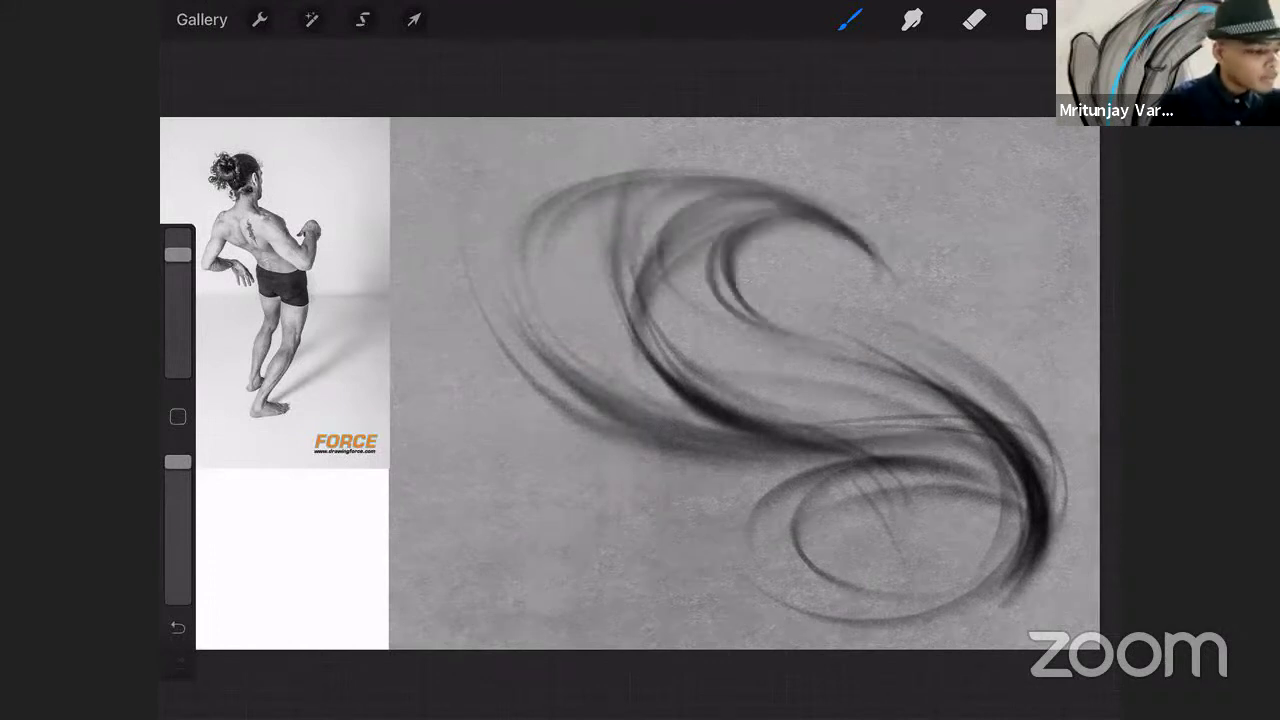
pyautogui.moveTo(528, 332)
pyautogui.mouseDown()
pyautogui.moveTo(768, 462)
pyautogui.moveTo(788, 454)
pyautogui.mouseUp()
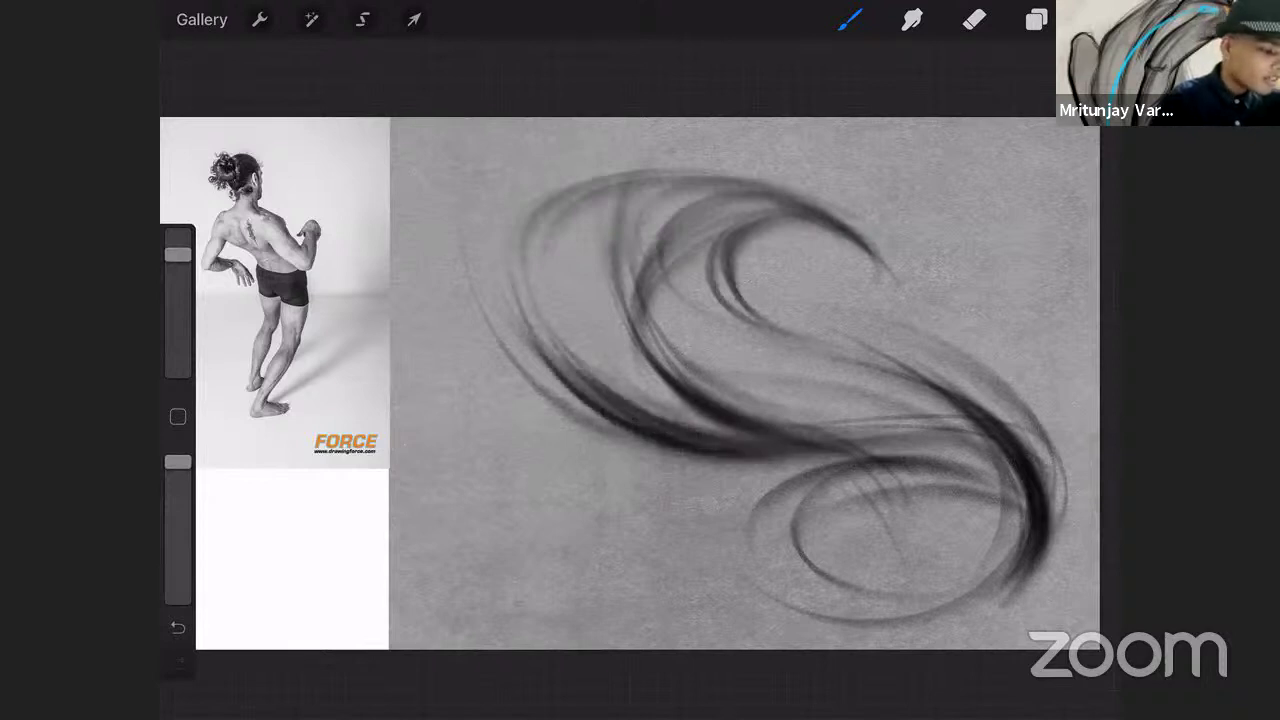
# Draw a straight diagonal line down across the bowl-shaped sweep and finish its lower end with short arrow-like marks.
pyautogui.moveTo(712, 308); pyautogui.dragTo(522, 526)
pyautogui.moveTo(528, 474); pyautogui.dragTo(560, 496)
pyautogui.moveTo(524, 518); pyautogui.dragTo(506, 554)
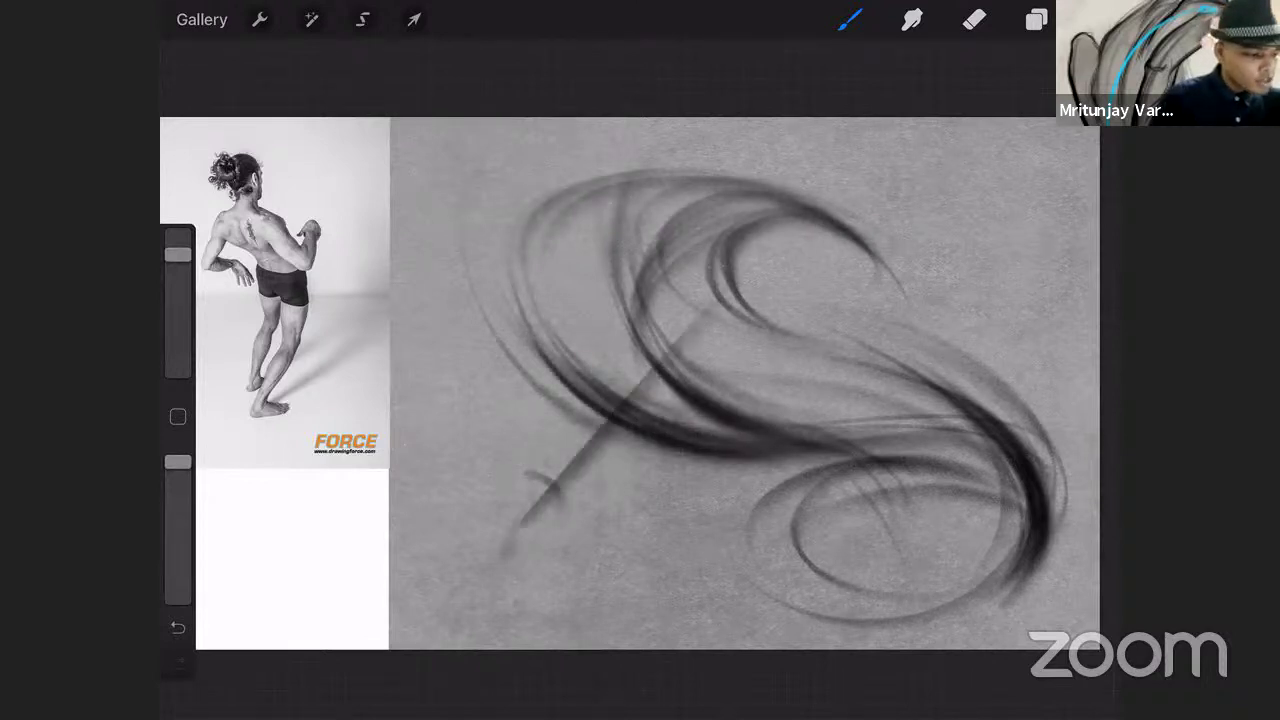
pyautogui.moveTo(556, 504); pyautogui.dragTo(514, 554)
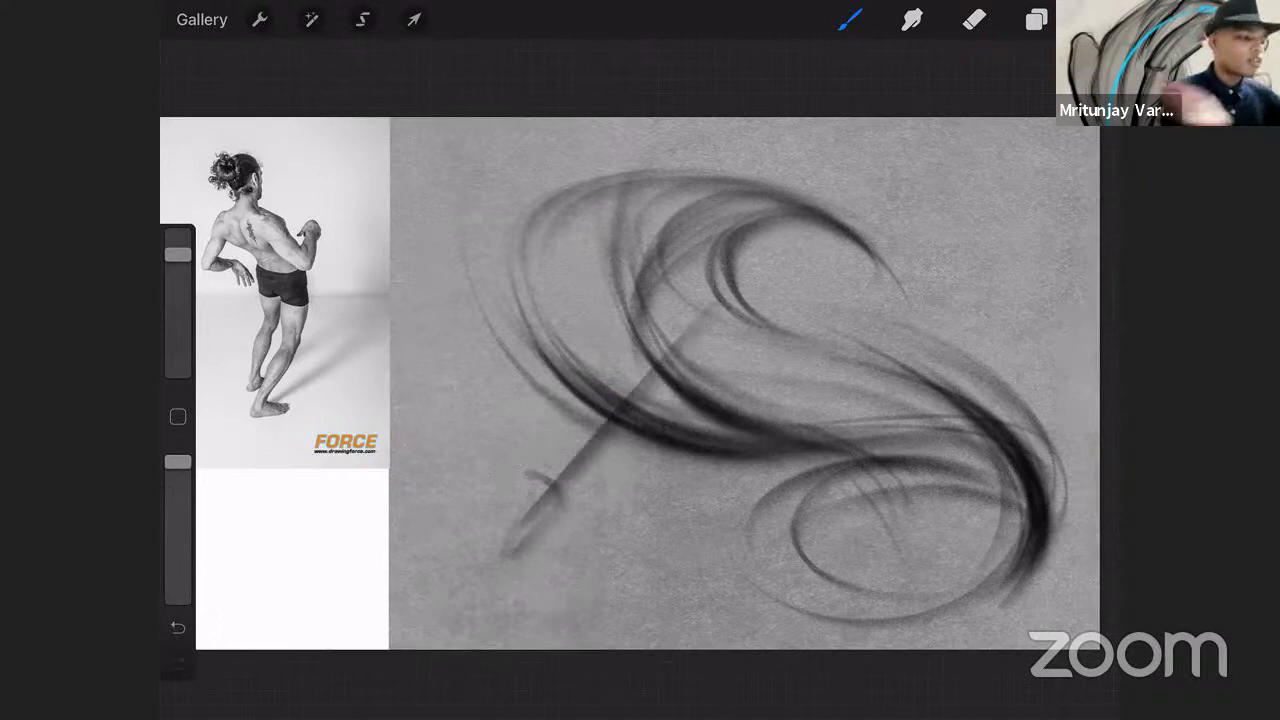
# Reinforce the hook's end and the oval loop, and shade a dark crescent inside the loop.
pyautogui.moveTo(920, 370); pyautogui.dragTo(994, 600)
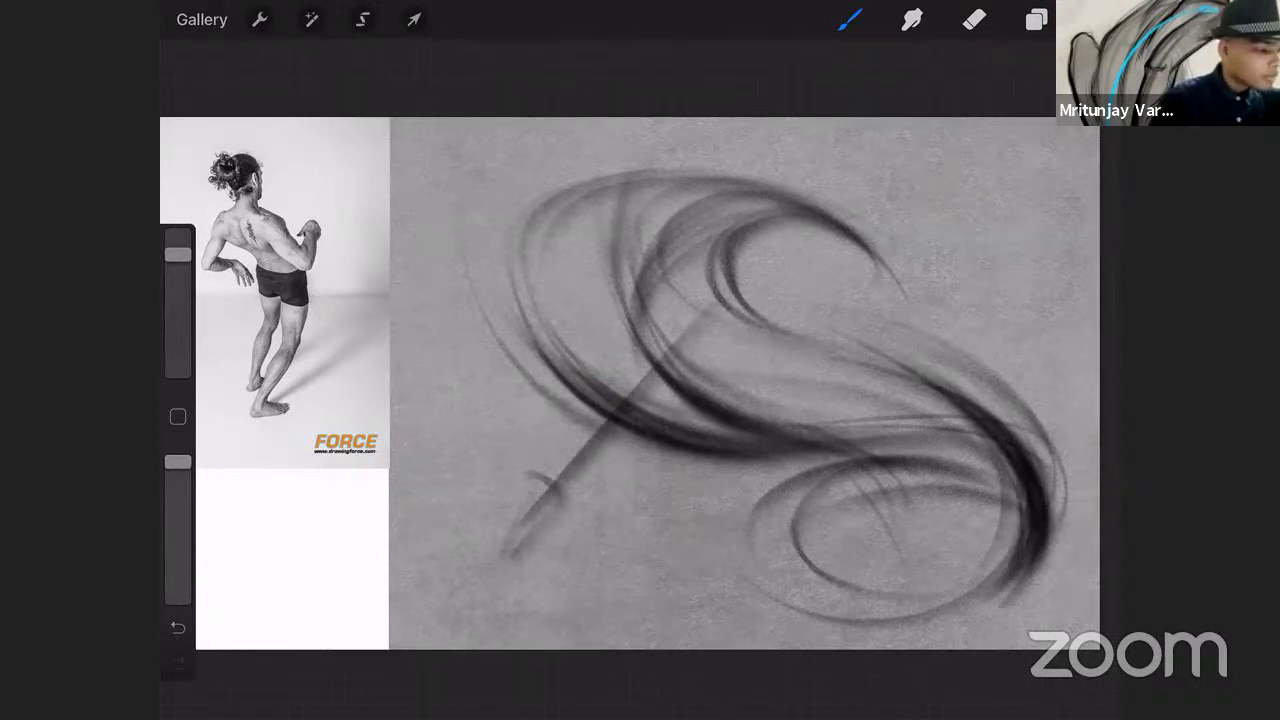
pyautogui.moveTo(1014, 468); pyautogui.dragTo(988, 602)
pyautogui.moveTo(1004, 558)
pyautogui.mouseDown()
pyautogui.moveTo(812, 614)
pyautogui.moveTo(830, 470)
pyautogui.mouseUp()
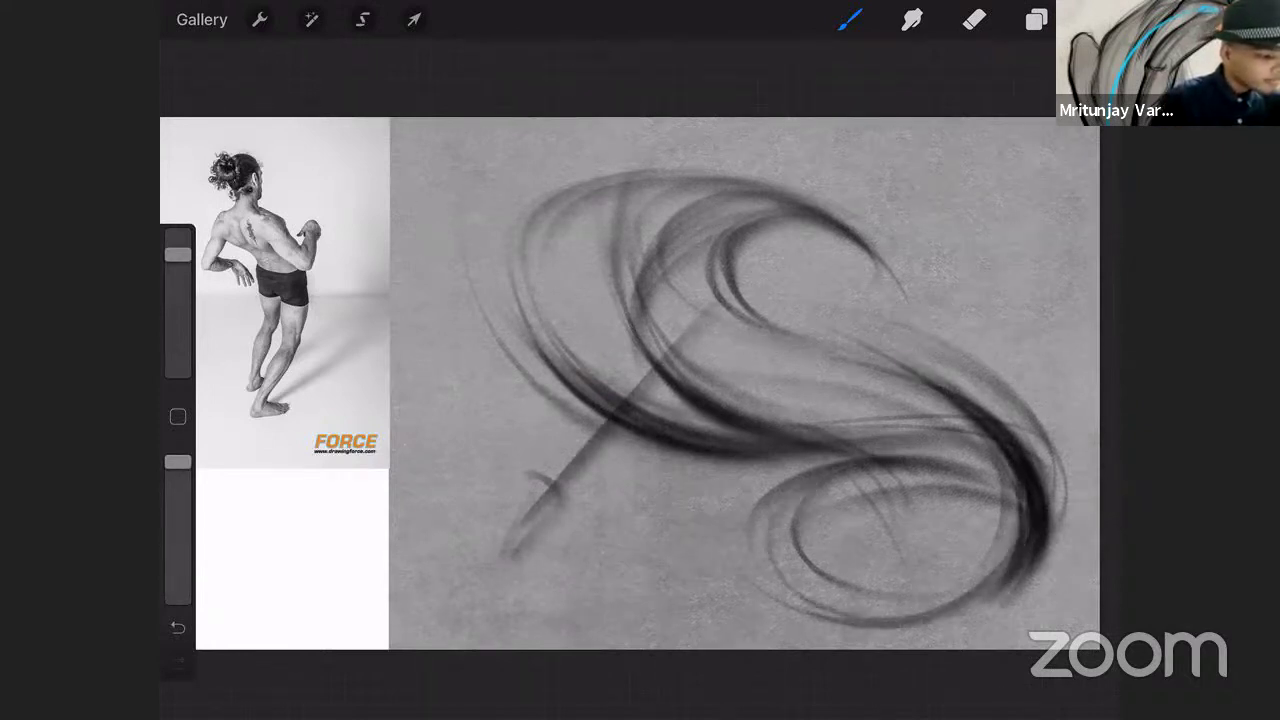
pyautogui.moveTo(870, 528); pyautogui.dragTo(858, 606)
pyautogui.moveTo(892, 482); pyautogui.dragTo(842, 616)
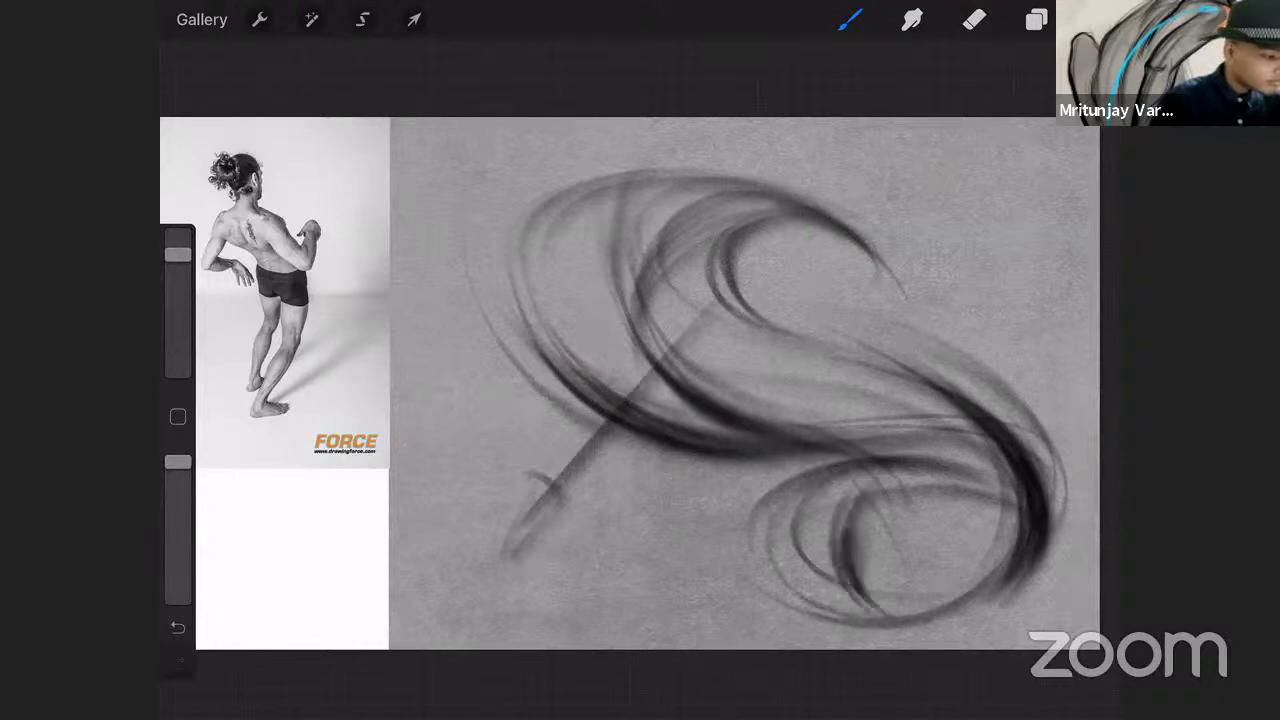
pyautogui.moveTo(840, 512); pyautogui.dragTo(852, 598)
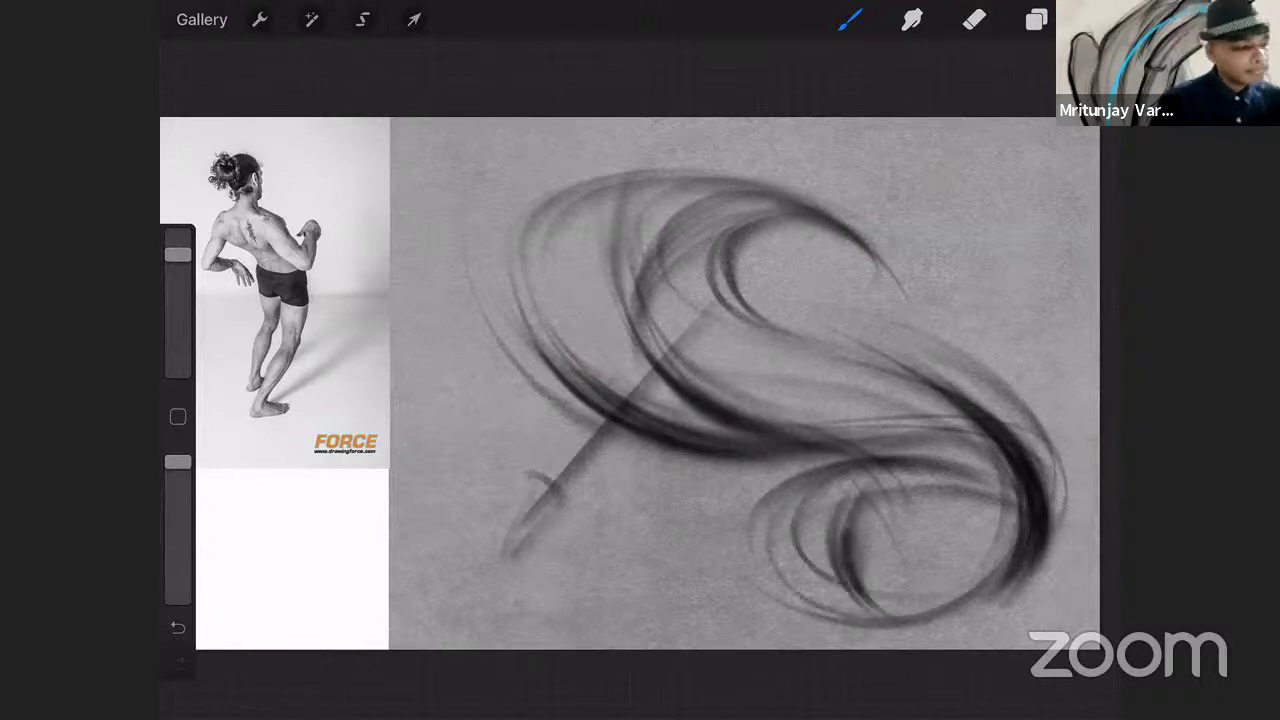
# Draw a long outer curve from the upper arc down over the reference's edge, and connect a wavy form along its base.
pyautogui.moveTo(576, 184)
pyautogui.mouseDown()
pyautogui.moveTo(494, 252)
pyautogui.moveTo(390, 466)
pyautogui.mouseUp()
pyautogui.moveTo(490, 282)
pyautogui.mouseDown()
pyautogui.moveTo(362, 542)
pyautogui.moveTo(576, 518)
pyautogui.moveTo(624, 486)
pyautogui.mouseUp()
pyautogui.moveTo(402, 526); pyautogui.dragTo(686, 514)
pyautogui.moveTo(556, 494); pyautogui.dragTo(690, 516)
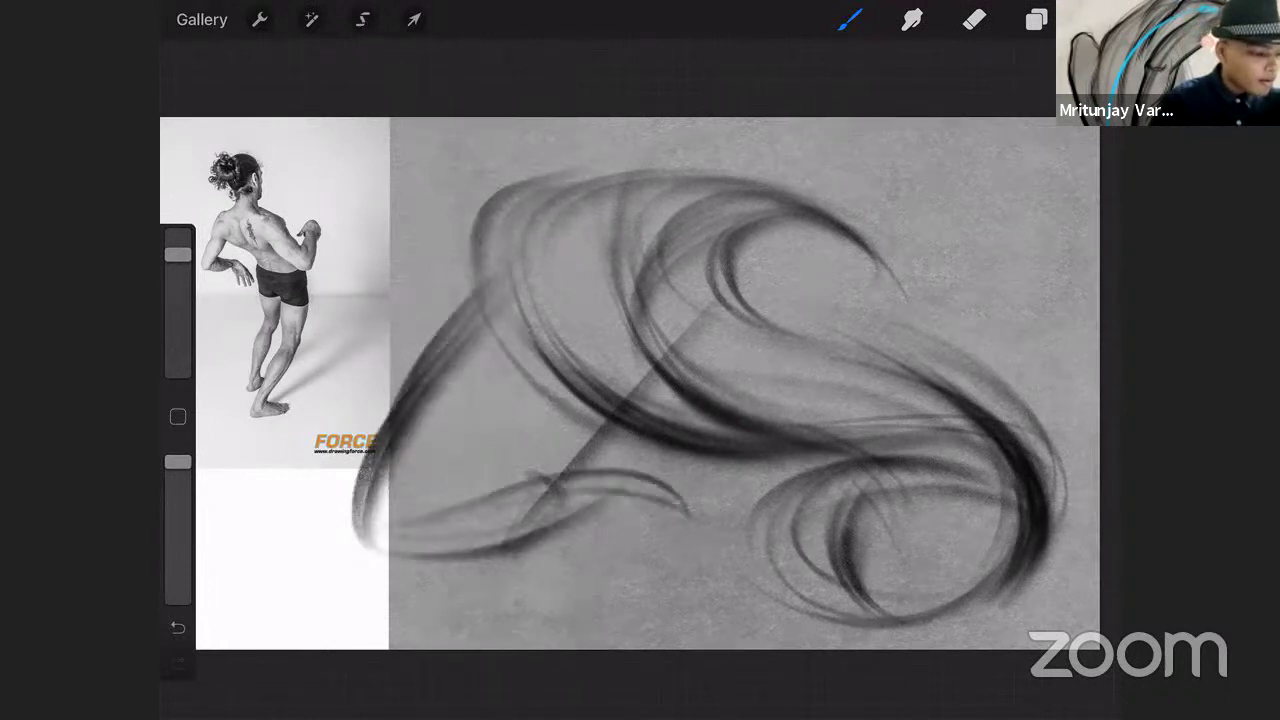
# Darken the underside of the wavy form and branch a second downward-curving tip from its crest.
pyautogui.moveTo(524, 506)
pyautogui.mouseDown()
pyautogui.moveTo(686, 508)
pyautogui.moveTo(466, 548)
pyautogui.mouseUp()
pyautogui.moveTo(634, 496); pyautogui.dragTo(404, 550)
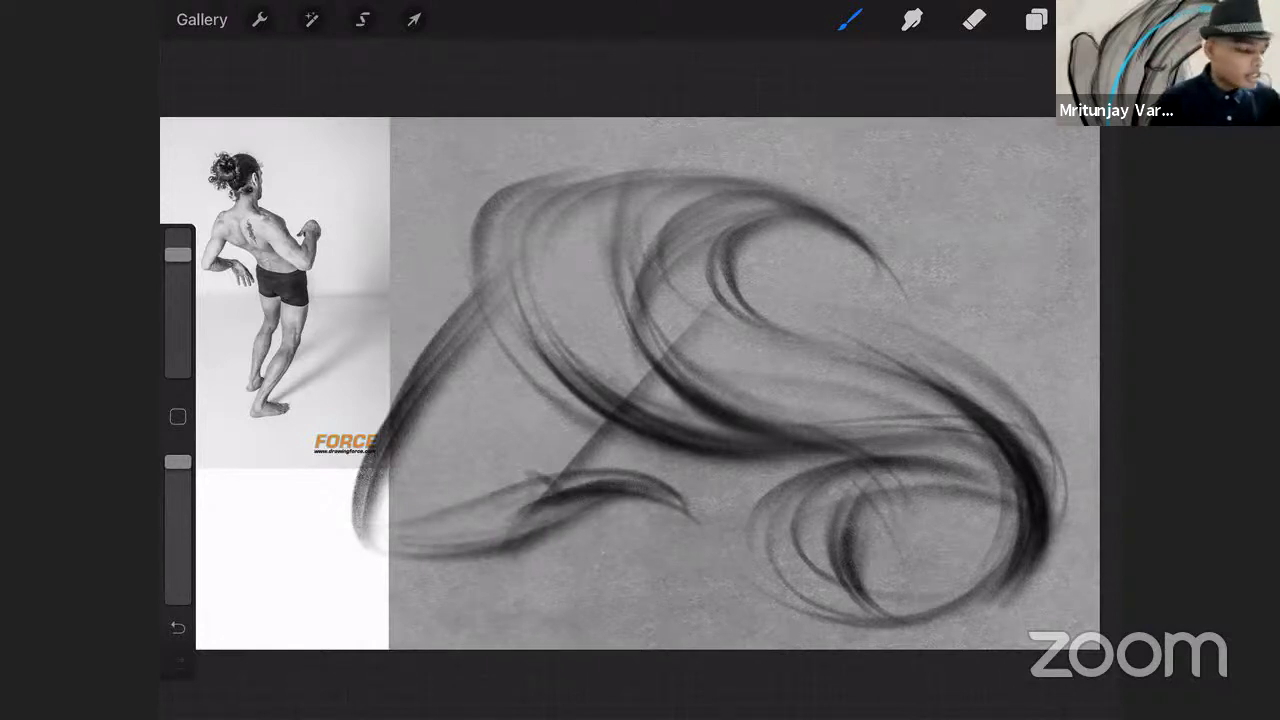
pyautogui.moveTo(588, 482)
pyautogui.mouseDown()
pyautogui.moveTo(676, 550)
pyautogui.moveTo(654, 524)
pyautogui.moveTo(666, 542)
pyautogui.mouseUp()
pyautogui.moveTo(594, 500); pyautogui.dragTo(678, 550)
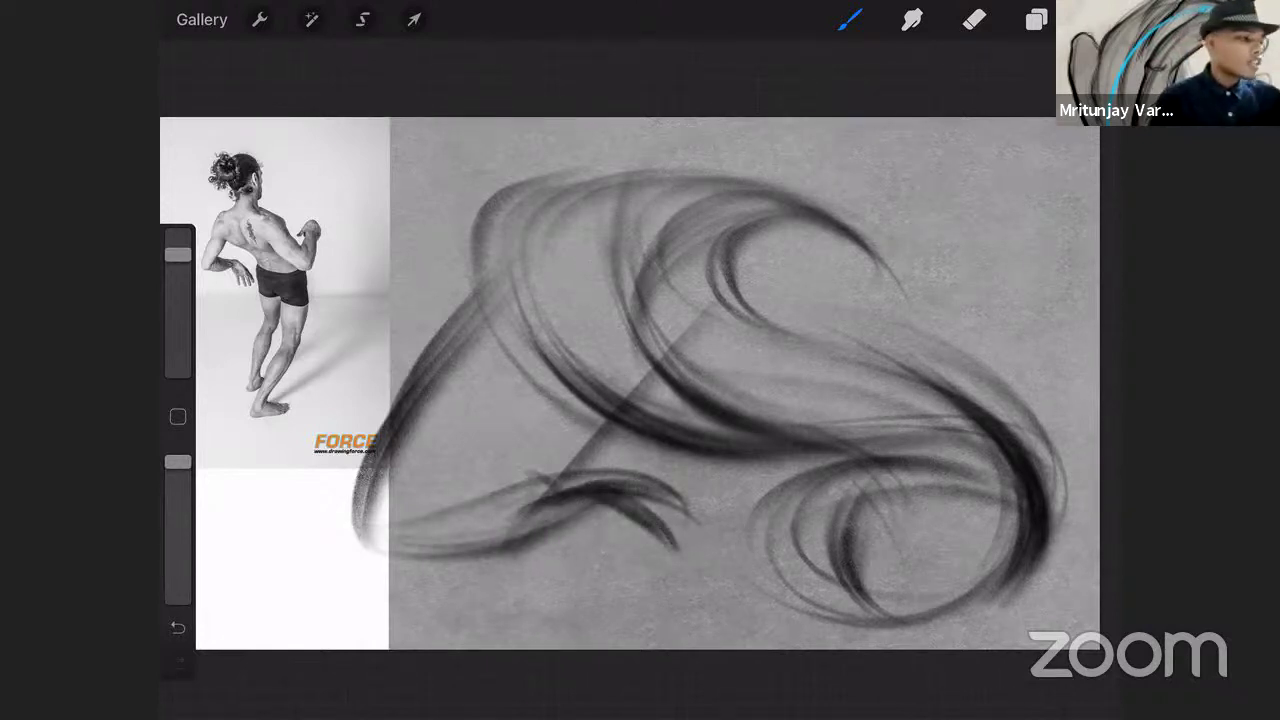
# Erase the wavy form's upper tip and redraw its crest as one thick curve flowing into the lower tip.
pyautogui.click(973, 19)
pyautogui.moveTo(178, 334); pyautogui.dragTo(178, 343)
pyautogui.moveTo(622, 476); pyautogui.dragTo(688, 510)
pyautogui.moveTo(570, 458); pyautogui.dragTo(652, 492)
pyautogui.click(849, 19)
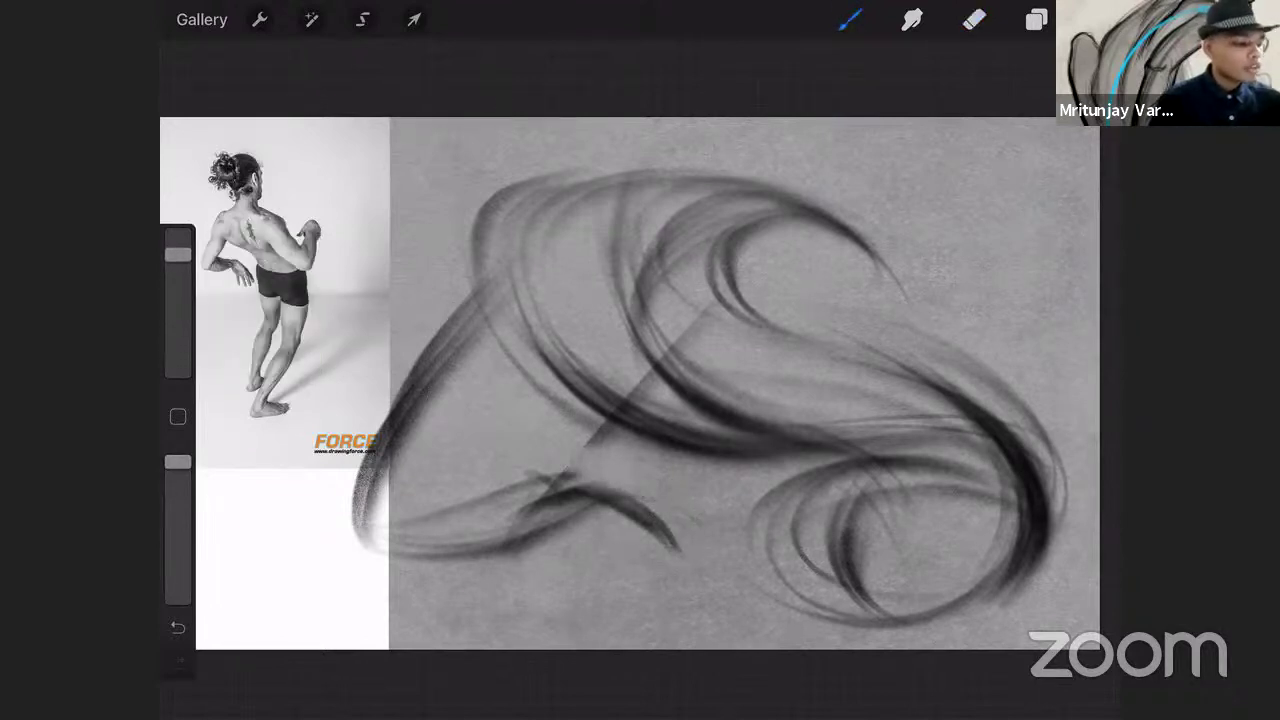
pyautogui.moveTo(548, 484); pyautogui.dragTo(676, 540)
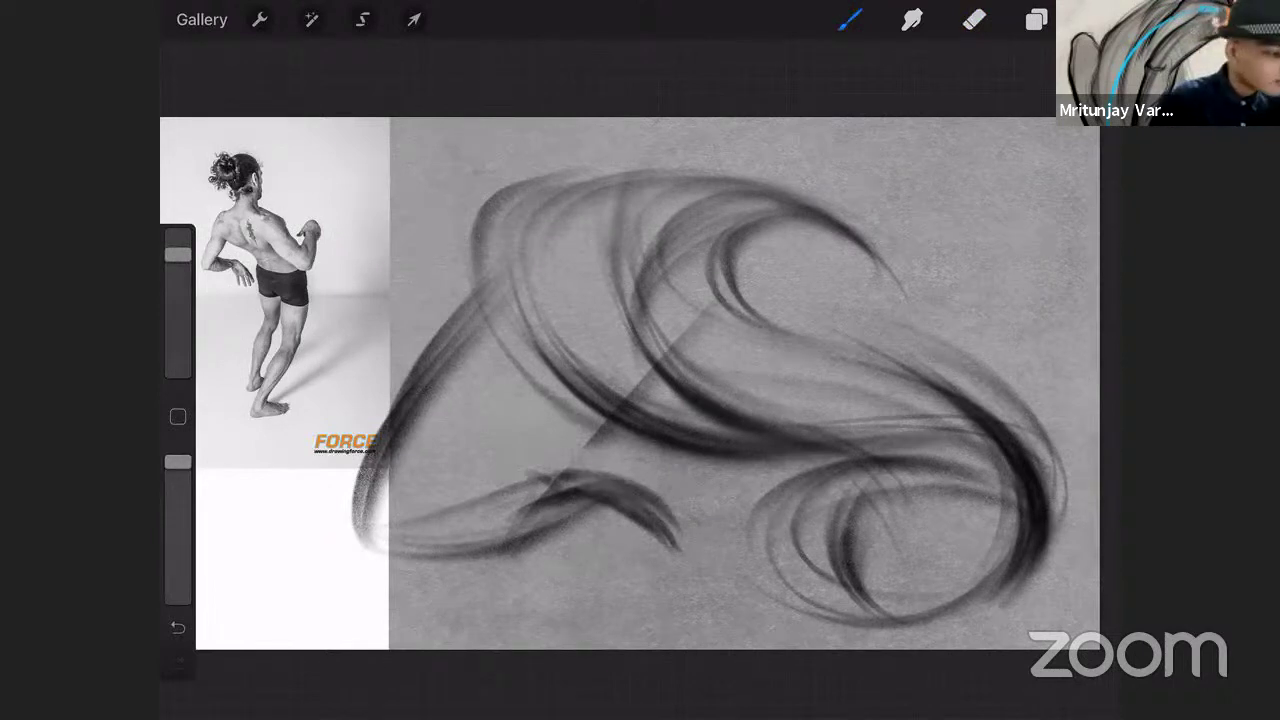
# Draw a dark diagonal curve from the inner arc into the dark side mass, with a rising forearm curve and a short neck stroke.
pyautogui.moveTo(776, 292); pyautogui.dragTo(980, 446)
pyautogui.moveTo(788, 314); pyautogui.dragTo(994, 460)
pyautogui.moveTo(802, 338)
pyautogui.mouseDown()
pyautogui.moveTo(1004, 454)
pyautogui.moveTo(1048, 262)
pyautogui.mouseUp()
pyautogui.moveTo(988, 470); pyautogui.dragTo(1042, 282)
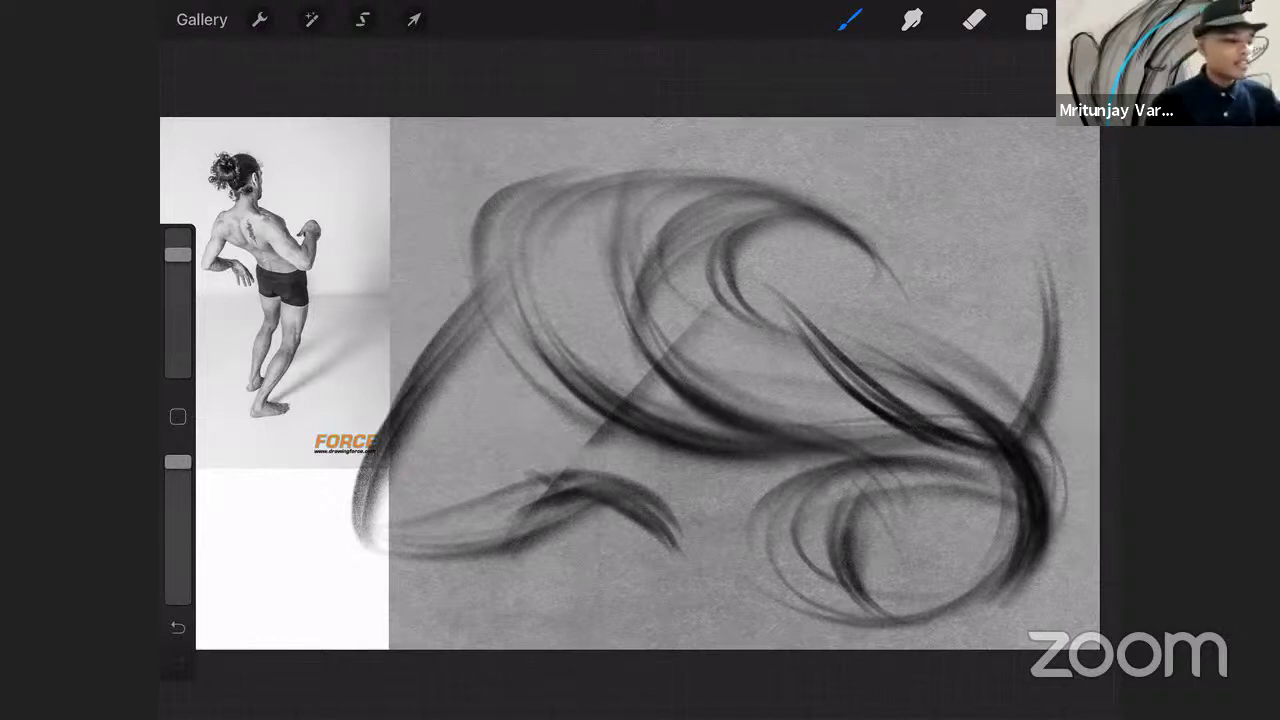
pyautogui.moveTo(638, 122)
pyautogui.mouseDown()
pyautogui.moveTo(612, 184)
pyautogui.moveTo(620, 164)
pyautogui.mouseUp()
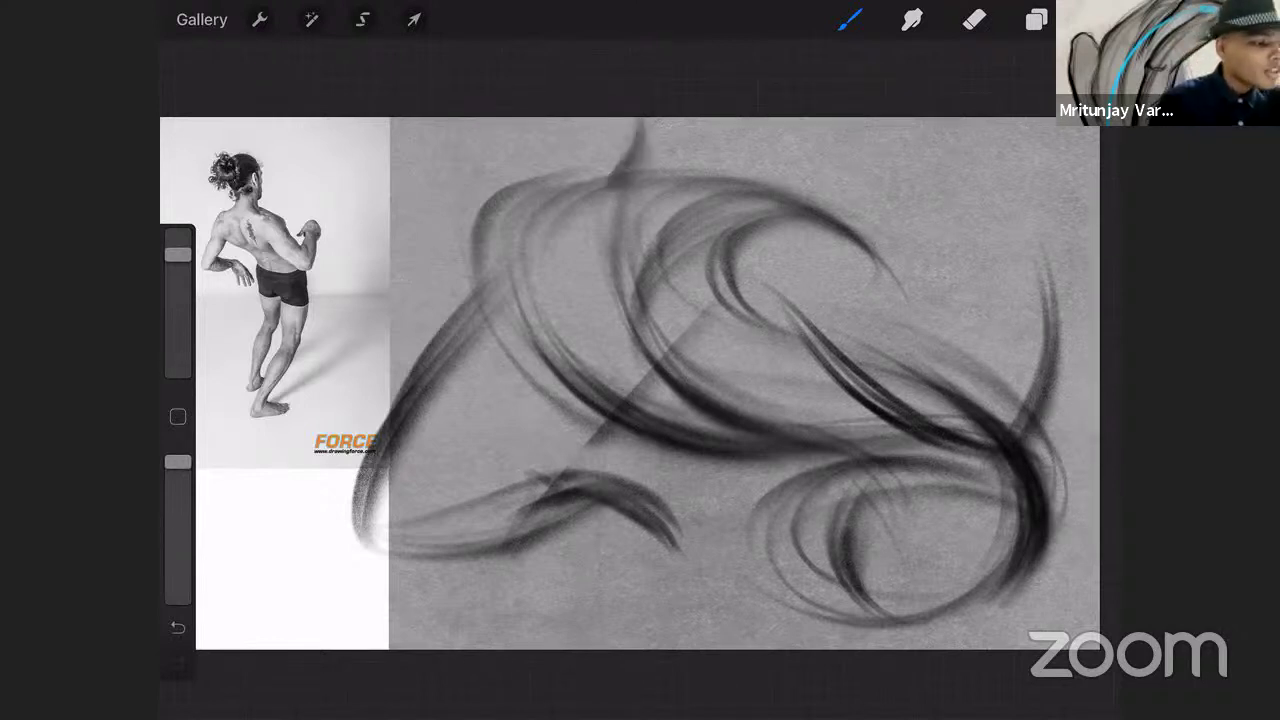
# Scale the Layer 5 drawing down uniformly and reposition it fully inside the grey area beside the reference.
pyautogui.scroll(-3, 630, 383)
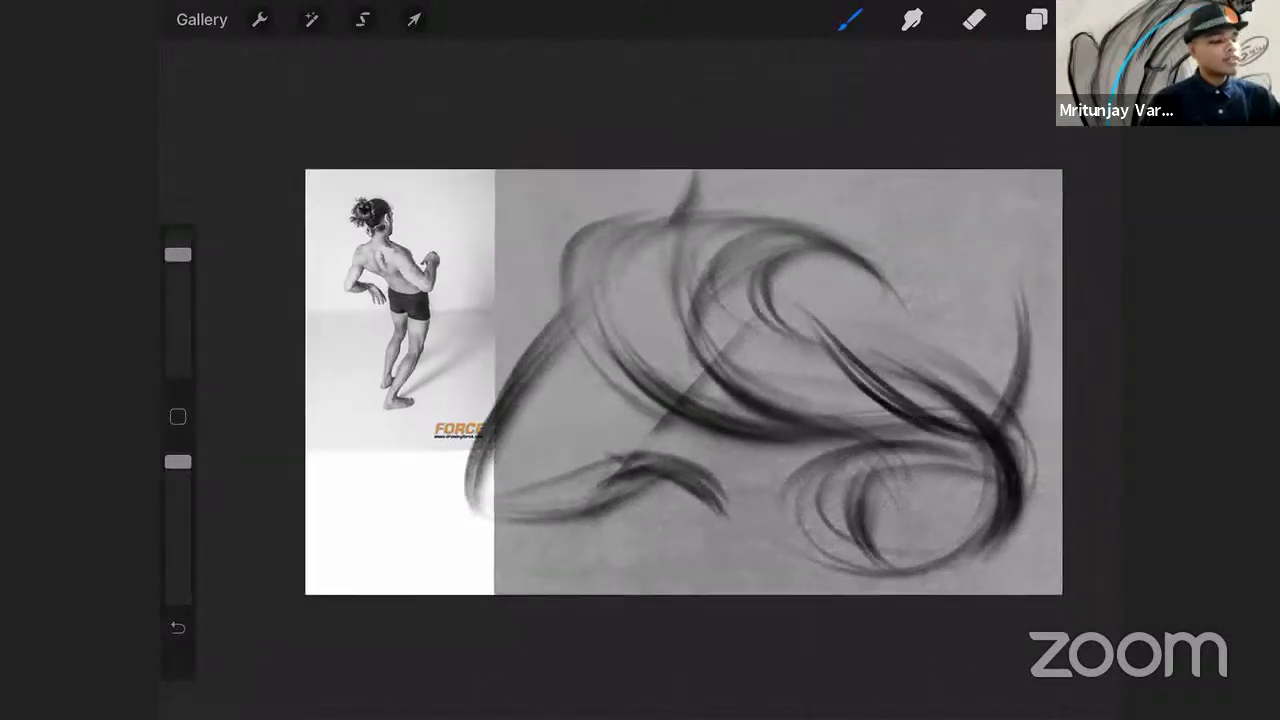
pyautogui.scroll(2, 630, 383)
pyautogui.click(1036, 19)
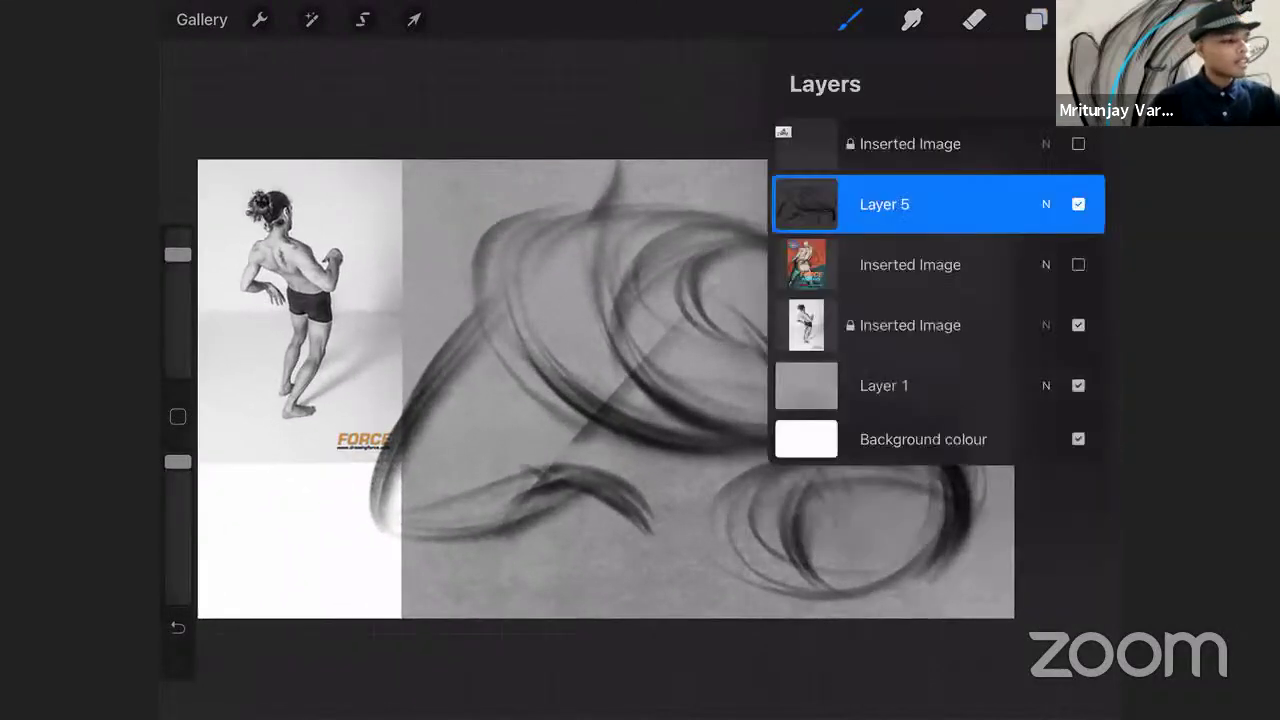
pyautogui.click(414, 19)
pyautogui.moveTo(1000, 157); pyautogui.dragTo(875, 241)
pyautogui.moveTo(613, 422)
pyautogui.mouseDown()
pyautogui.moveTo(693, 366)
pyautogui.moveTo(667, 358)
pyautogui.mouseUp()
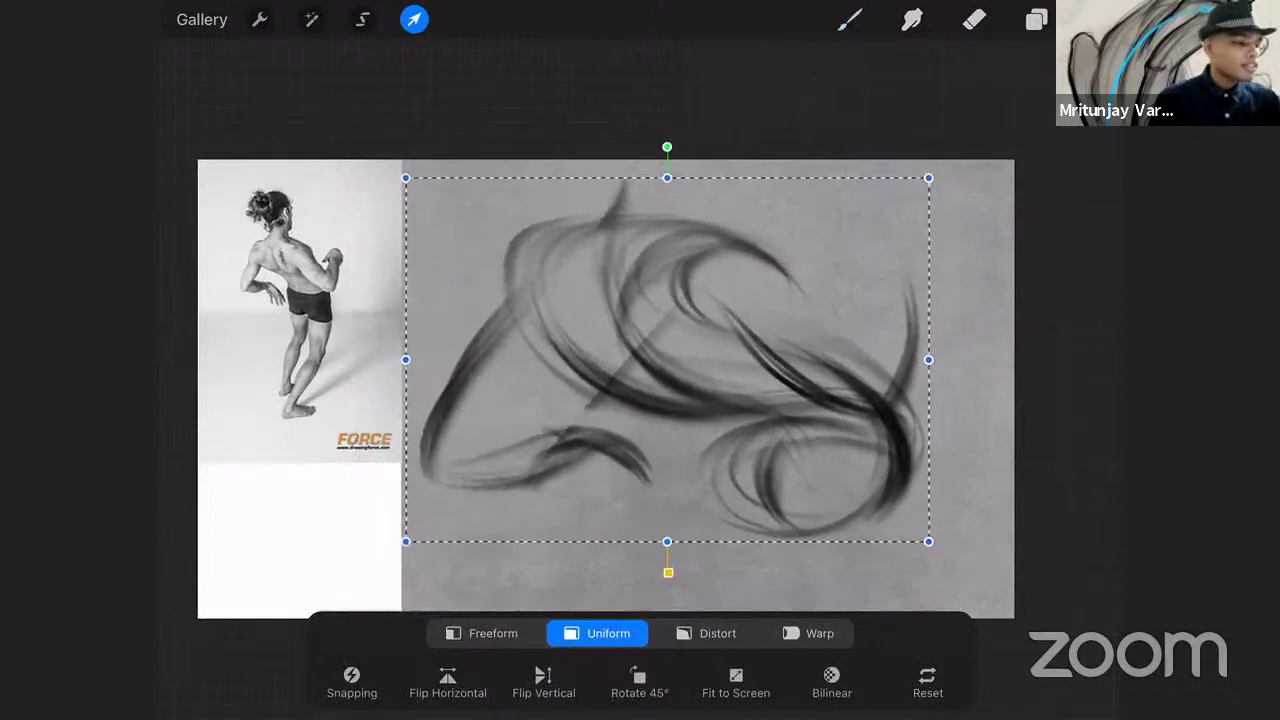
pyautogui.click(849, 19)
# With a slightly smaller brush, reinforce the torso's diagonal curves and double the rising forearm curve, capping it with a hooked hand stroke.
pyautogui.scroll(1, 606, 390)
pyautogui.scroll(2, 606, 390)
pyautogui.scroll(-2, 606, 390)
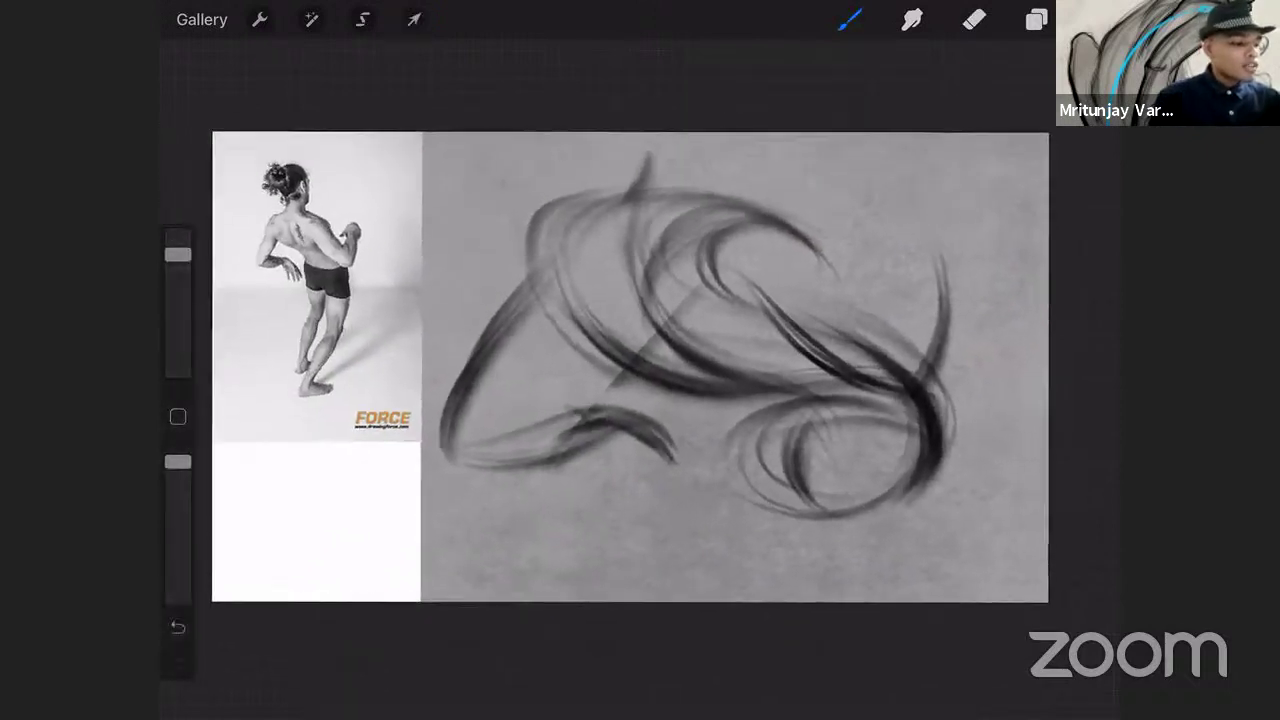
pyautogui.scroll(1, 606, 390)
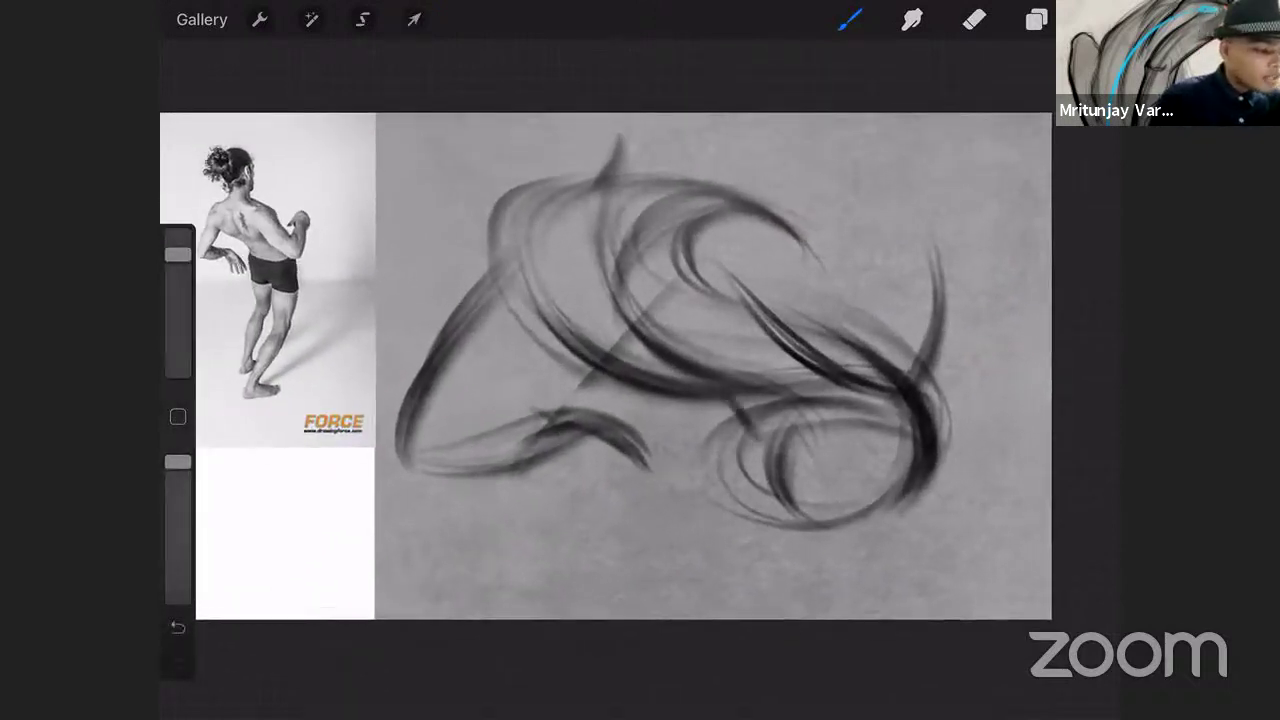
pyautogui.scroll(-1, 606, 366)
pyautogui.scroll(-1, 630, 367)
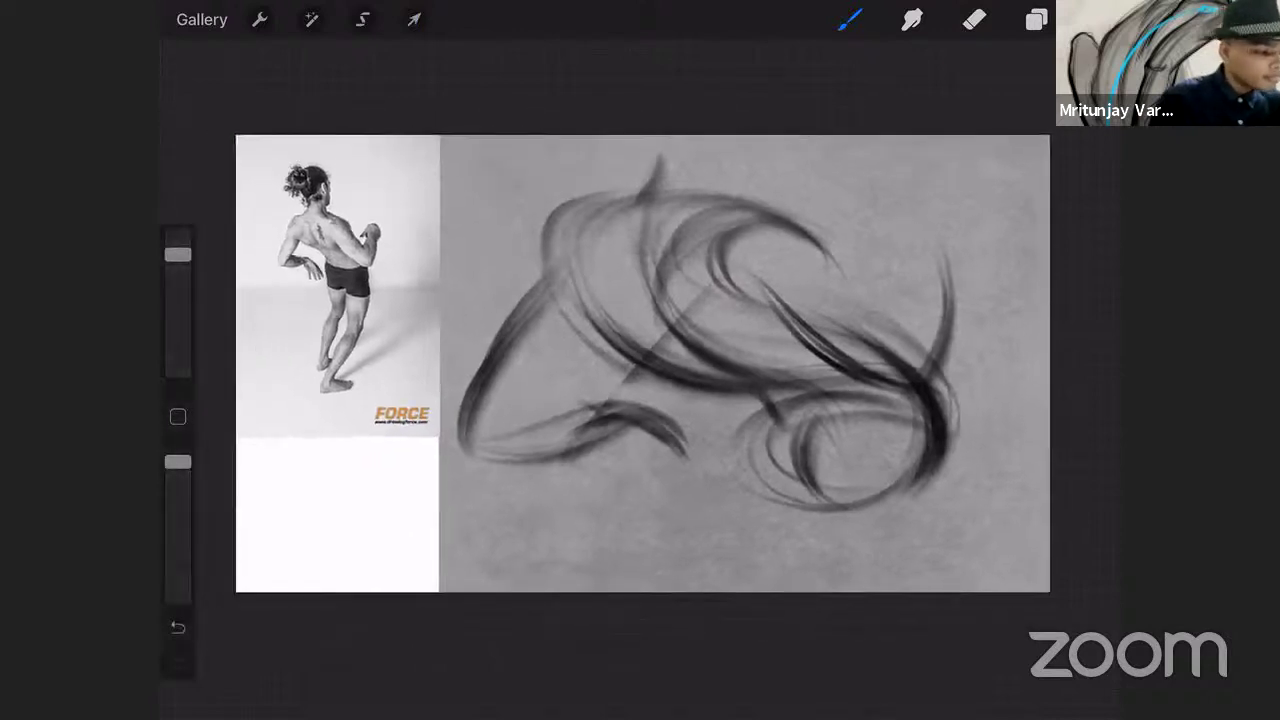
pyautogui.moveTo(178, 254)
pyautogui.mouseDown()
pyautogui.moveTo(178, 271)
pyautogui.moveTo(178, 260)
pyautogui.mouseUp()
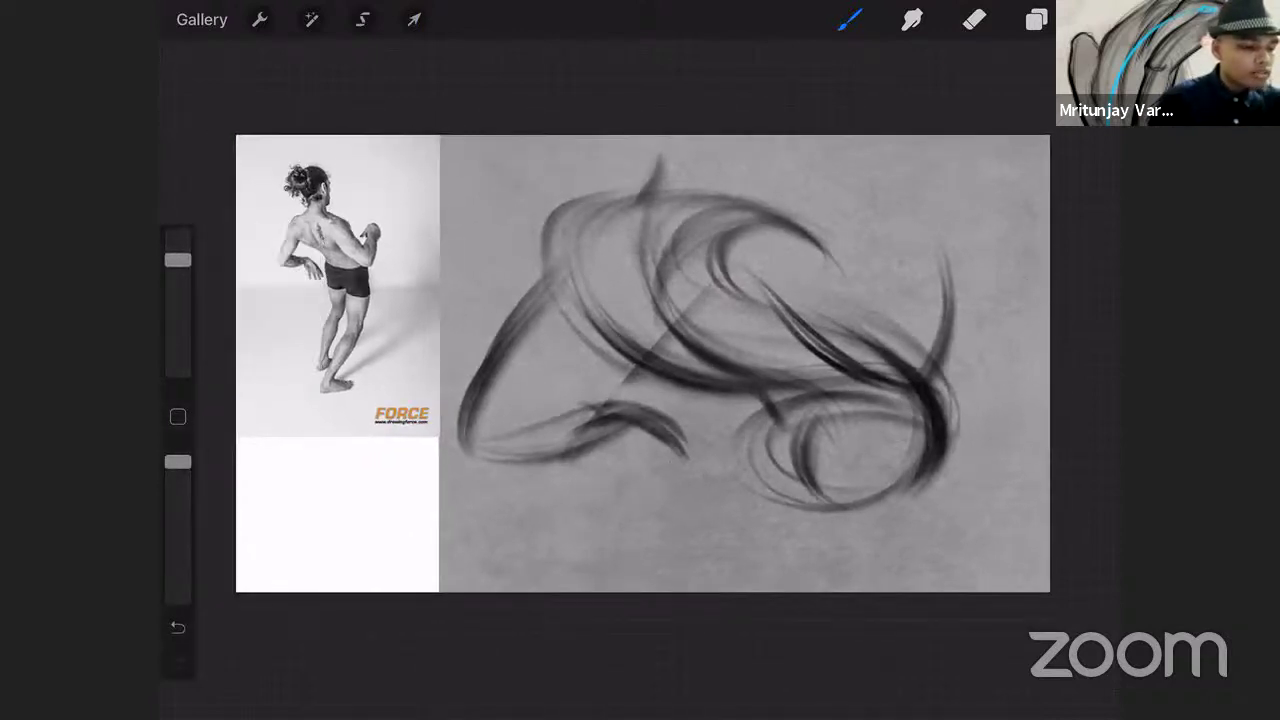
pyautogui.moveTo(744, 278); pyautogui.dragTo(780, 304)
pyautogui.moveTo(778, 228)
pyautogui.mouseDown()
pyautogui.moveTo(844, 298)
pyautogui.moveTo(832, 334)
pyautogui.moveTo(888, 380)
pyautogui.mouseUp()
pyautogui.moveTo(806, 300); pyautogui.dragTo(890, 366)
pyautogui.moveTo(940, 284); pyautogui.dragTo(920, 372)
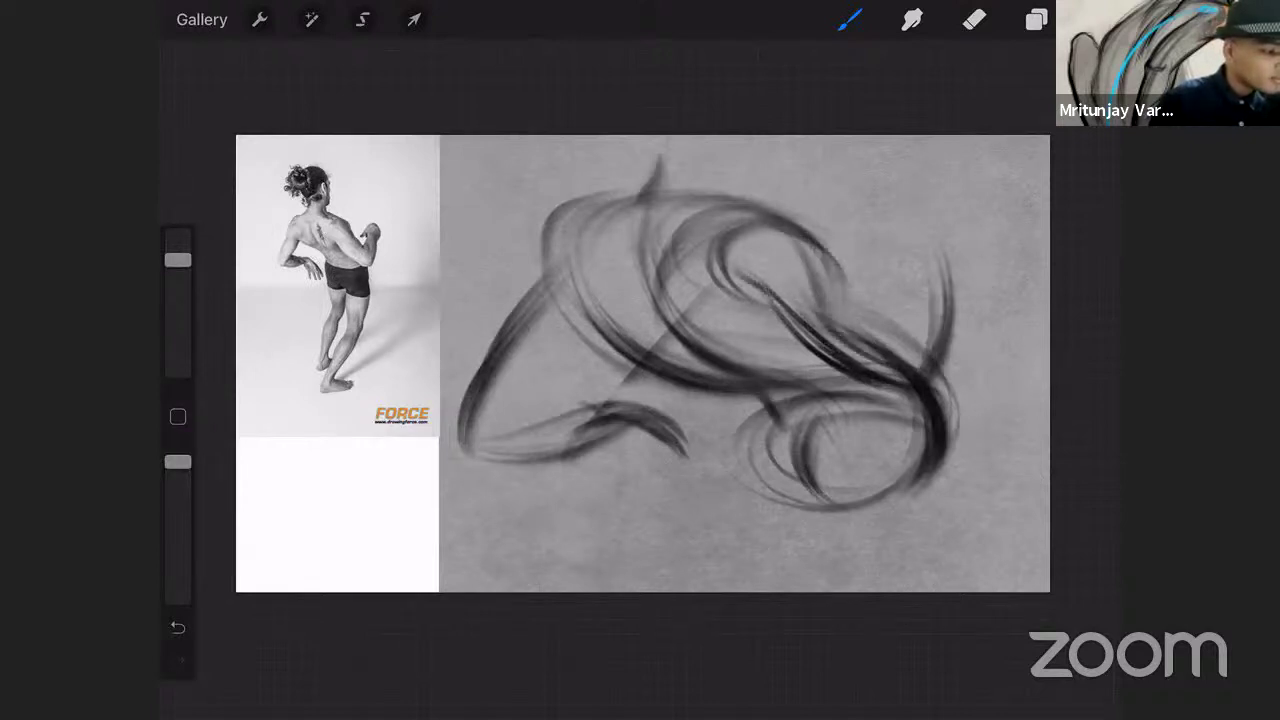
pyautogui.moveTo(962, 262)
pyautogui.mouseDown()
pyautogui.moveTo(950, 242)
pyautogui.moveTo(962, 258)
pyautogui.moveTo(886, 284)
pyautogui.mouseUp()
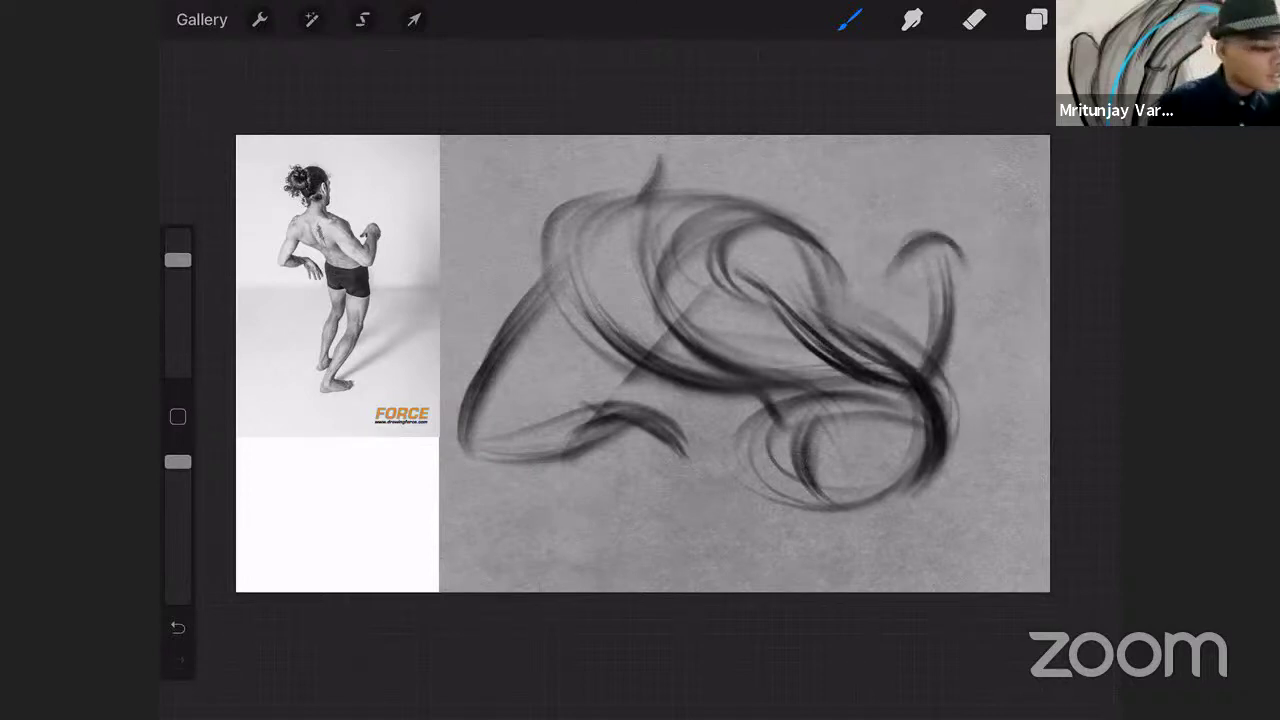
# Darken the outer shoulder curve and thicken the bent arm's upper stroke down to the elbow.
pyautogui.moveTo(620, 196)
pyautogui.mouseDown()
pyautogui.moveTo(548, 246)
pyautogui.moveTo(478, 412)
pyautogui.mouseUp()
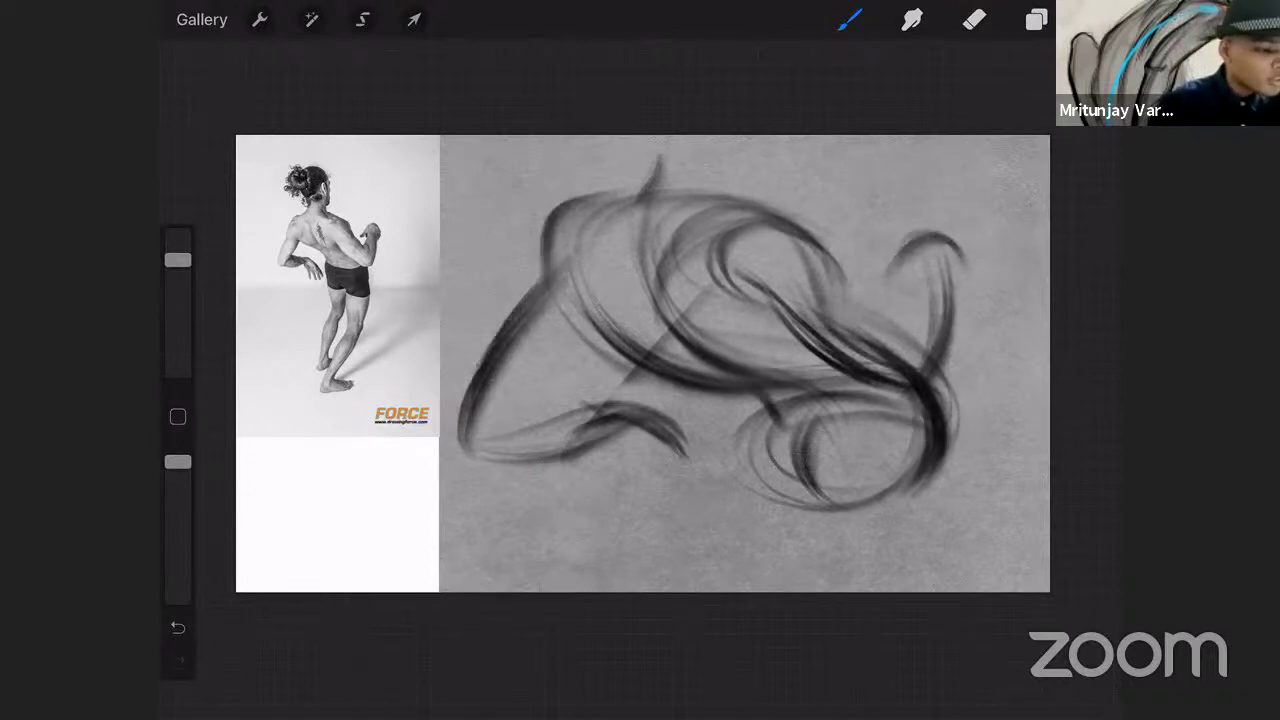
pyautogui.moveTo(568, 270); pyautogui.dragTo(472, 446)
pyautogui.moveTo(550, 294)
pyautogui.mouseDown()
pyautogui.moveTo(470, 448)
pyautogui.moveTo(598, 452)
pyautogui.mouseUp()
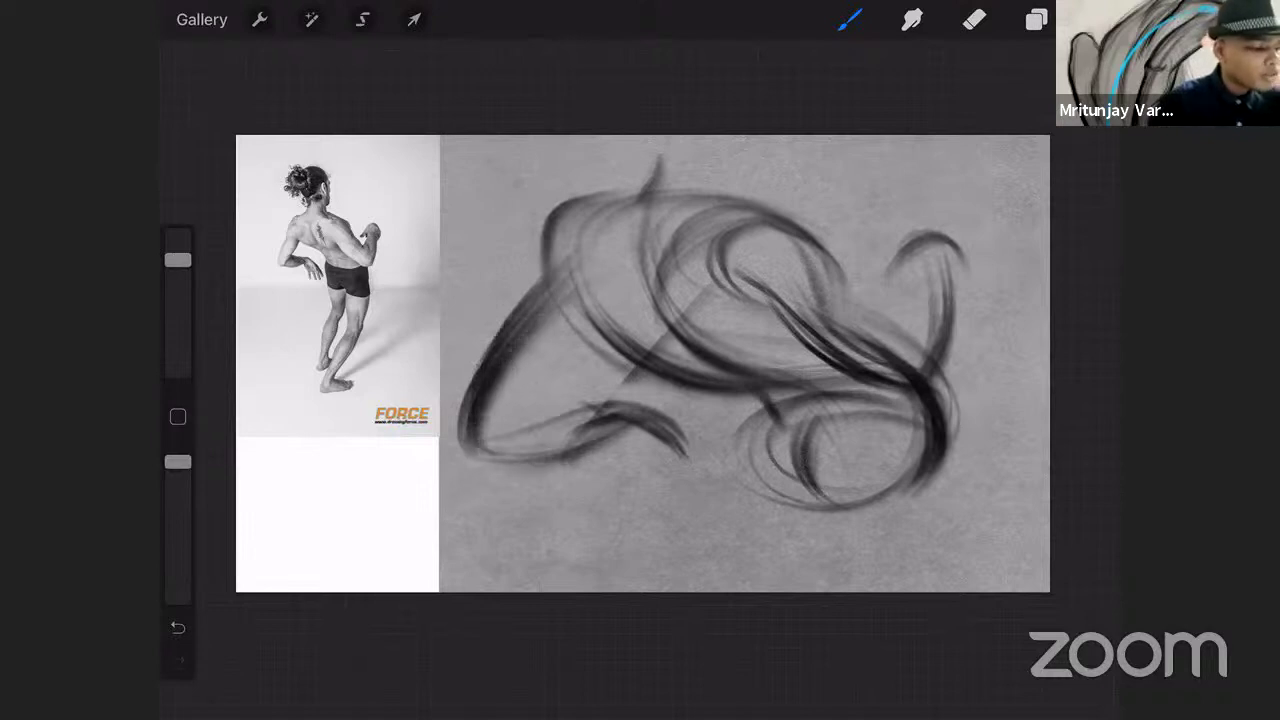
# Draw overlapping leg curves sweeping from the dark hip mass down to the canvas's bottom edge.
pyautogui.moveTo(932, 428); pyautogui.dragTo(882, 590)
pyautogui.moveTo(926, 402); pyautogui.dragTo(876, 590)
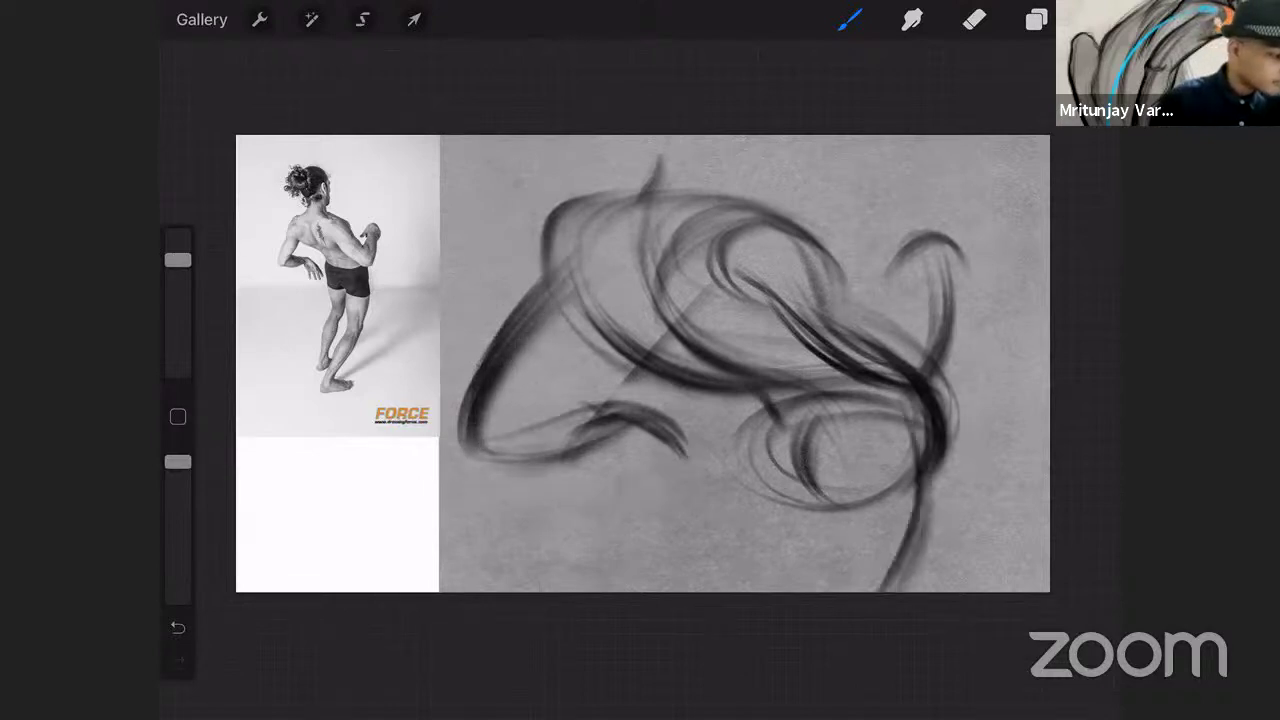
pyautogui.moveTo(938, 472); pyautogui.dragTo(894, 590)
pyautogui.moveTo(954, 514); pyautogui.dragTo(922, 590)
# Scale the whole drawing down uniformly and move it up to leave room for the legs.
pyautogui.click(413, 19)
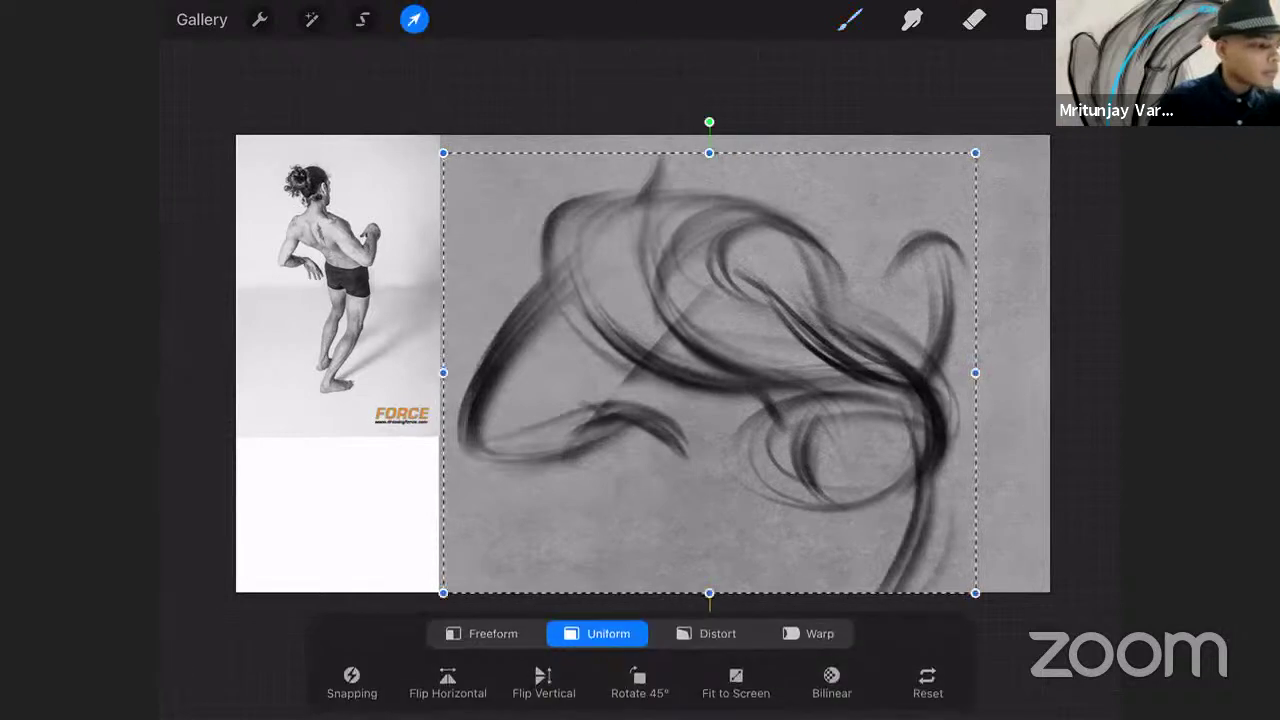
pyautogui.moveTo(974, 151); pyautogui.dragTo(829, 273)
pyautogui.moveTo(636, 432); pyautogui.dragTo(721, 304)
pyautogui.click(414, 19)
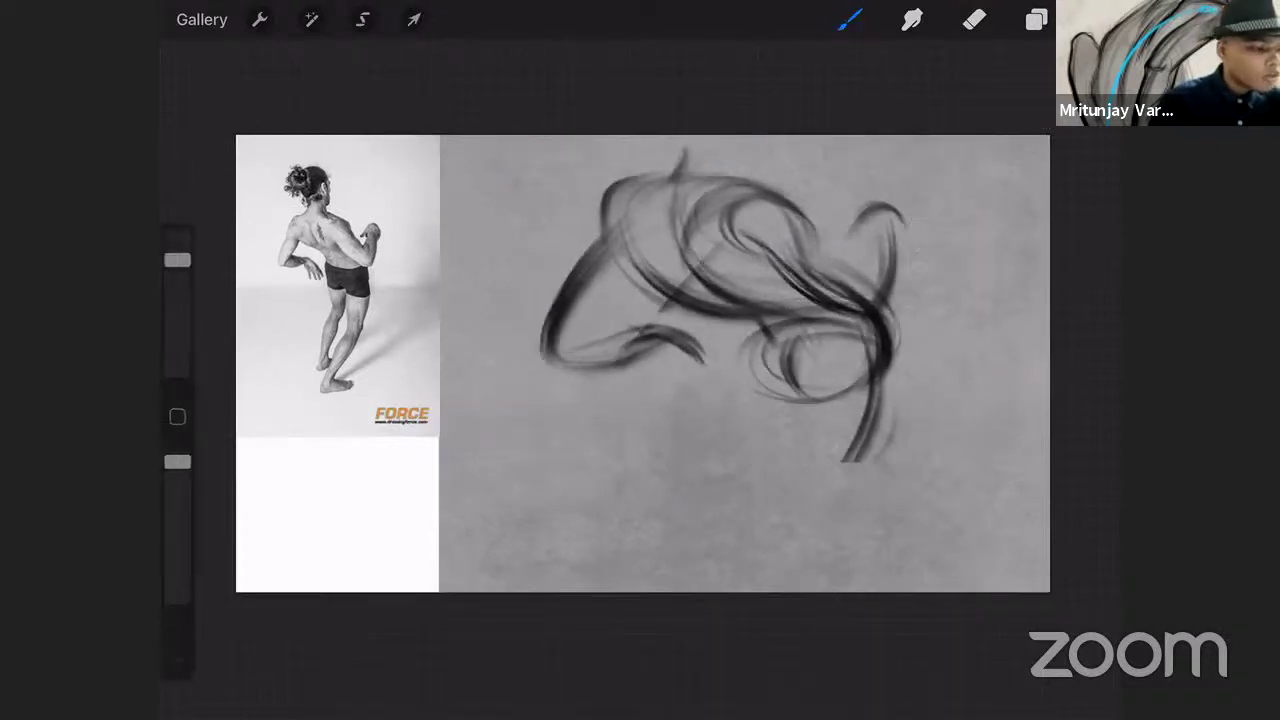
# Erase the cut-off leg curve below the hip and redraw it as a longer arc reaching the canvas's bottom edge.
pyautogui.click(974, 19)
pyautogui.moveTo(845, 460)
pyautogui.mouseDown()
pyautogui.moveTo(876, 432)
pyautogui.moveTo(872, 404)
pyautogui.mouseUp()
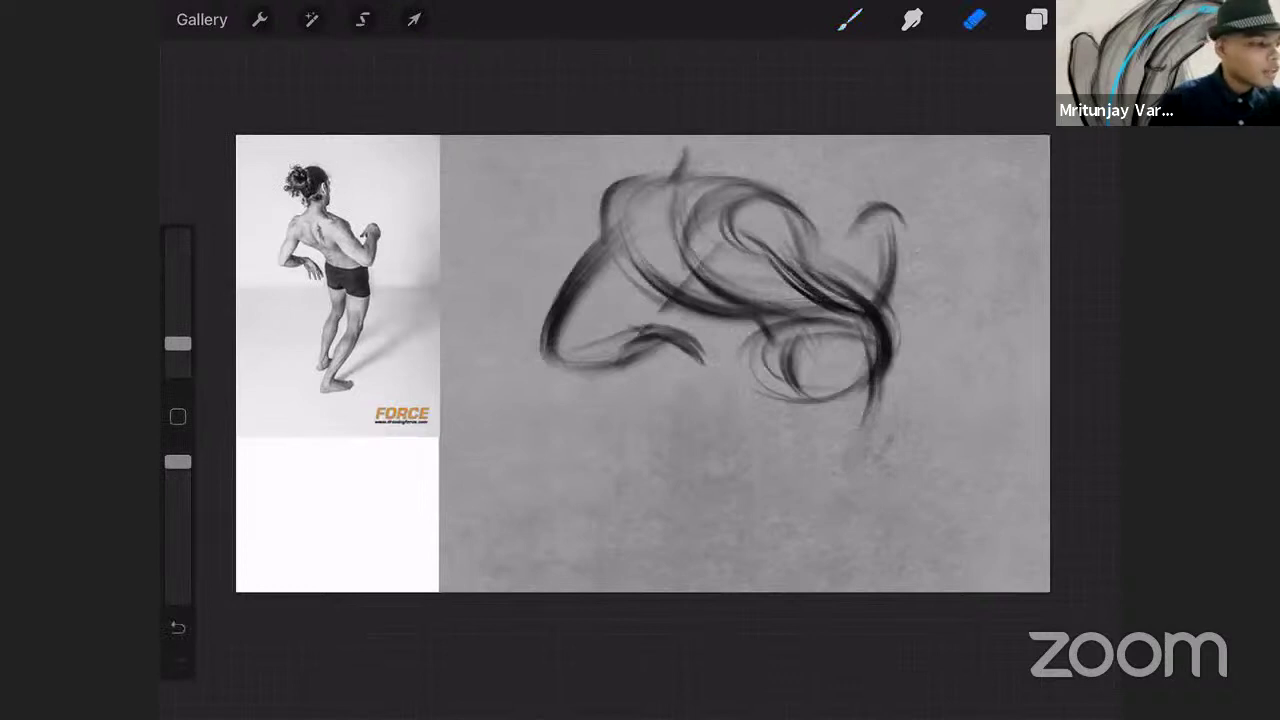
pyautogui.click(850, 19)
pyautogui.moveTo(880, 360); pyautogui.dragTo(802, 586)
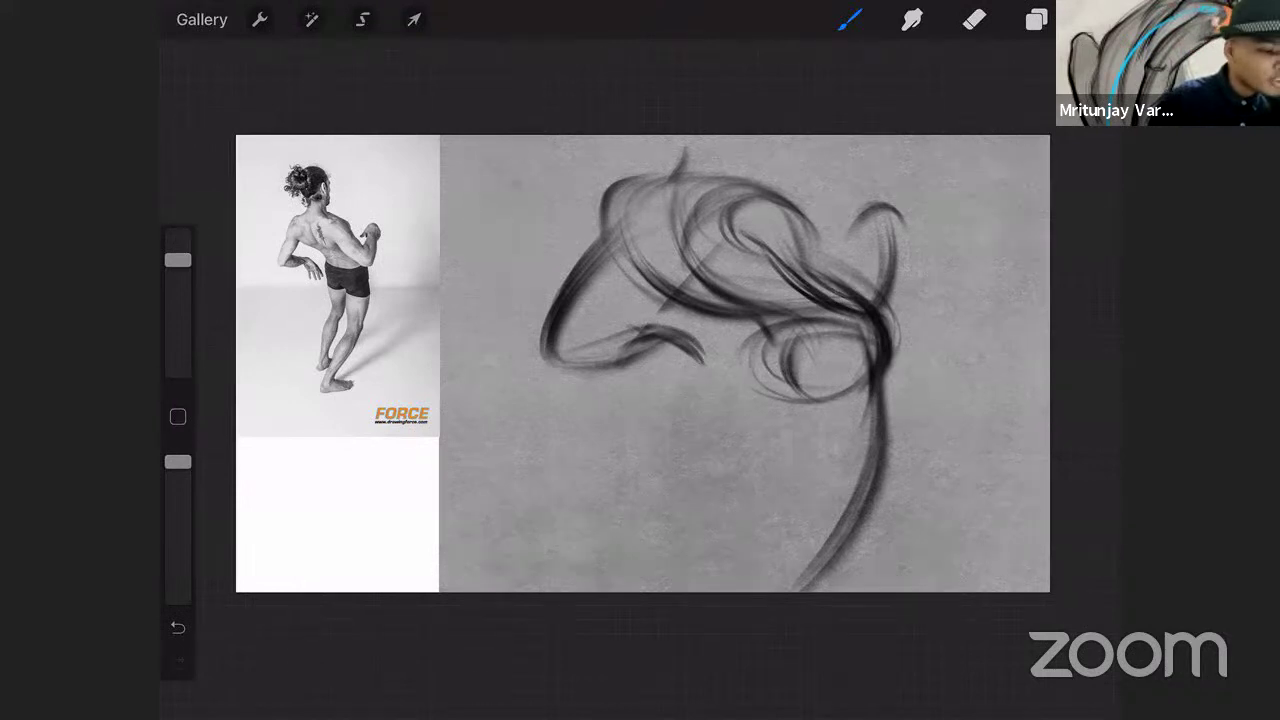
# Draw the inner leg's S-curve from the oval to the canvas's bottom edge, and thicken the outer leg's lower end.
pyautogui.moveTo(798, 410); pyautogui.dragTo(782, 488)
pyautogui.moveTo(794, 362); pyautogui.dragTo(775, 502)
pyautogui.moveTo(800, 448); pyautogui.dragTo(705, 590)
pyautogui.moveTo(768, 468); pyautogui.dragTo(718, 590)
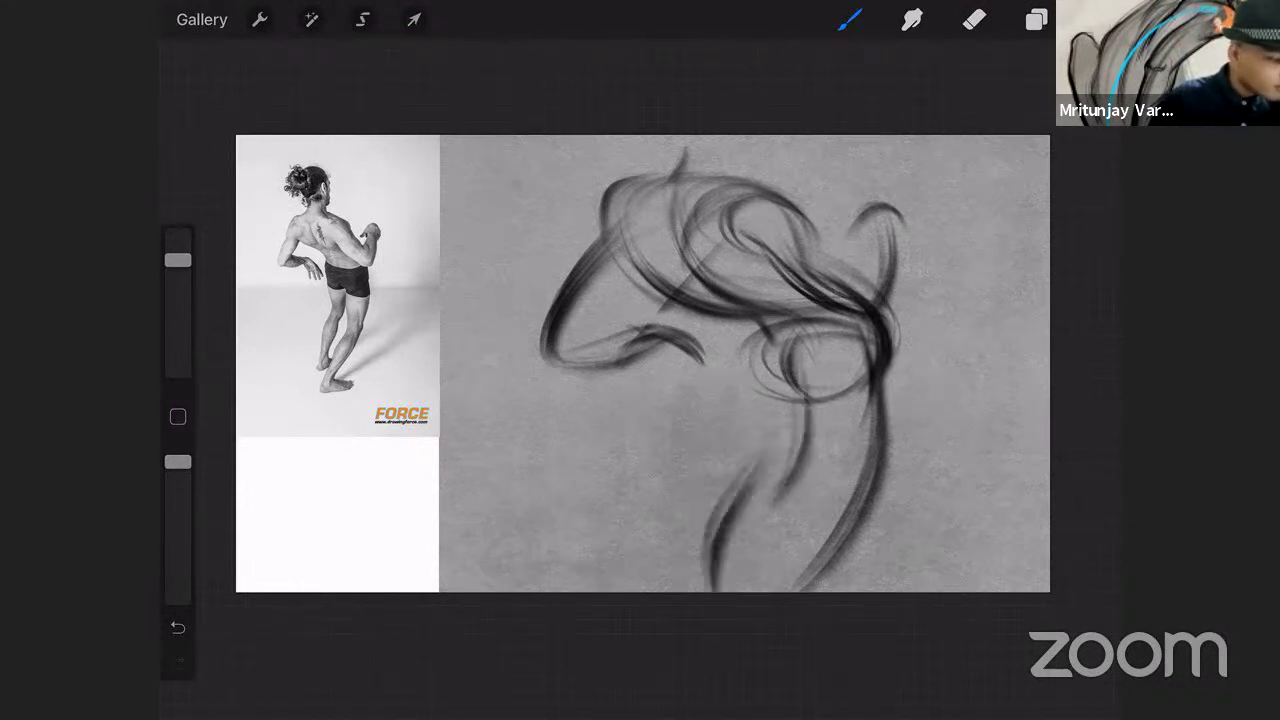
pyautogui.moveTo(790, 445); pyautogui.dragTo(724, 590)
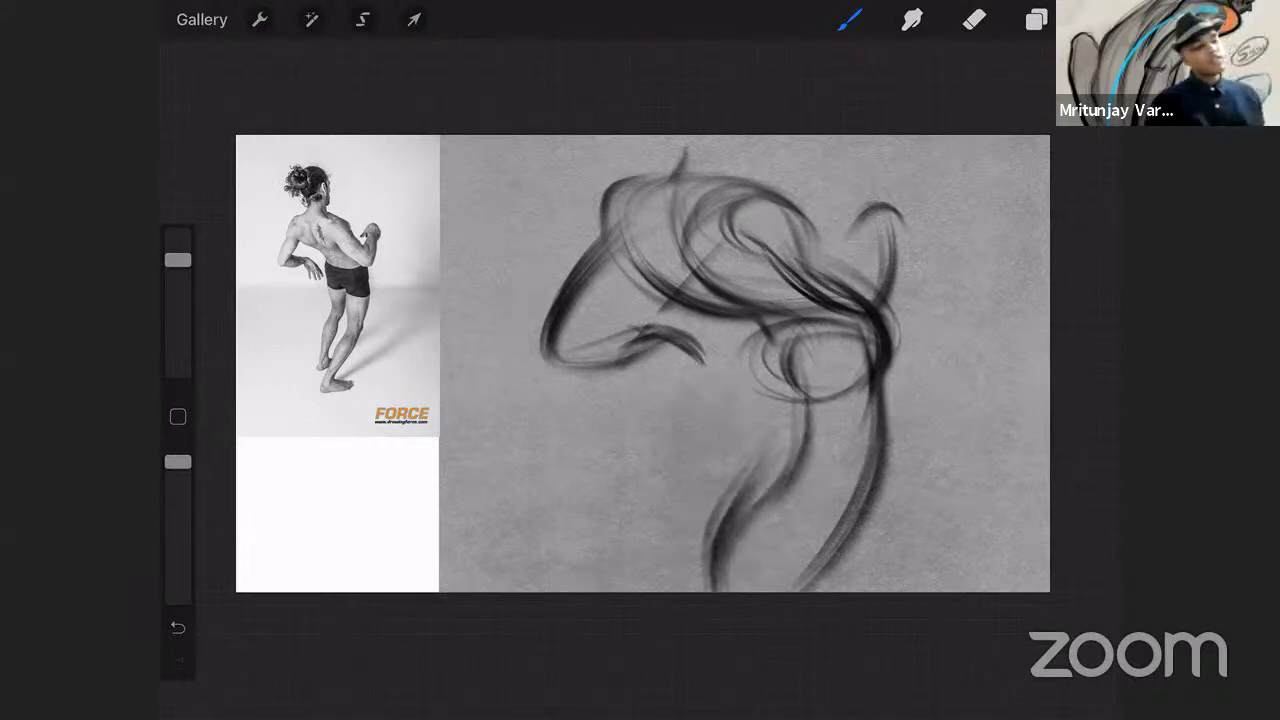
pyautogui.moveTo(868, 456); pyautogui.dragTo(800, 589)
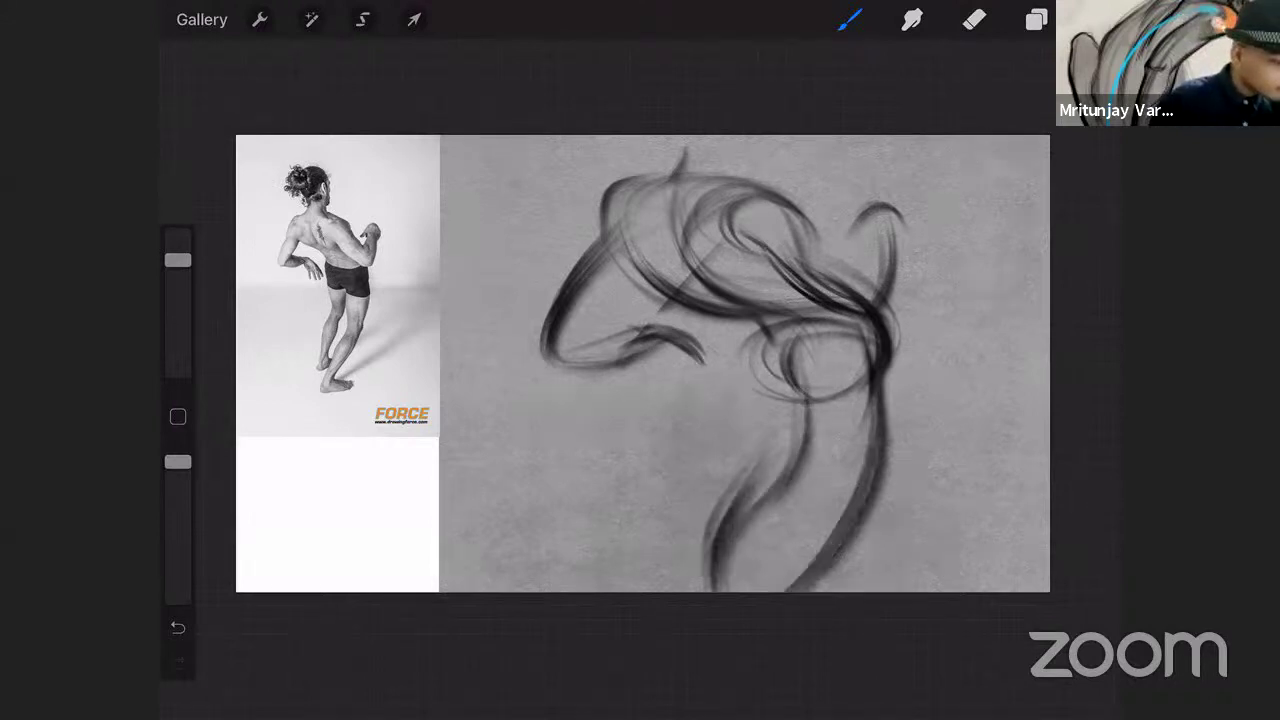
pyautogui.moveTo(838, 532); pyautogui.dragTo(774, 590)
# Shrink the figure uniformly again and place it higher on the canvas to make space for the feet.
pyautogui.click(414, 19)
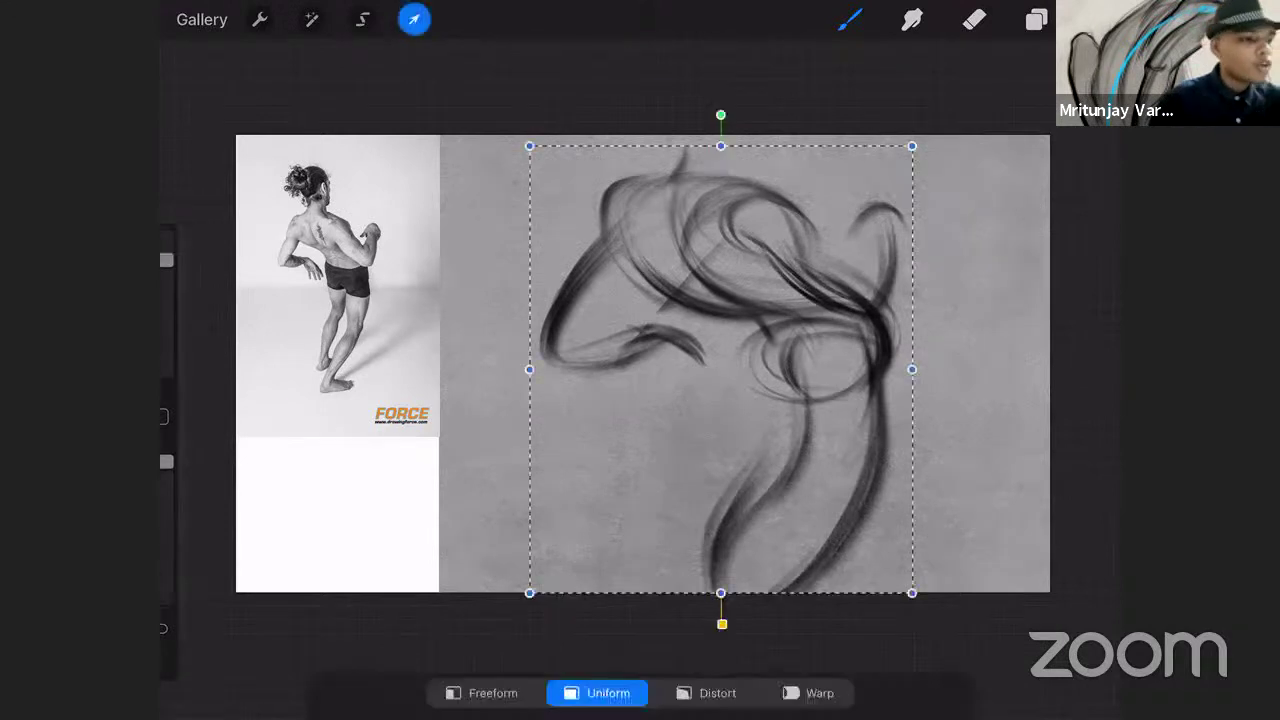
pyautogui.moveTo(911, 146); pyautogui.dragTo(834, 234)
pyautogui.moveTo(682, 413); pyautogui.dragTo(728, 340)
pyautogui.click(414, 19)
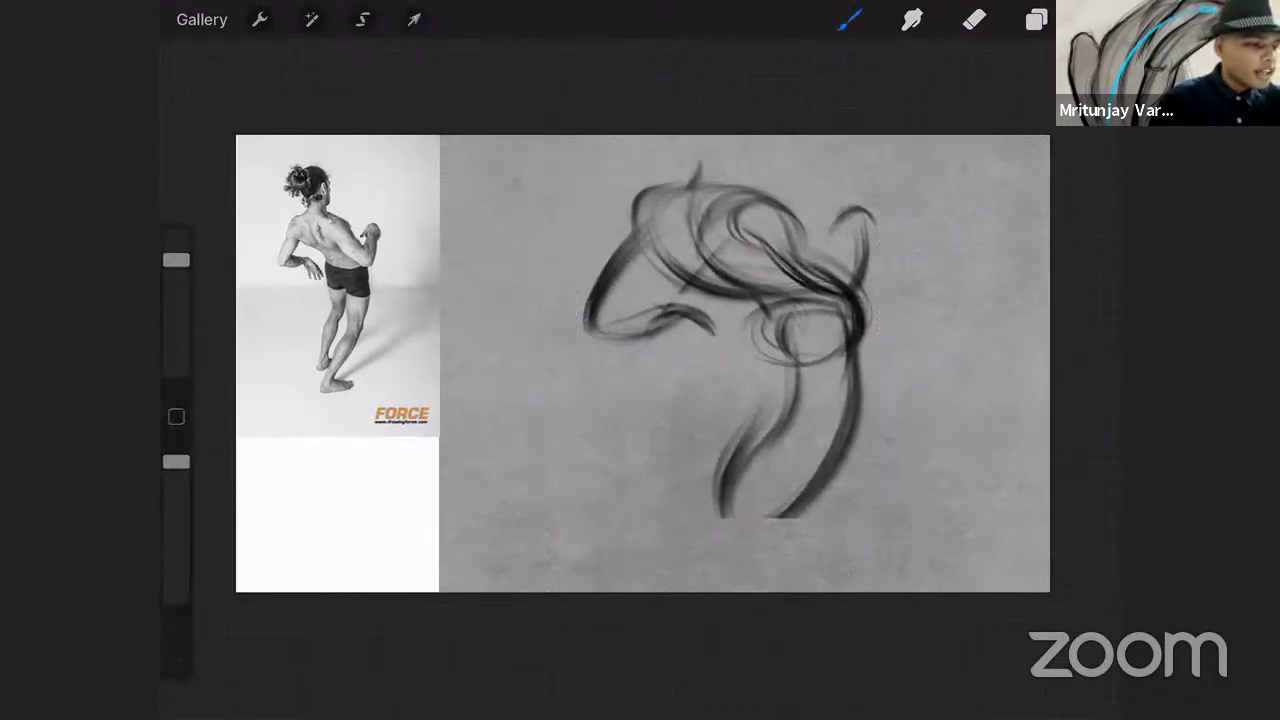
# Extend the outer leg into an ankle and foot using a smaller brush, and taper the inner leg down to its ankle.
pyautogui.moveTo(818, 466); pyautogui.dragTo(728, 546)
pyautogui.moveTo(824, 490); pyautogui.dragTo(736, 544)
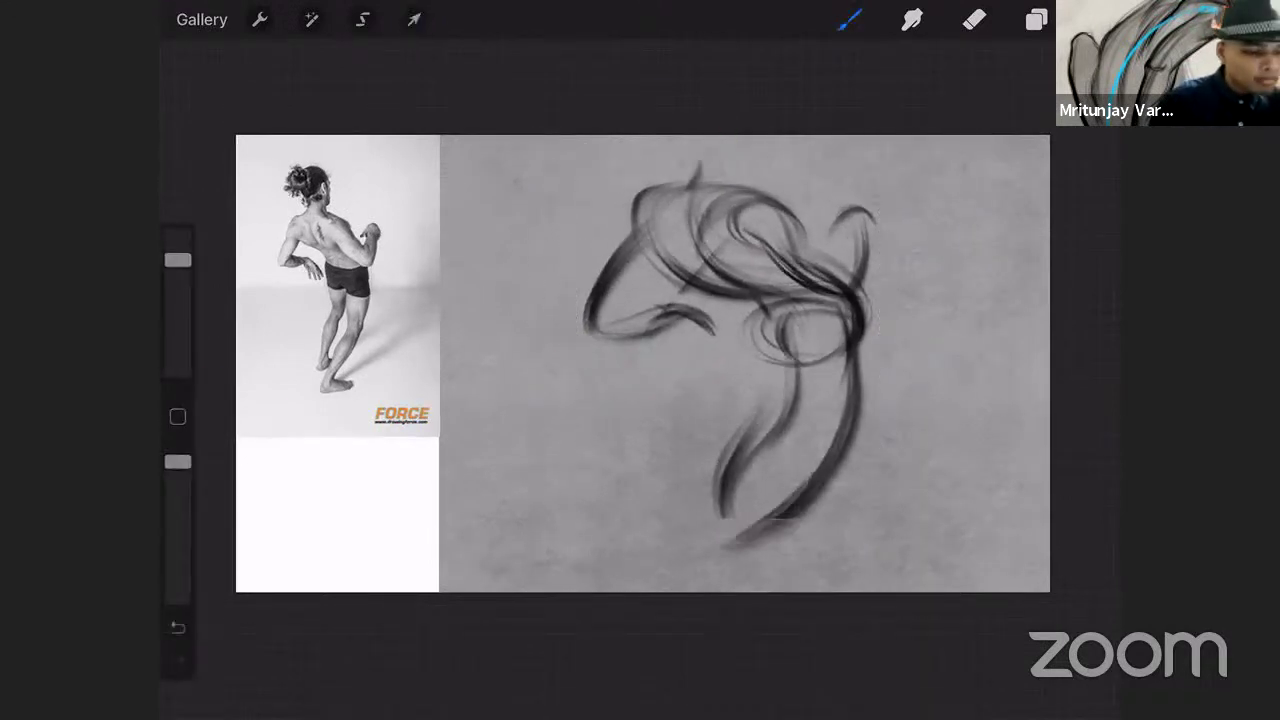
pyautogui.moveTo(178, 260); pyautogui.dragTo(178, 320)
pyautogui.moveTo(768, 504)
pyautogui.mouseDown()
pyautogui.moveTo(704, 584)
pyautogui.moveTo(726, 570)
pyautogui.mouseUp()
pyautogui.moveTo(782, 486)
pyautogui.mouseDown()
pyautogui.moveTo(714, 582)
pyautogui.moveTo(750, 576)
pyautogui.mouseUp()
pyautogui.moveTo(818, 552); pyautogui.dragTo(724, 570)
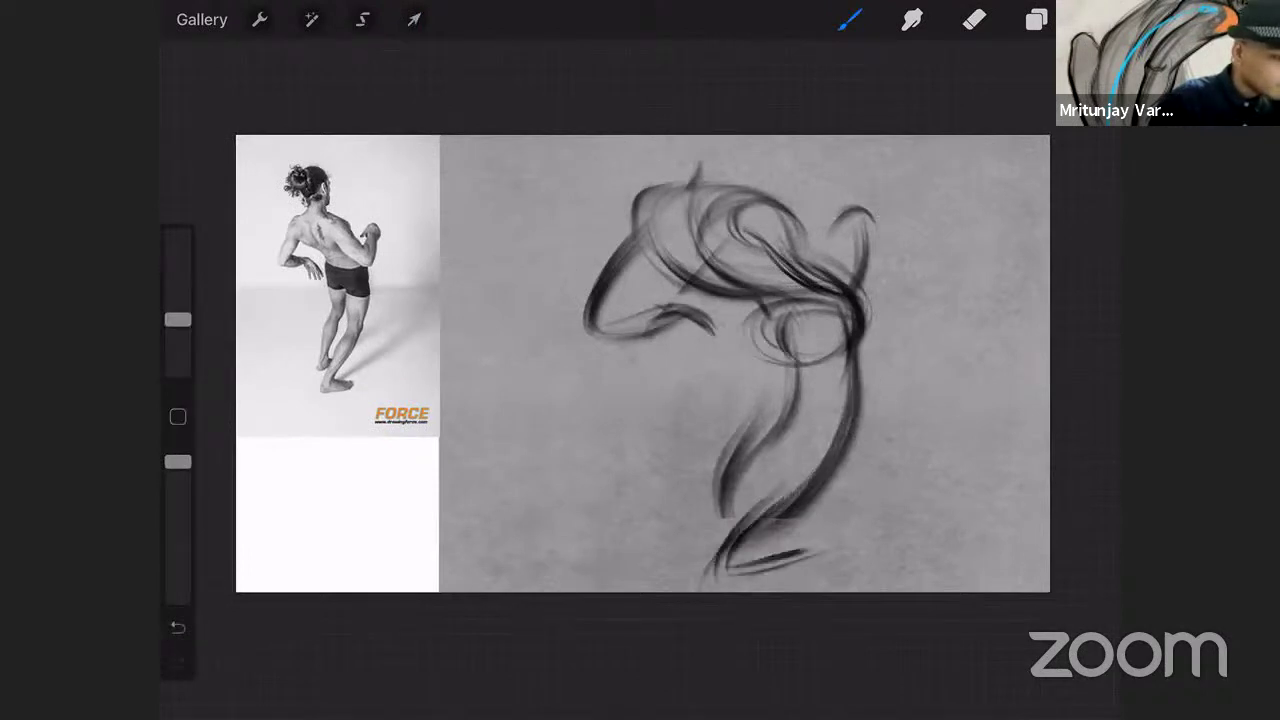
pyautogui.moveTo(722, 482); pyautogui.dragTo(714, 544)
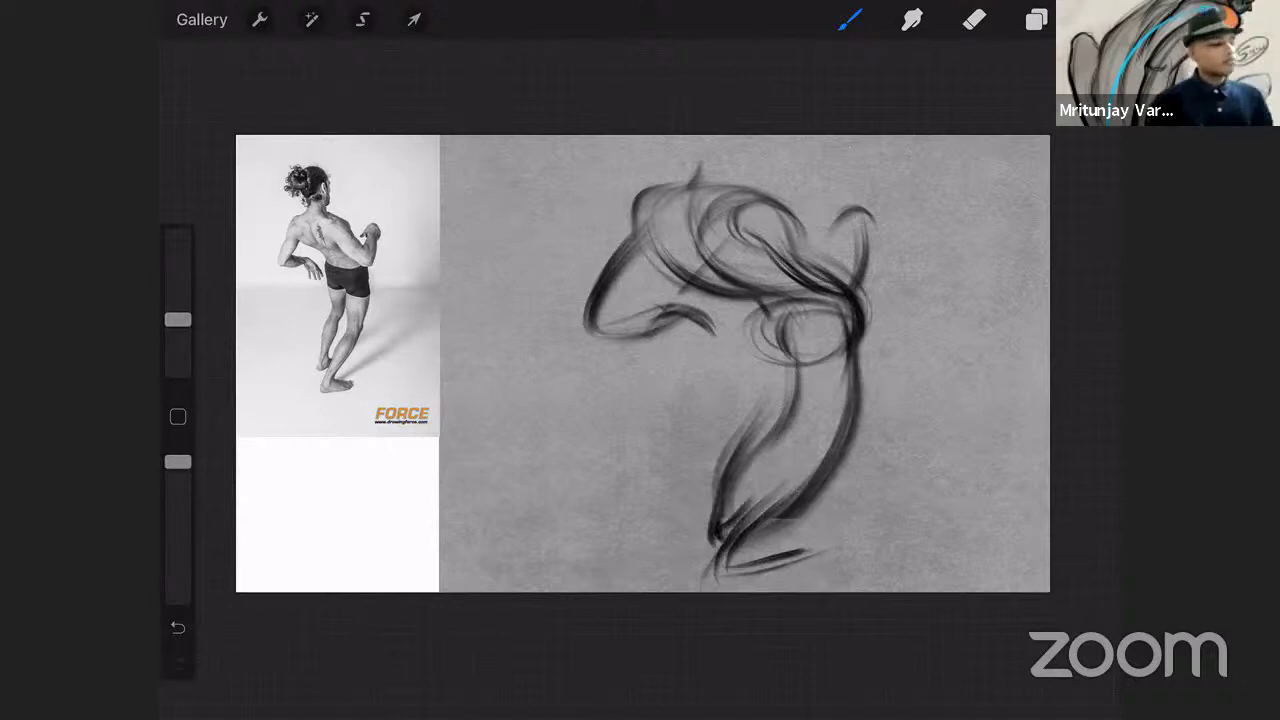
# Draw two neck lines up from the shoulders to the canvas's top edge, with a small loop beside them.
pyautogui.moveTo(700, 138)
pyautogui.mouseDown()
pyautogui.moveTo(690, 168)
pyautogui.moveTo(730, 190)
pyautogui.mouseUp()
pyautogui.moveTo(740, 138); pyautogui.dragTo(742, 186)
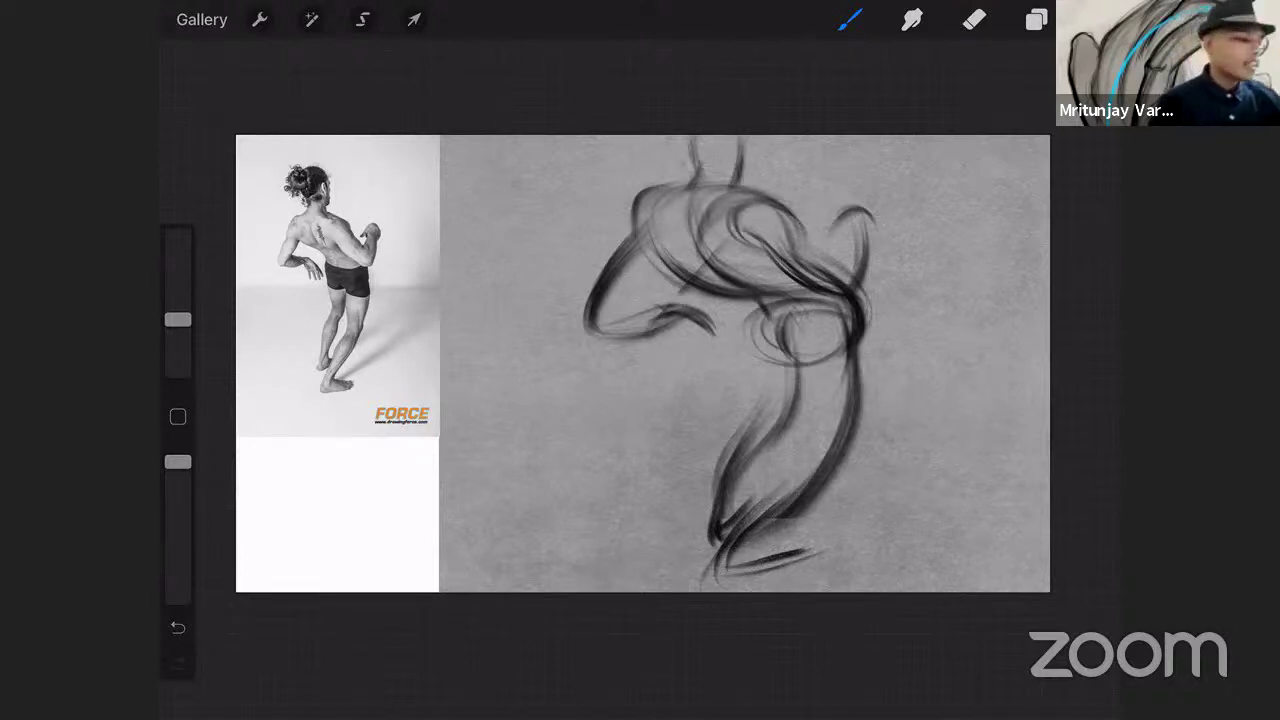
pyautogui.moveTo(756, 142); pyautogui.dragTo(770, 156)
# Add a small hook beyond the foot's tip and shade over the cut edge across the lower leg.
pyautogui.moveTo(838, 528); pyautogui.dragTo(845, 541)
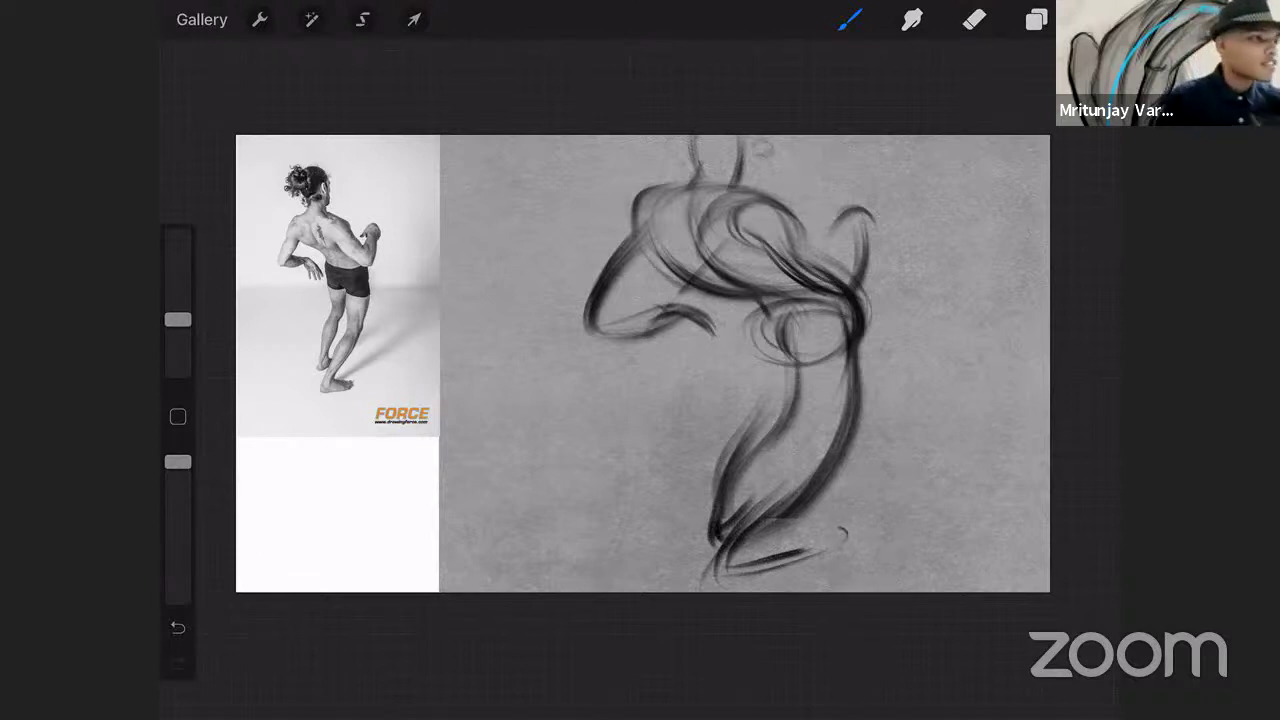
pyautogui.moveTo(778, 523); pyautogui.dragTo(748, 548)
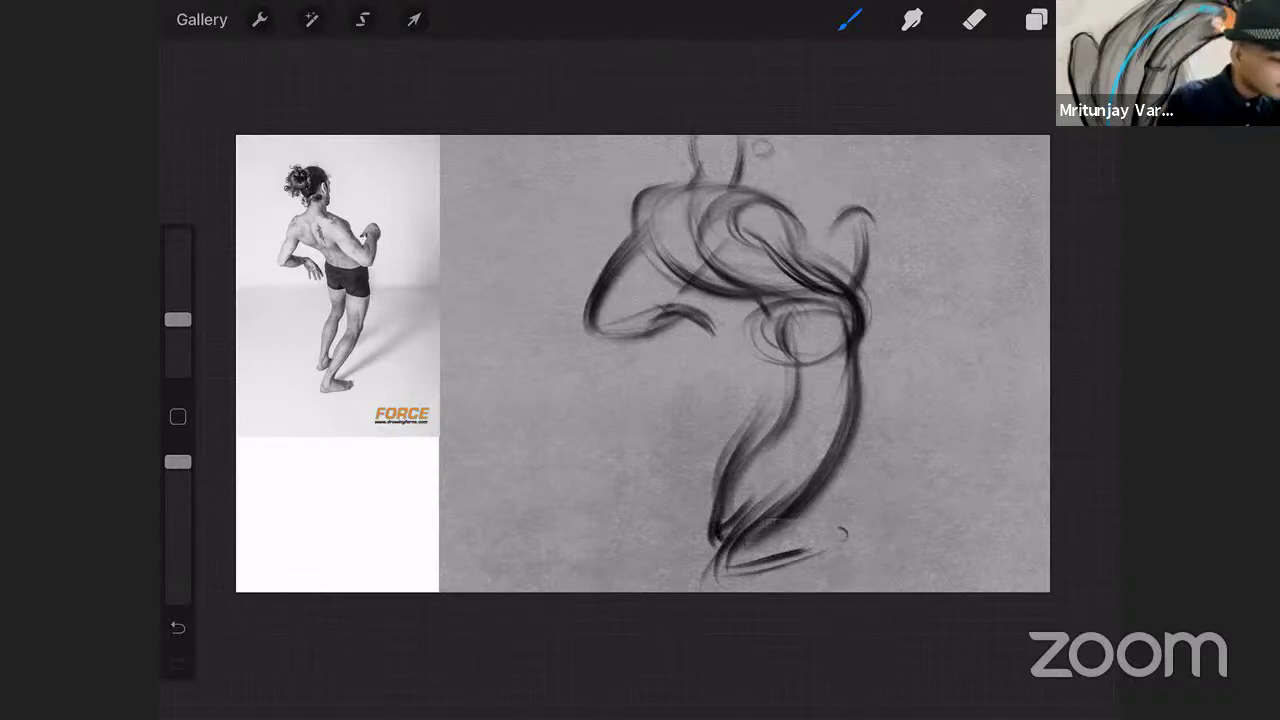
pyautogui.moveTo(804, 488)
pyautogui.mouseDown()
pyautogui.moveTo(730, 573)
pyautogui.moveTo(826, 533)
pyautogui.mouseUp()
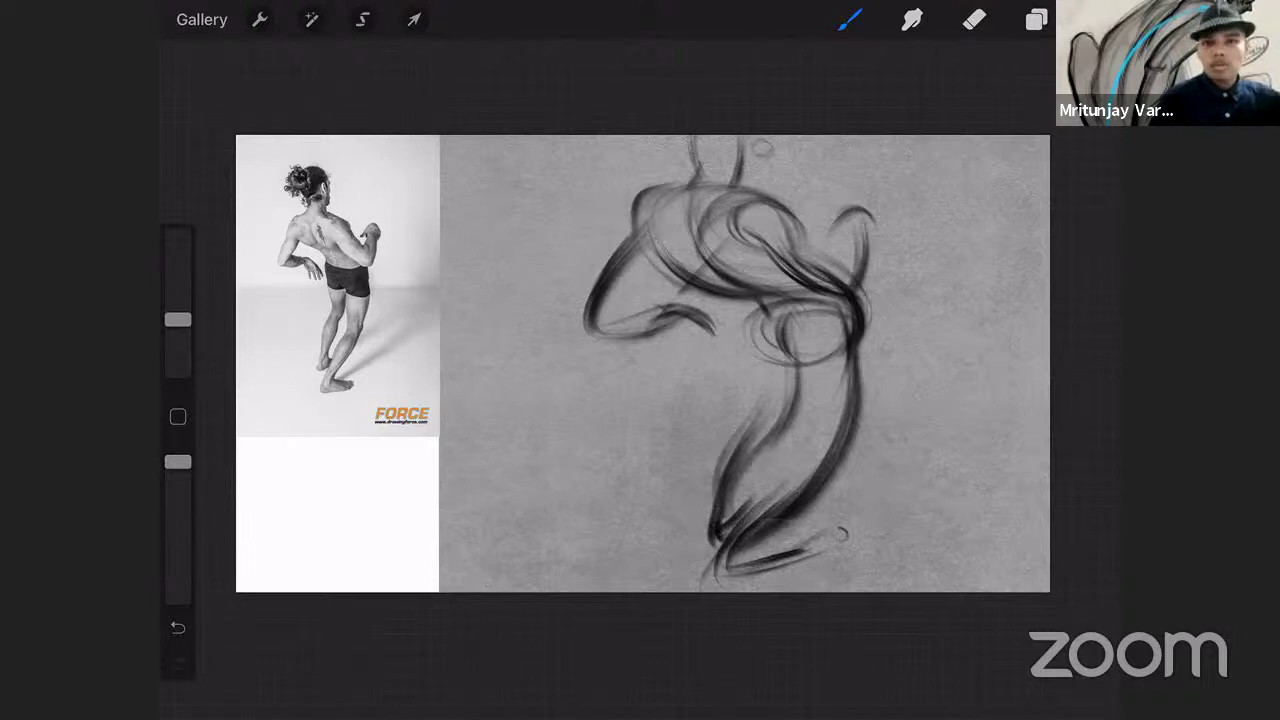
# Hide Layer 5 and the standing reference image, and show the seated pose reference on the top Inserted Image layer.
pyautogui.click(1036, 19)
pyautogui.click(1078, 204)
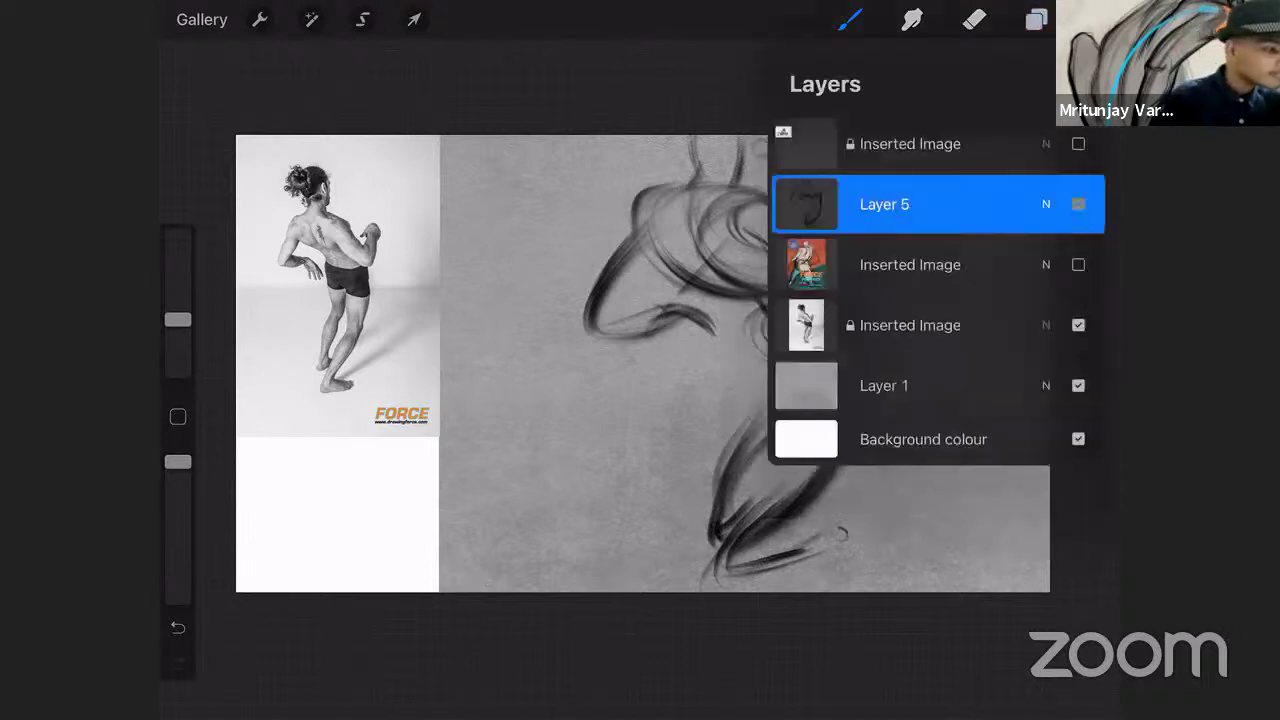
pyautogui.click(1078, 325)
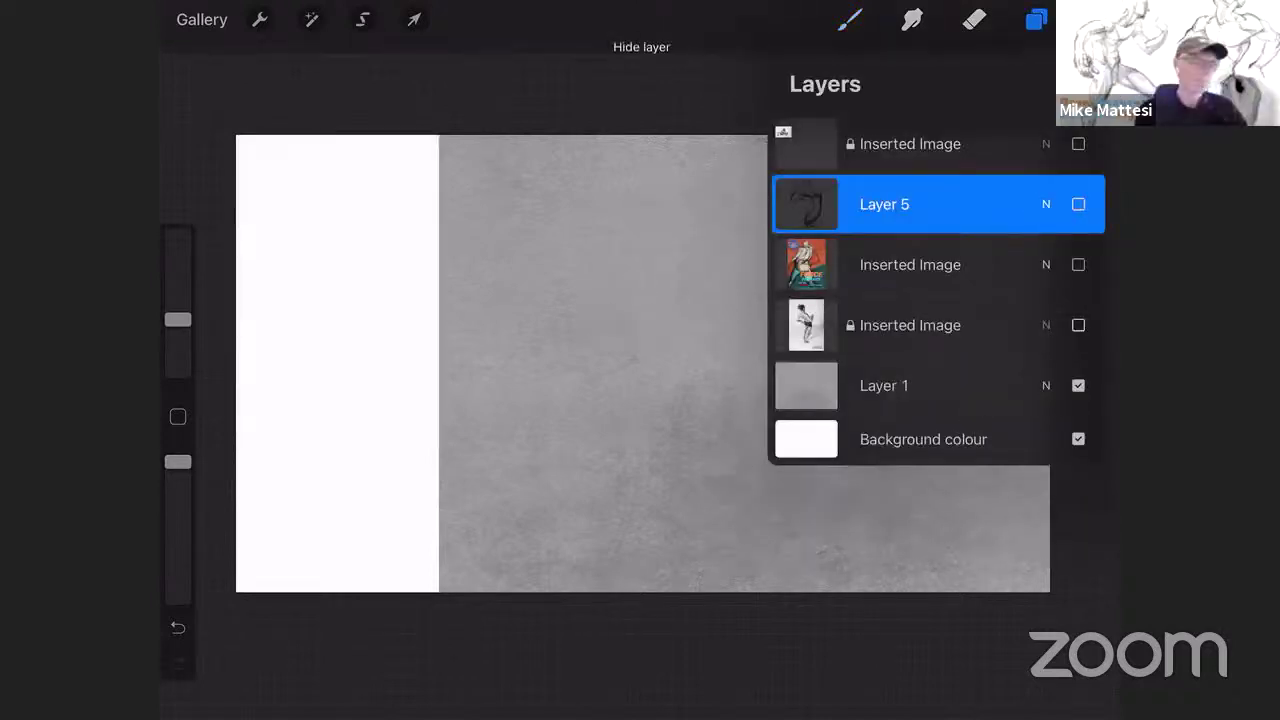
pyautogui.click(1078, 143)
# Add a new empty layer above the seated pose reference and increase the brush size for drawing.
pyautogui.click(910, 143)
pyautogui.click(1085, 84)
pyautogui.click(1036, 19)
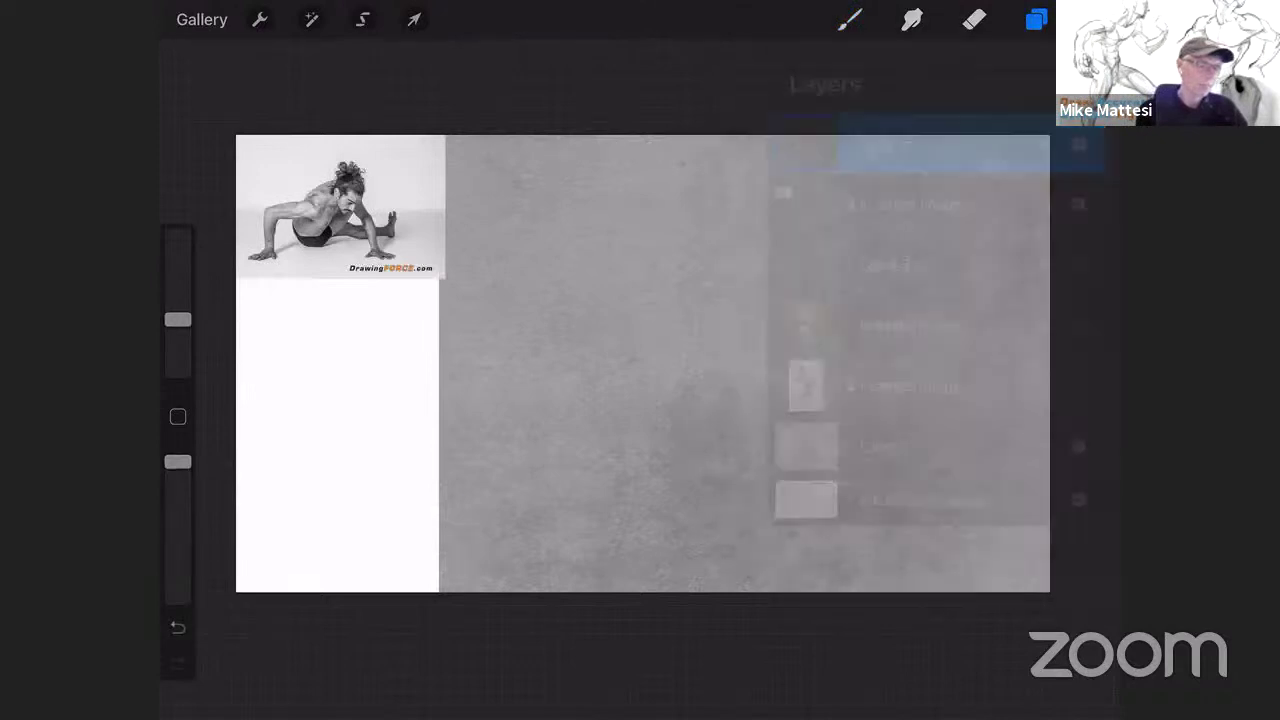
pyautogui.scroll(1, 686, 363)
pyautogui.scroll(1, 640, 381)
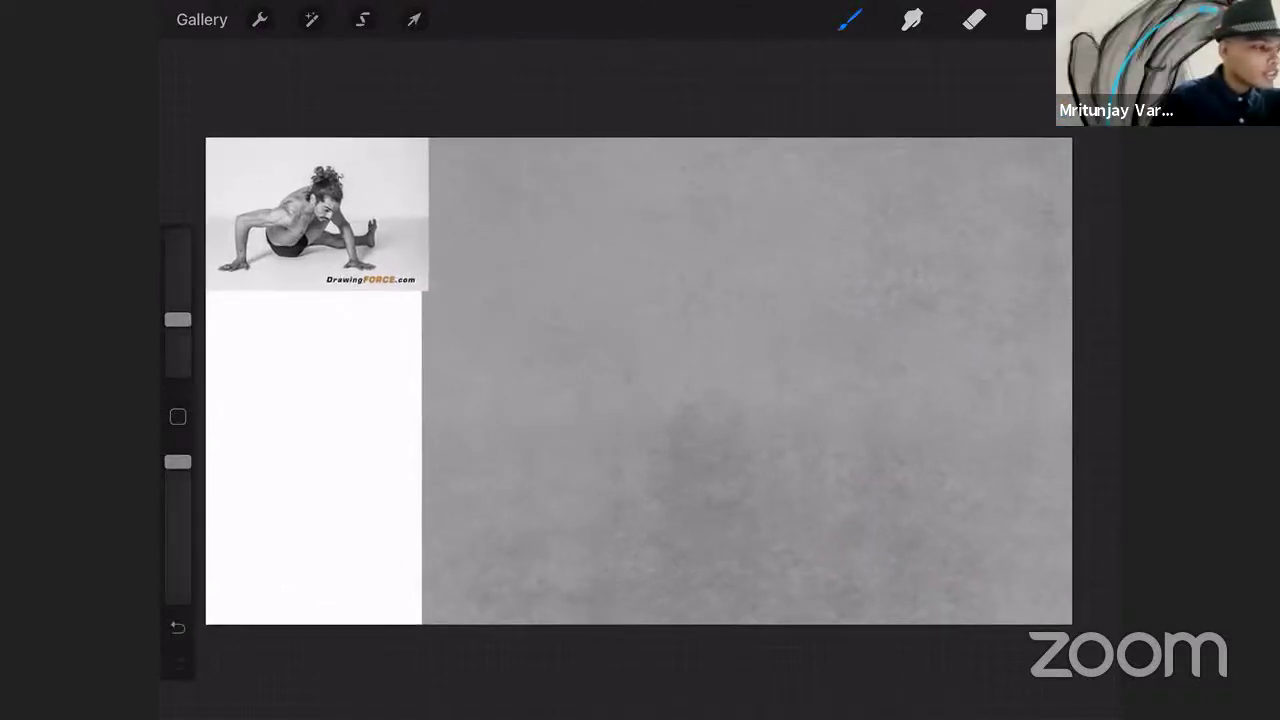
pyautogui.moveTo(178, 319); pyautogui.dragTo(178, 265)
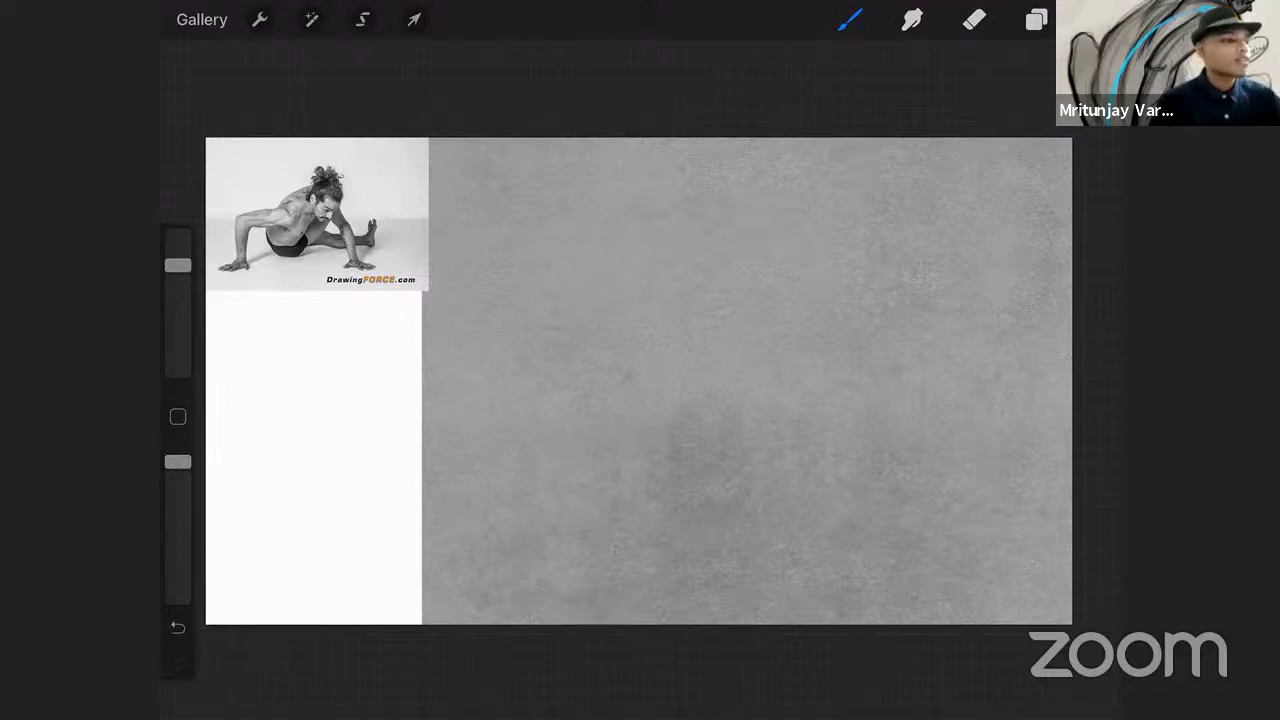
# Choose the PSKI Clean Pencil brush from the FORCE set and reduce the brush size slightly.
pyautogui.click(850, 19)
pyautogui.click(922, 456)
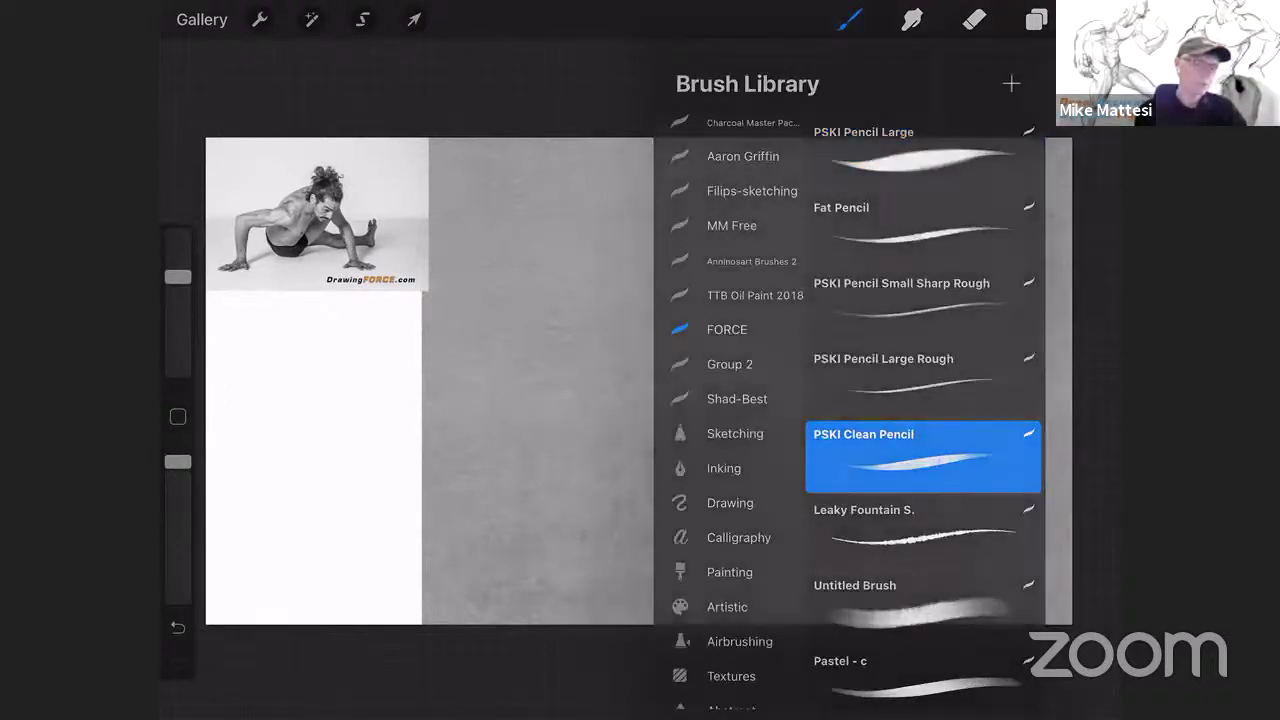
pyautogui.click(850, 19)
pyautogui.moveTo(178, 277)
pyautogui.mouseDown()
pyautogui.moveTo(178, 260)
pyautogui.moveTo(178, 285)
pyautogui.mouseUp()
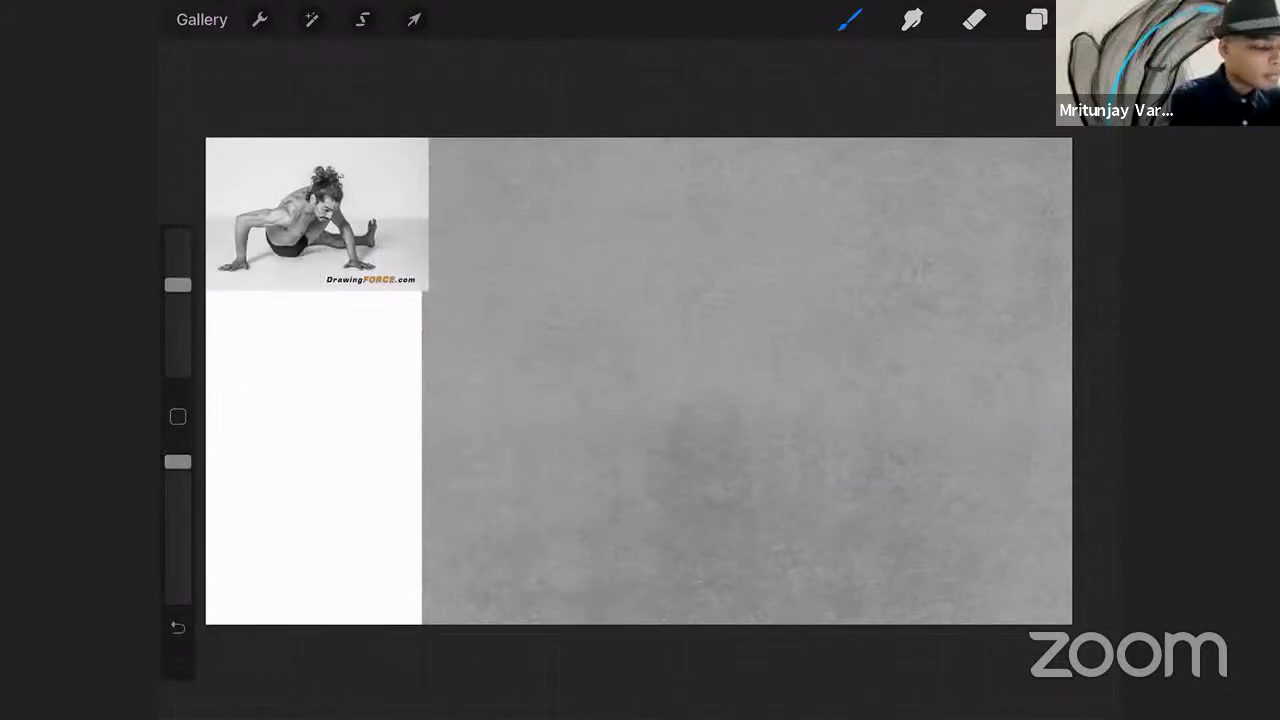
pyautogui.moveTo(557, 450)
pyautogui.mouseDown()
pyautogui.moveTo(735, 201)
pyautogui.moveTo(765, 207)
pyautogui.mouseUp()
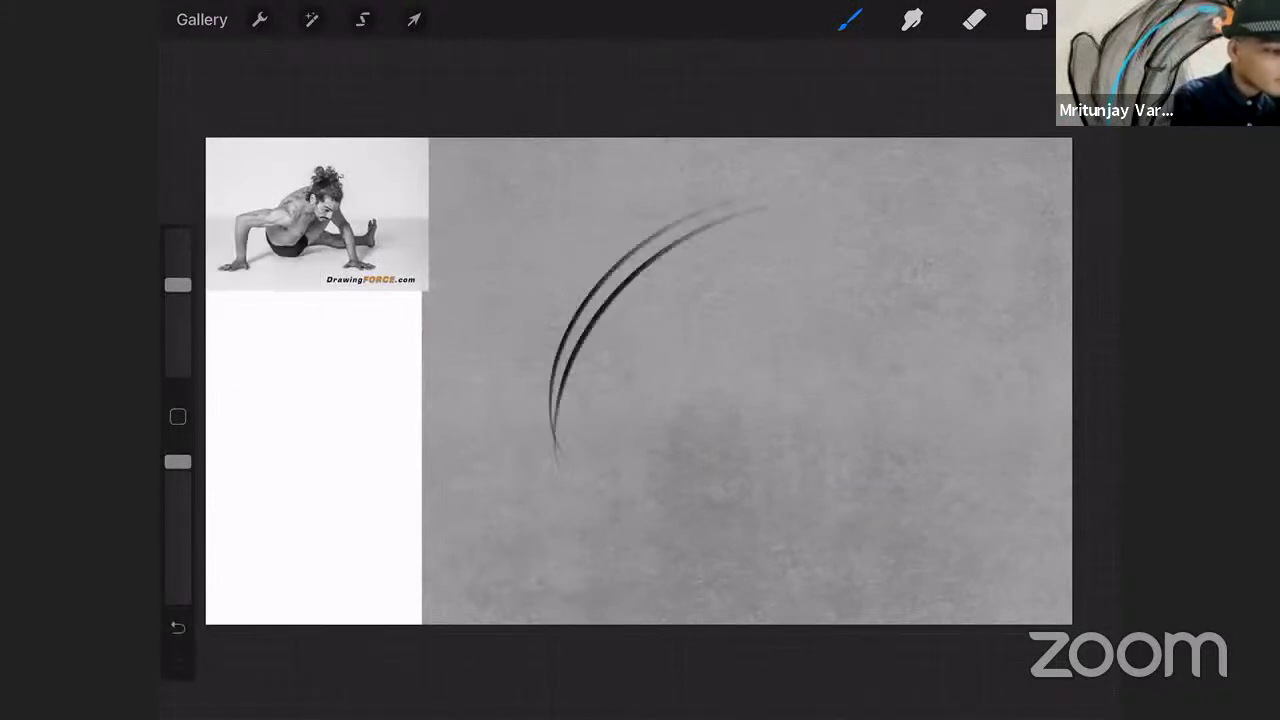
pyautogui.hotkey('ctrl', 'z')
pyautogui.hotkey('ctrl', 'z')
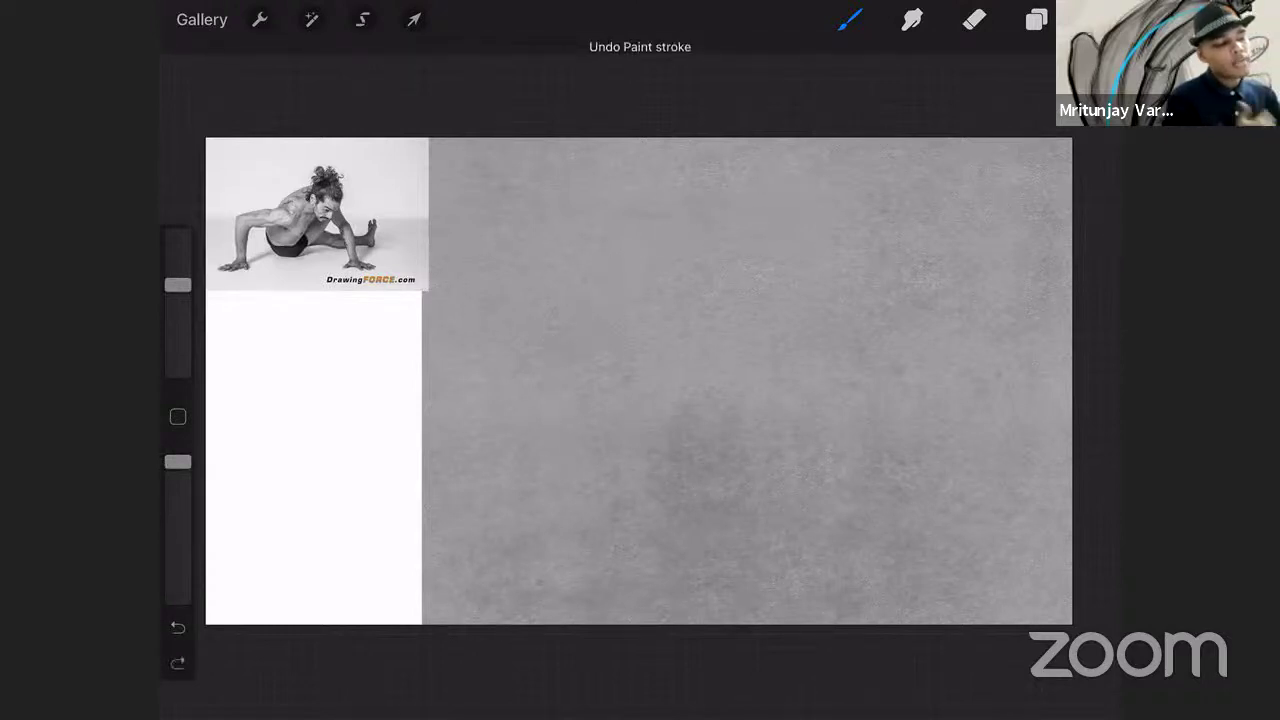
# Draw the sweeping arc of the back, reinforce it over the far shoulder and curl it back under the chest.
pyautogui.moveTo(857, 207); pyautogui.dragTo(528, 472)
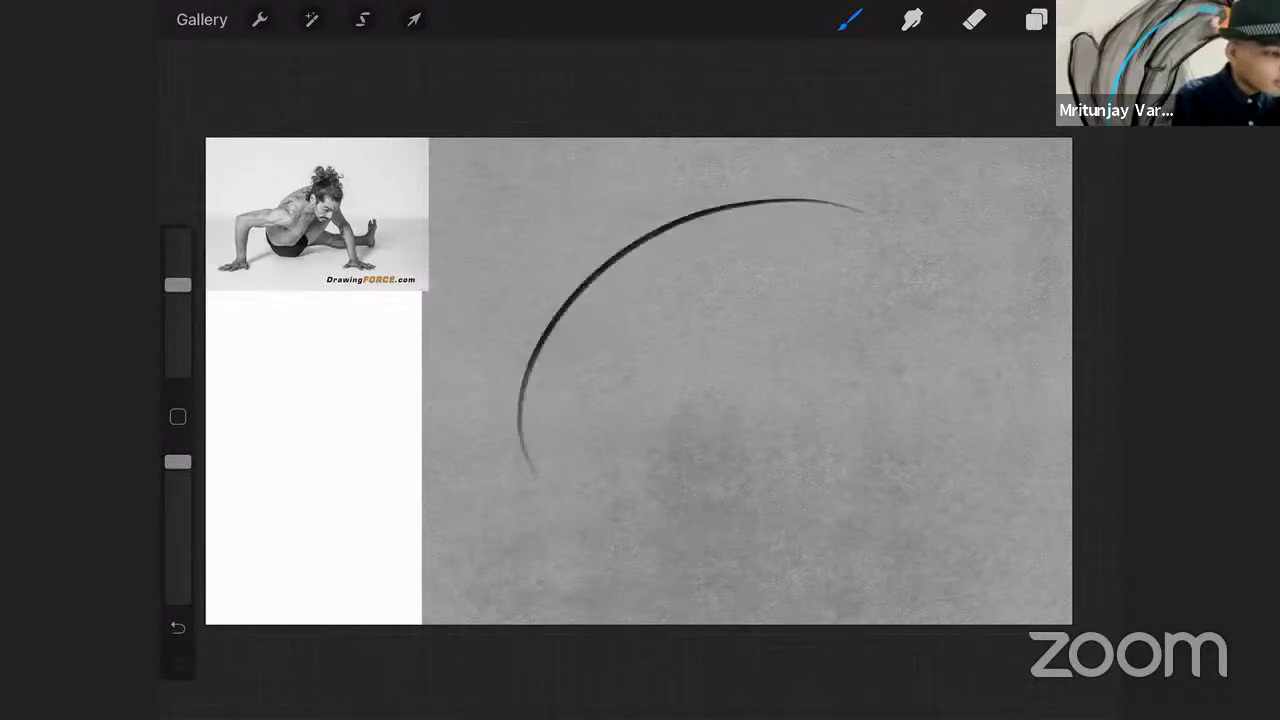
pyautogui.moveTo(642, 240); pyautogui.dragTo(890, 276)
pyautogui.moveTo(670, 222)
pyautogui.mouseDown()
pyautogui.moveTo(893, 276)
pyautogui.moveTo(735, 380)
pyautogui.moveTo(652, 396)
pyautogui.mouseUp()
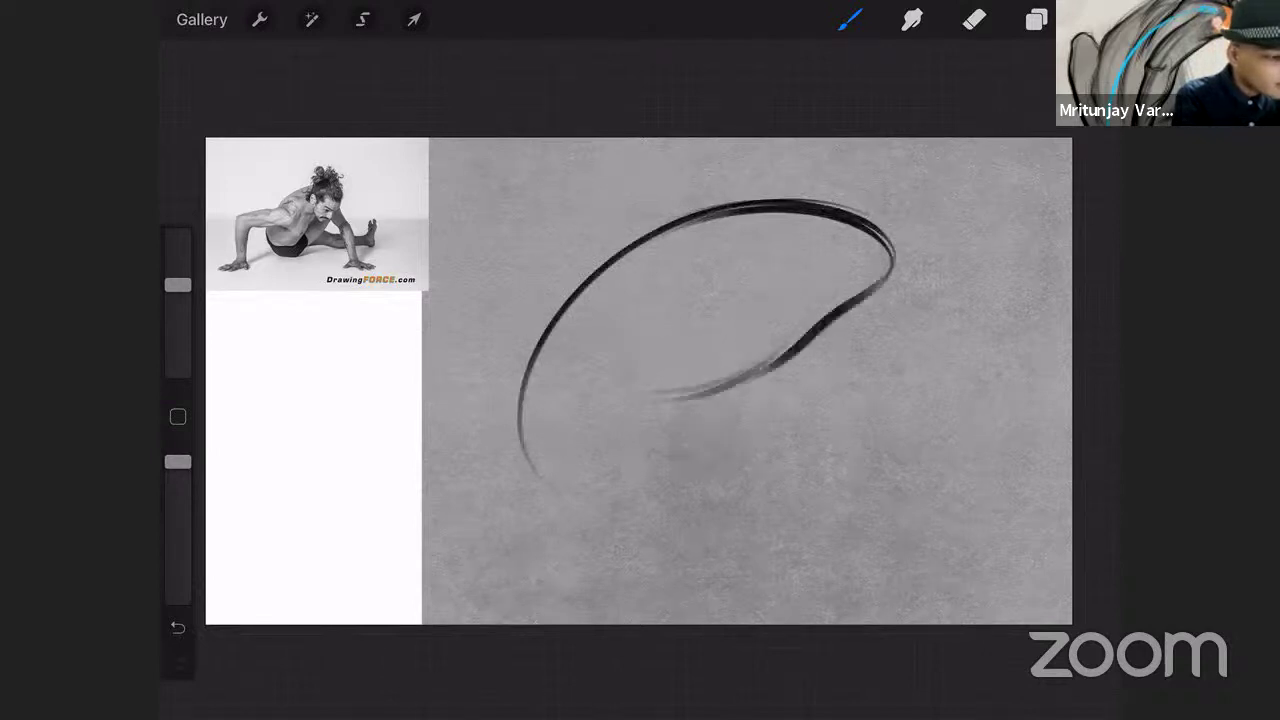
# With a smaller brush, draw the near shoulder's hooked curve and the near arm out to the elbow and down the forearm.
pyautogui.moveTo(178, 285); pyautogui.dragTo(178, 295)
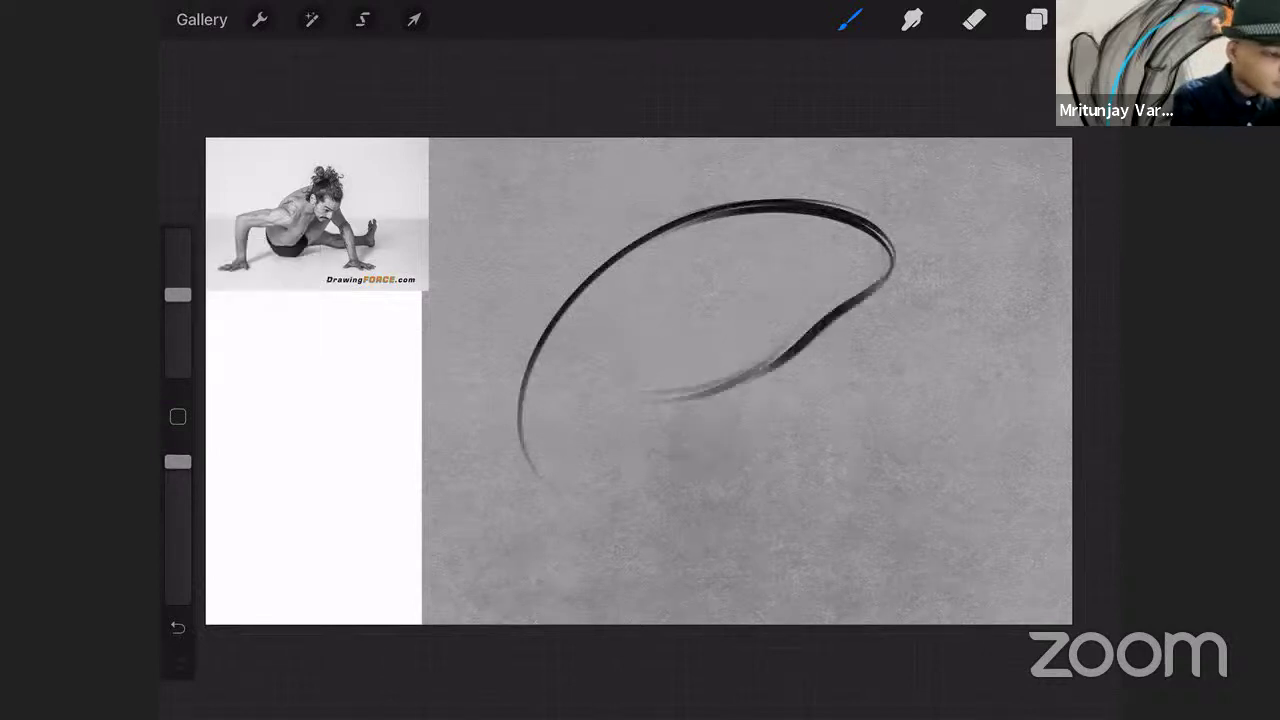
pyautogui.moveTo(648, 296)
pyautogui.mouseDown()
pyautogui.moveTo(735, 376)
pyautogui.moveTo(608, 396)
pyautogui.mouseUp()
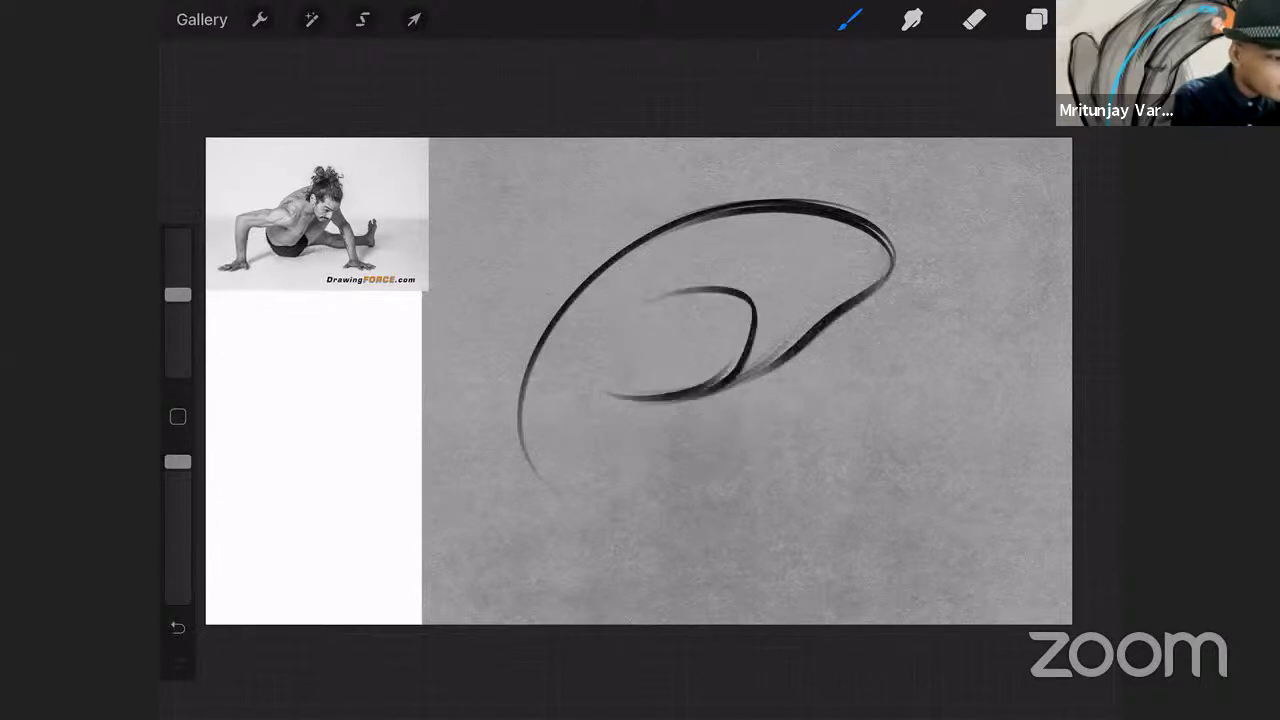
pyautogui.moveTo(426, 338); pyautogui.dragTo(695, 324)
pyautogui.moveTo(440, 334)
pyautogui.mouseDown()
pyautogui.moveTo(391, 345)
pyautogui.moveTo(404, 560)
pyautogui.mouseUp()
pyautogui.moveTo(398, 356)
pyautogui.mouseDown()
pyautogui.moveTo(420, 576)
pyautogui.moveTo(422, 564)
pyautogui.mouseUp()
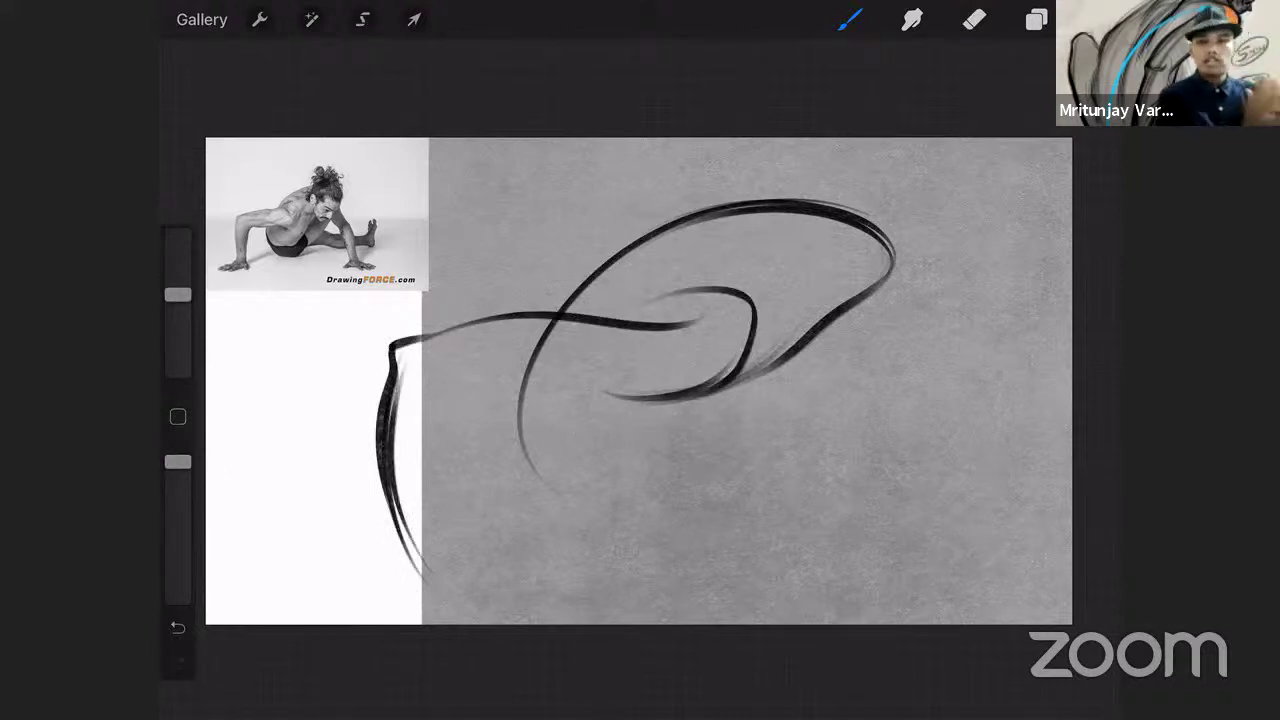
# Add a second upper-back curve inside the main arc and short curved strokes beneath the far shoulder.
pyautogui.moveTo(606, 250); pyautogui.dragTo(842, 290)
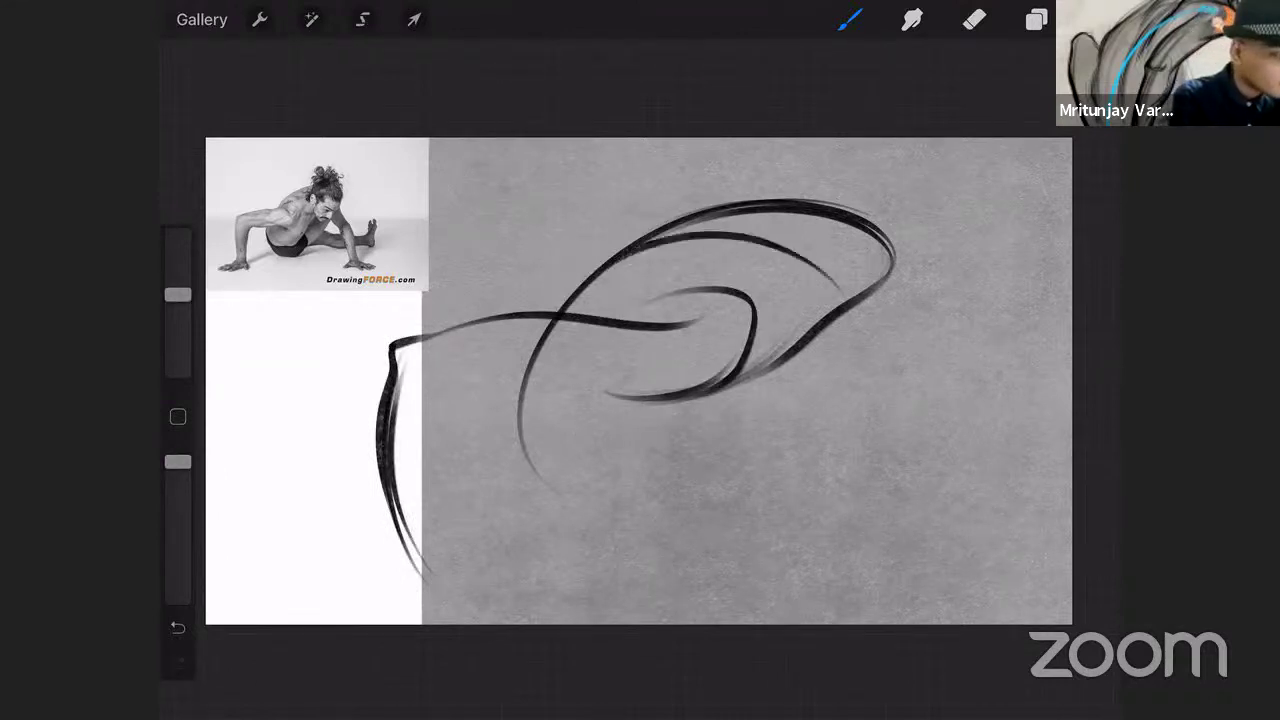
pyautogui.moveTo(760, 252); pyautogui.dragTo(840, 305)
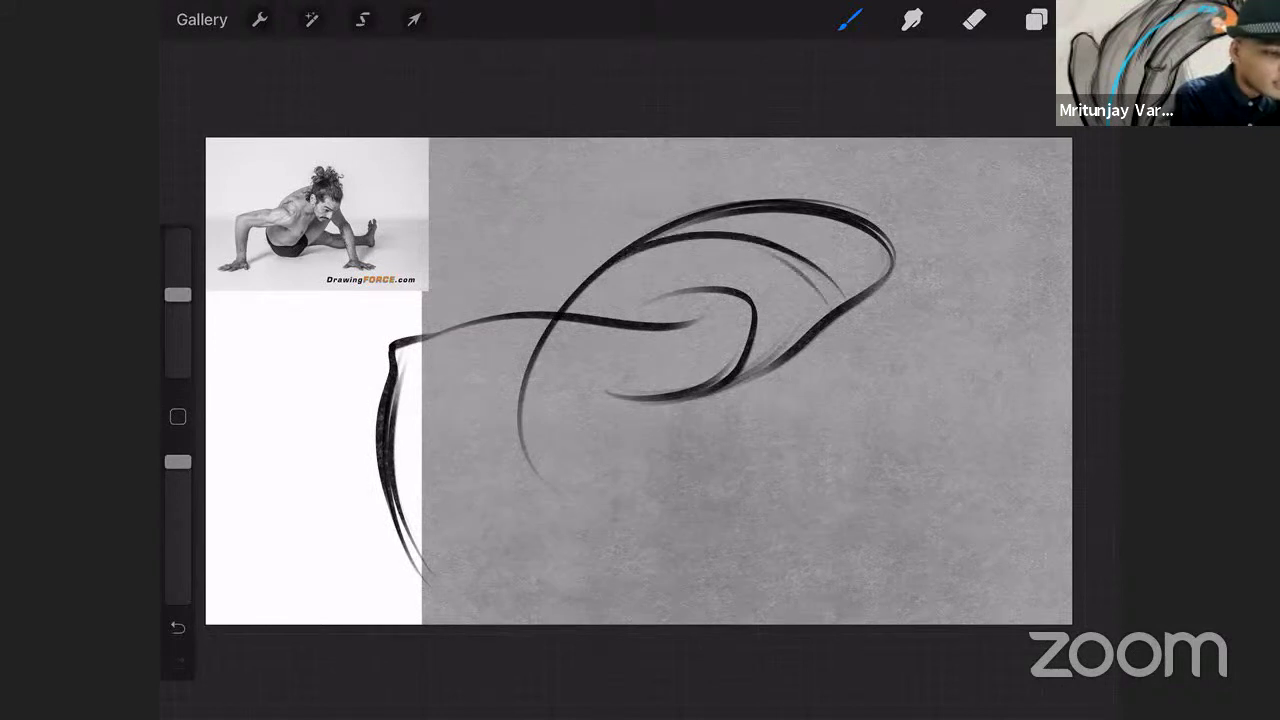
pyautogui.moveTo(798, 354); pyautogui.dragTo(905, 347)
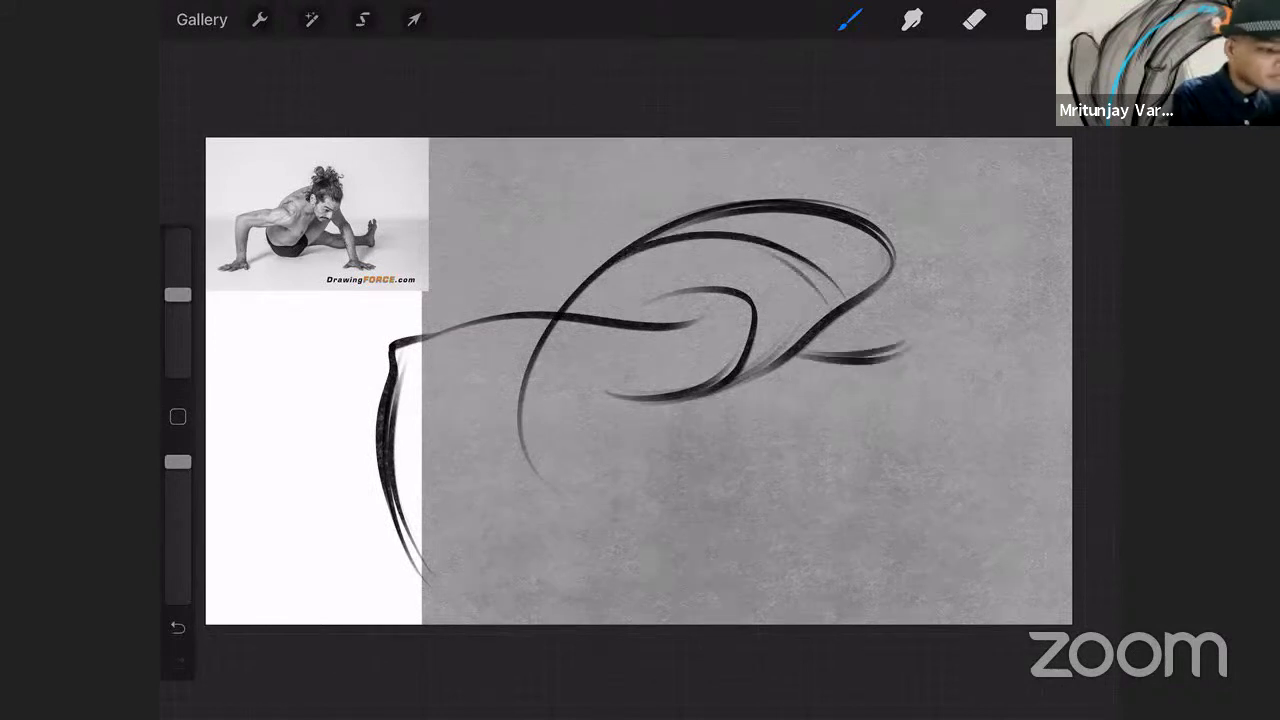
# Draw the hip curve from the lower back down to the seat, with fanned strokes along the underside.
pyautogui.moveTo(520, 378); pyautogui.dragTo(590, 578)
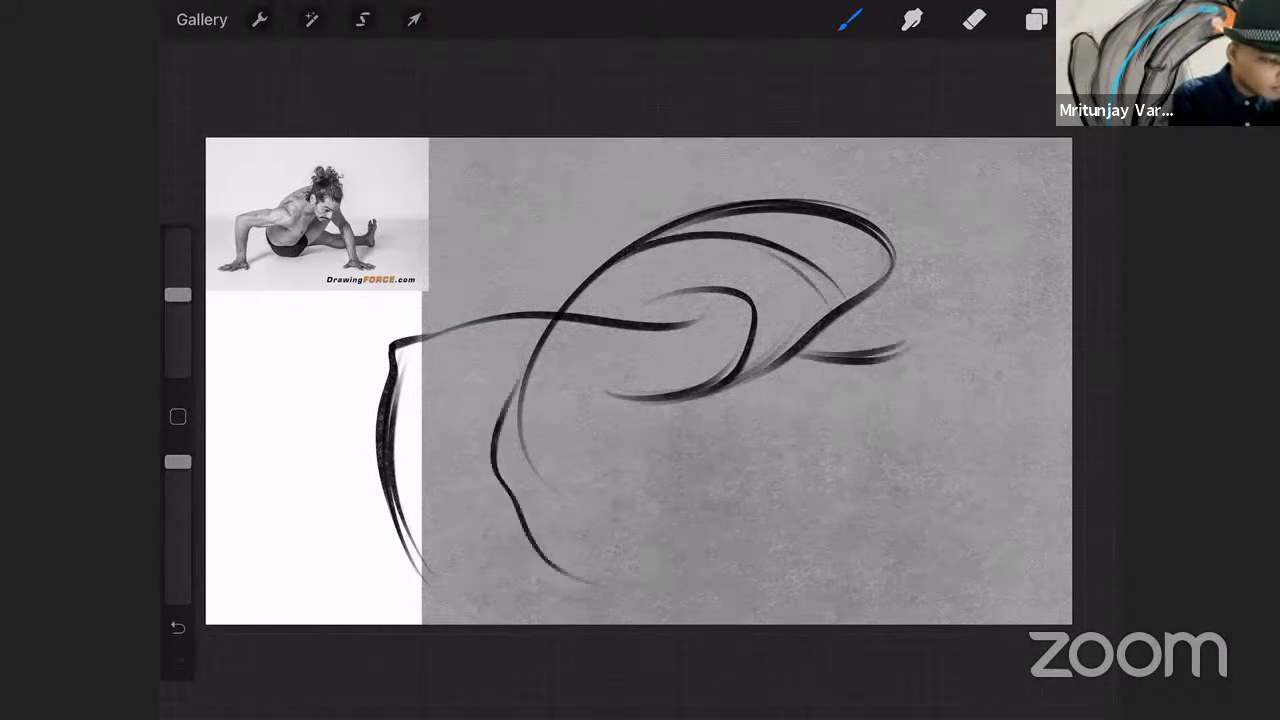
pyautogui.moveTo(518, 492); pyautogui.dragTo(632, 570)
pyautogui.moveTo(534, 522); pyautogui.dragTo(638, 546)
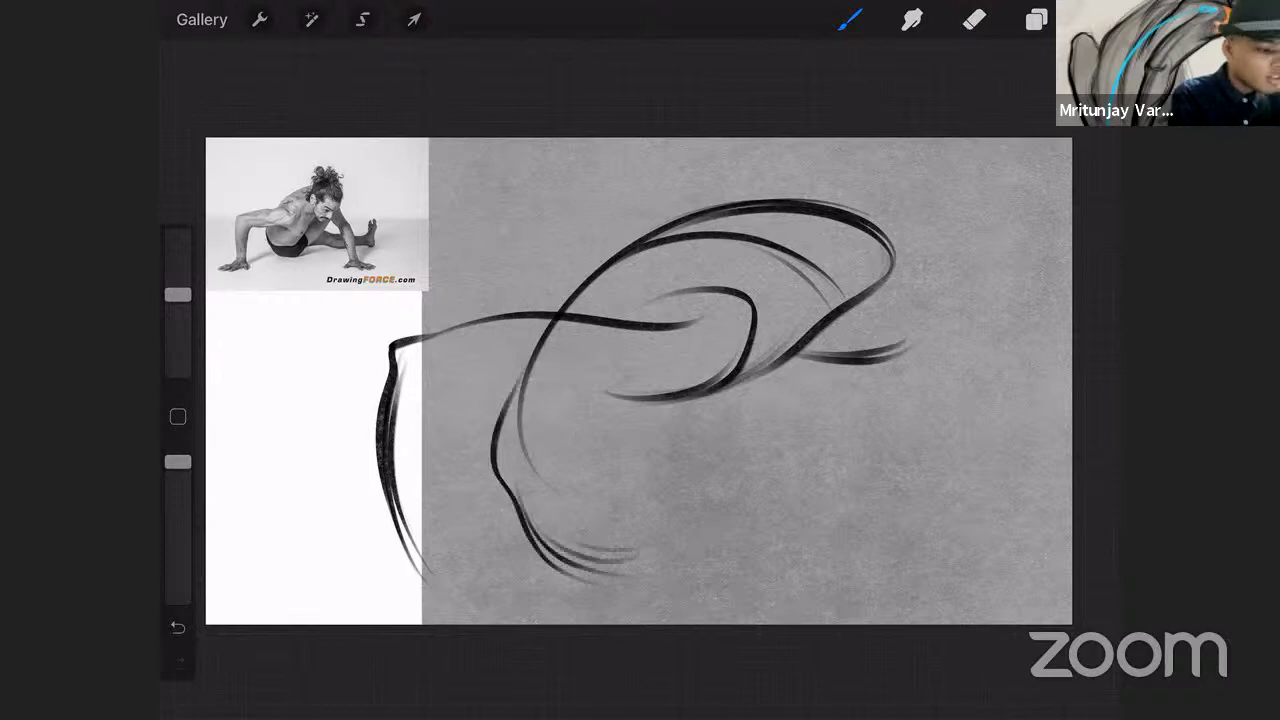
# With a smaller brush, draw the torso's front line down from the chest and layered waist curves joining it to the hip.
pyautogui.moveTo(178, 294); pyautogui.dragTo(178, 311)
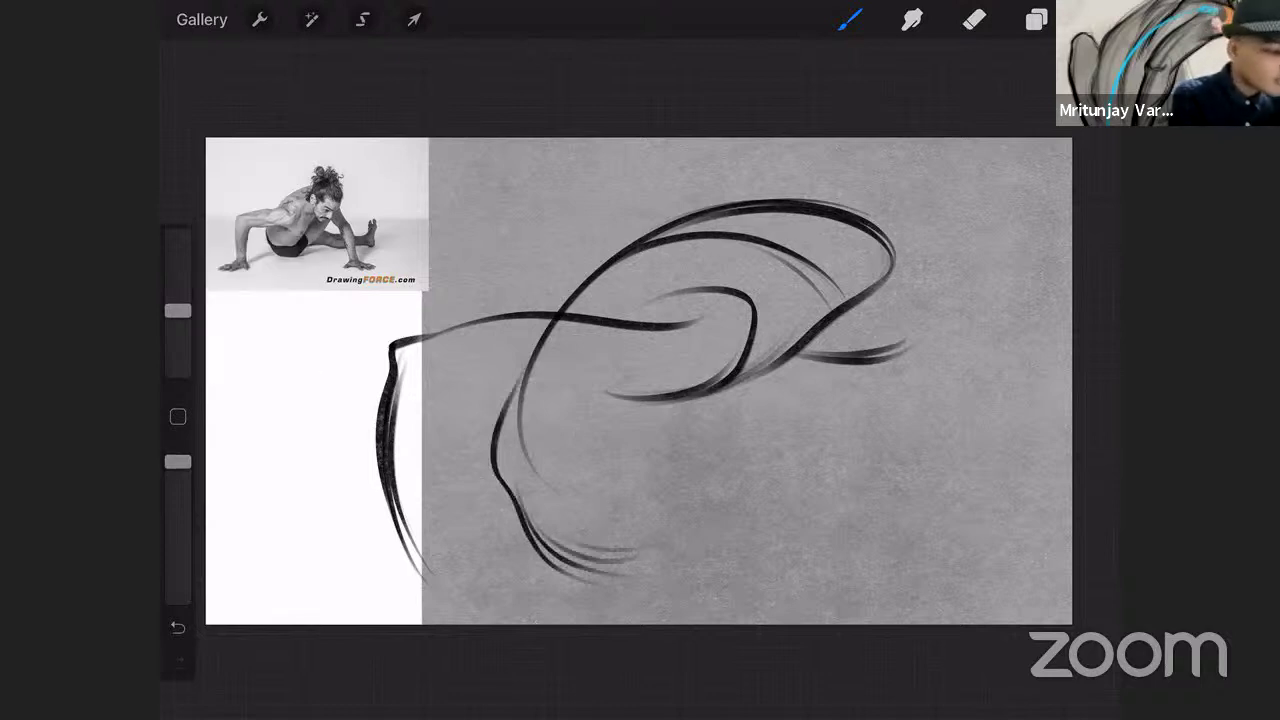
pyautogui.moveTo(745, 392); pyautogui.dragTo(612, 518)
pyautogui.moveTo(712, 430); pyautogui.dragTo(612, 516)
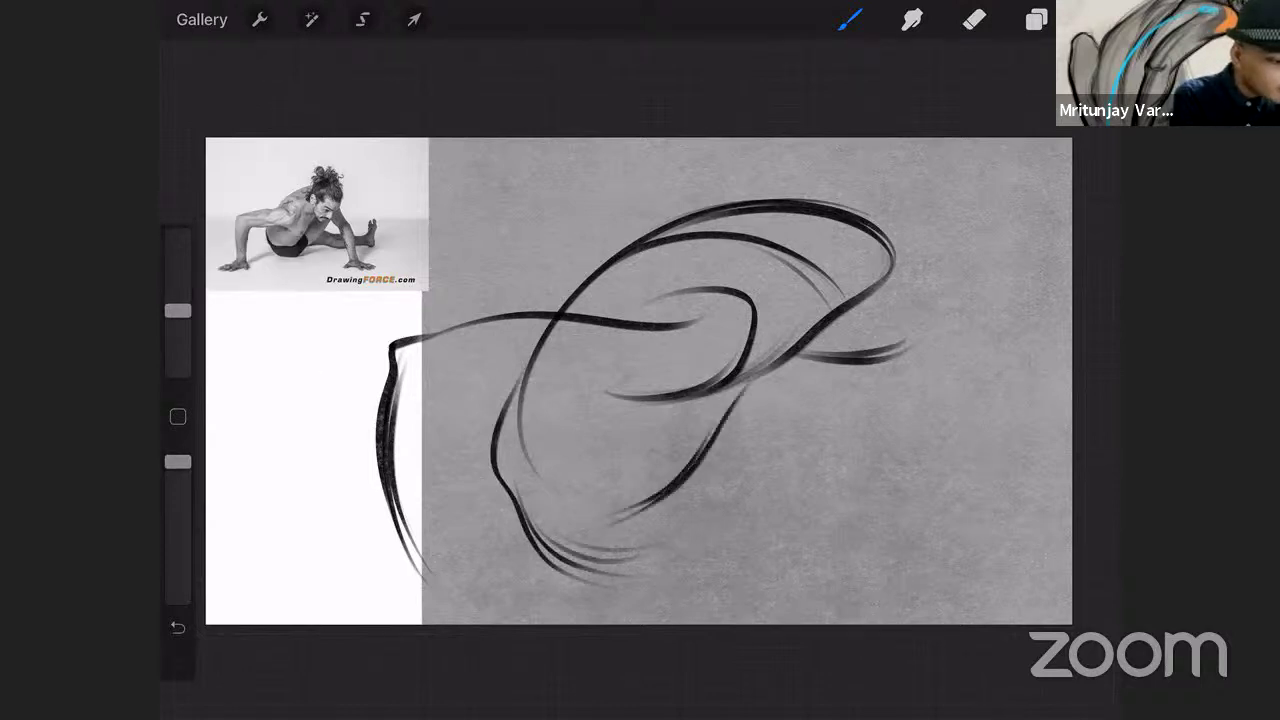
pyautogui.moveTo(549, 452); pyautogui.dragTo(624, 518)
pyautogui.moveTo(562, 474)
pyautogui.mouseDown()
pyautogui.moveTo(626, 510)
pyautogui.moveTo(670, 476)
pyautogui.mouseUp()
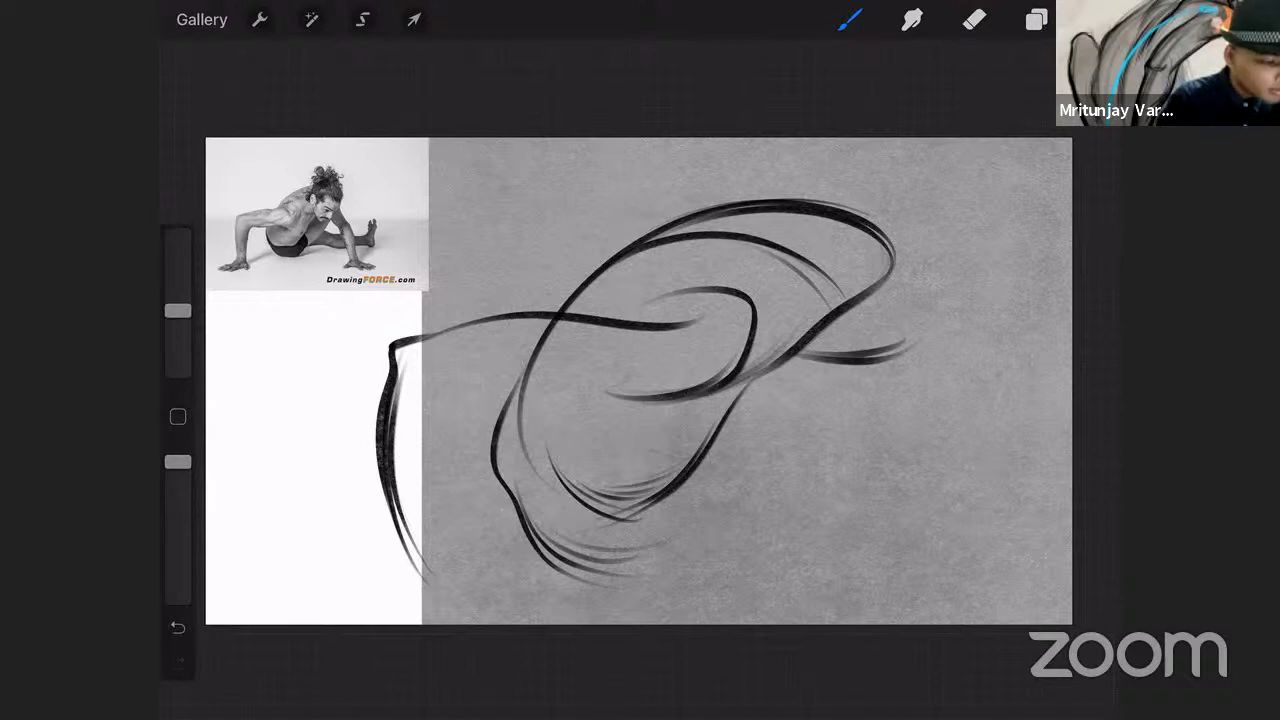
# Connect the back arc down into the seat and sweep a long arc above the back.
pyautogui.moveTo(522, 450); pyautogui.dragTo(530, 530)
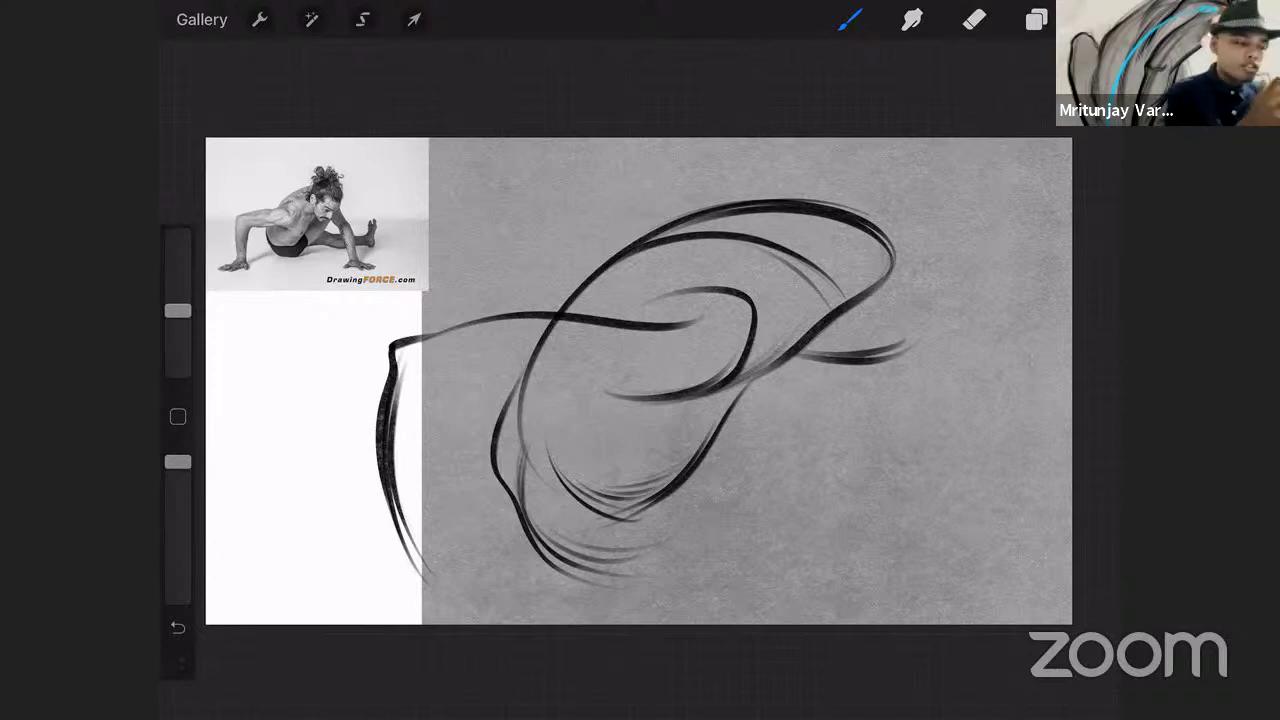
pyautogui.moveTo(514, 246); pyautogui.dragTo(884, 186)
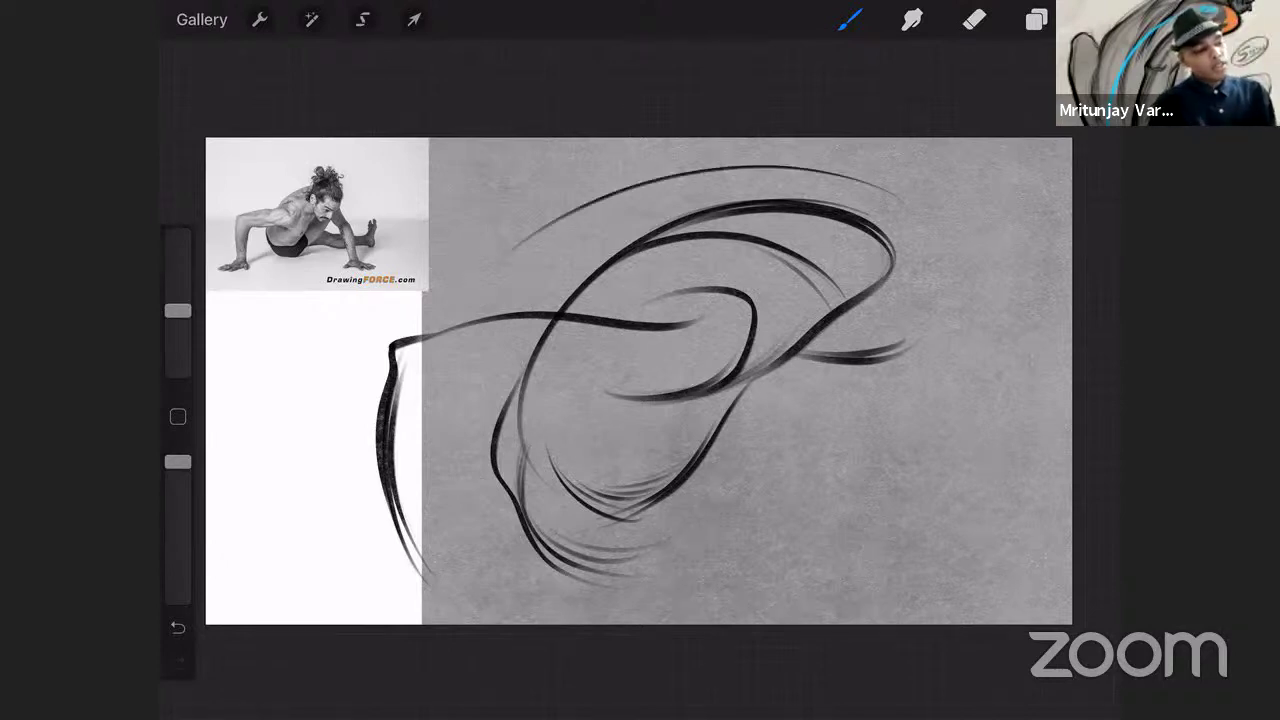
pyautogui.moveTo(843, 195); pyautogui.dragTo(830, 247)
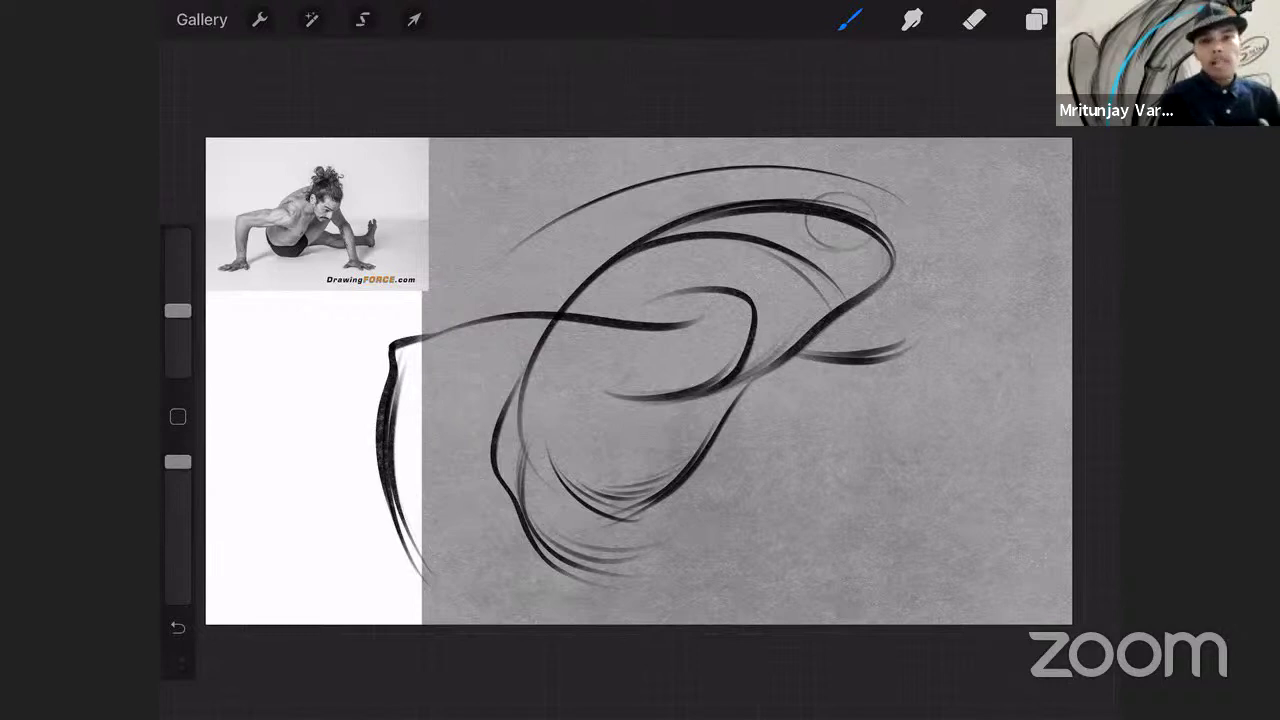
pyautogui.hotkey('ctrl', 'z')
pyautogui.hotkey('ctrl', 'z')
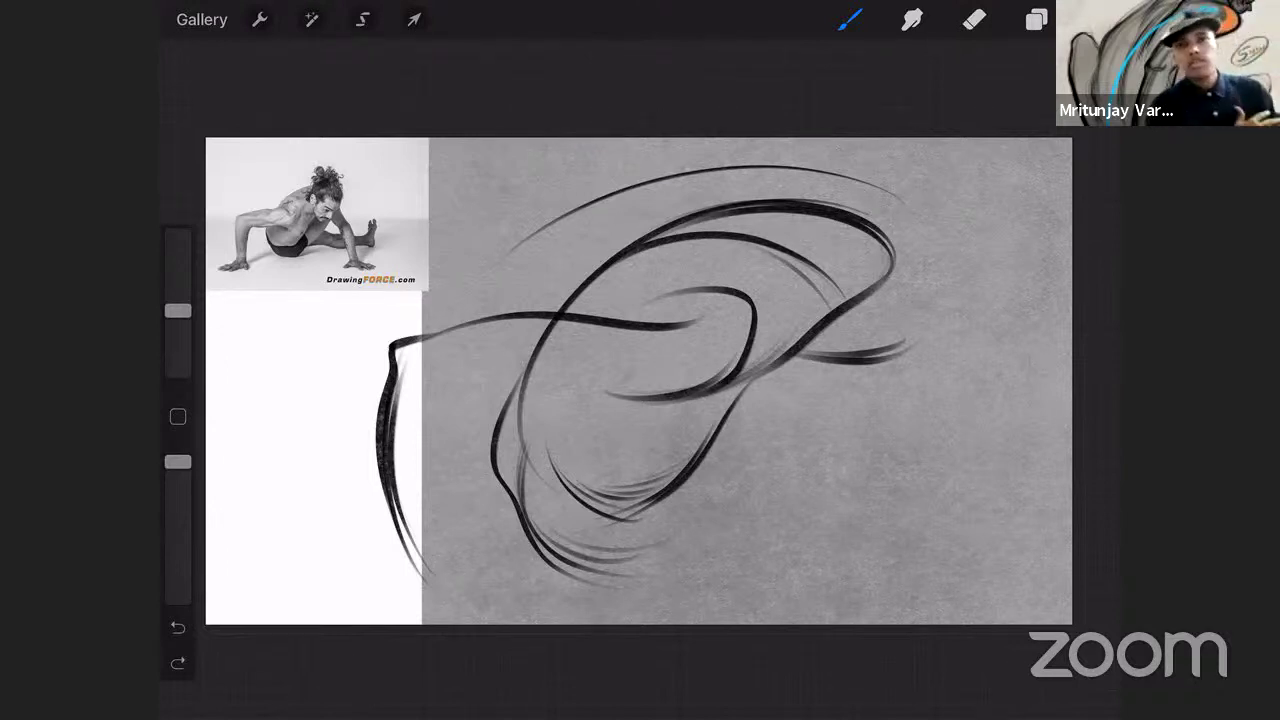
# Add a U-shaped curve under the chest, the thigh's underside line from the seat and short cross-curves at its end.
pyautogui.moveTo(775, 372)
pyautogui.mouseDown()
pyautogui.moveTo(710, 450)
pyautogui.moveTo(692, 450)
pyautogui.moveTo(726, 450)
pyautogui.mouseUp()
pyautogui.moveTo(643, 407); pyautogui.dragTo(726, 440)
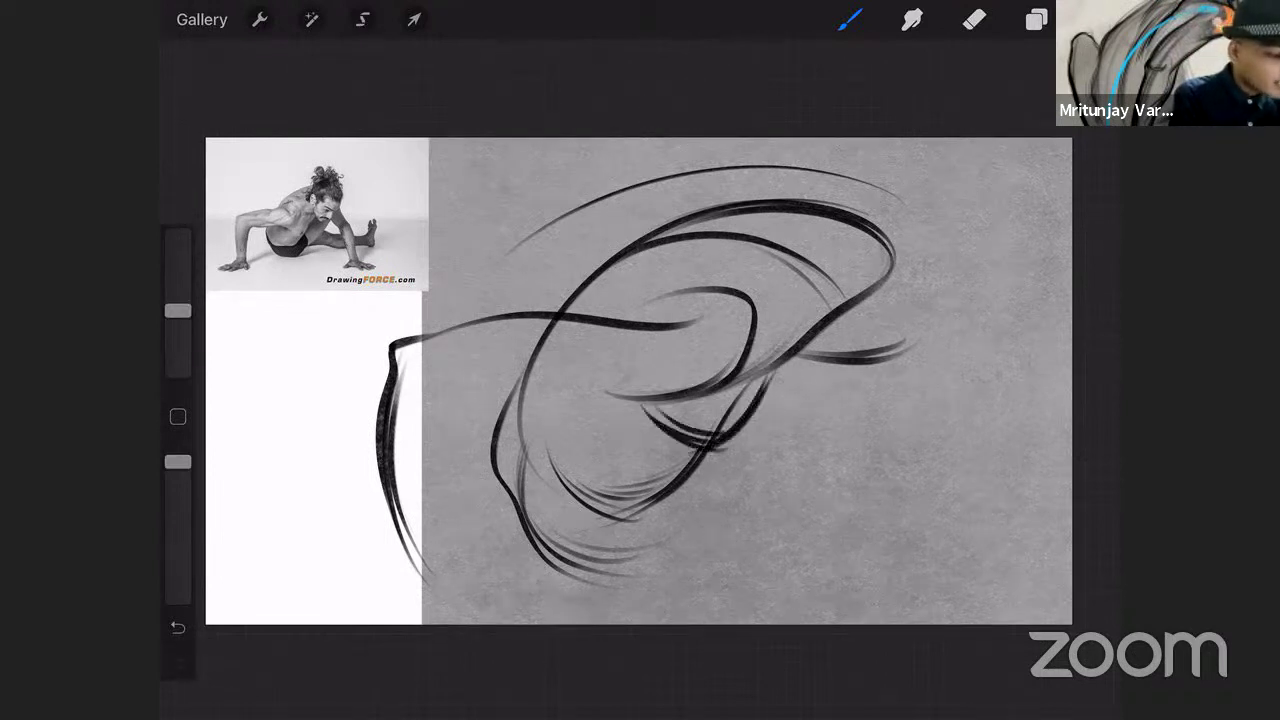
pyautogui.moveTo(630, 558)
pyautogui.mouseDown()
pyautogui.moveTo(745, 492)
pyautogui.moveTo(740, 524)
pyautogui.mouseUp()
pyautogui.moveTo(720, 455); pyautogui.dragTo(744, 514)
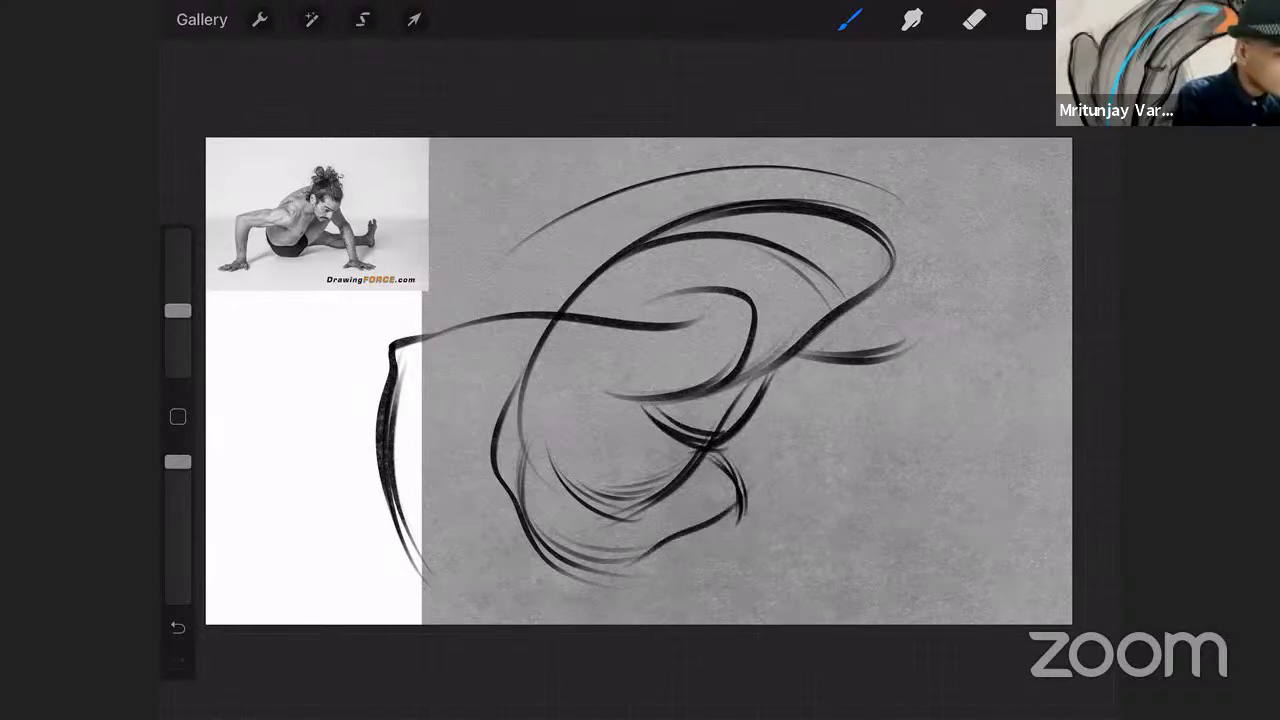
# Draw a short curve beyond the far shoulder and a long curve down from it to the thigh, reinforcing its lower half.
pyautogui.moveTo(900, 304); pyautogui.dragTo(918, 342)
pyautogui.moveTo(895, 296); pyautogui.dragTo(716, 508)
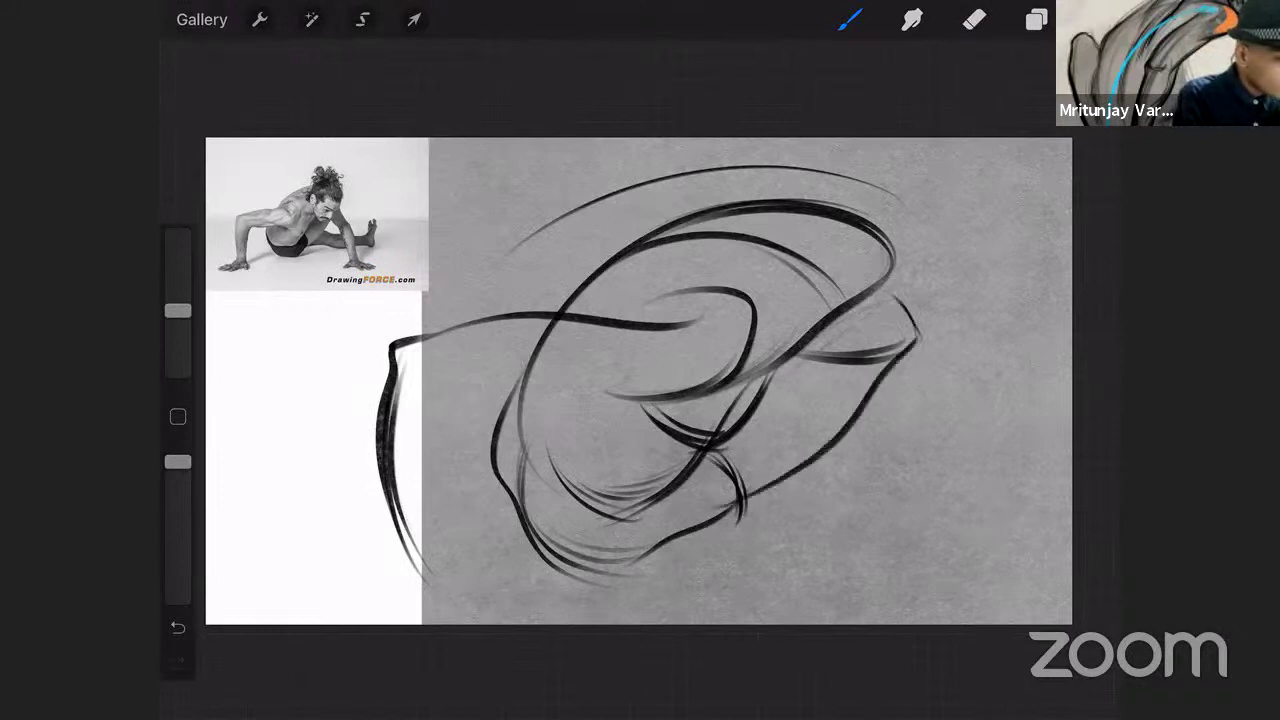
pyautogui.moveTo(852, 400); pyautogui.dragTo(742, 496)
pyautogui.moveTo(836, 432); pyautogui.dragTo(746, 500)
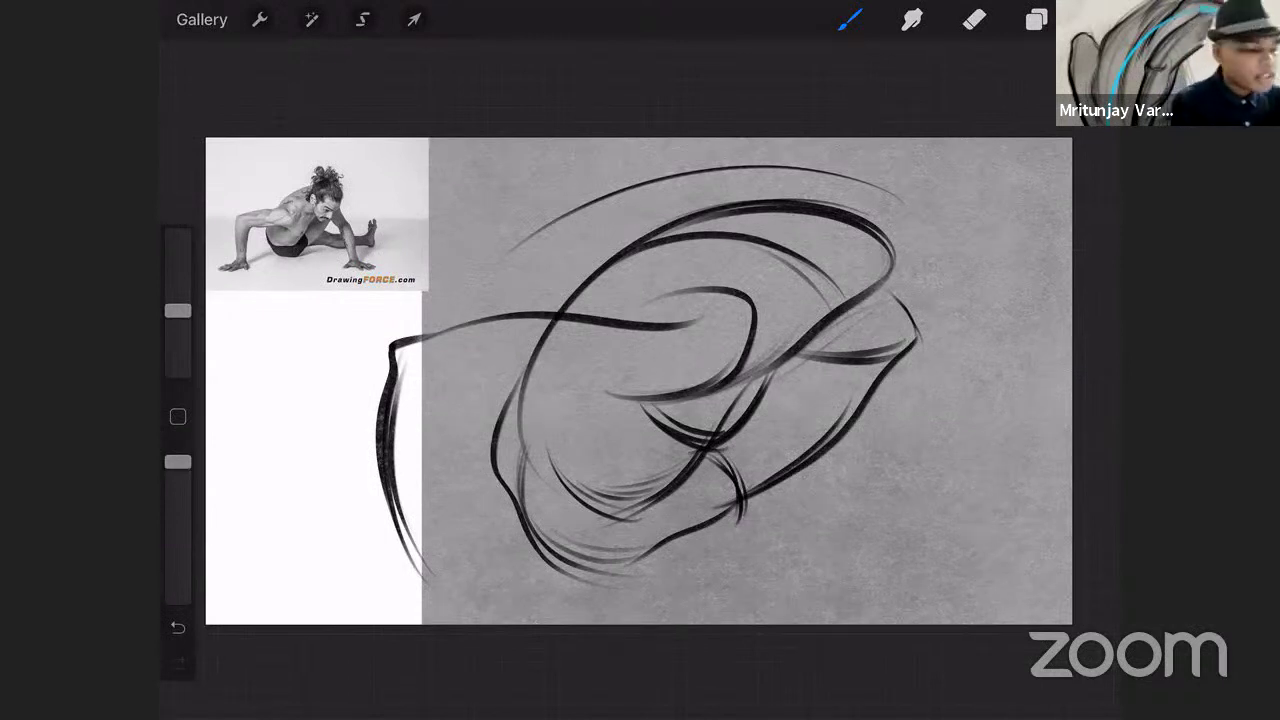
# Draw a short bent stroke off the long curve and layered, wavy lines below it for the extended leg.
pyautogui.moveTo(824, 453)
pyautogui.mouseDown()
pyautogui.moveTo(874, 452)
pyautogui.moveTo(906, 478)
pyautogui.mouseUp()
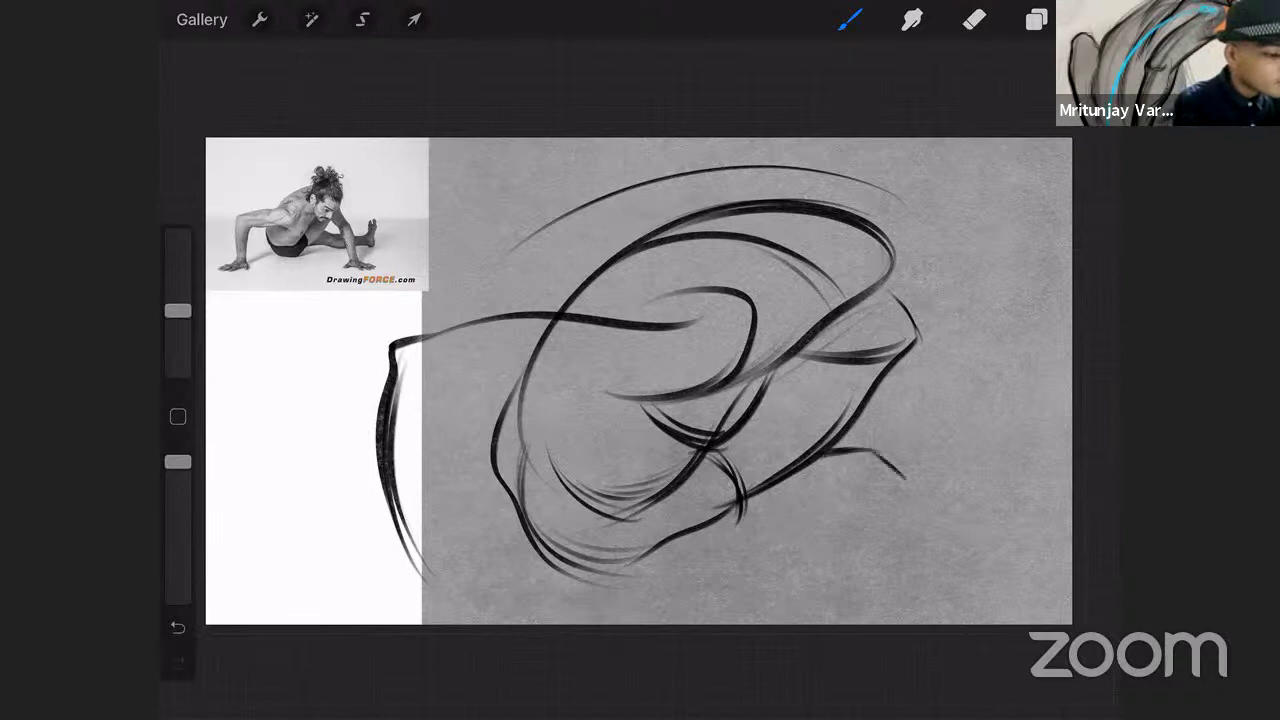
pyautogui.moveTo(822, 500); pyautogui.dragTo(1030, 518)
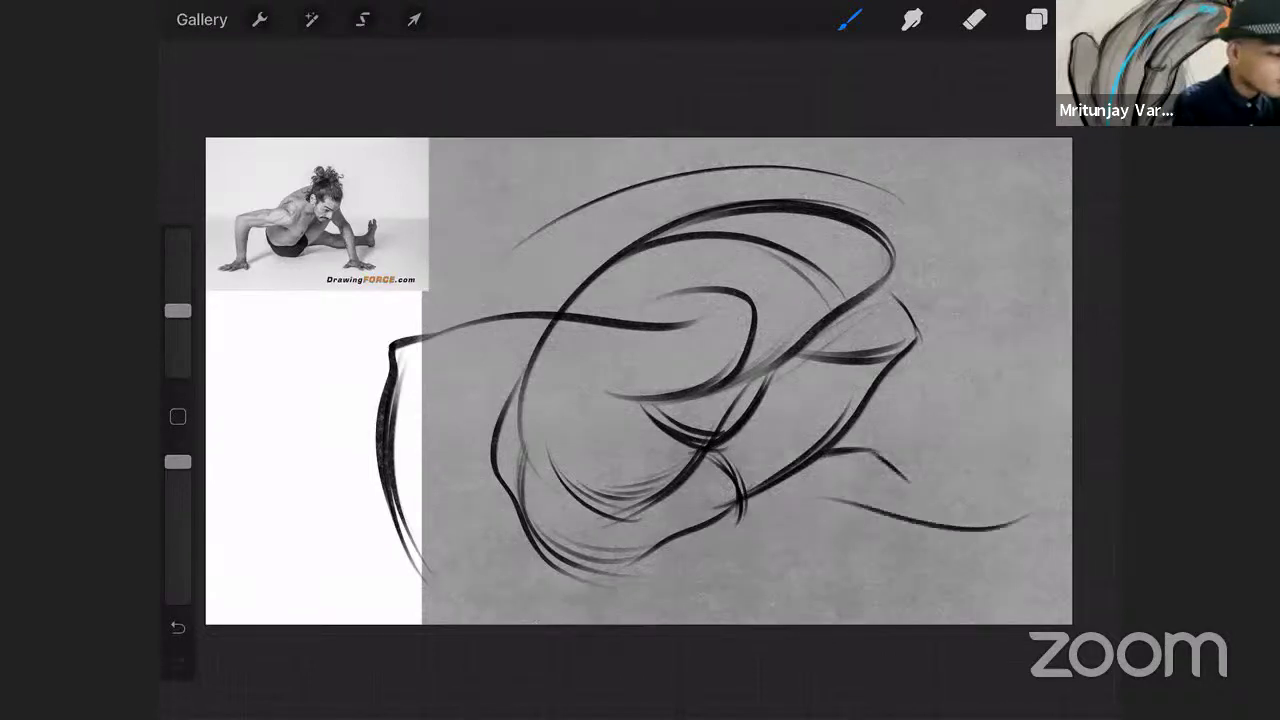
pyautogui.moveTo(880, 505)
pyautogui.mouseDown()
pyautogui.moveTo(1020, 522)
pyautogui.moveTo(990, 522)
pyautogui.mouseUp()
pyautogui.moveTo(800, 512); pyautogui.dragTo(876, 526)
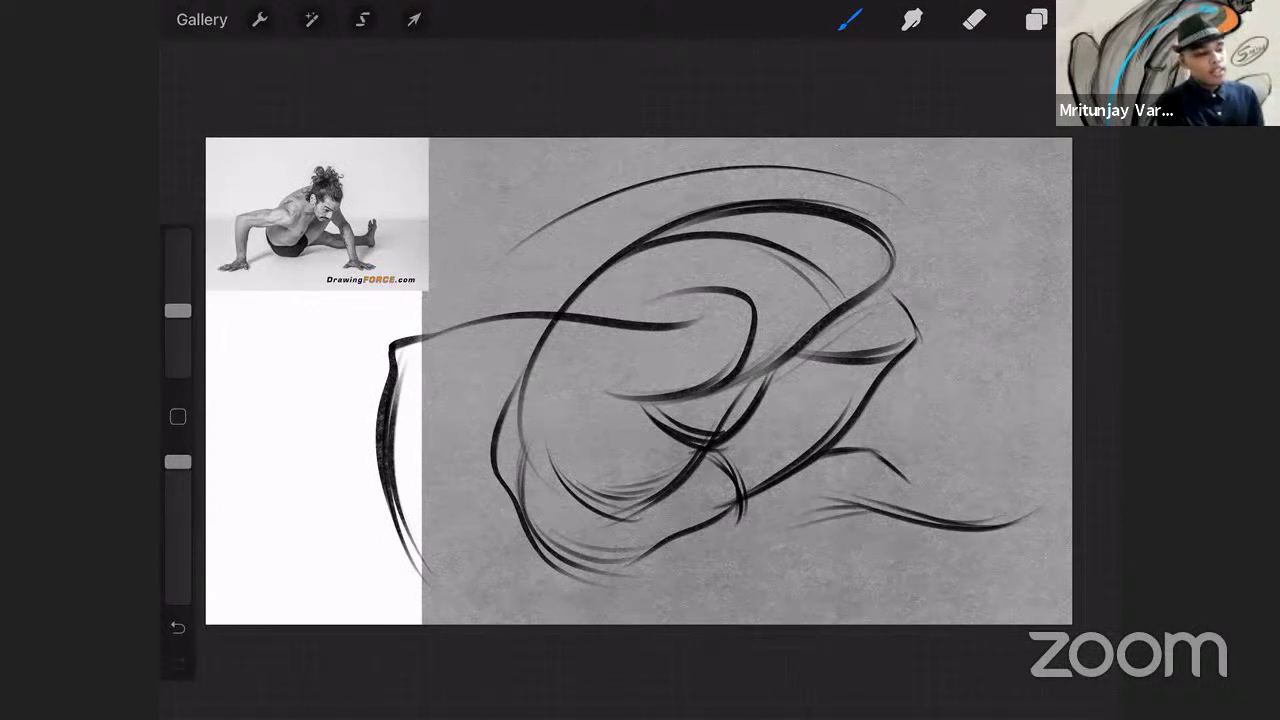
# Draw the near arm's planted hand on the white area, with wrist lines, outstretched fingers and a darkened thumb.
pyautogui.moveTo(433, 508)
pyautogui.mouseDown()
pyautogui.moveTo(420, 584)
pyautogui.moveTo(432, 572)
pyautogui.moveTo(328, 602)
pyautogui.mouseUp()
pyautogui.moveTo(426, 574)
pyautogui.mouseDown()
pyautogui.moveTo(310, 606)
pyautogui.moveTo(374, 592)
pyautogui.mouseUp()
pyautogui.moveTo(352, 578)
pyautogui.mouseDown()
pyautogui.moveTo(372, 590)
pyautogui.moveTo(272, 604)
pyautogui.mouseUp()
pyautogui.moveTo(404, 554); pyautogui.dragTo(296, 590)
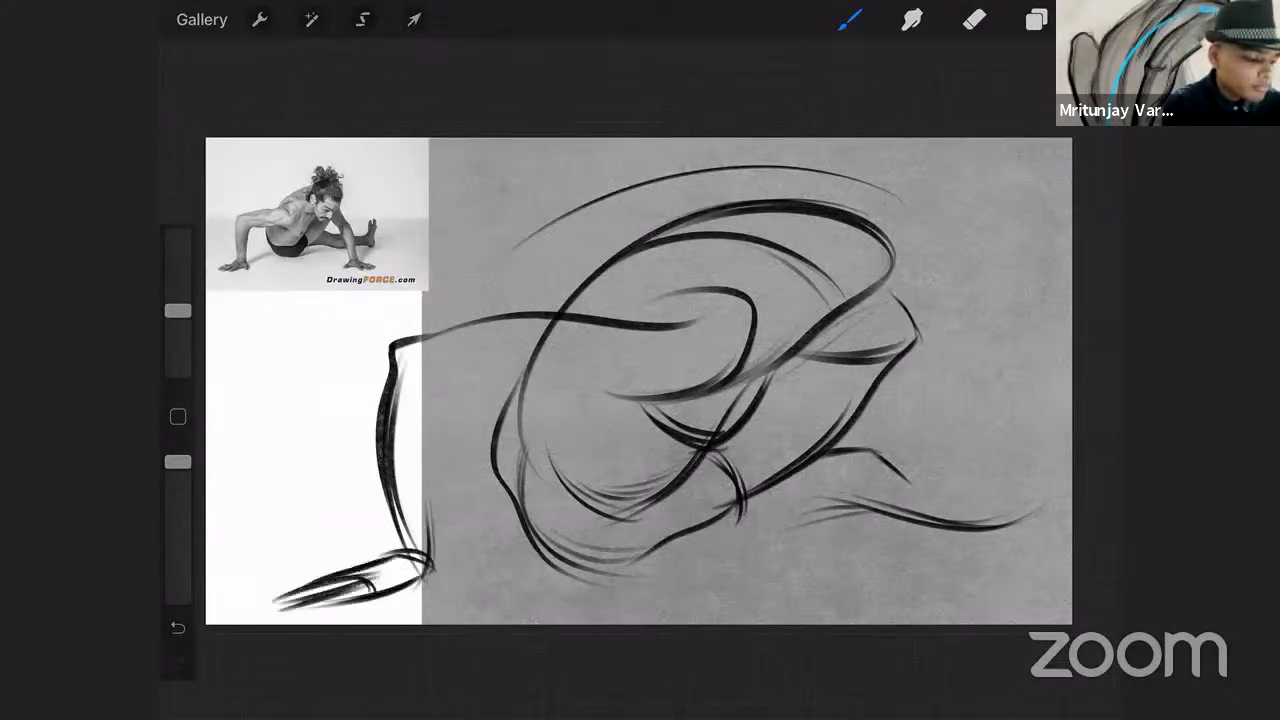
pyautogui.moveTo(424, 572); pyautogui.dragTo(410, 600)
pyautogui.moveTo(420, 588); pyautogui.dragTo(412, 614)
pyautogui.moveTo(424, 566); pyautogui.dragTo(420, 612)
pyautogui.moveTo(430, 562); pyautogui.dragTo(428, 610)
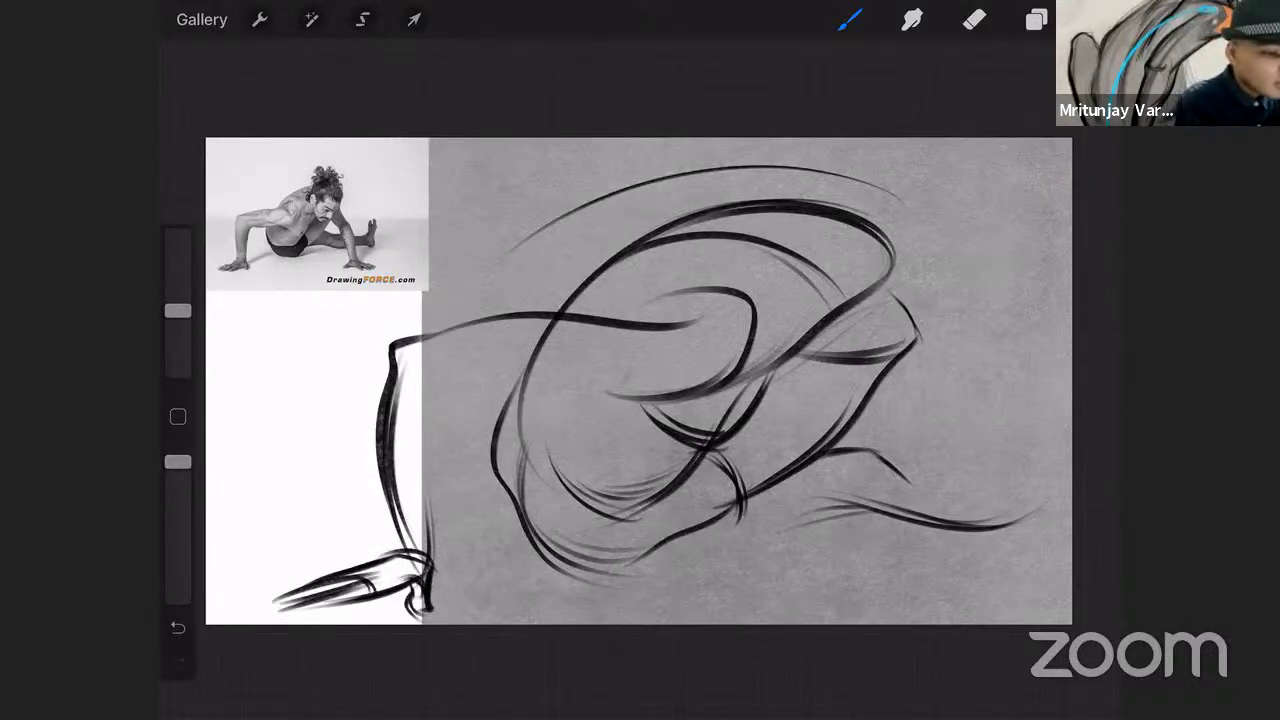
# Draw the jawline below the far shoulder and darken the wedge between the jaw and chest.
pyautogui.moveTo(878, 310); pyautogui.dragTo(782, 350)
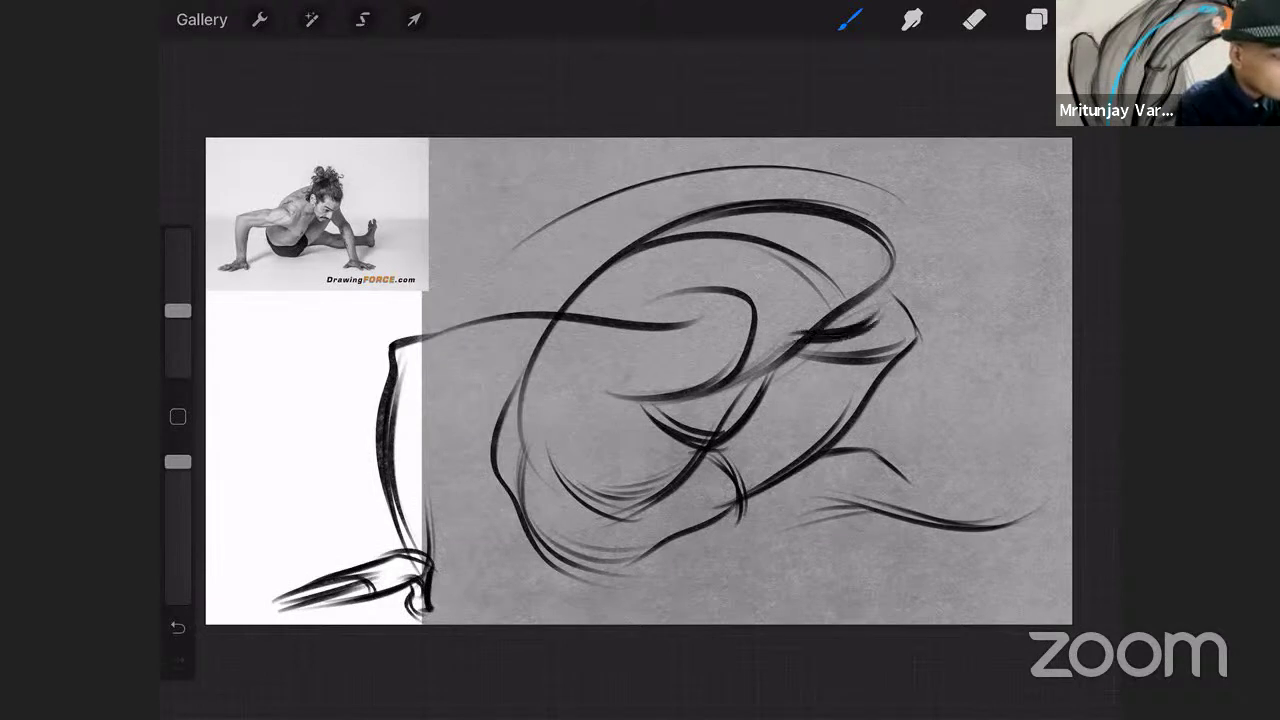
pyautogui.moveTo(866, 248); pyautogui.dragTo(904, 344)
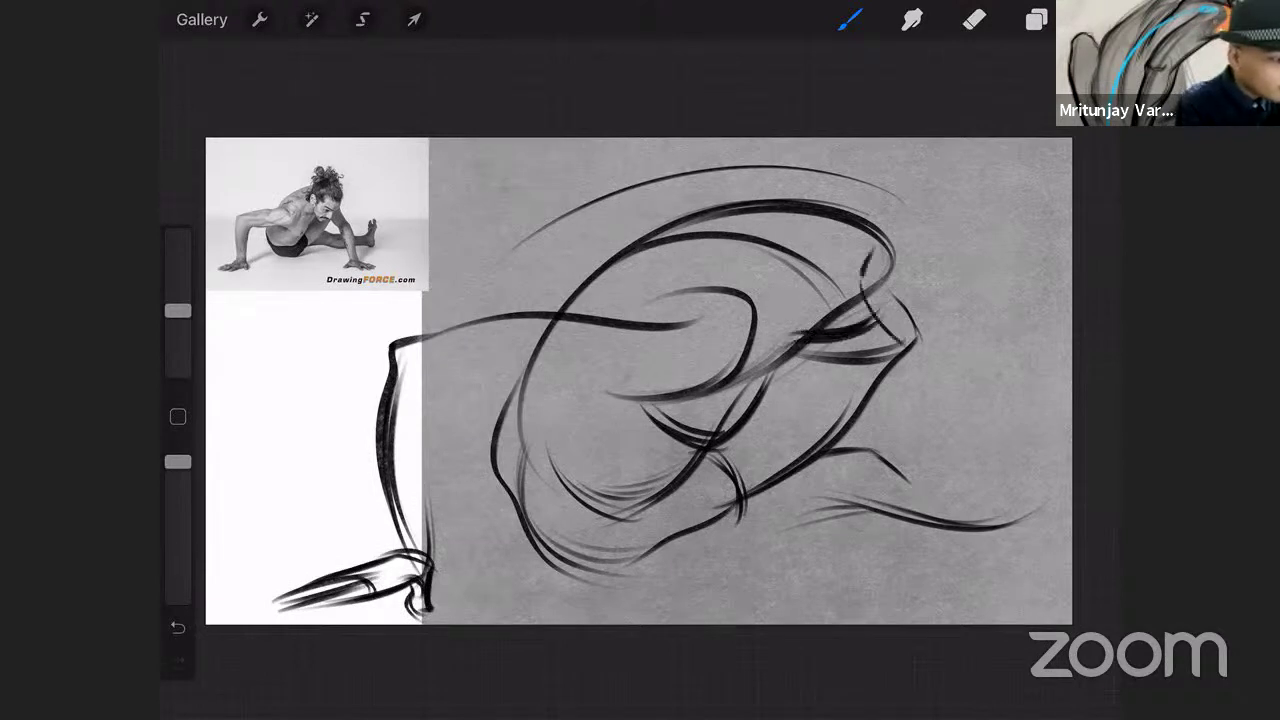
pyautogui.moveTo(856, 276); pyautogui.dragTo(906, 348)
pyautogui.moveTo(862, 264); pyautogui.dragTo(790, 352)
pyautogui.moveTo(856, 306); pyautogui.dragTo(782, 364)
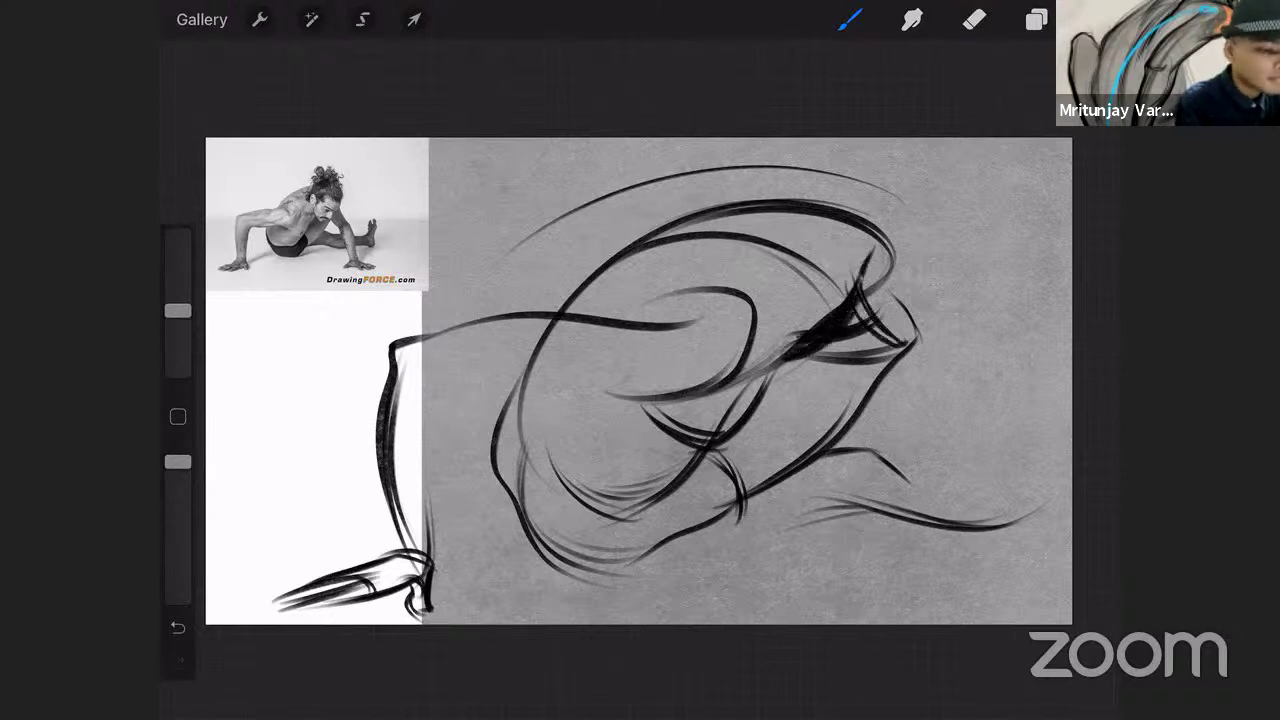
# Draw the head's rounded top and face side down to the chin, with curved strokes across the lower face.
pyautogui.moveTo(856, 202)
pyautogui.mouseDown()
pyautogui.moveTo(960, 228)
pyautogui.moveTo(912, 338)
pyautogui.mouseUp()
pyautogui.moveTo(940, 238); pyautogui.dragTo(892, 348)
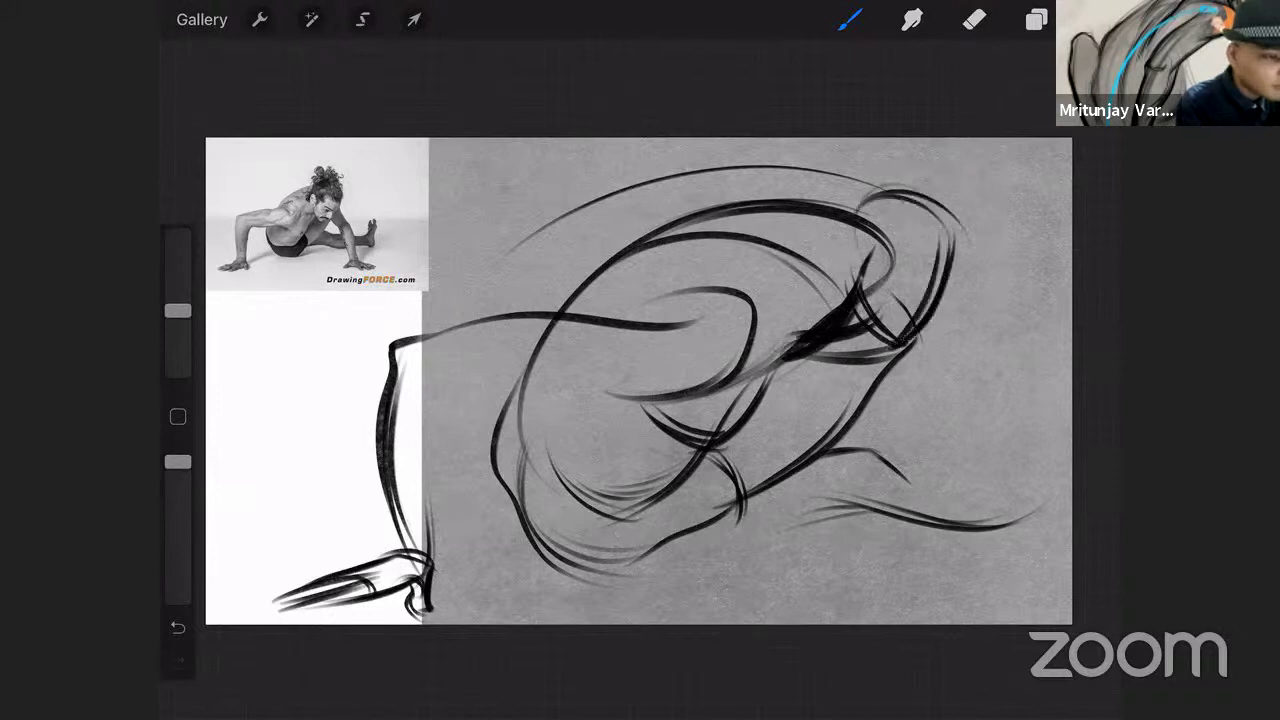
pyautogui.moveTo(866, 282); pyautogui.dragTo(934, 326)
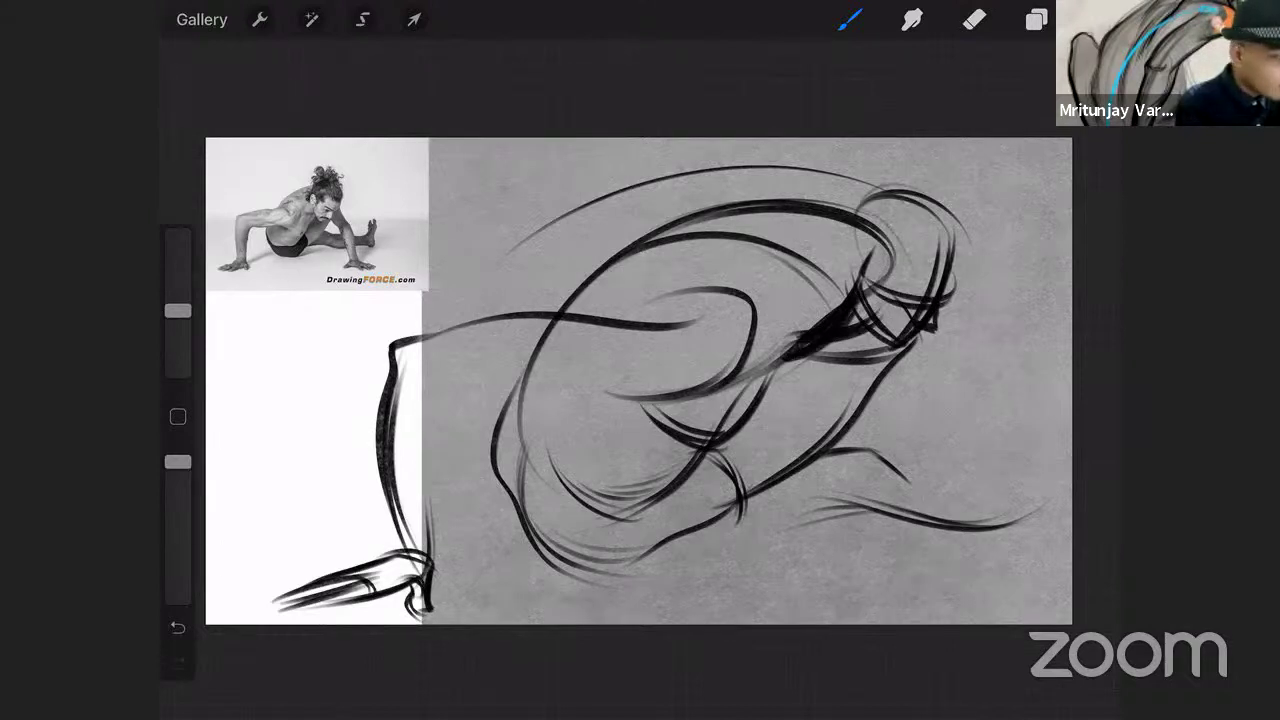
# Draw the far arm from below the chin through the elbow to its planted hand with spread fingers.
pyautogui.moveTo(936, 324)
pyautogui.mouseDown()
pyautogui.moveTo(1000, 426)
pyautogui.moveTo(1003, 556)
pyautogui.mouseUp()
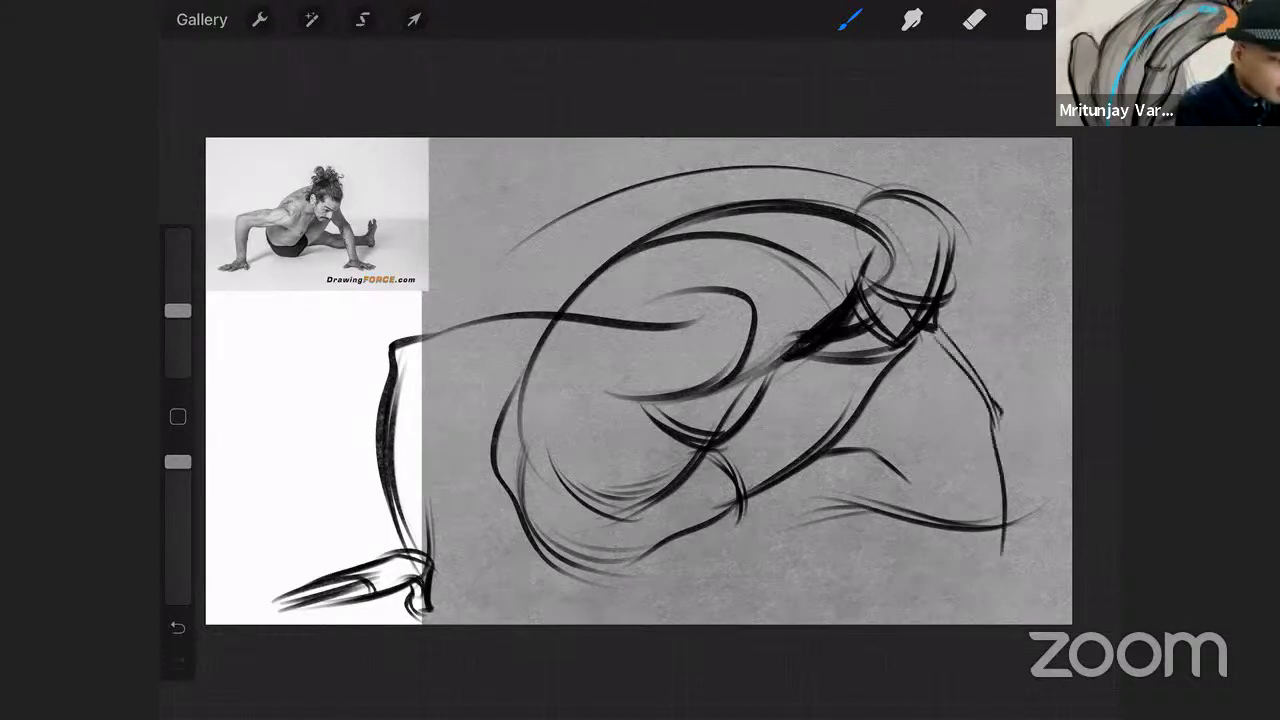
pyautogui.moveTo(997, 428)
pyautogui.mouseDown()
pyautogui.moveTo(992, 568)
pyautogui.moveTo(1018, 576)
pyautogui.moveTo(928, 599)
pyautogui.moveTo(938, 607)
pyautogui.mouseUp()
pyautogui.moveTo(938, 604)
pyautogui.mouseDown()
pyautogui.moveTo(990, 585)
pyautogui.moveTo(1034, 618)
pyautogui.mouseUp()
pyautogui.moveTo(996, 580); pyautogui.dragTo(1060, 602)
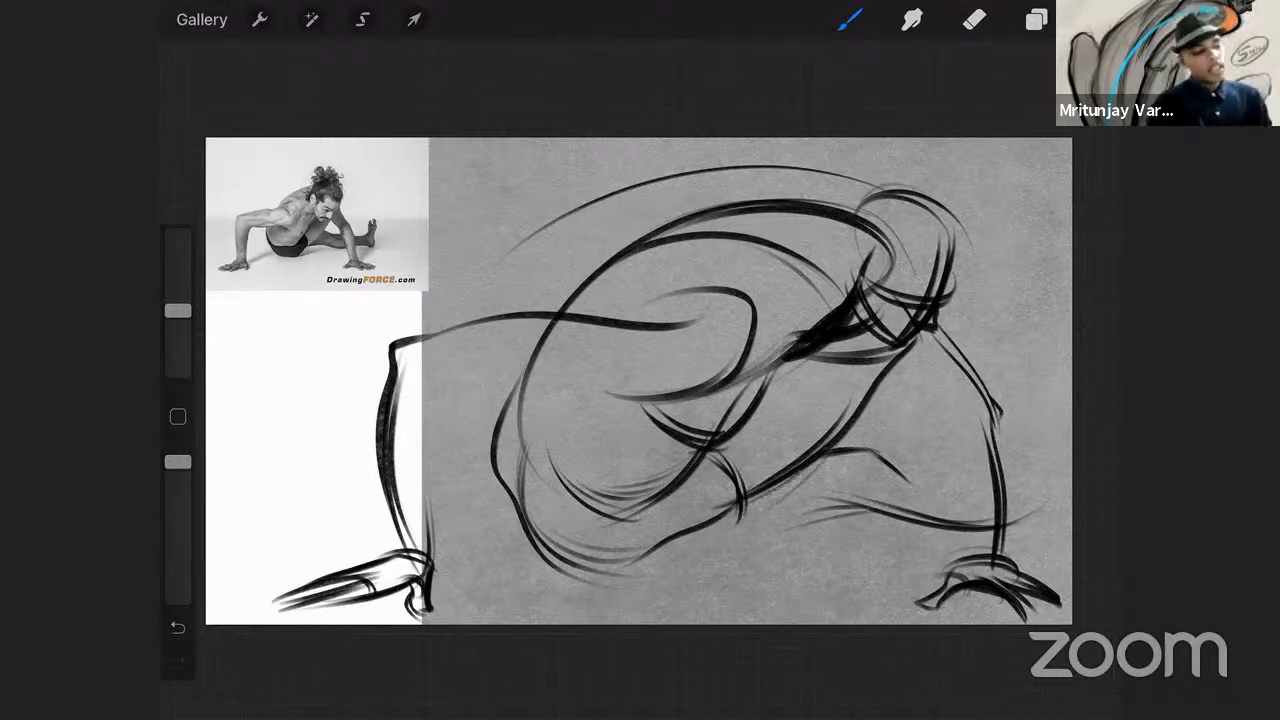
# Darken the inner end of the near upper arm's top line and draw the arm's underside curve towards the elbow.
pyautogui.moveTo(706, 294); pyautogui.dragTo(650, 310)
pyautogui.moveTo(676, 317); pyautogui.dragTo(643, 322)
pyautogui.moveTo(700, 305); pyautogui.dragTo(617, 318)
pyautogui.moveTo(670, 390); pyautogui.dragTo(455, 403)
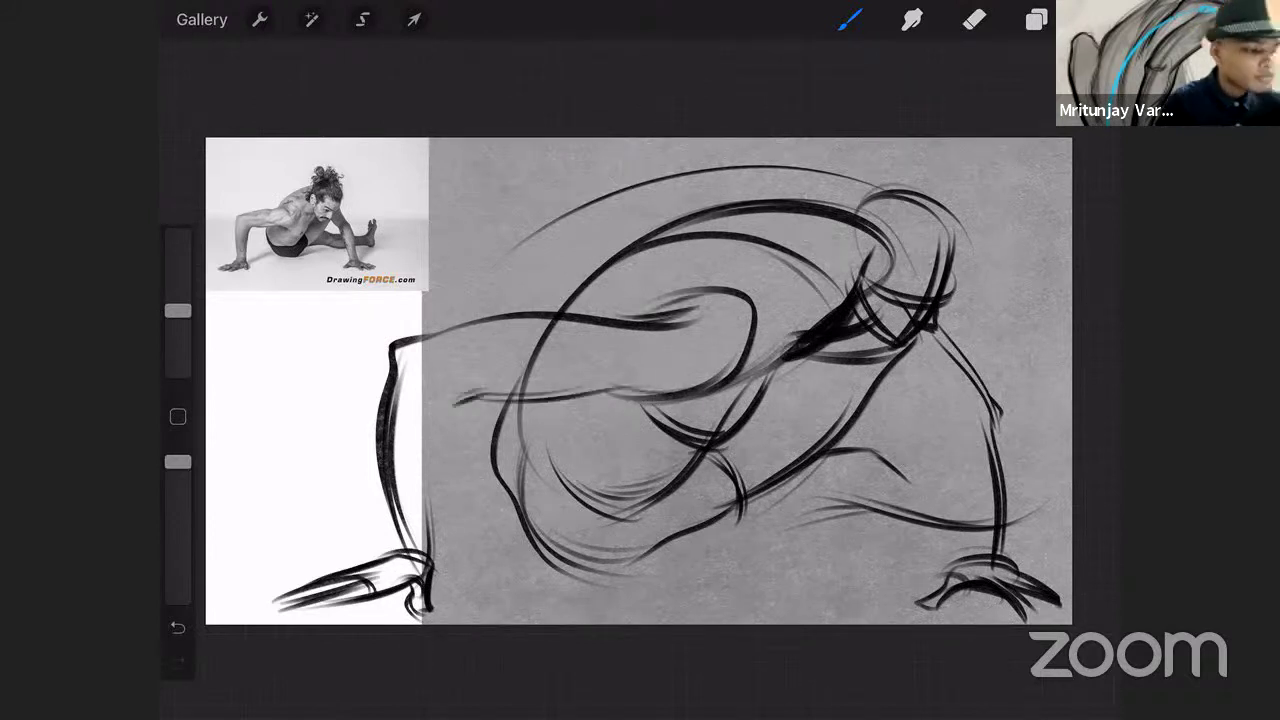
# Hide the seated pose's reference image, scale the Layer 6 figure down uniformly and move it to the canvas's upper right.
pyautogui.click(1036, 19)
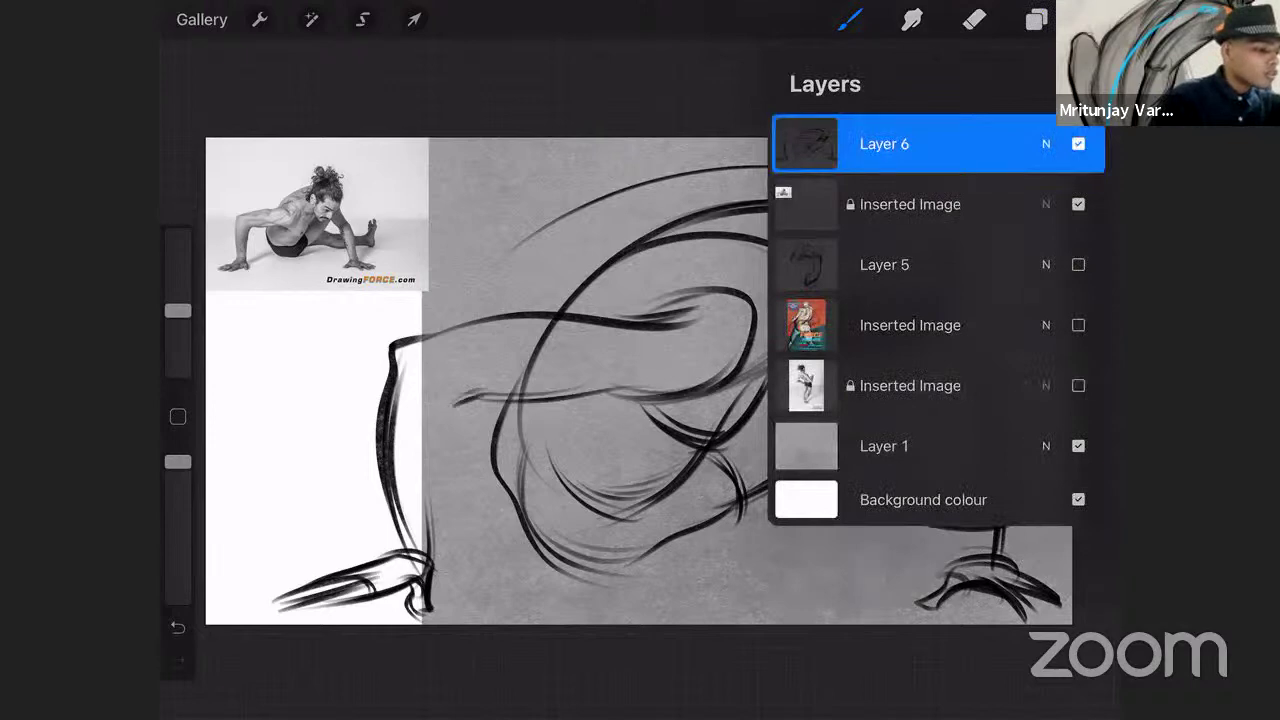
pyautogui.click(1078, 204)
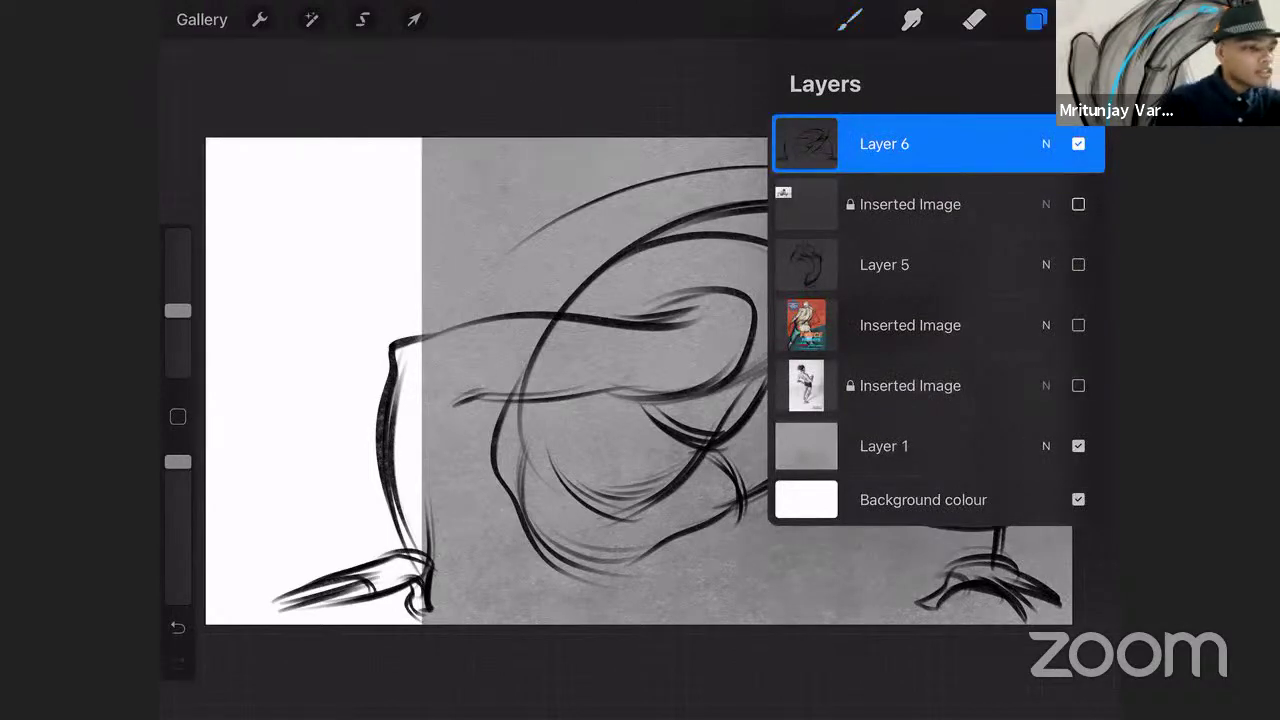
pyautogui.click(413, 19)
pyautogui.moveTo(1063, 163); pyautogui.dragTo(735, 354)
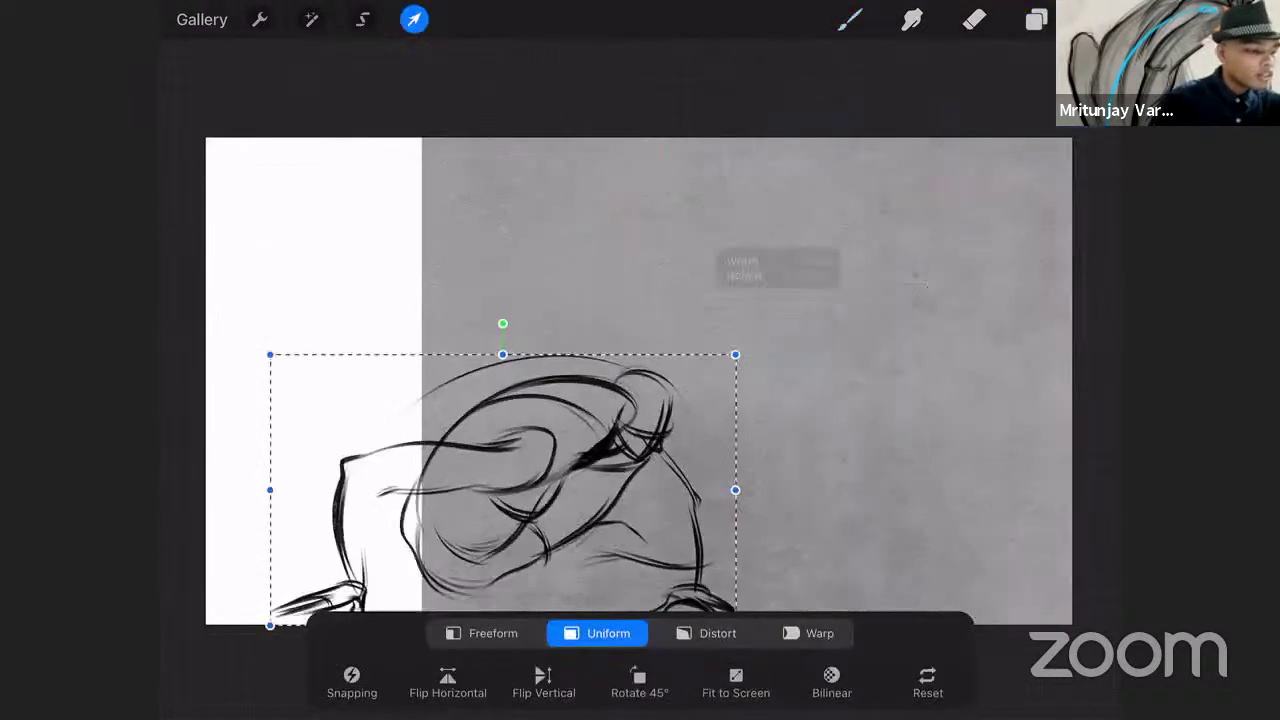
pyautogui.moveTo(503, 490); pyautogui.dragTo(824, 282)
# Make Layer 5 visible and move its standing figure to the canvas's left side, beside the seated figure.
pyautogui.click(1036, 19)
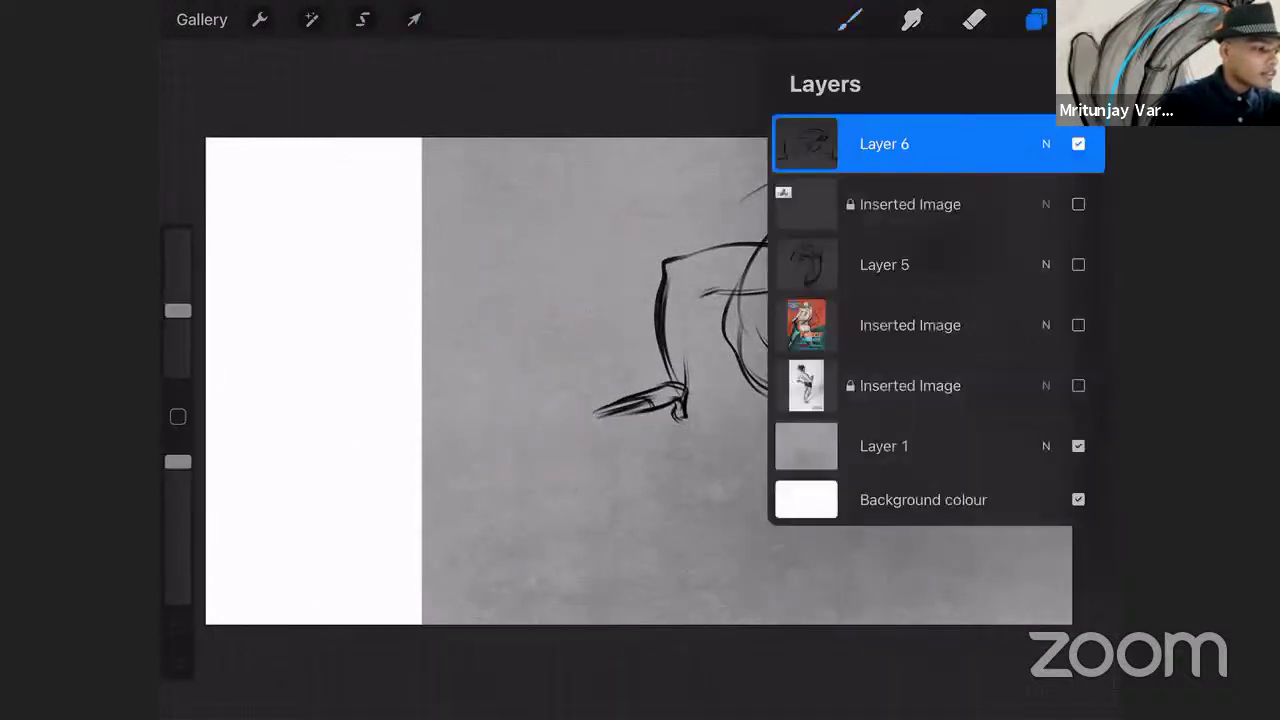
pyautogui.click(940, 264)
pyautogui.click(1078, 264)
pyautogui.click(413, 19)
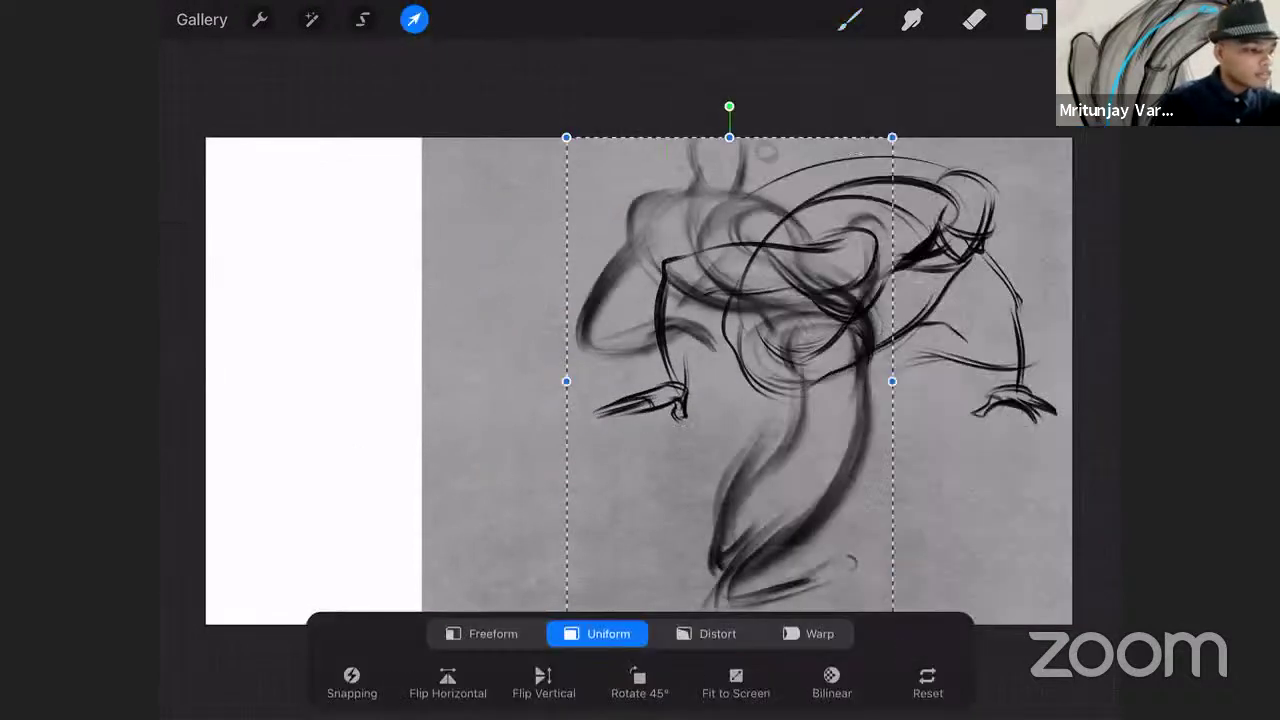
pyautogui.moveTo(729, 394); pyautogui.dragTo(431, 394)
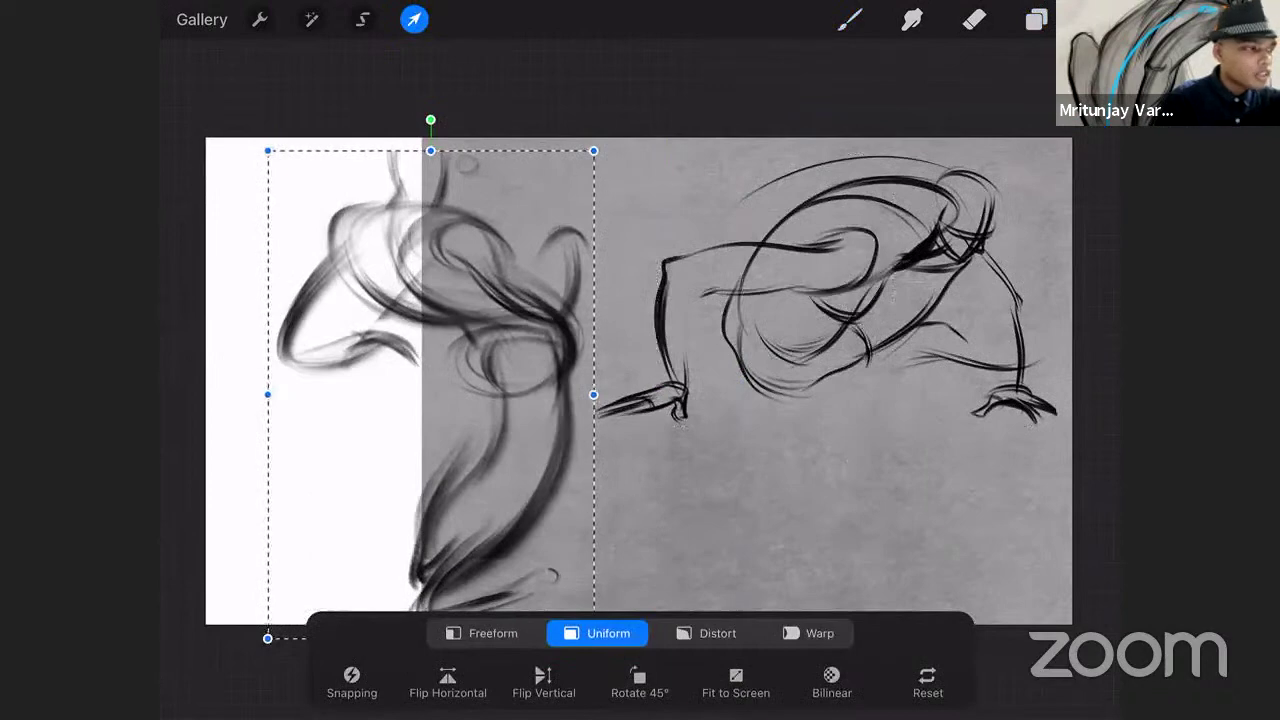
# Hide the grey texture on Layer 1 so both figures stand on plain white, and return to the brush.
pyautogui.click(1036, 19)
pyautogui.click(1078, 446)
pyautogui.click(849, 19)
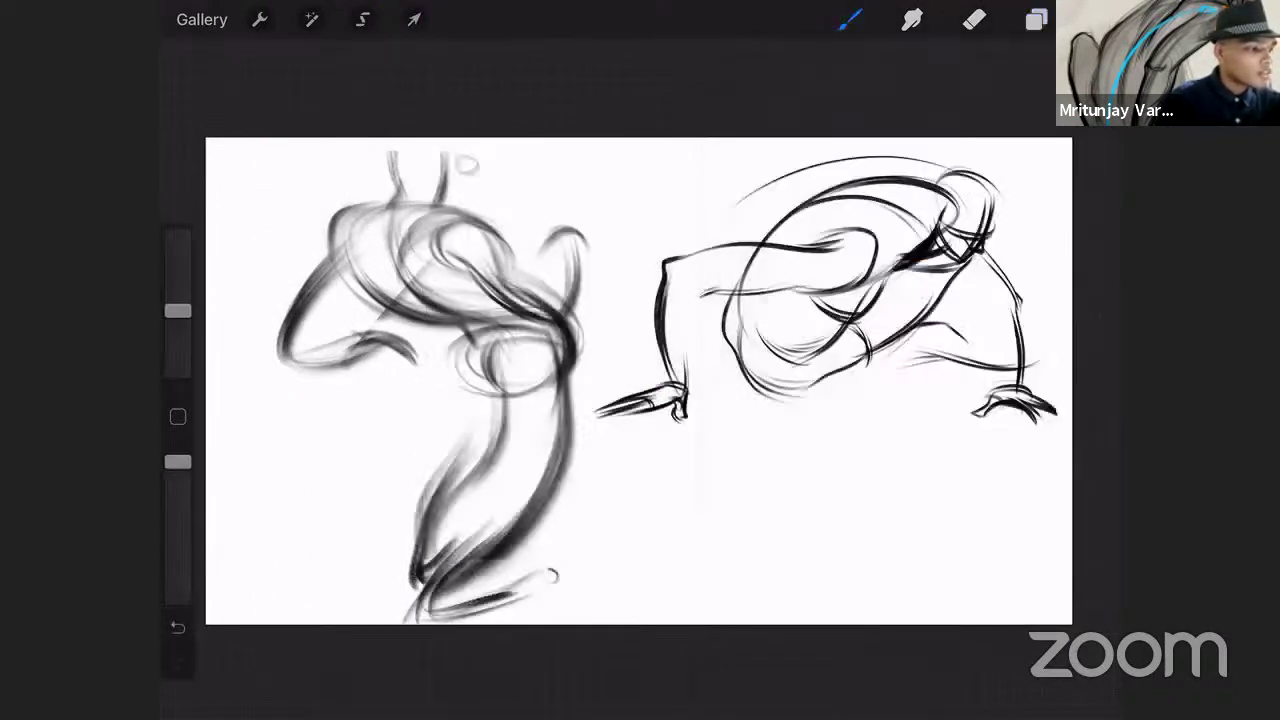
pyautogui.scroll(-2, 639, 381)
pyautogui.scroll(2, 639, 381)
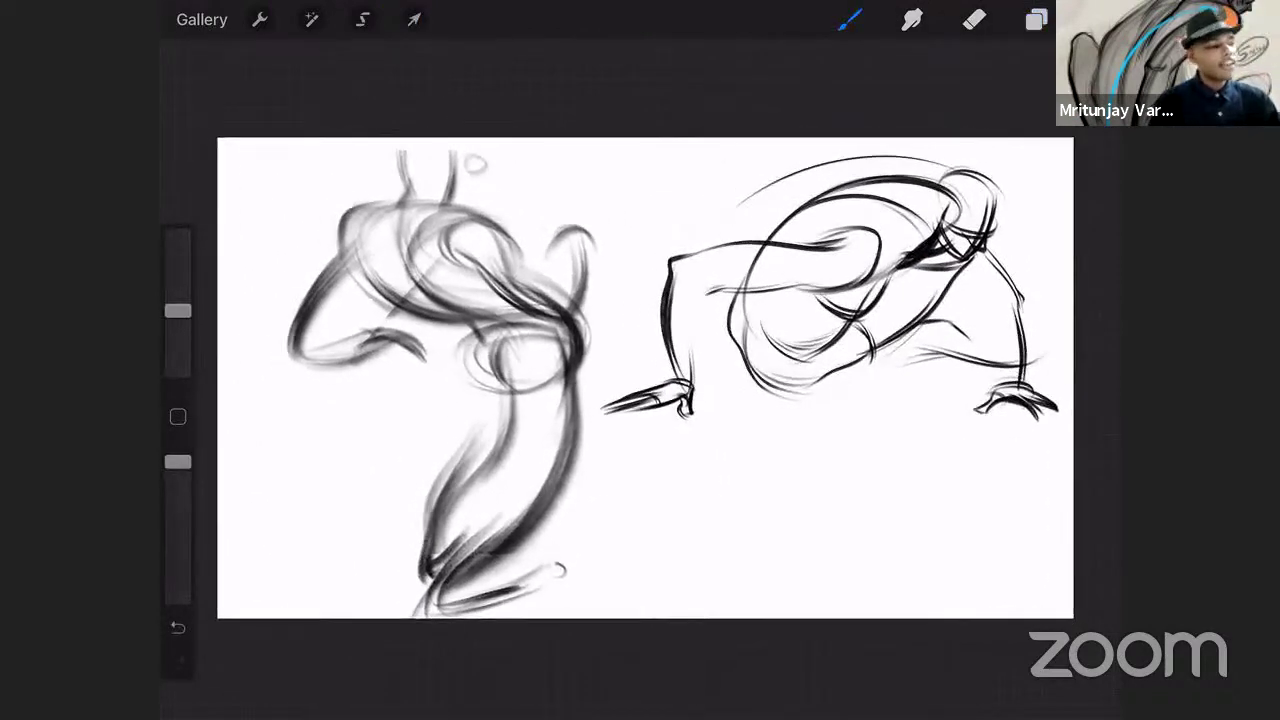
pyautogui.scroll(-1, 639, 381)
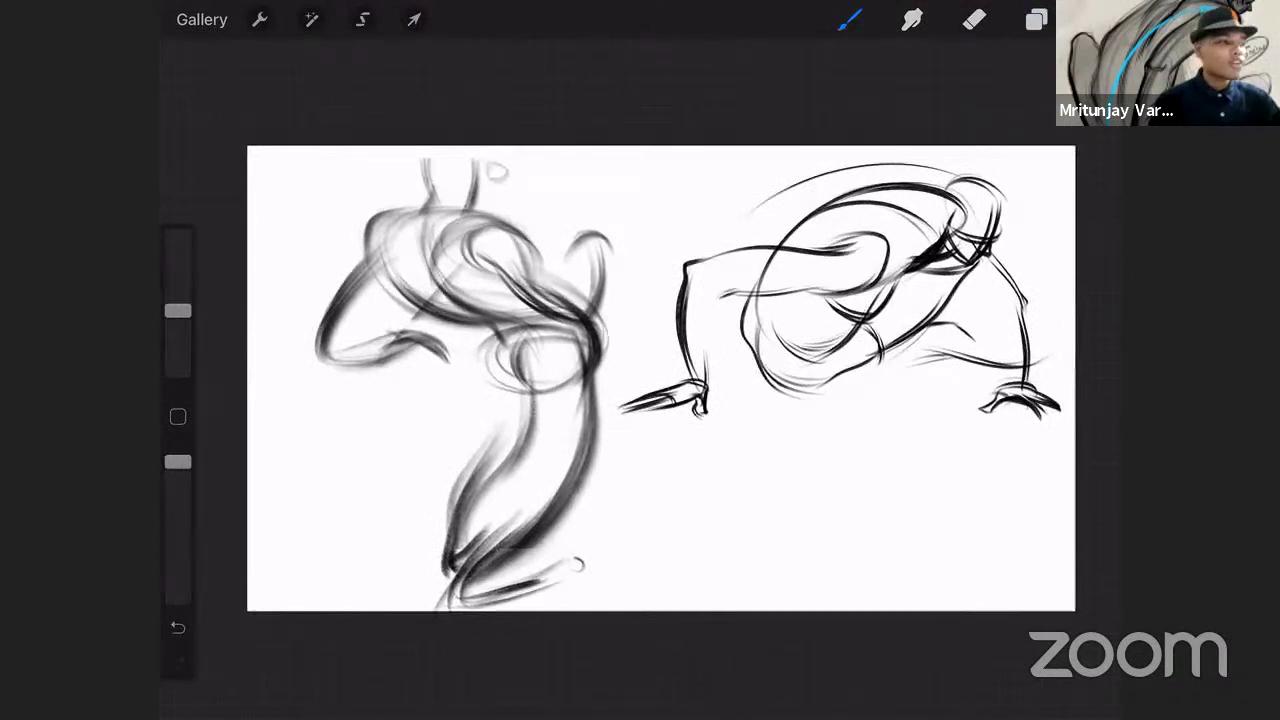
pyautogui.scroll(1, 661, 378)
pyautogui.scroll(-1, 661, 378)
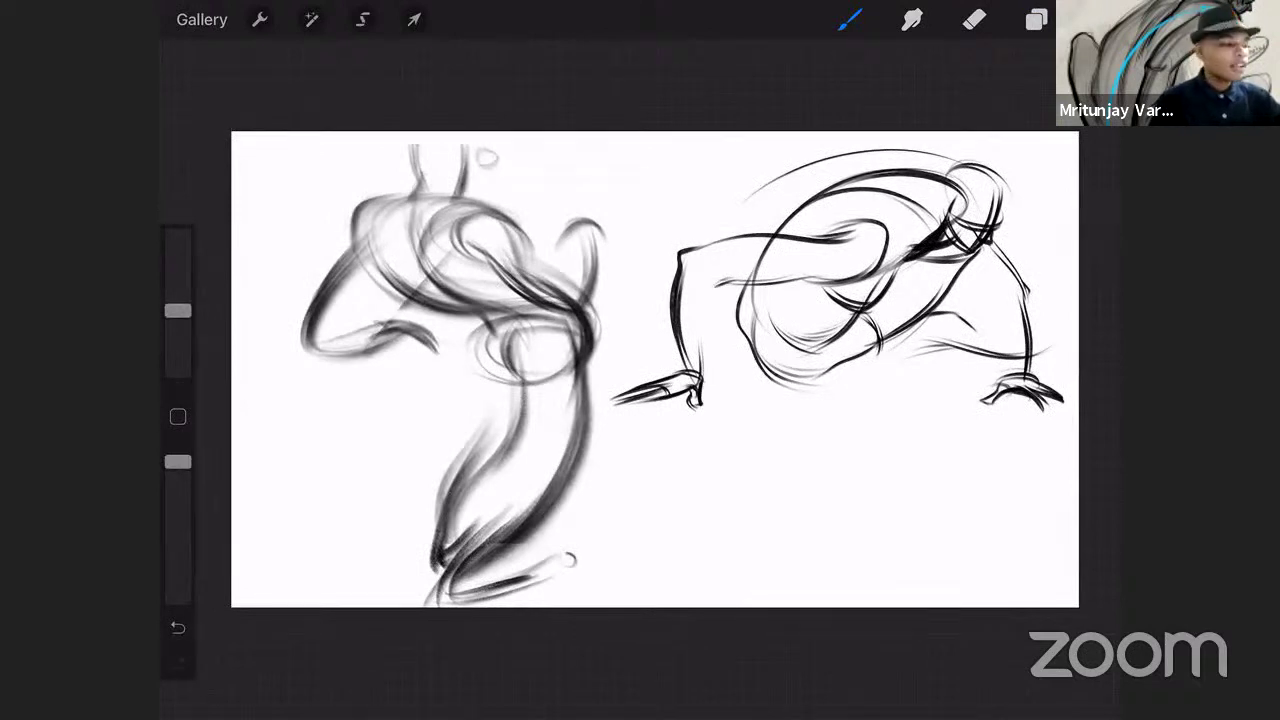
pyautogui.scroll(1, 650, 370)
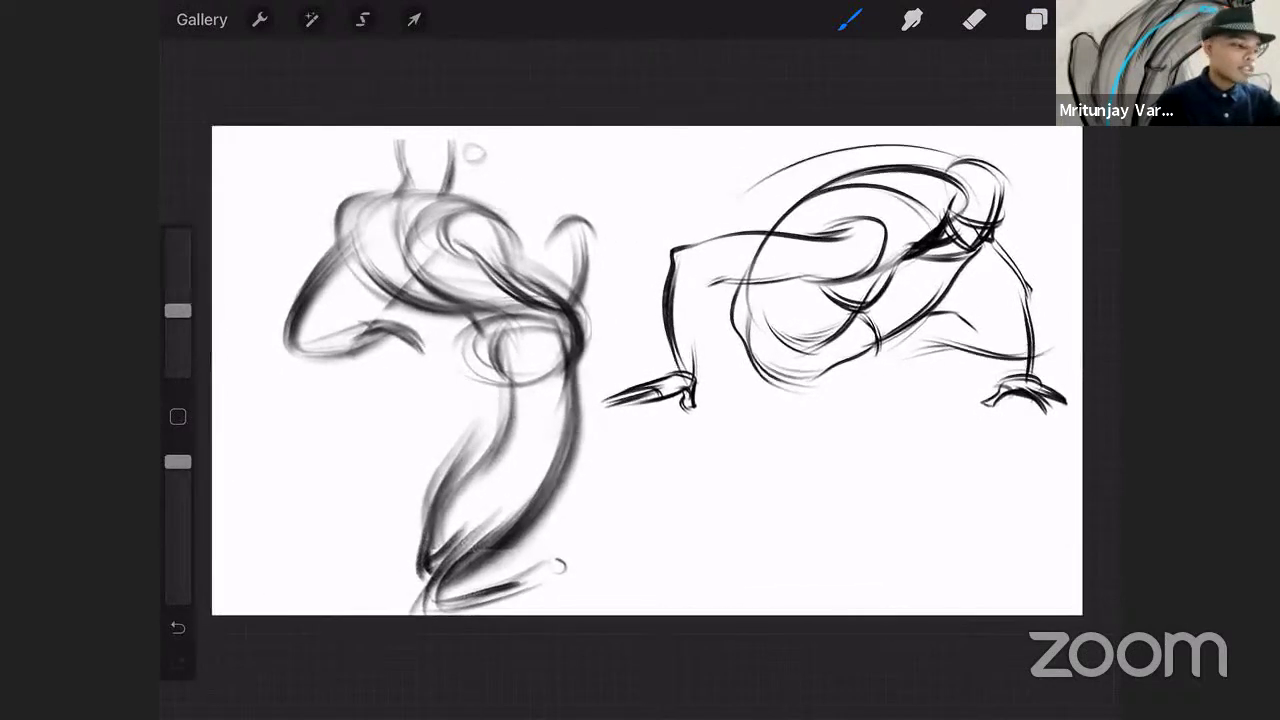
pyautogui.scroll(-1, 647, 370)
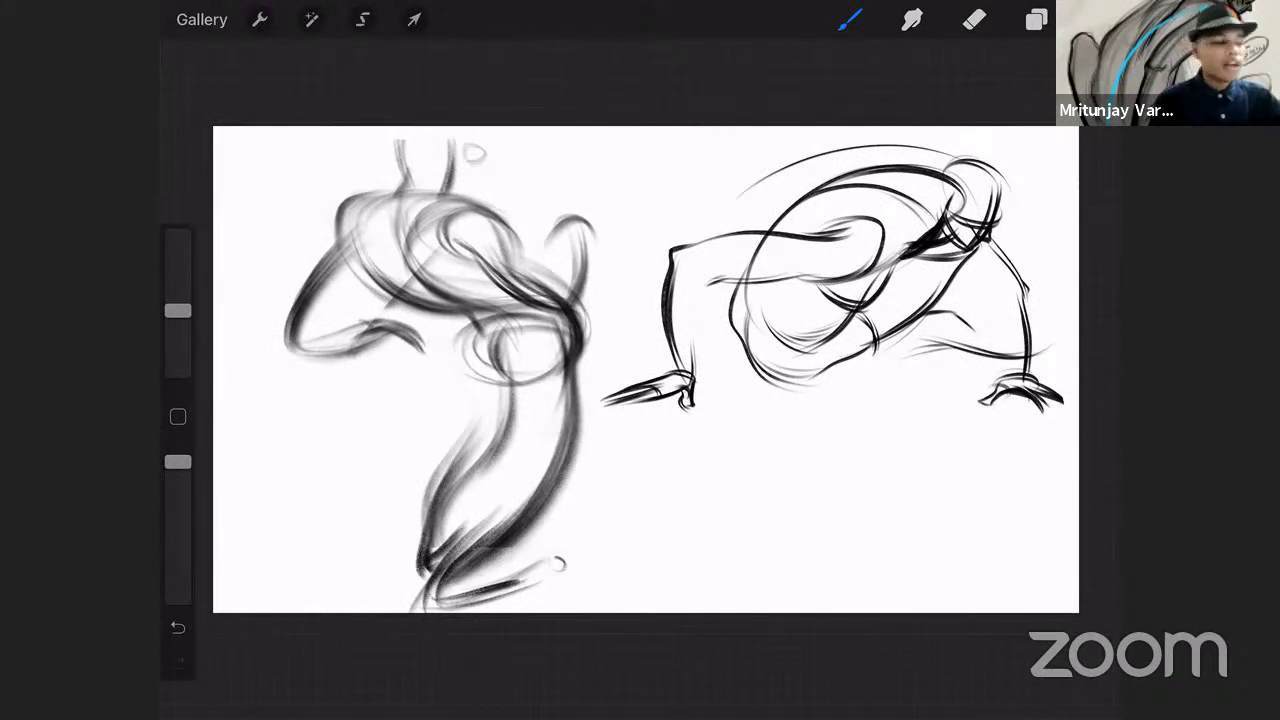
pyautogui.scroll(-1, 646, 369)
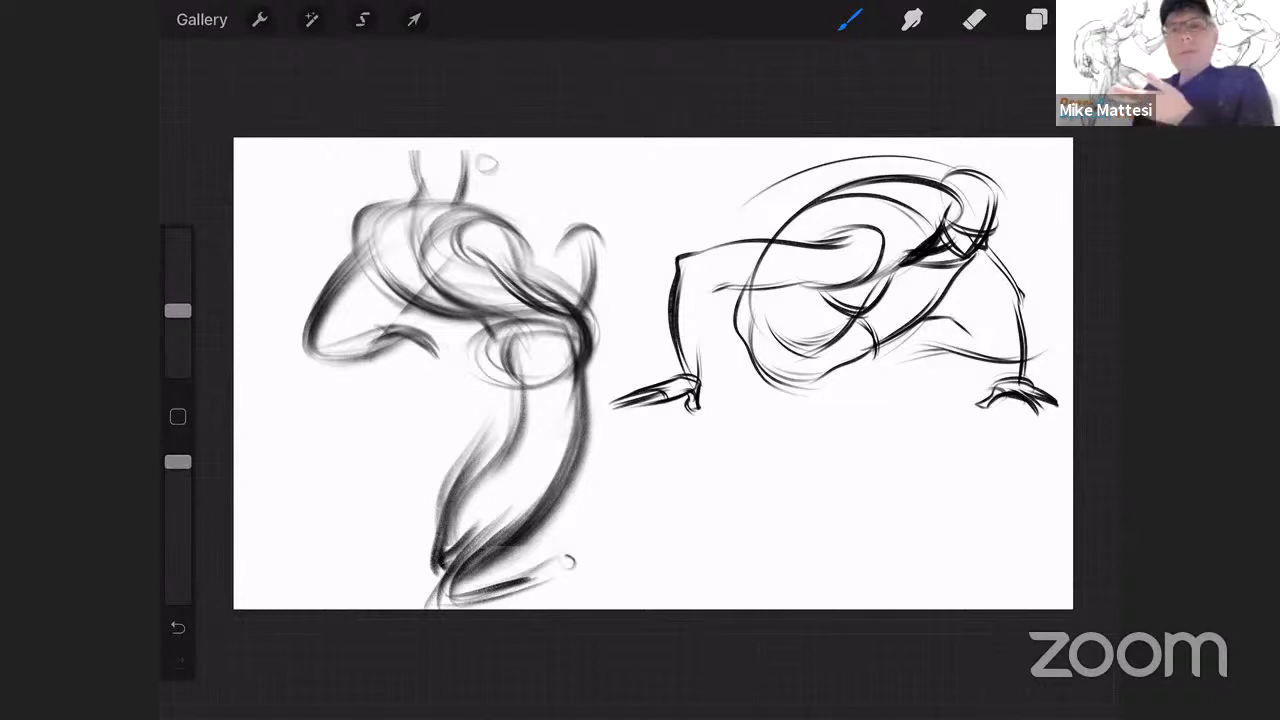
# Make Layer 6 active and add light curved strokes along the seated figure's back and shoulder.
pyautogui.click(1036, 19)
pyautogui.click(938, 144)
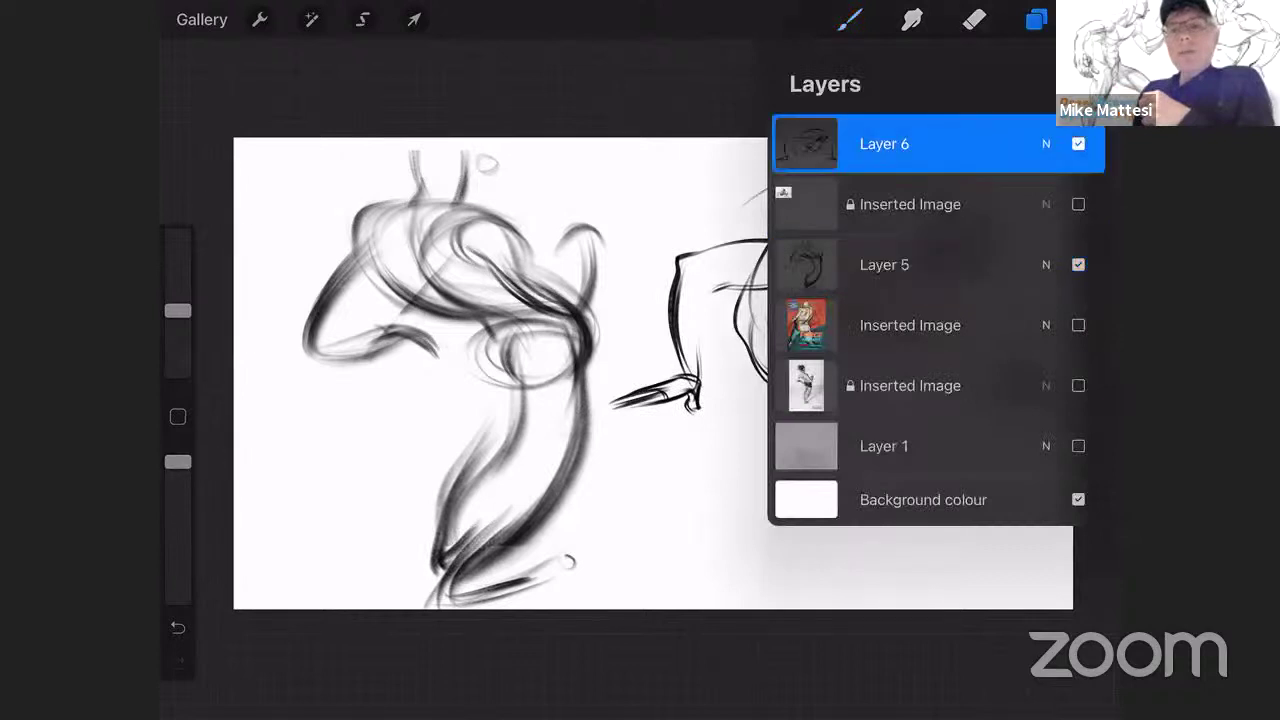
pyautogui.click(1036, 19)
pyautogui.moveTo(836, 198); pyautogui.dragTo(760, 300)
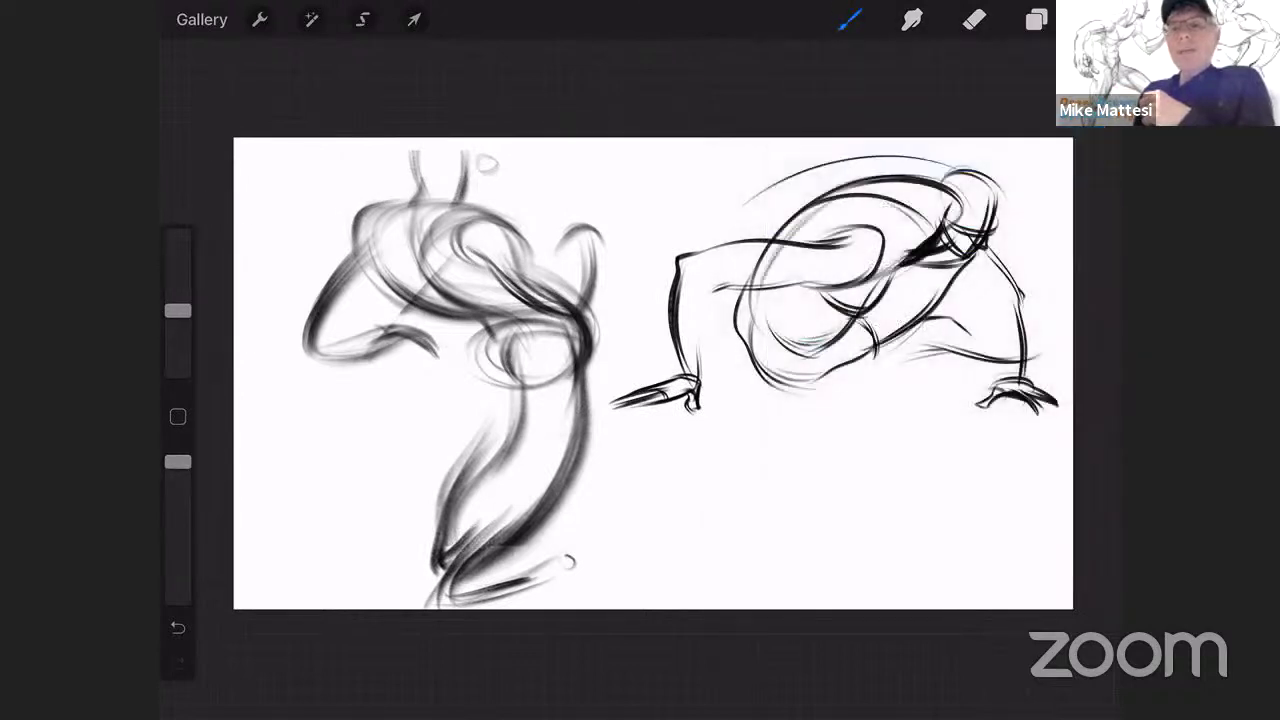
pyautogui.moveTo(780, 240); pyautogui.dragTo(912, 193)
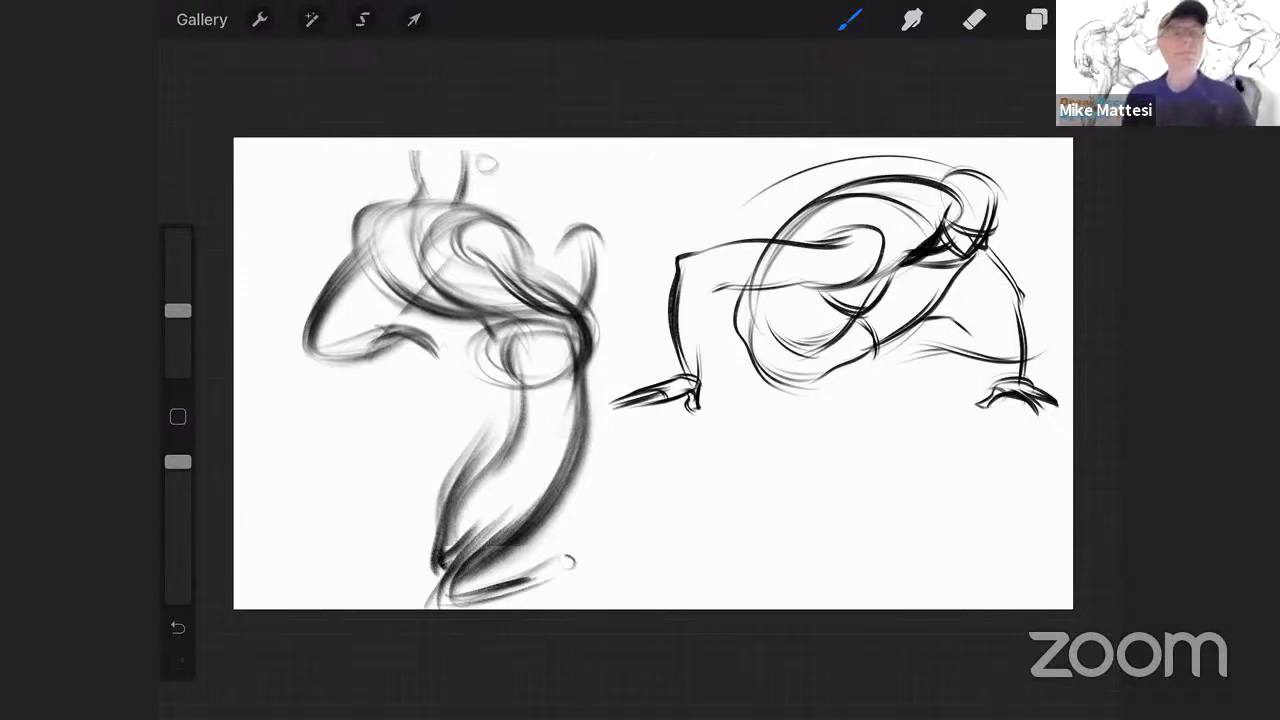
pyautogui.click(1036, 19)
pyautogui.click(1036, 19)
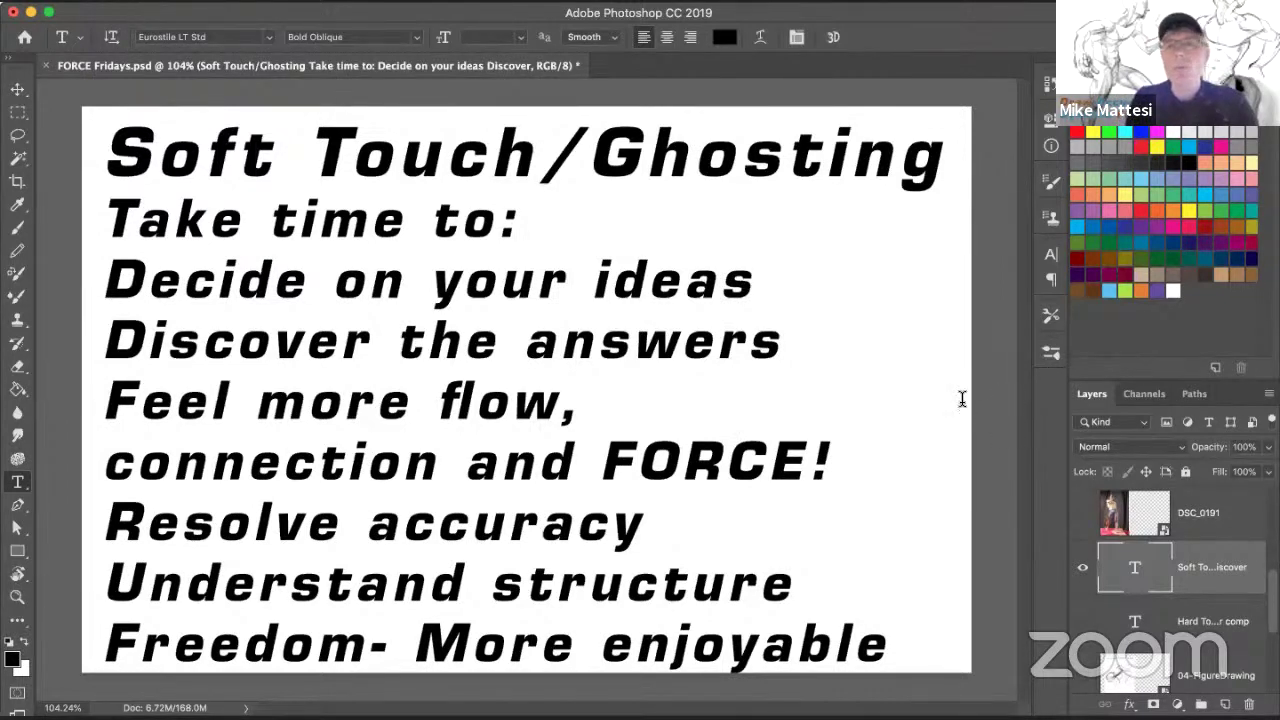
# In Photoshop, swap the Soft Touch/Ghosting text for the DSC_0191 photo and add a new layer above it for brush drawing.
pyautogui.click(1082, 567)
pyautogui.click(1082, 514)
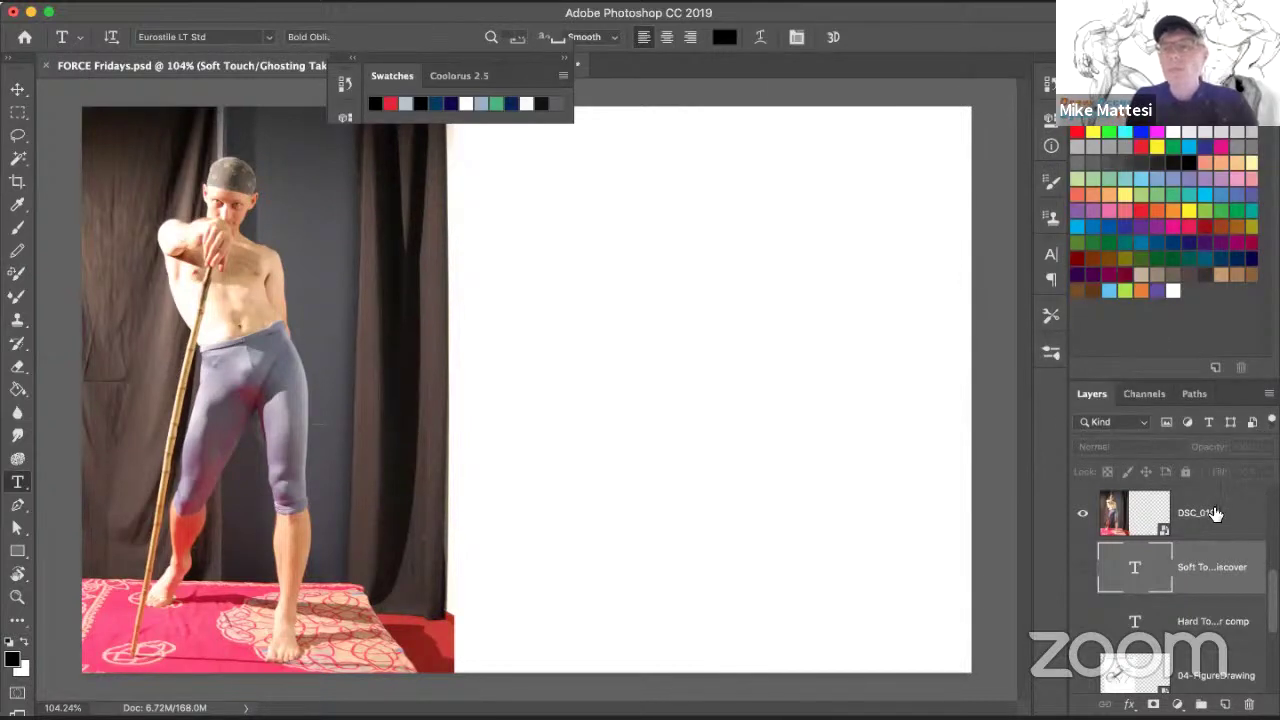
pyautogui.click(1245, 515)
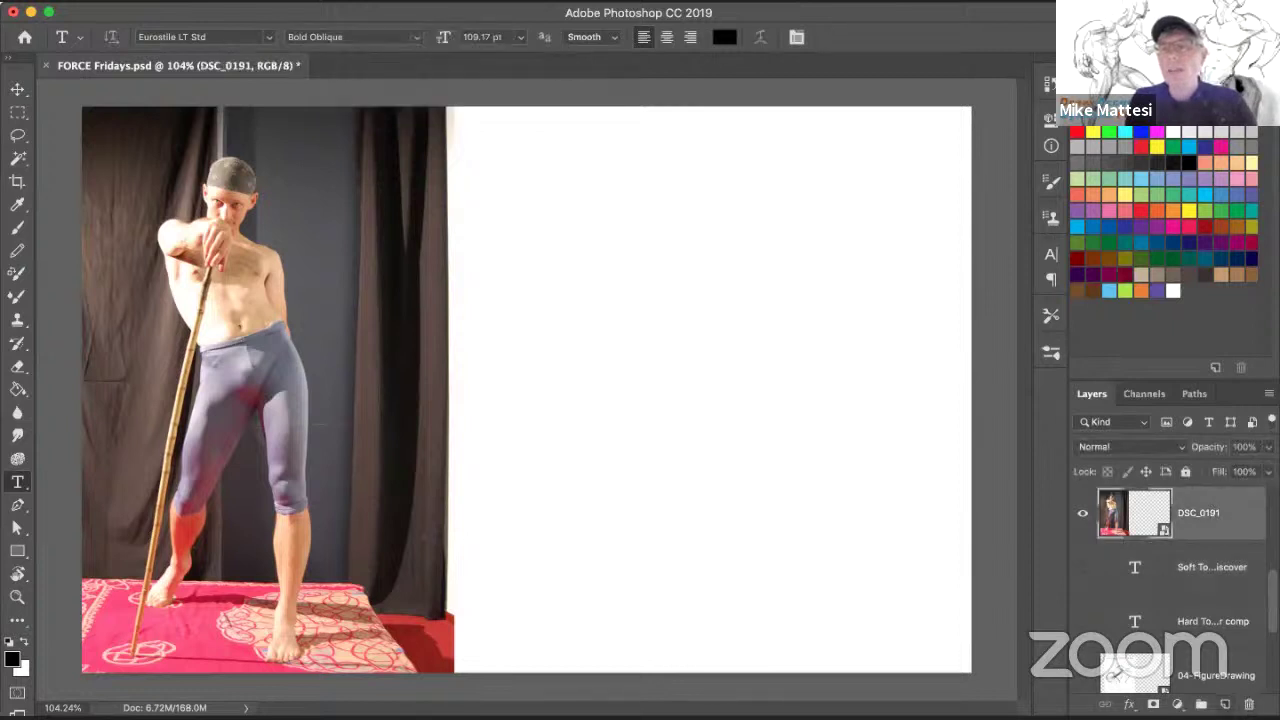
pyautogui.click(1225, 704)
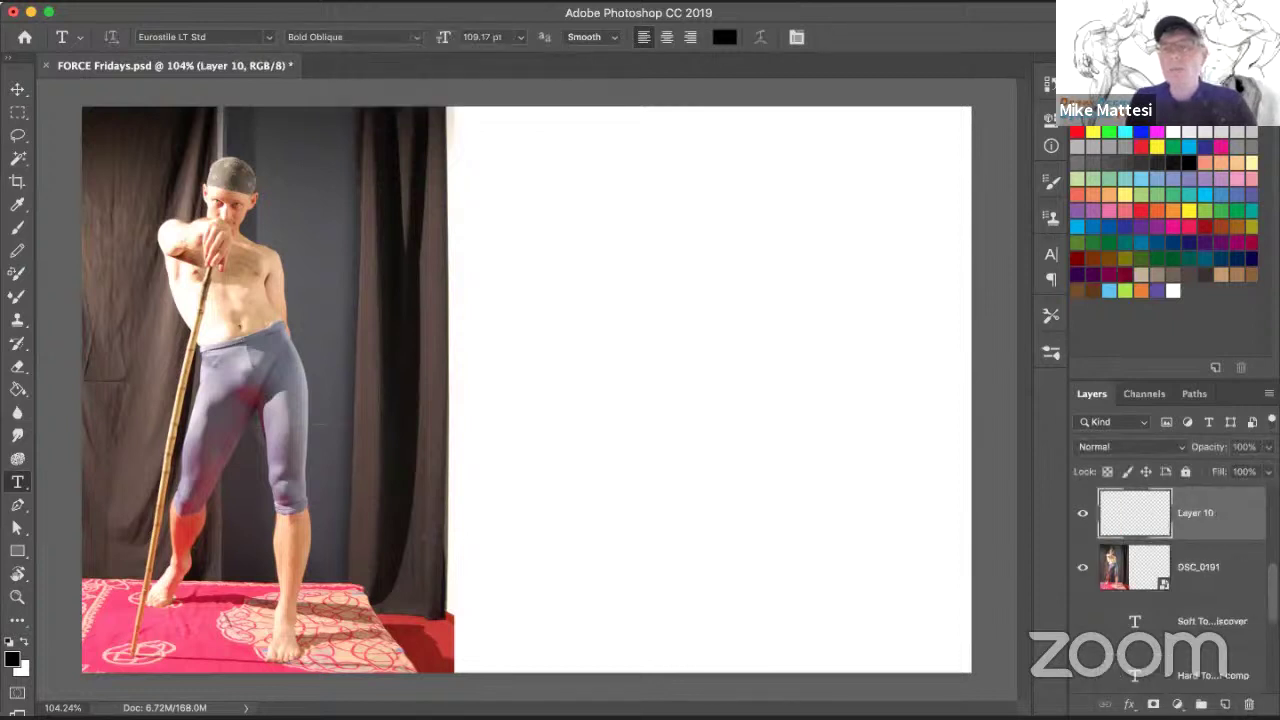
pyautogui.click(19, 229)
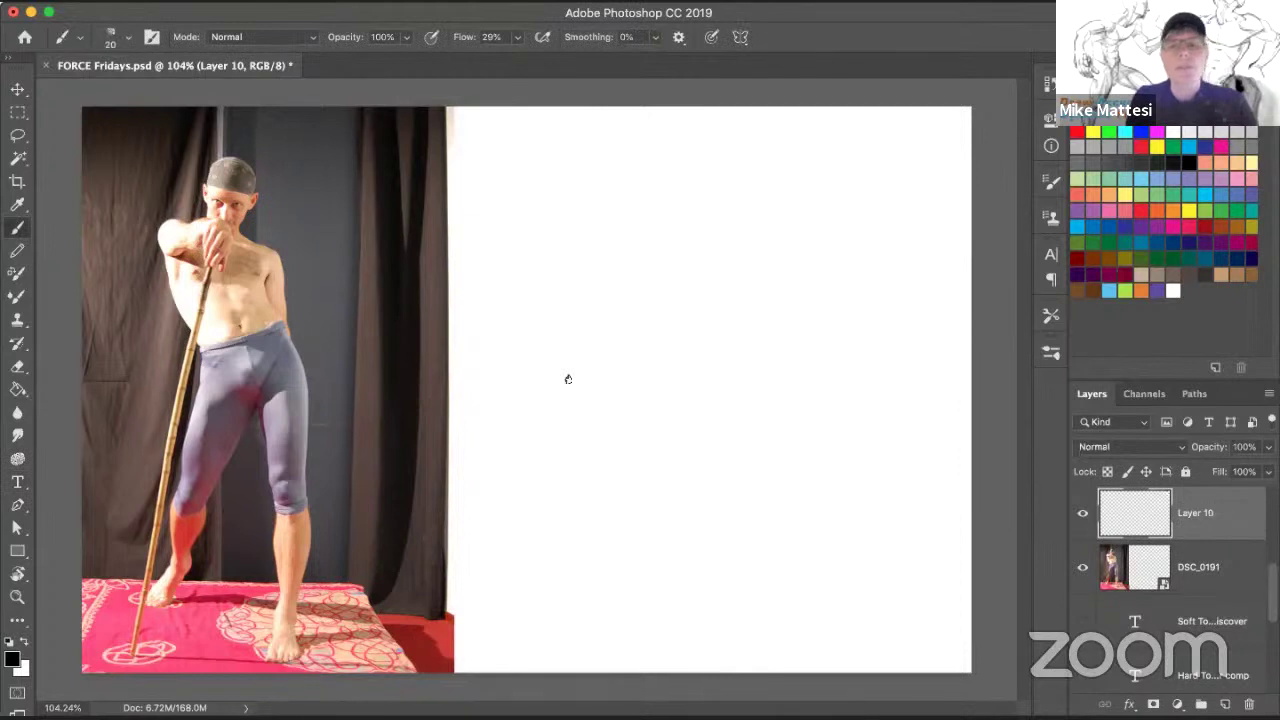
# Set the brush to size 120 at 20% opacity and paint a big light grey disc in the lower white area.
pyautogui.moveTo(628, 405)
pyautogui.mouseDown()
pyautogui.moveTo(651, 397)
pyautogui.moveTo(638, 423)
pyautogui.mouseUp()
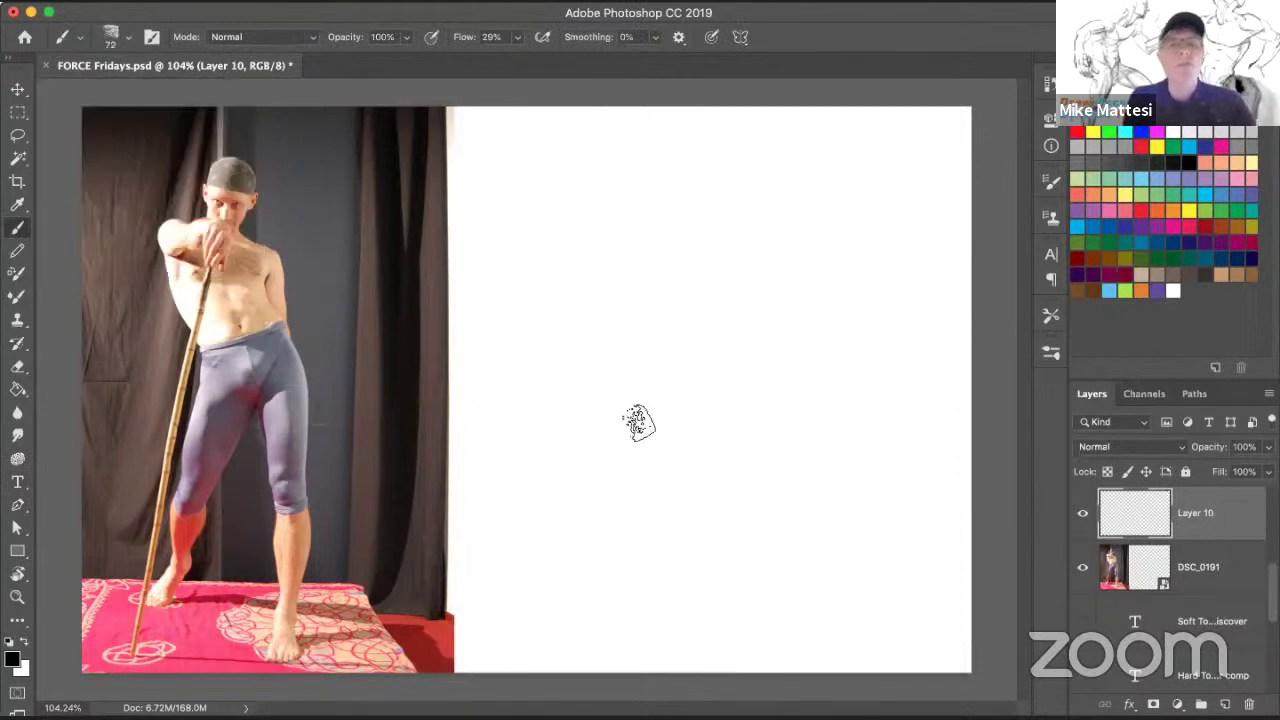
pyautogui.moveTo(600, 509); pyautogui.dragTo(640, 507)
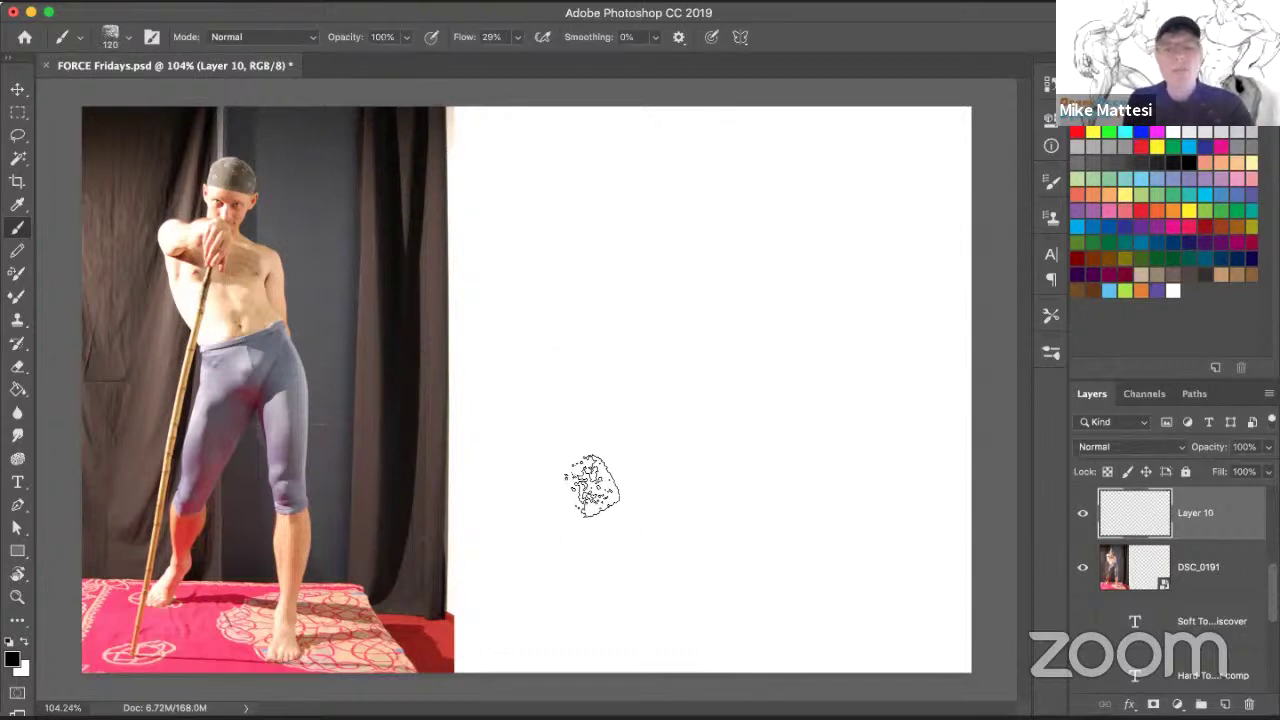
pyautogui.press('2')
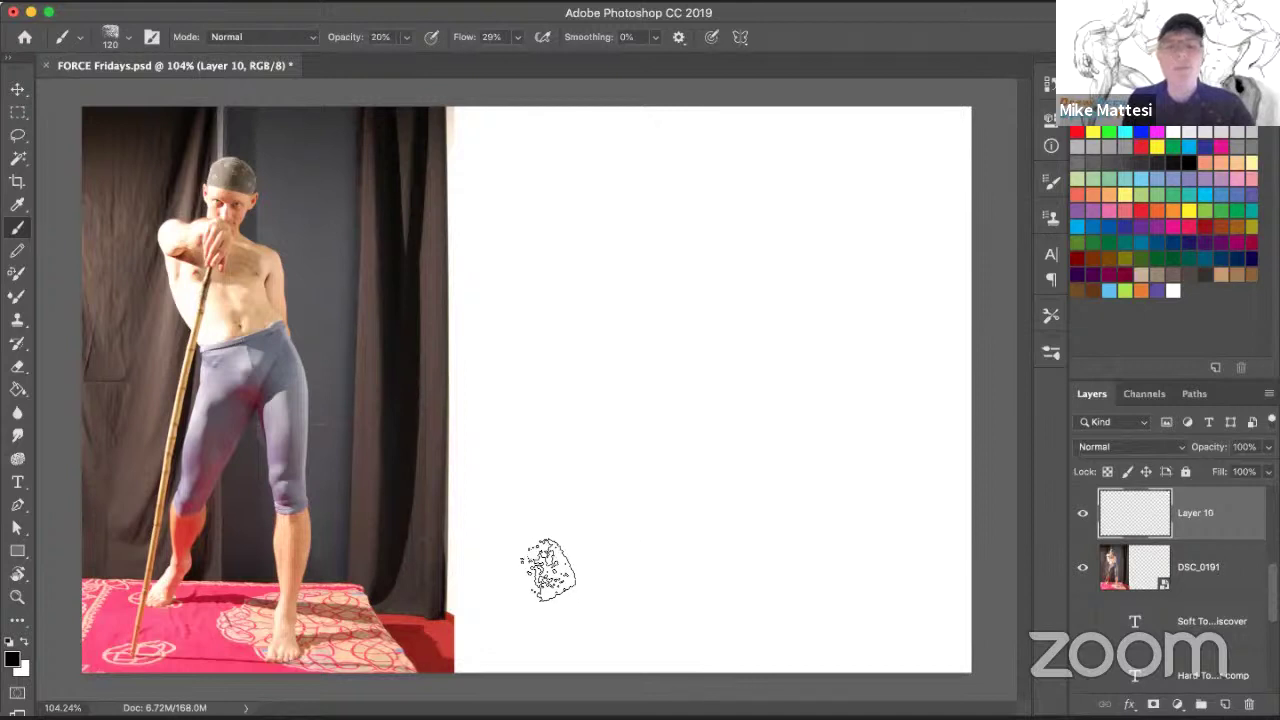
pyautogui.moveTo(531, 586)
pyautogui.mouseDown()
pyautogui.moveTo(562, 596)
pyautogui.moveTo(553, 602)
pyautogui.moveTo(553, 558)
pyautogui.moveTo(571, 596)
pyautogui.moveTo(536, 555)
pyautogui.moveTo(570, 592)
pyautogui.mouseUp()
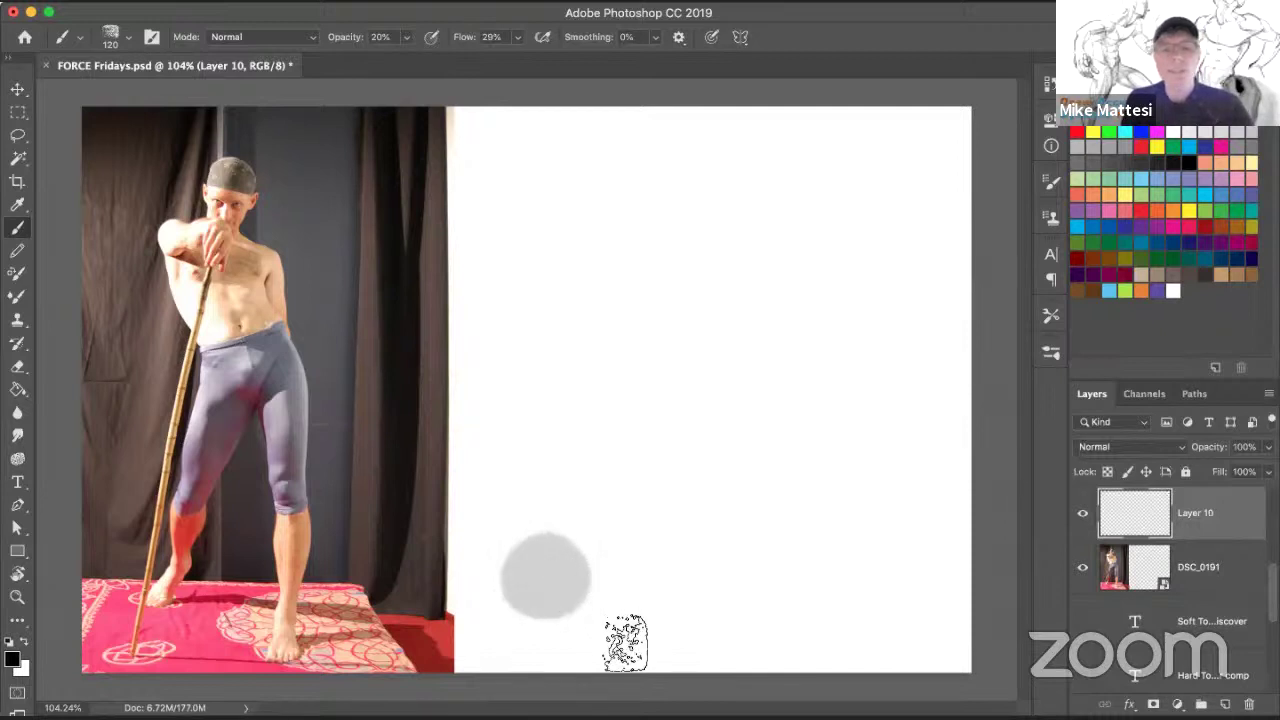
# Paint a medium disc at 30% opacity and a small dark dot at 70% opacity with brush size 26 beside the big disc.
pyautogui.press('3')
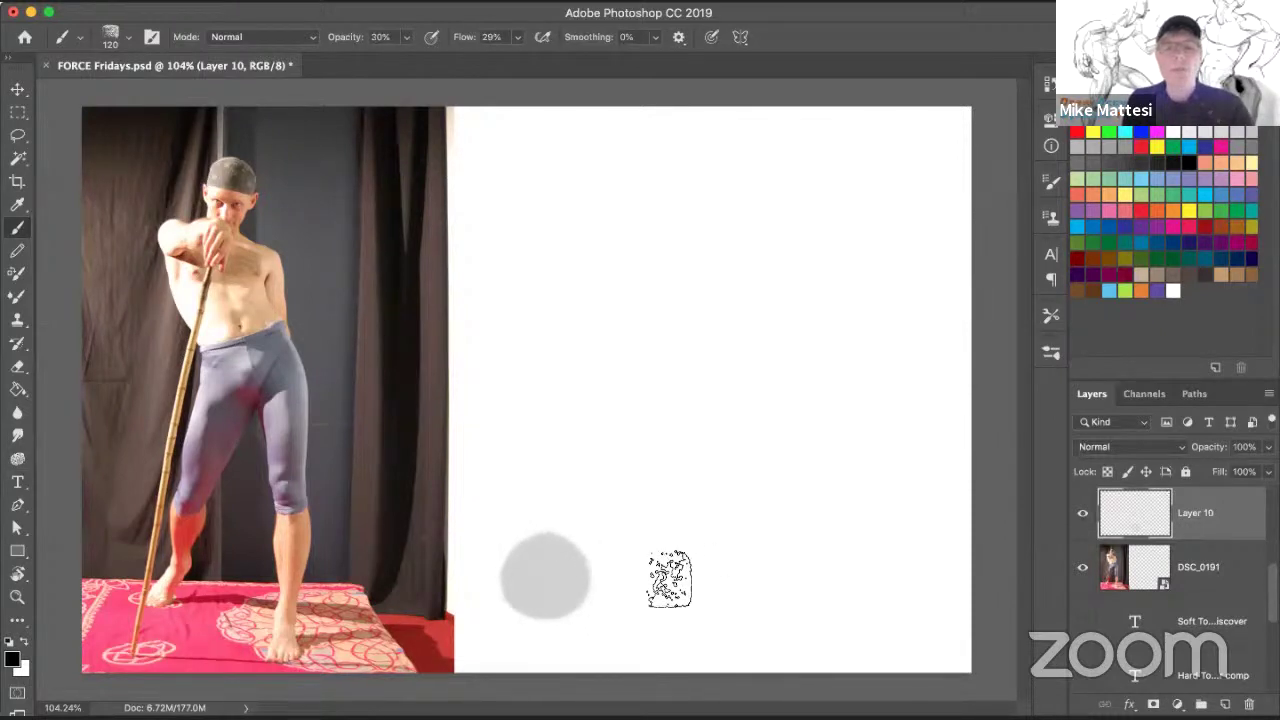
pyautogui.moveTo(666, 566)
pyautogui.mouseDown()
pyautogui.moveTo(657, 580)
pyautogui.moveTo(669, 586)
pyautogui.mouseUp()
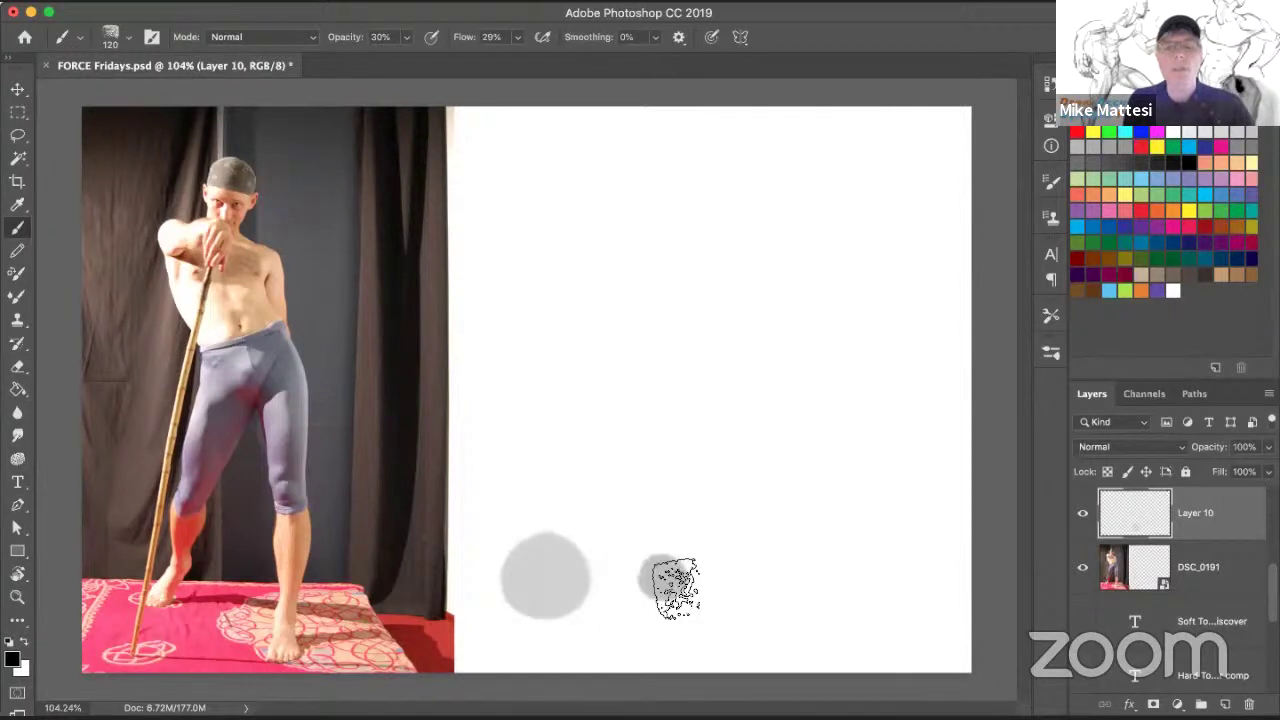
pyautogui.press('7')
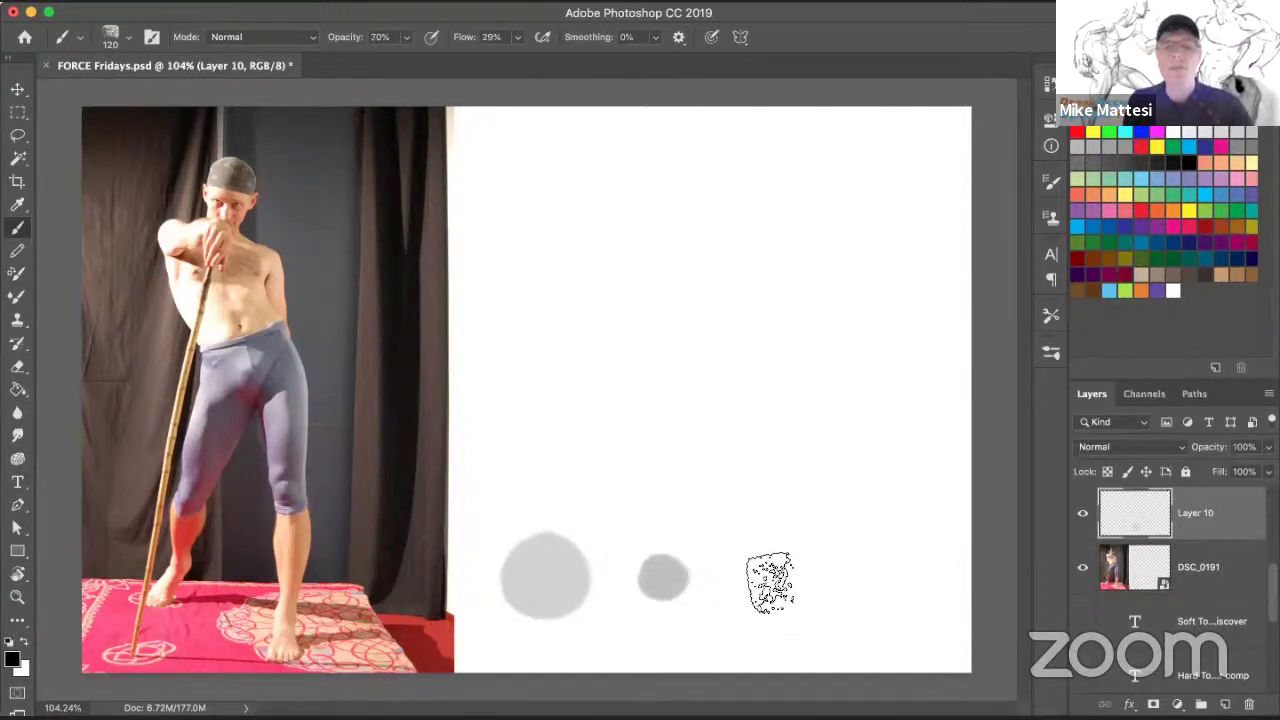
pyautogui.moveTo(754, 585)
pyautogui.mouseDown()
pyautogui.moveTo(701, 577)
pyautogui.moveTo(740, 577)
pyautogui.mouseUp()
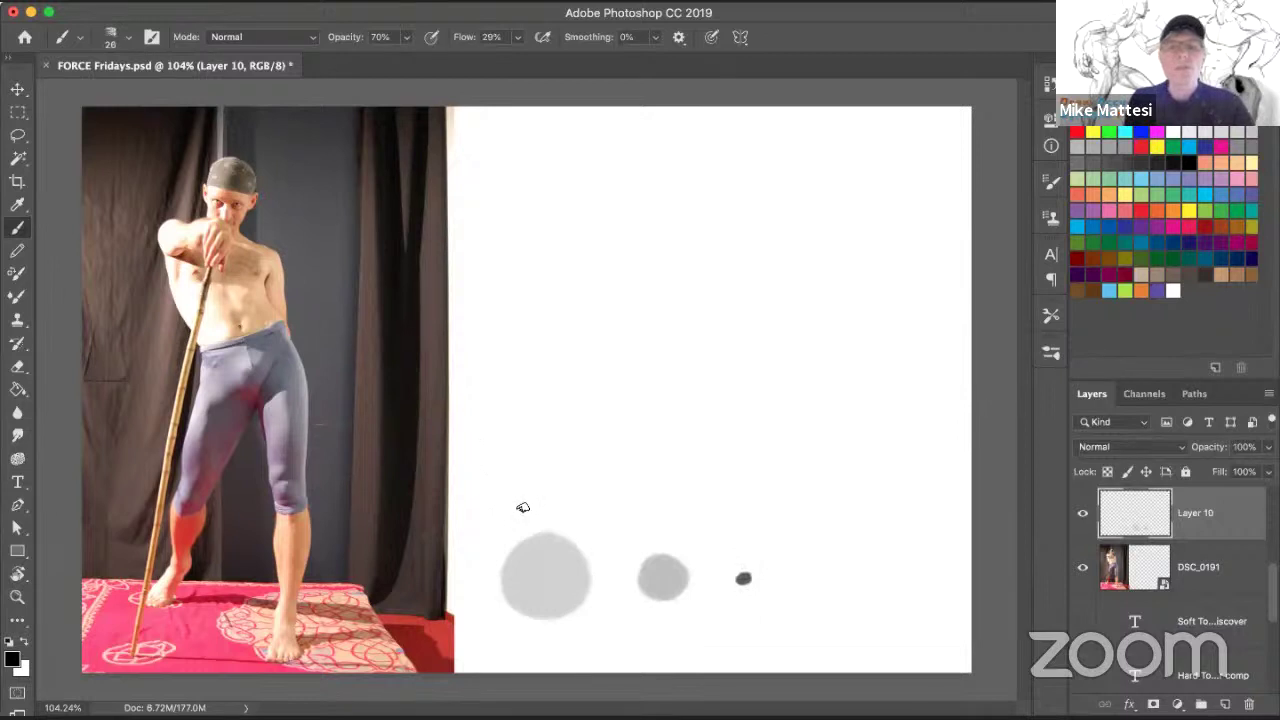
# Handwrite the labels "BIG", "MED" and "SM" above the three discs and draw a curly bracket spanning them.
pyautogui.moveTo(520, 501)
pyautogui.mouseDown()
pyautogui.moveTo(526, 523)
pyautogui.moveTo(546, 521)
pyautogui.mouseUp()
pyautogui.moveTo(562, 509)
pyautogui.mouseDown()
pyautogui.moveTo(736, 551)
pyautogui.moveTo(772, 547)
pyautogui.mouseUp()
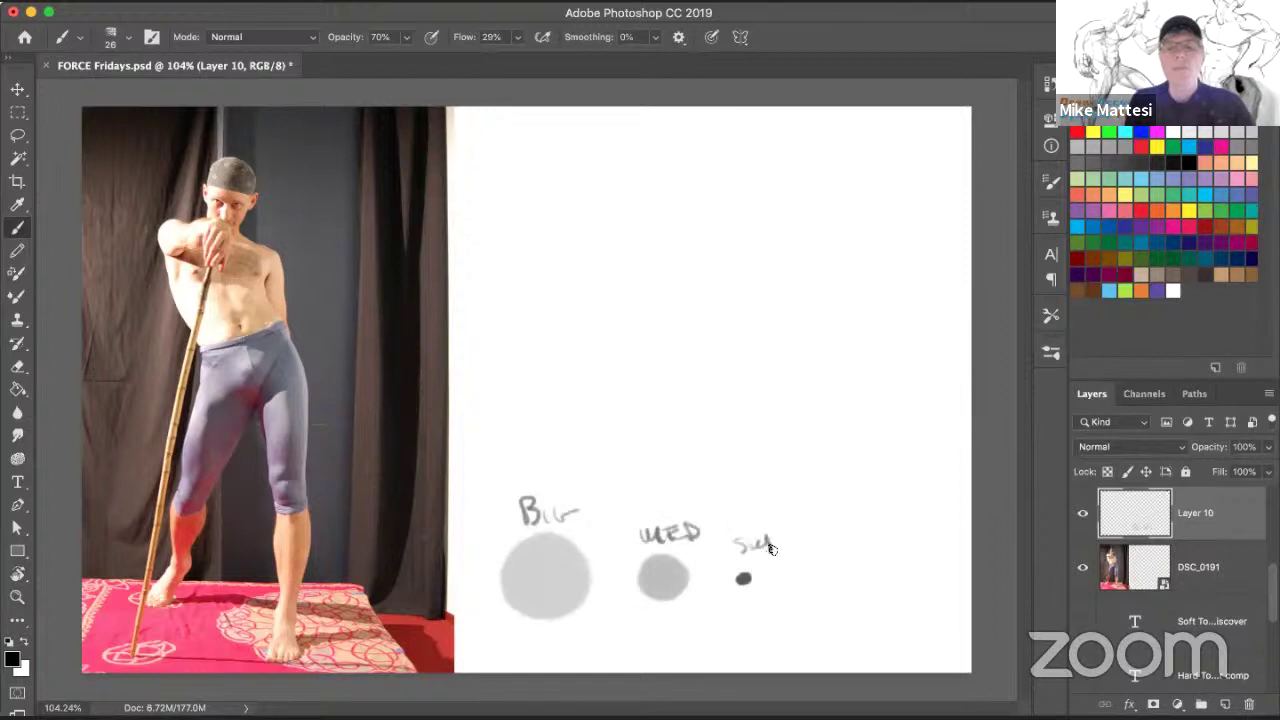
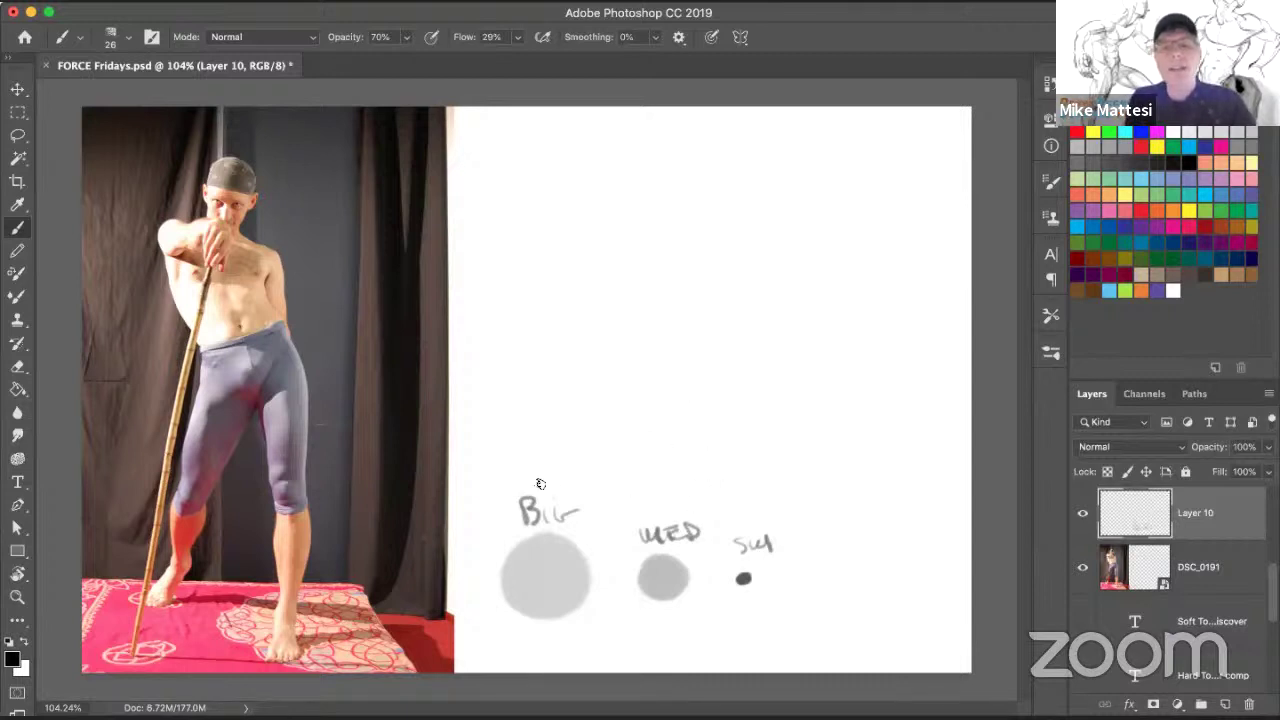
pyautogui.moveTo(525, 470)
pyautogui.mouseDown()
pyautogui.moveTo(642, 460)
pyautogui.moveTo(758, 506)
pyautogui.mouseUp()
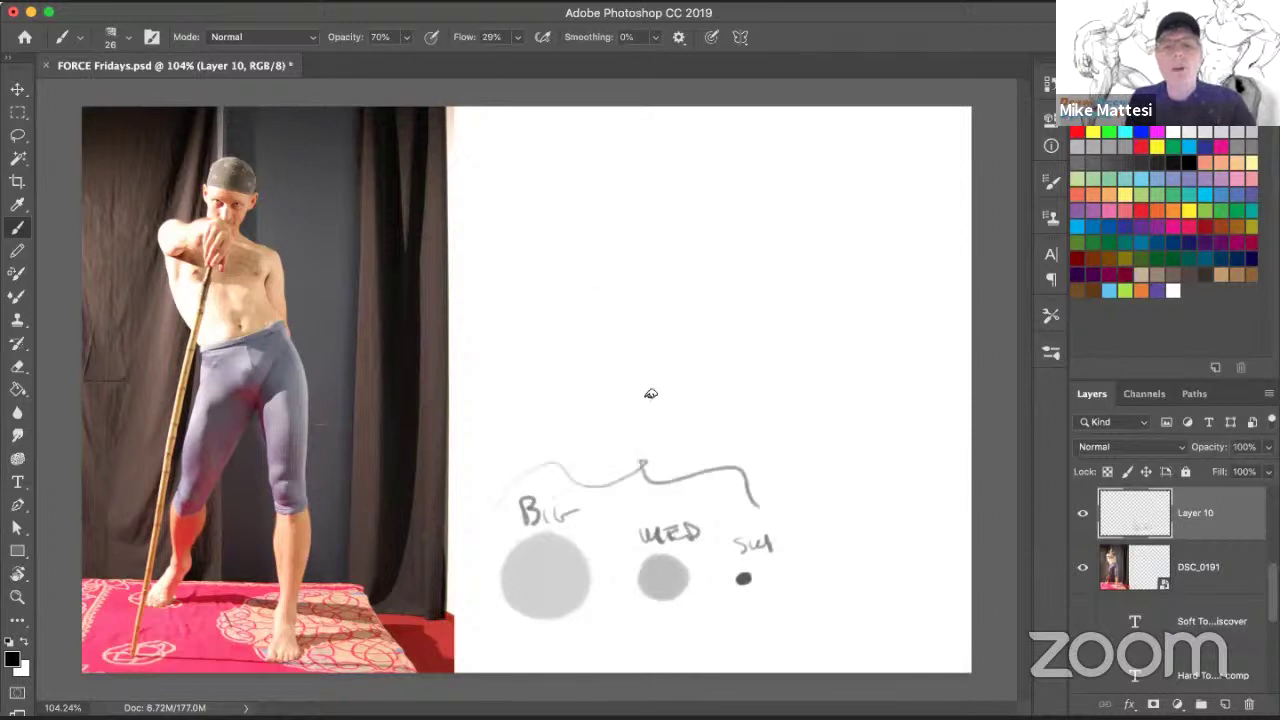
# Draw an oval with a question mark above the bracket and shade the oval grey with a larger brush at 29% opacity.
pyautogui.moveTo(622, 430)
pyautogui.mouseDown()
pyautogui.moveTo(680, 370)
pyautogui.moveTo(666, 378)
pyautogui.moveTo(719, 390)
pyautogui.mouseUp()
pyautogui.click(726, 408)
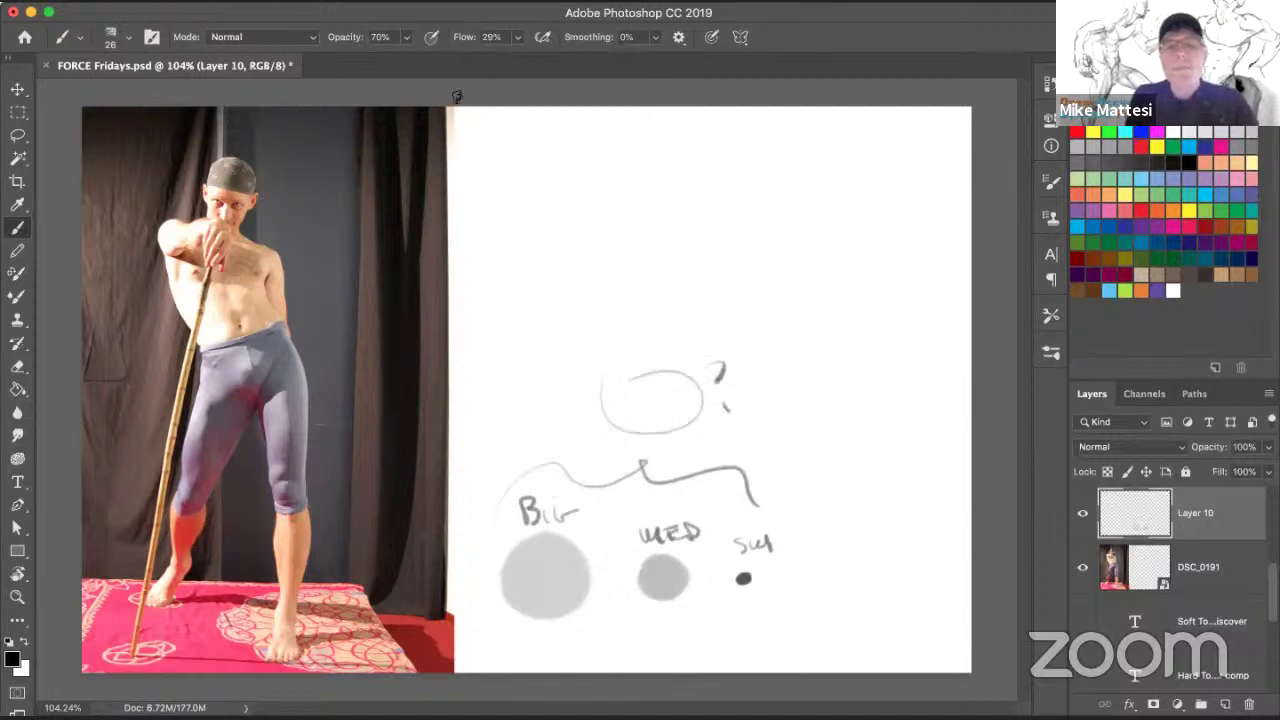
pyautogui.click(406, 37)
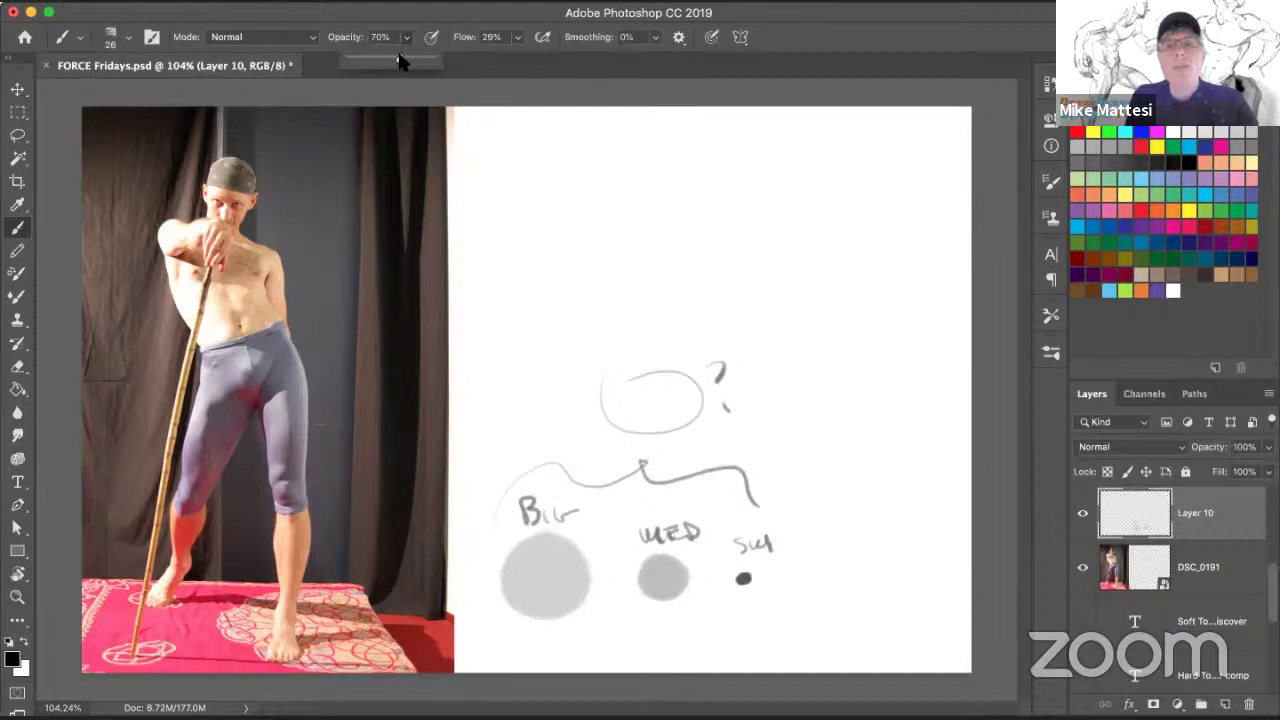
pyautogui.moveTo(398, 62); pyautogui.dragTo(372, 62)
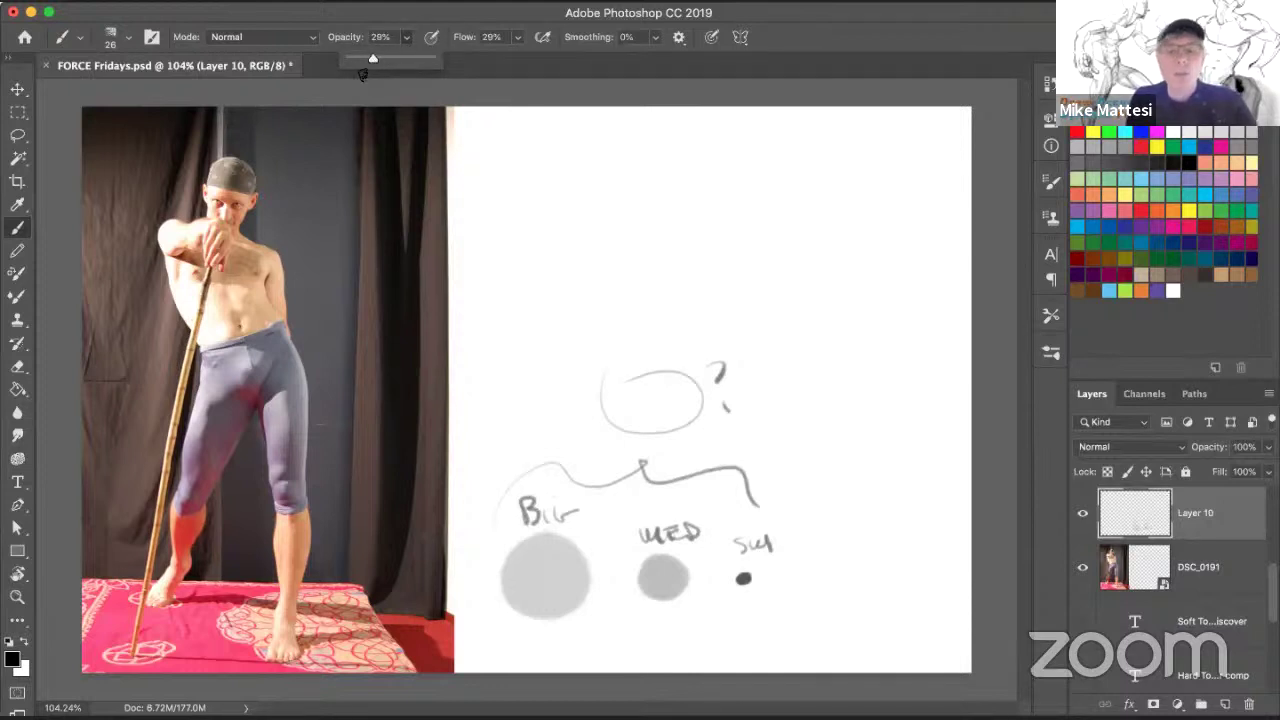
pyautogui.click(680, 388)
pyautogui.moveTo(716, 377)
pyautogui.mouseDown()
pyautogui.moveTo(647, 368)
pyautogui.moveTo(677, 404)
pyautogui.moveTo(662, 383)
pyautogui.moveTo(615, 409)
pyautogui.moveTo(672, 393)
pyautogui.moveTo(646, 420)
pyautogui.moveTo(677, 423)
pyautogui.mouseUp()
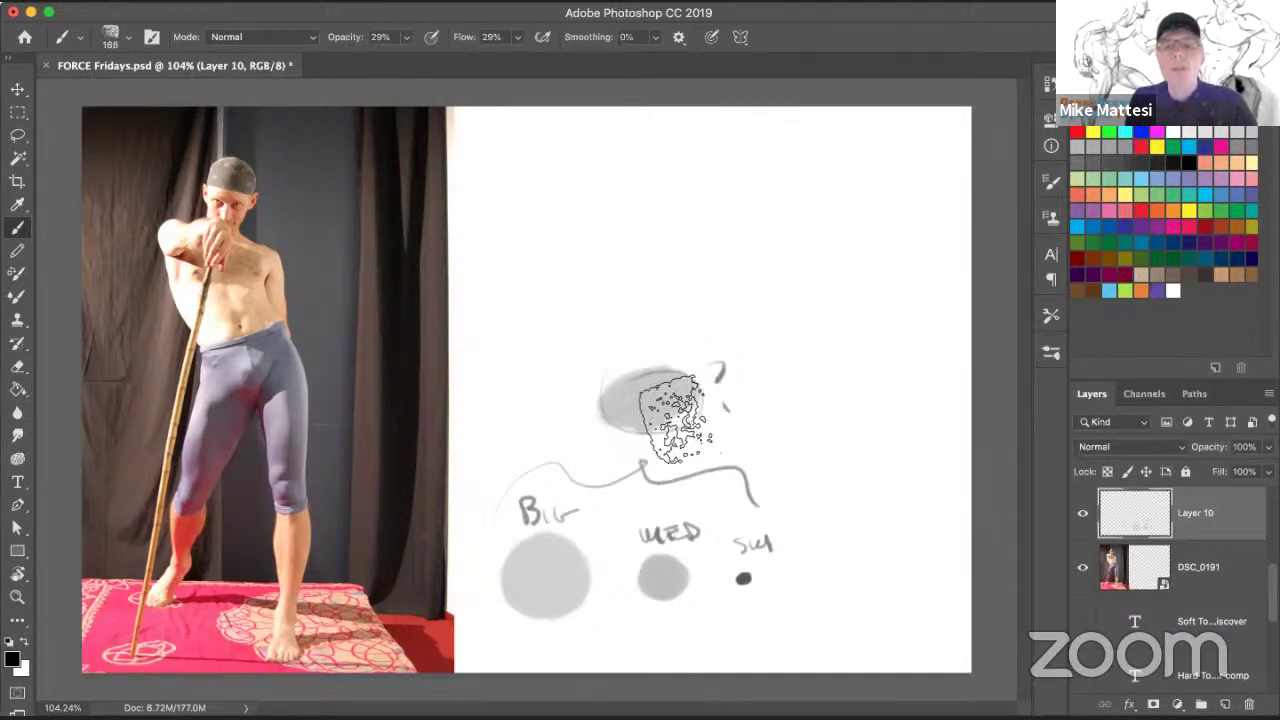
# Draw a bean-shaped contour above the oval at 30% opacity with brush size 20, adding softer curves at sizes 279 and 442.
pyautogui.moveTo(599, 268); pyautogui.dragTo(600, 269)
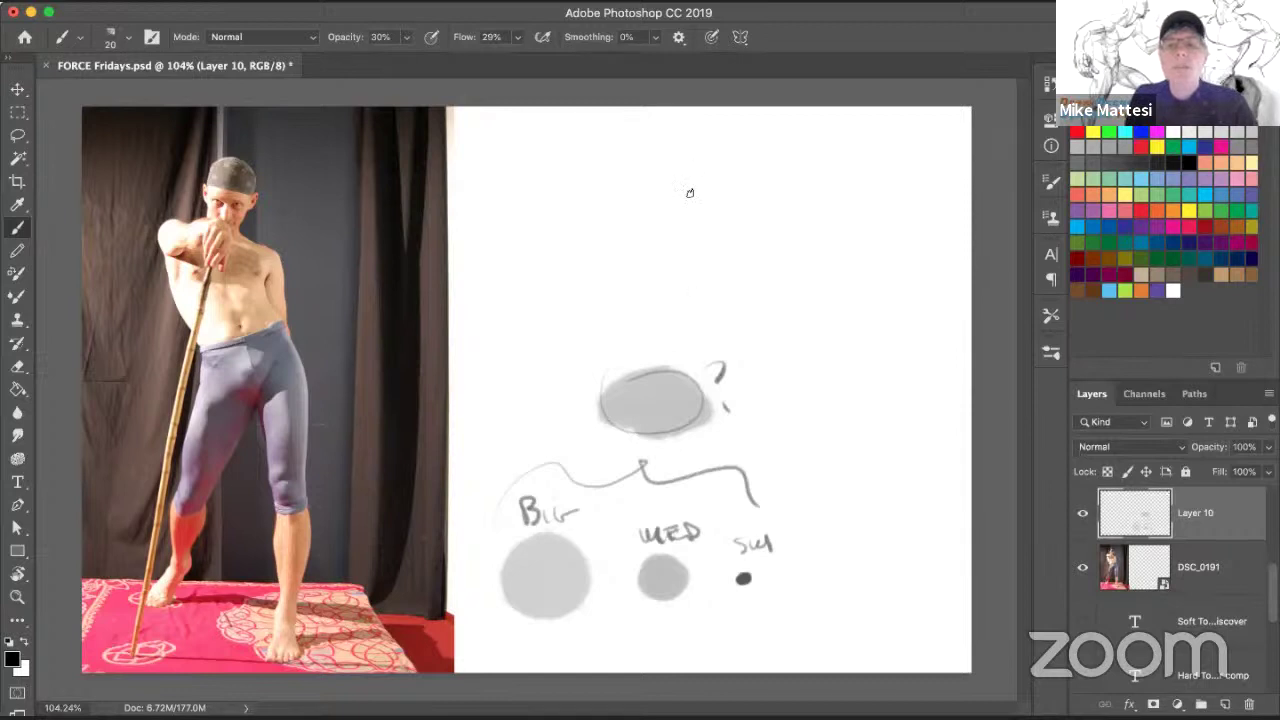
pyautogui.moveTo(694, 306)
pyautogui.mouseDown()
pyautogui.moveTo(672, 219)
pyautogui.moveTo(691, 307)
pyautogui.moveTo(676, 214)
pyautogui.moveTo(708, 301)
pyautogui.moveTo(663, 240)
pyautogui.moveTo(705, 299)
pyautogui.moveTo(684, 270)
pyautogui.moveTo(682, 211)
pyautogui.moveTo(763, 210)
pyautogui.mouseUp()
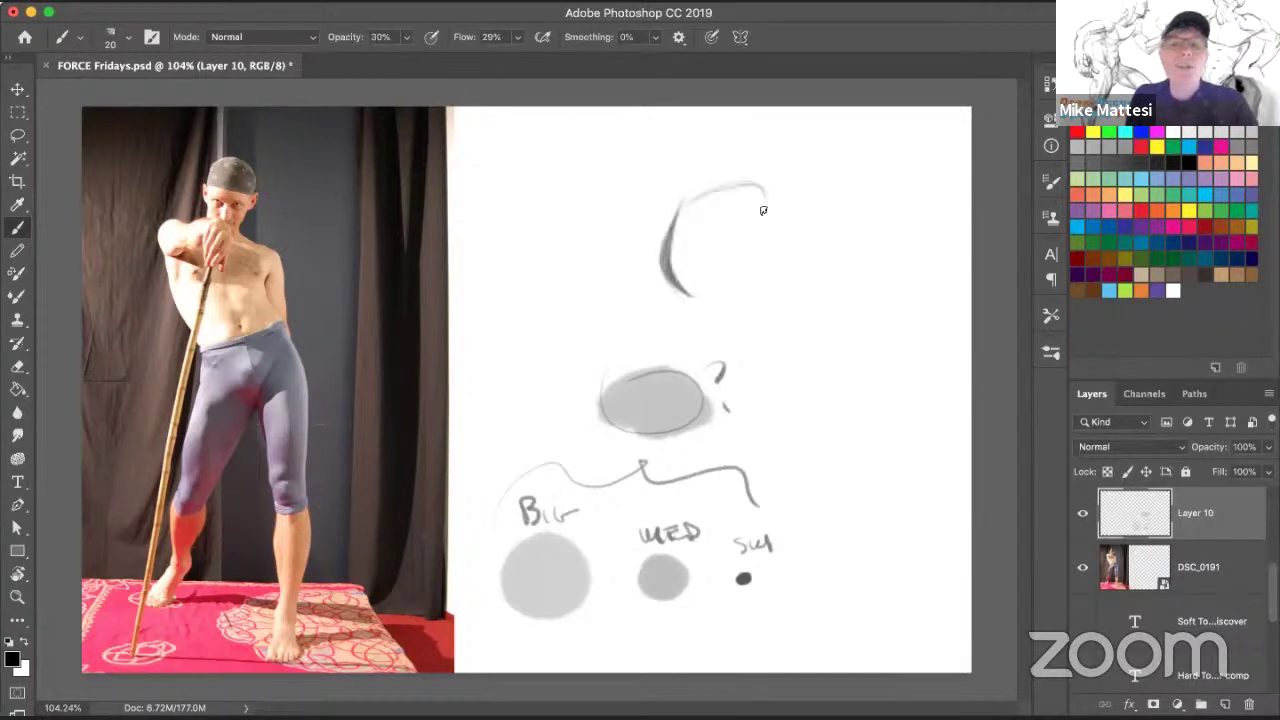
pyautogui.moveTo(682, 196); pyautogui.dragTo(766, 206)
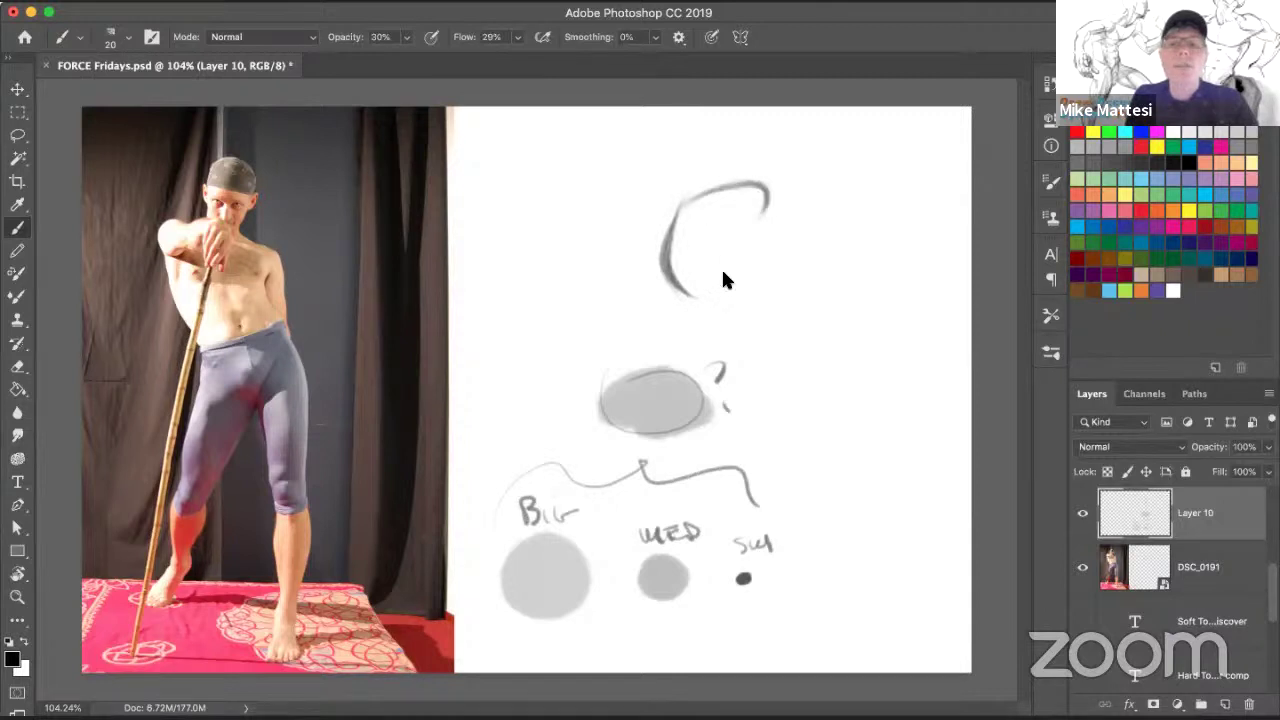
pyautogui.press('.')
pyautogui.keyDown('ctrl'); pyautogui.keyDown('alt'); pyautogui.moveTo(686, 237); pyautogui.dragTo(742, 237); pyautogui.keyUp('alt'); pyautogui.keyUp('ctrl')
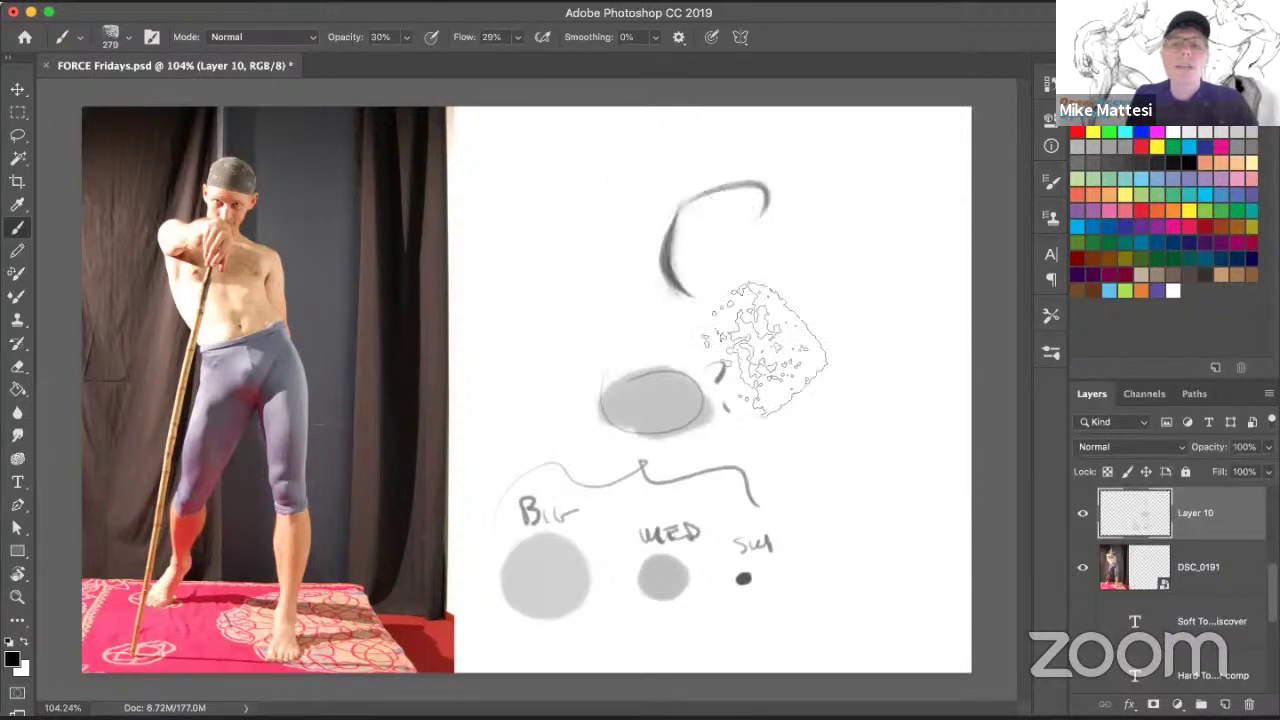
pyautogui.moveTo(682, 298)
pyautogui.mouseDown()
pyautogui.moveTo(742, 348)
pyautogui.moveTo(784, 292)
pyautogui.moveTo(780, 236)
pyautogui.moveTo(786, 329)
pyautogui.mouseUp()
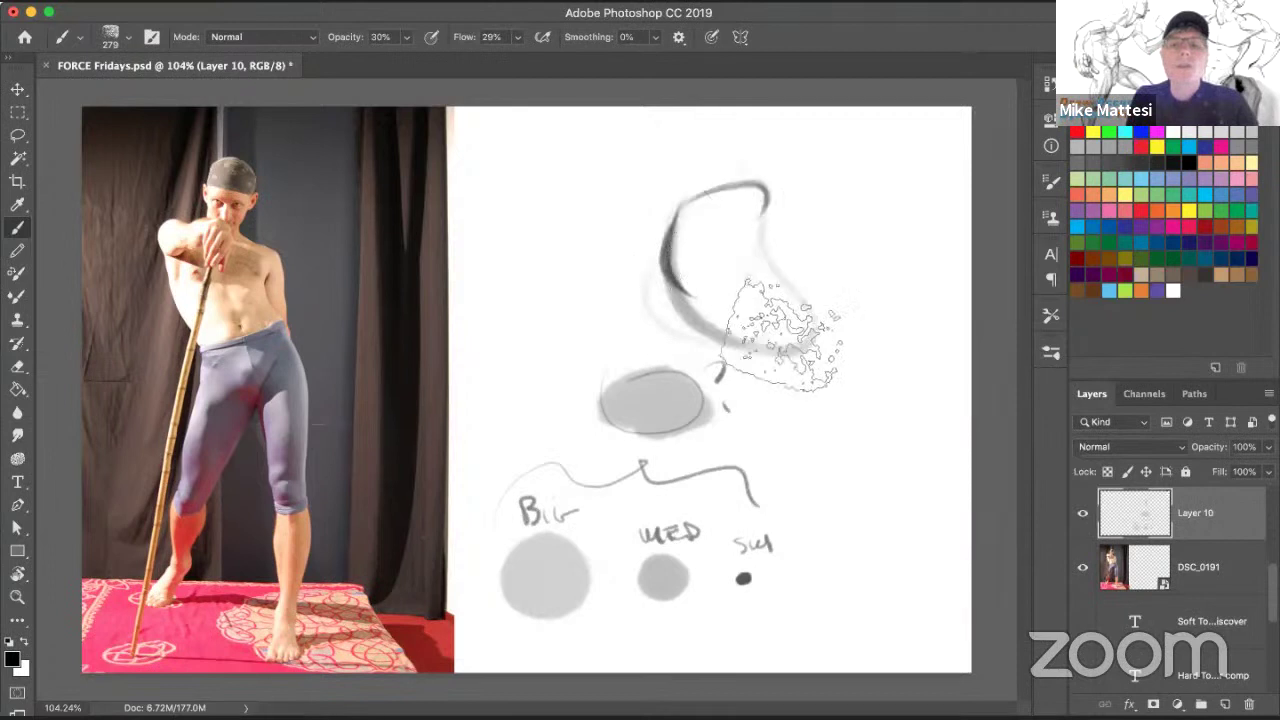
pyautogui.moveTo(660, 266)
pyautogui.mouseDown()
pyautogui.moveTo(698, 328)
pyautogui.moveTo(689, 274)
pyautogui.mouseUp()
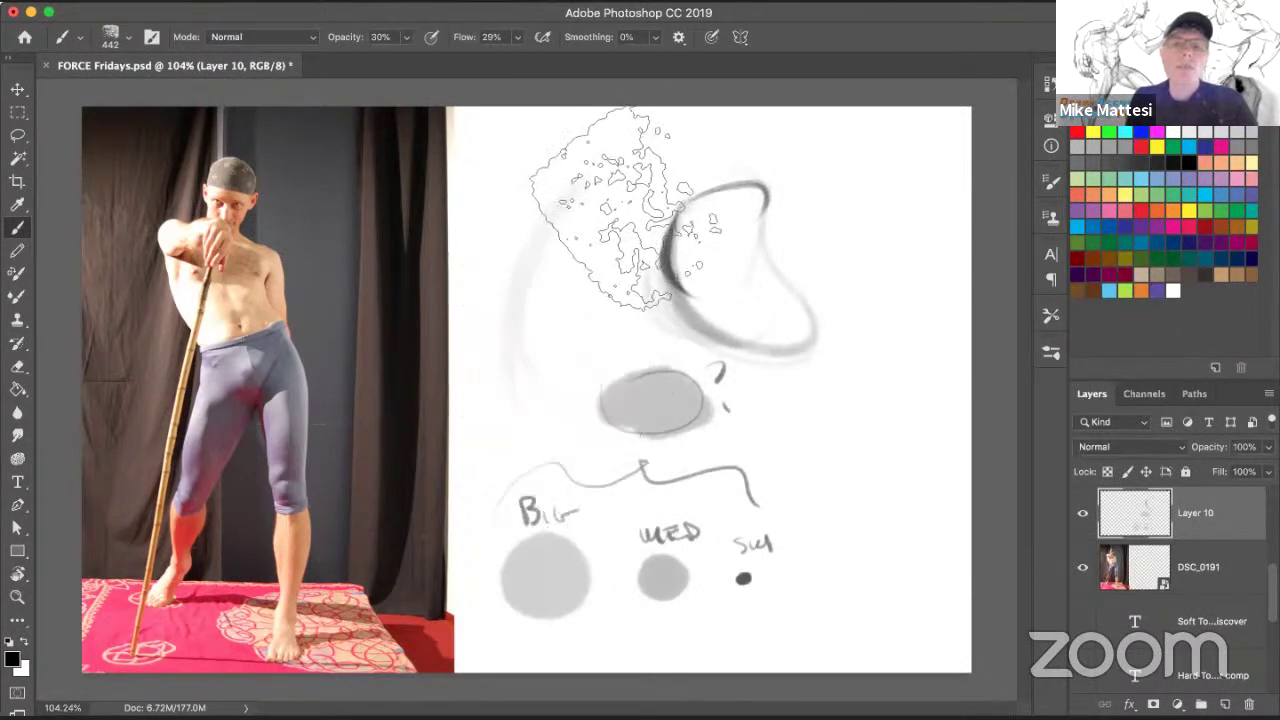
pyautogui.moveTo(560, 120)
pyautogui.mouseDown()
pyautogui.moveTo(585, 225)
pyautogui.moveTo(555, 275)
pyautogui.moveTo(555, 311)
pyautogui.mouseUp()
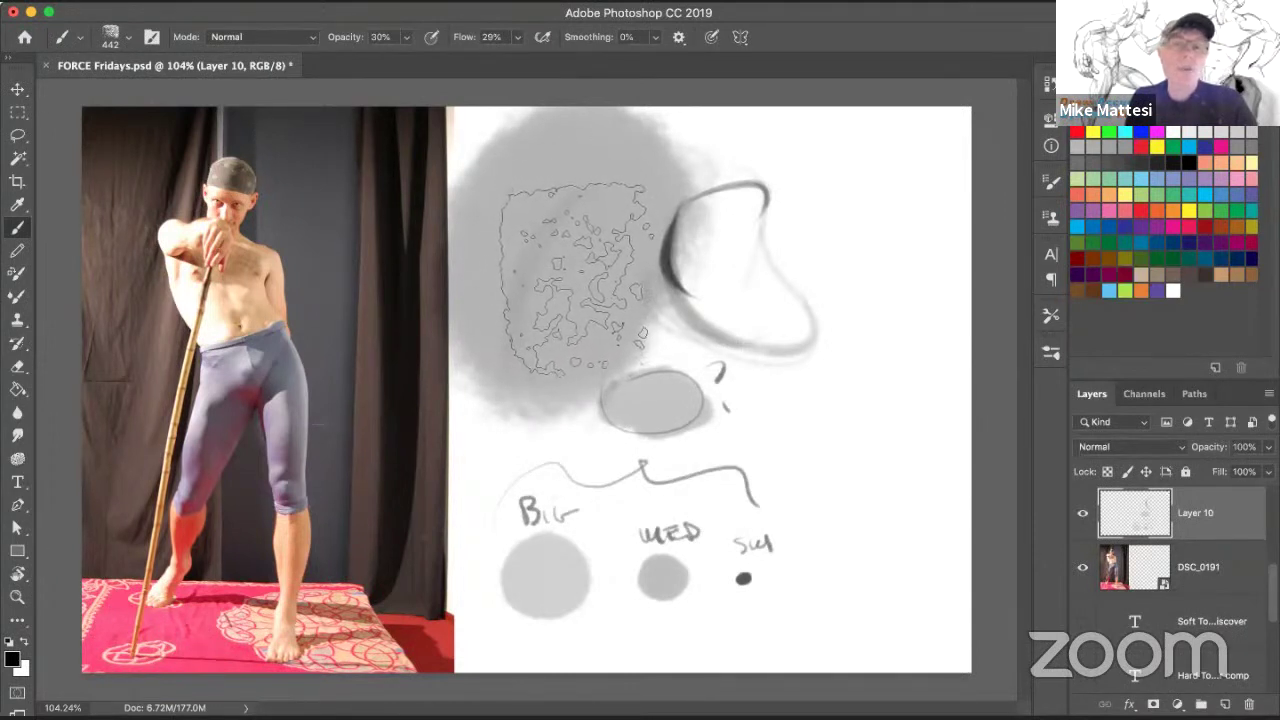
pyautogui.moveTo(584, 308); pyautogui.dragTo(600, 326)
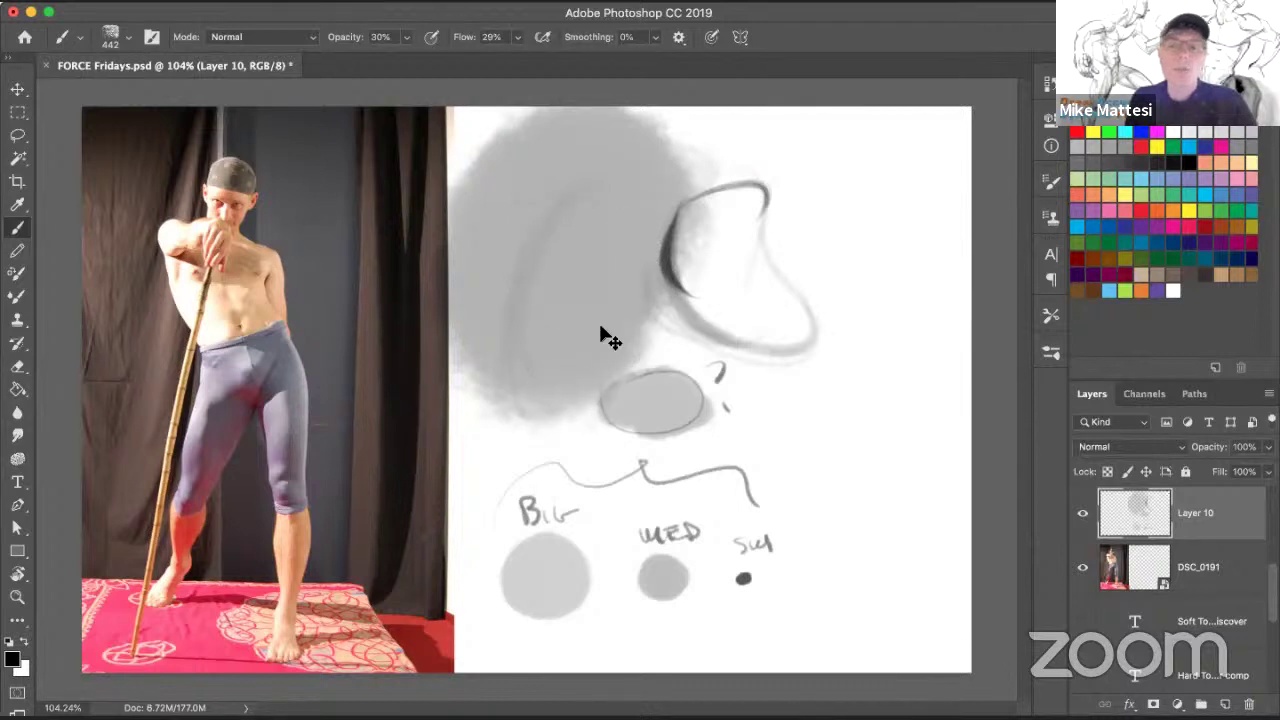
pyautogui.press('super+z')
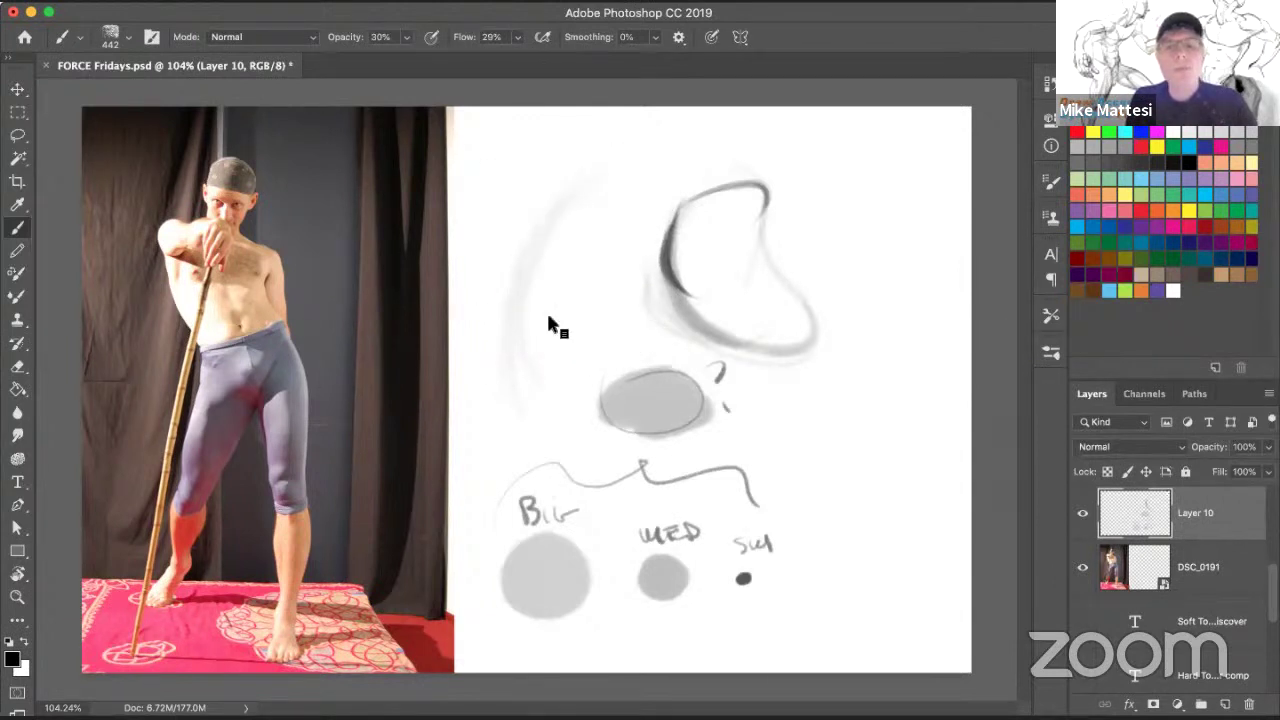
# Build a second rounded form beside the bean-shaped contour with soft, overlapping strokes of the size 442 brush at 30% opacity.
pyautogui.moveTo(548, 318)
pyautogui.mouseDown()
pyautogui.moveTo(597, 279)
pyautogui.moveTo(584, 240)
pyautogui.mouseUp()
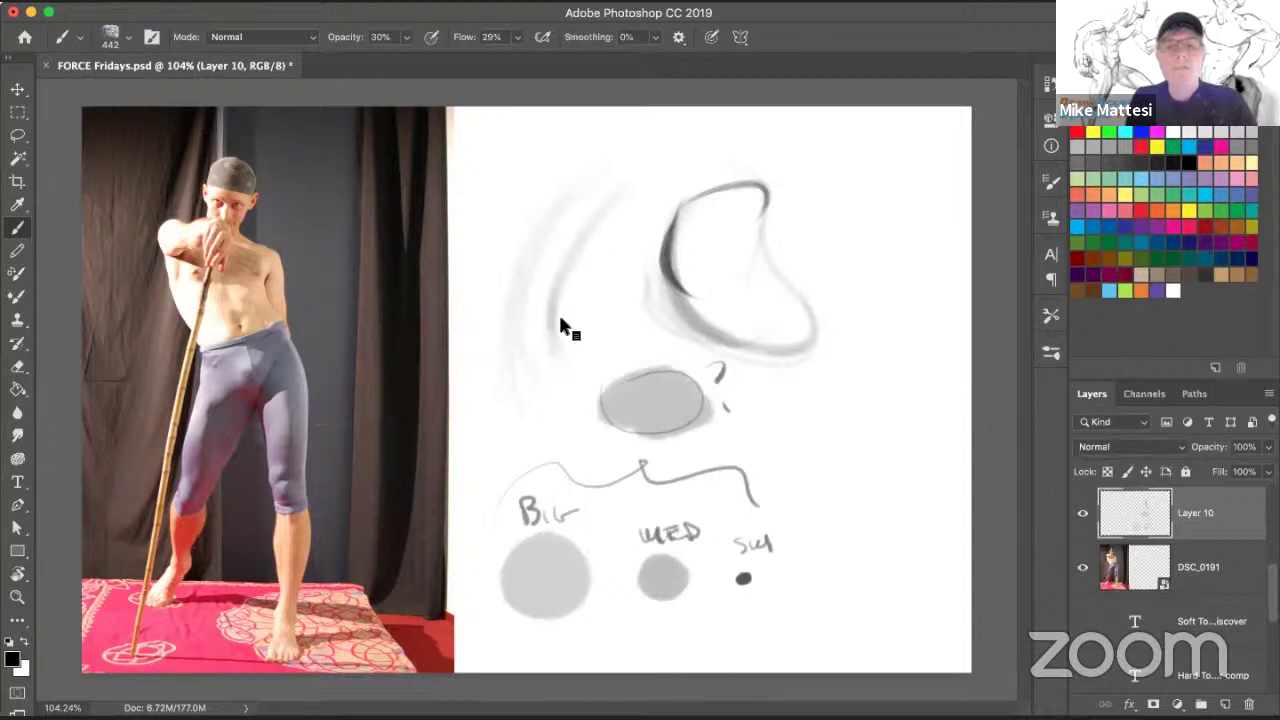
pyautogui.moveTo(662, 185)
pyautogui.mouseDown()
pyautogui.moveTo(666, 214)
pyautogui.moveTo(628, 262)
pyautogui.mouseUp()
pyautogui.moveTo(585, 225); pyautogui.dragTo(571, 380)
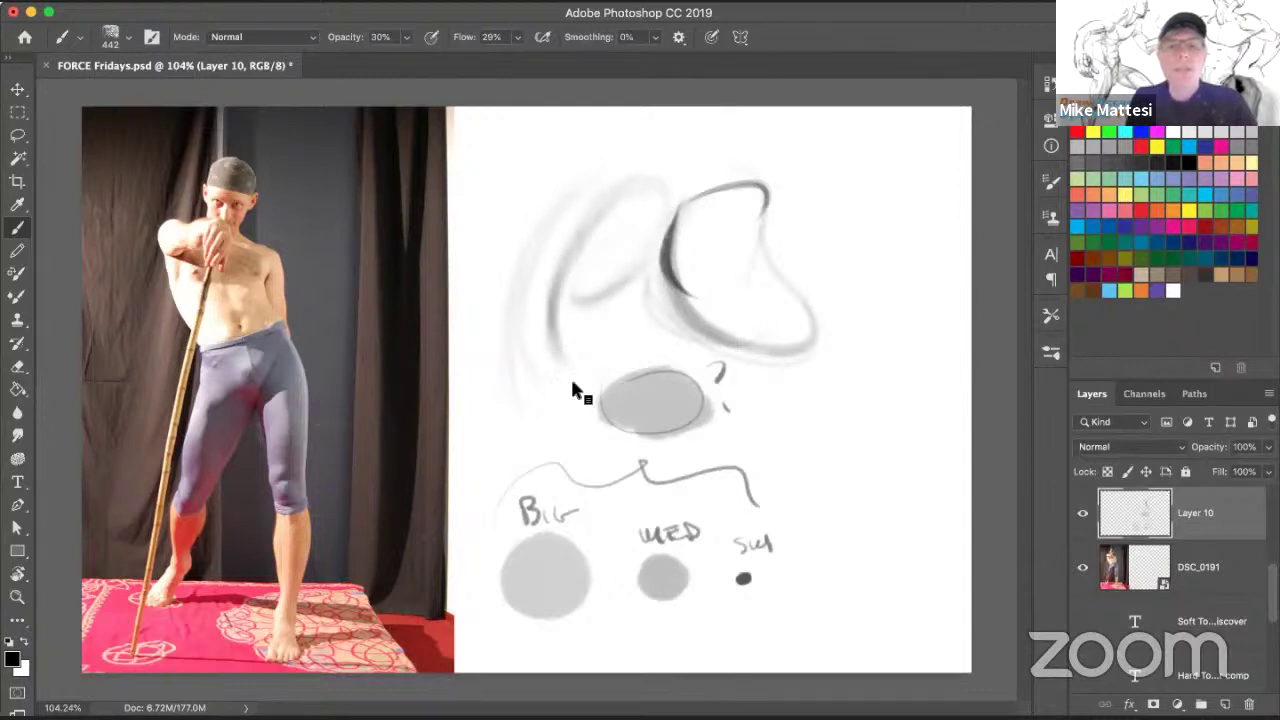
pyautogui.moveTo(566, 264); pyautogui.dragTo(556, 340)
pyautogui.moveTo(548, 297)
pyautogui.mouseDown()
pyautogui.moveTo(633, 263)
pyautogui.moveTo(621, 251)
pyautogui.moveTo(551, 309)
pyautogui.mouseUp()
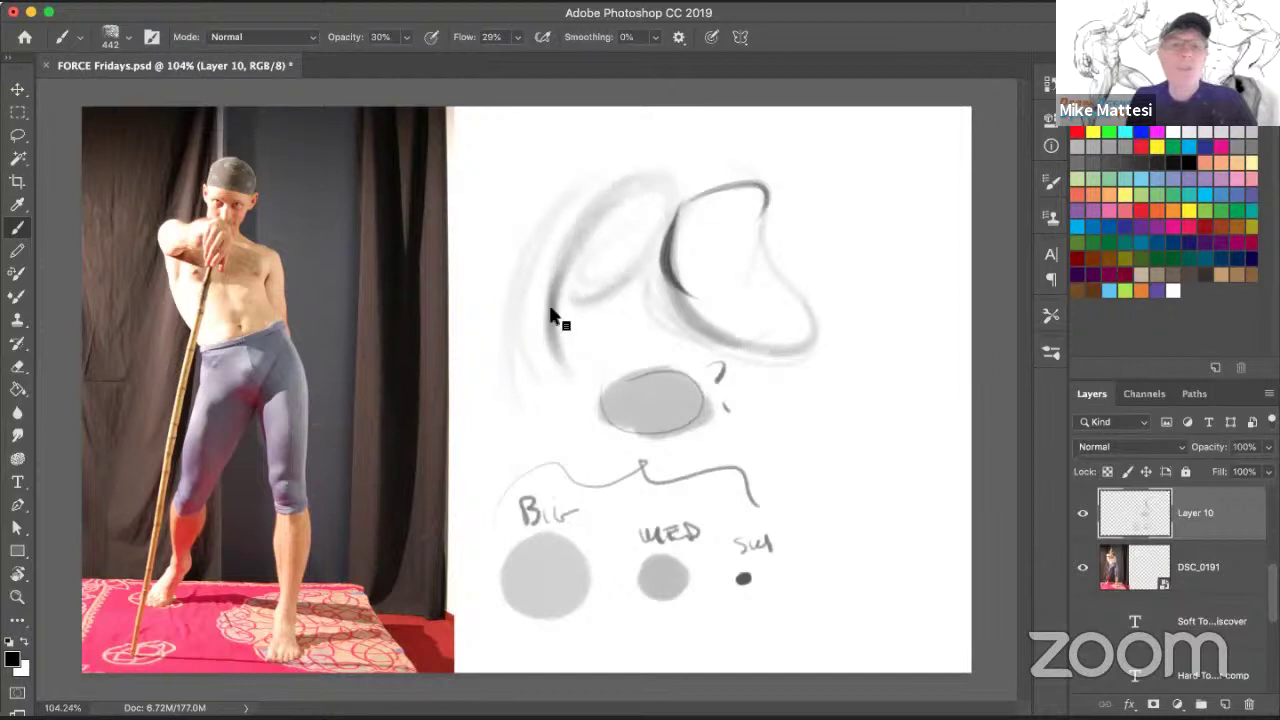
pyautogui.moveTo(600, 205)
pyautogui.mouseDown()
pyautogui.moveTo(563, 335)
pyautogui.moveTo(564, 392)
pyautogui.mouseUp()
pyautogui.moveTo(580, 244)
pyautogui.mouseDown()
pyautogui.moveTo(607, 217)
pyautogui.moveTo(661, 198)
pyautogui.moveTo(581, 250)
pyautogui.moveTo(565, 277)
pyautogui.moveTo(611, 311)
pyautogui.moveTo(615, 346)
pyautogui.mouseUp()
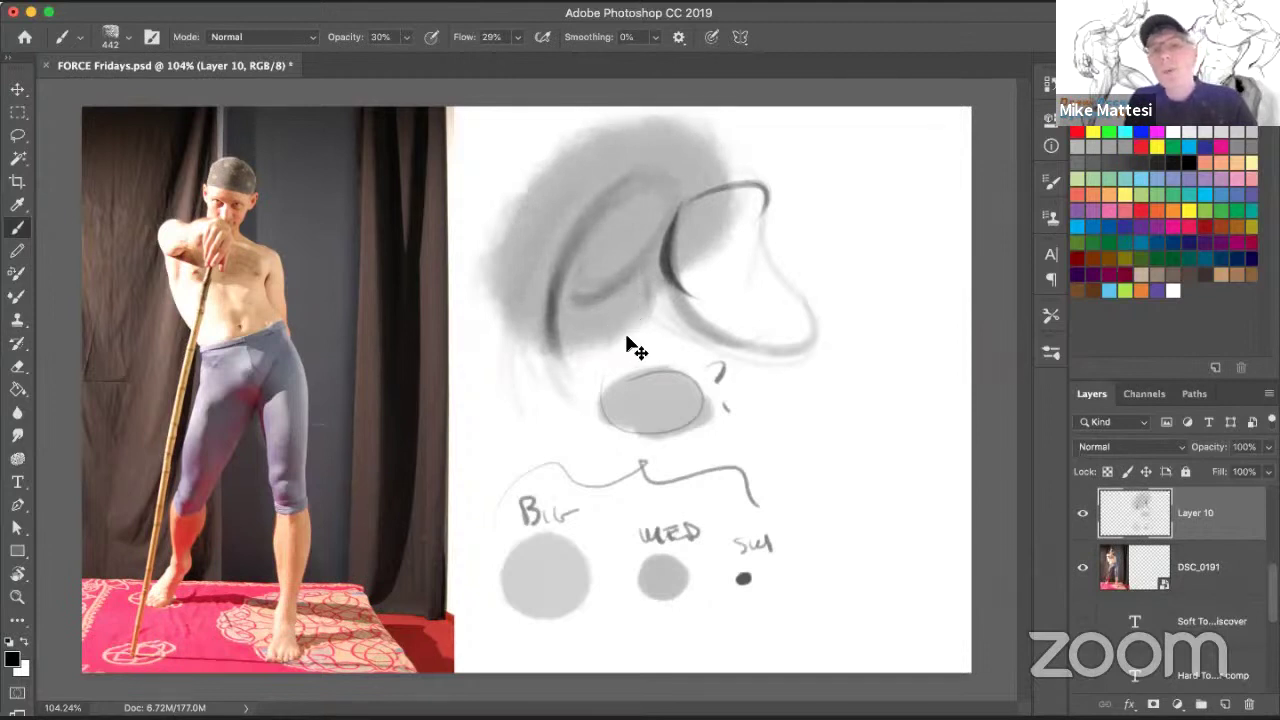
pyautogui.press('super+z')
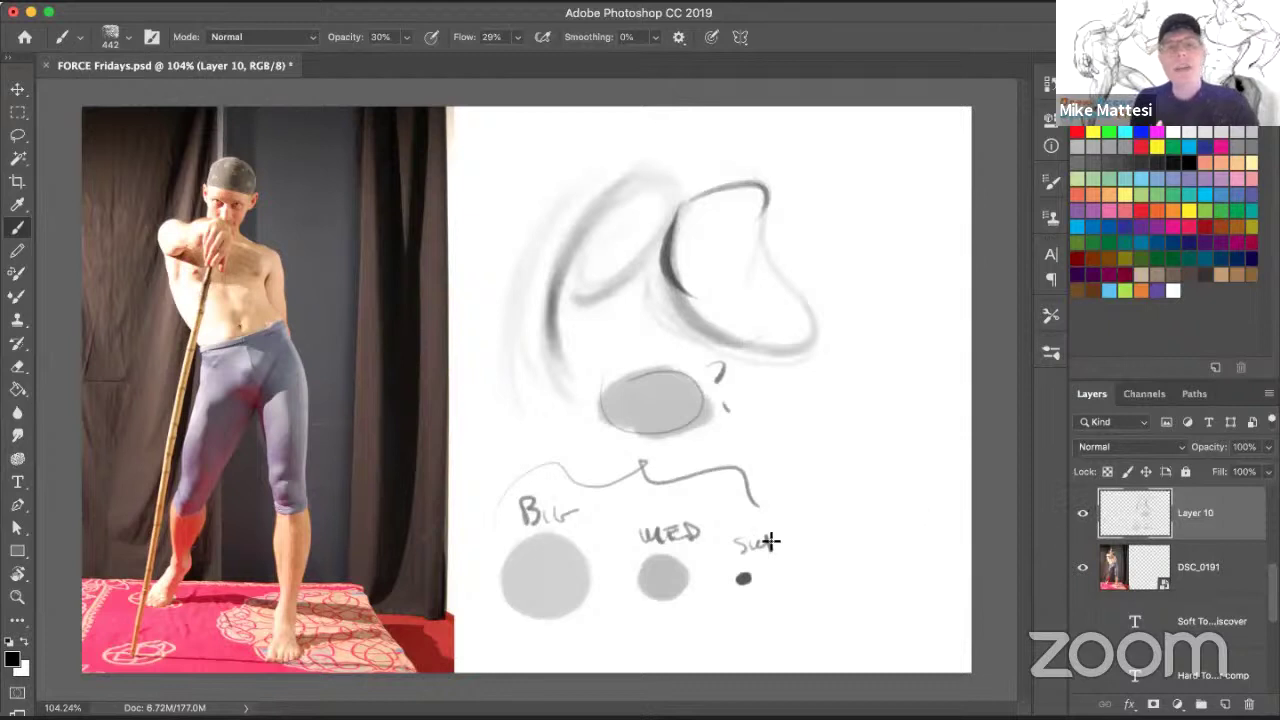
# Hide Layer 10 and add a new empty layer directly above the DSC_0191 photo layer.
pyautogui.click(1084, 515)
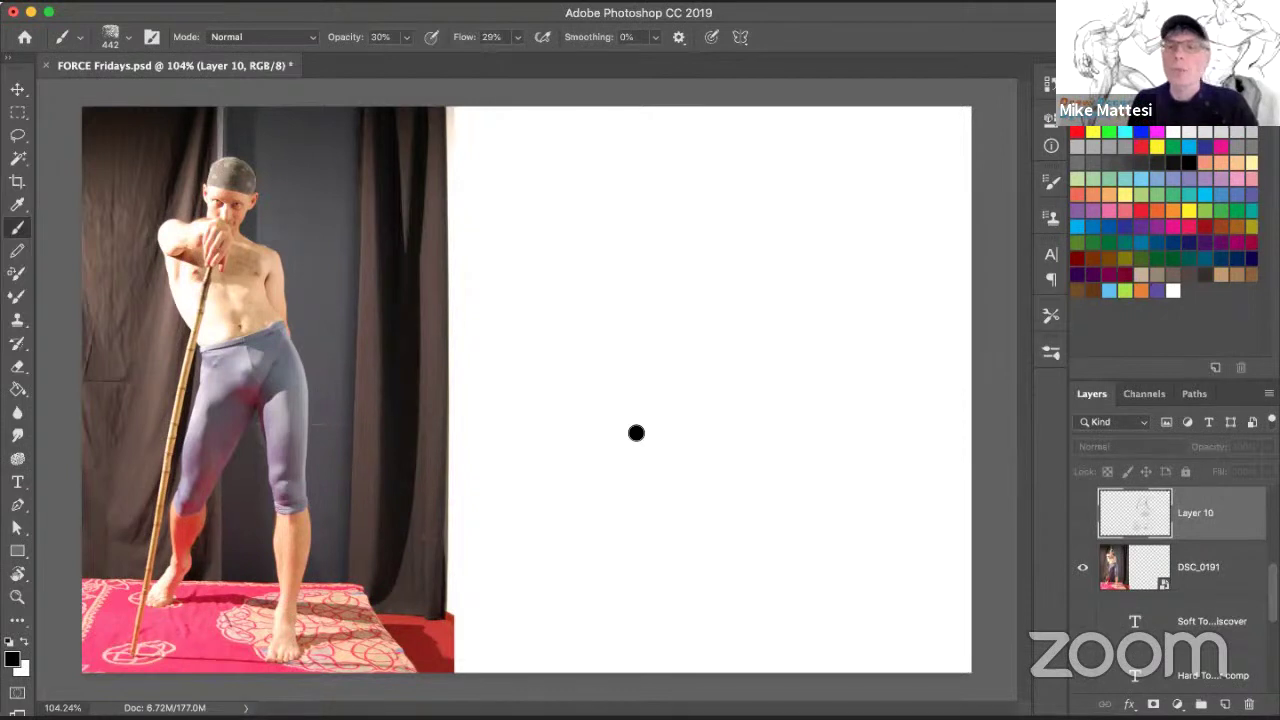
pyautogui.click(1228, 557)
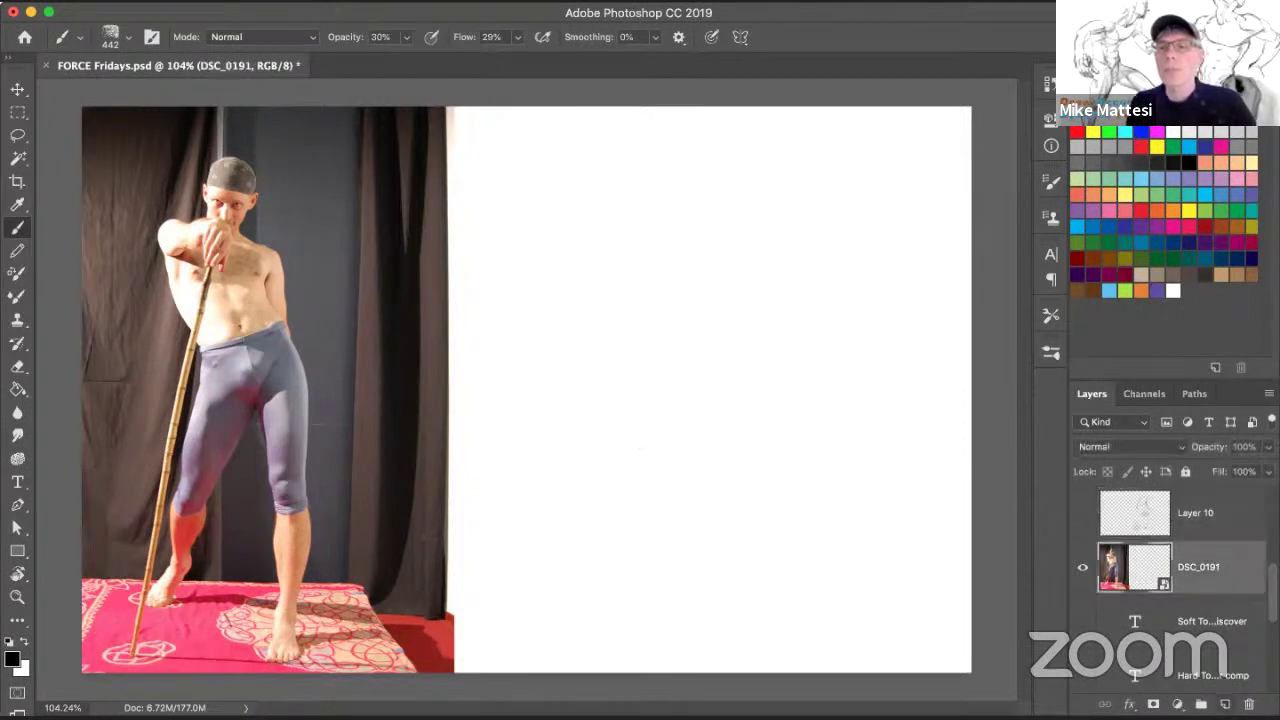
pyautogui.click(1225, 704)
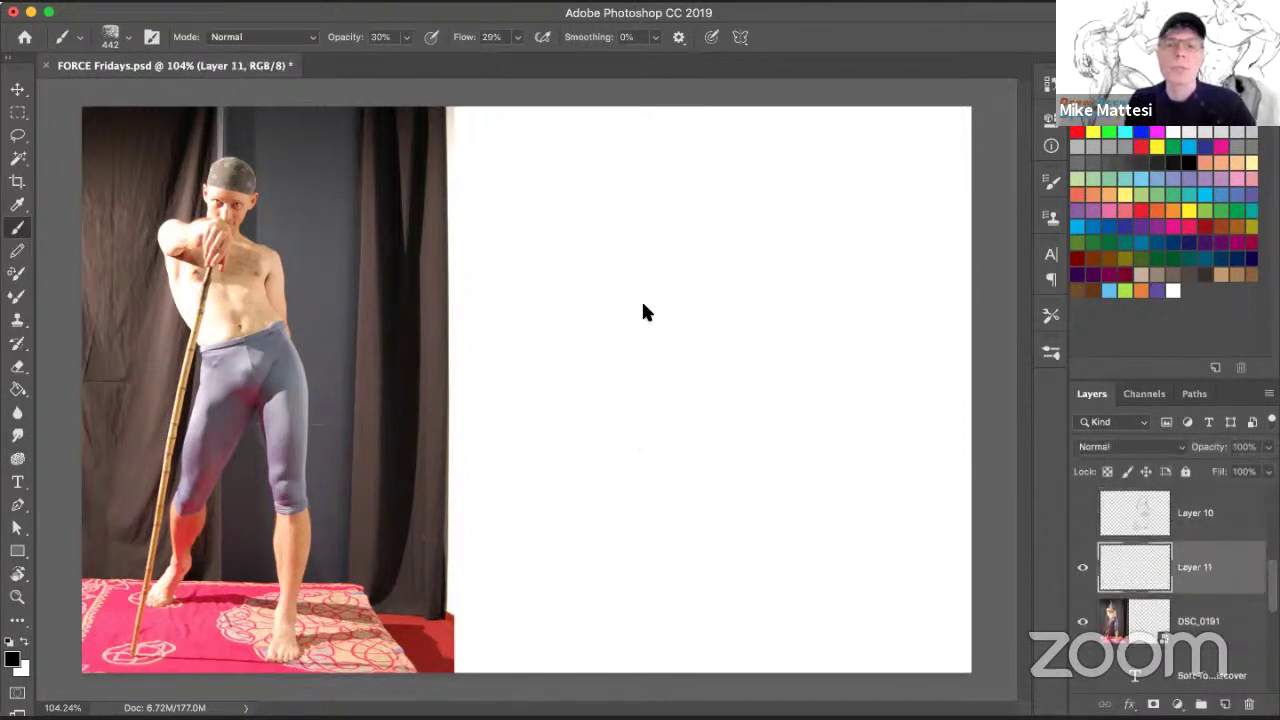
pyautogui.moveTo(643, 308)
pyautogui.mouseDown()
pyautogui.moveTo(586, 318)
pyautogui.moveTo(743, 280)
pyautogui.moveTo(626, 280)
pyautogui.mouseUp()
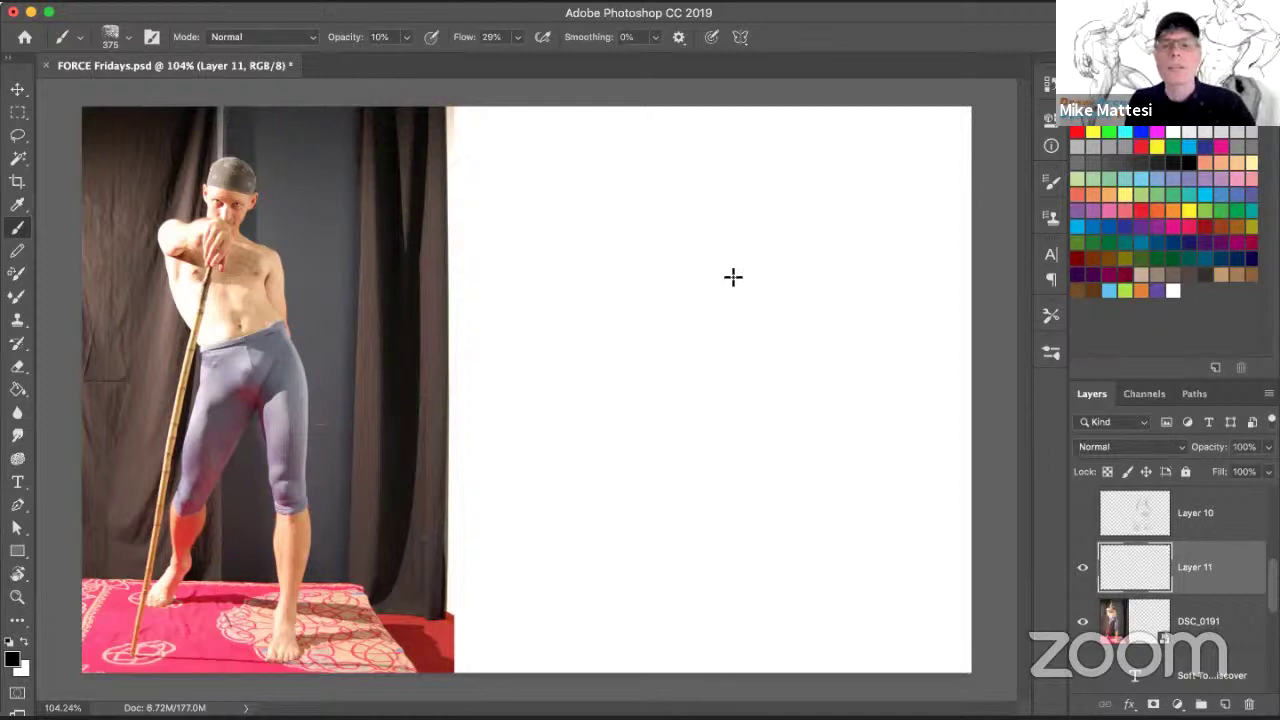
pyautogui.moveTo(733, 277); pyautogui.dragTo(741, 280)
pyautogui.moveTo(705, 280)
pyautogui.mouseDown()
pyautogui.moveTo(739, 349)
pyautogui.moveTo(783, 379)
pyautogui.moveTo(795, 419)
pyautogui.moveTo(759, 589)
pyautogui.moveTo(757, 529)
pyautogui.mouseUp()
pyautogui.hotkey('ctrl', 'z')
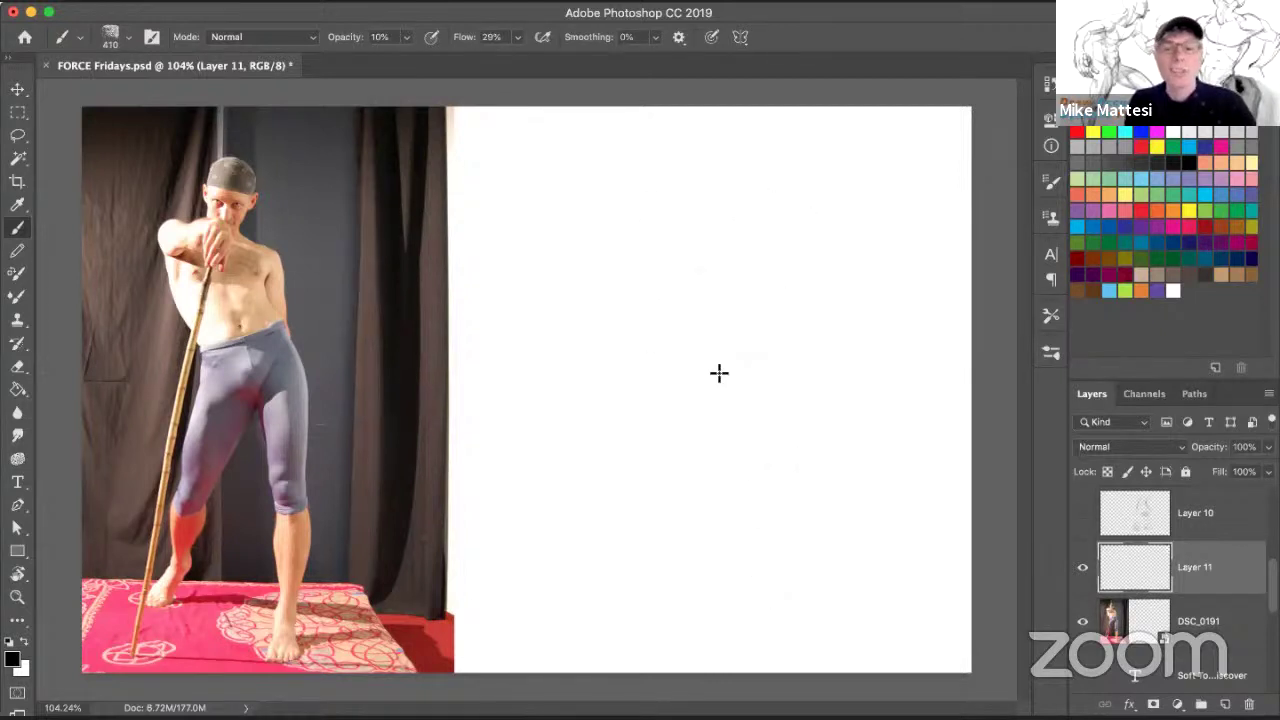
pyautogui.press('5')
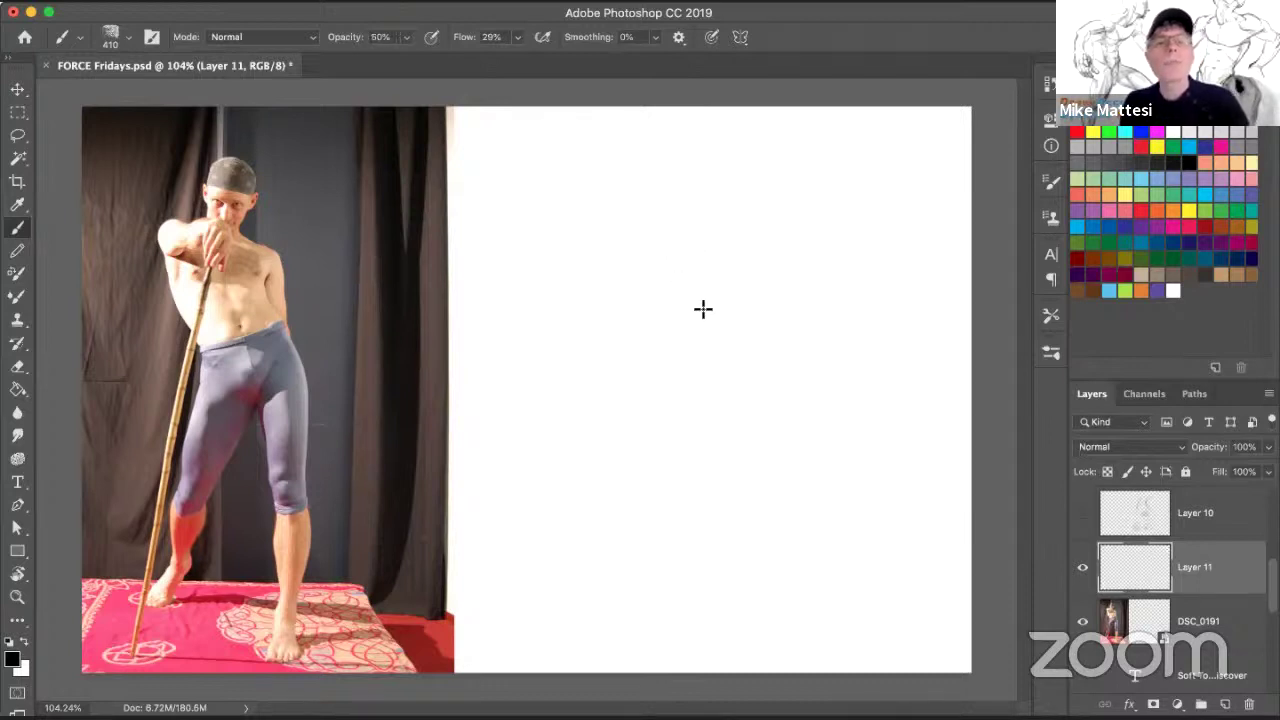
pyautogui.press('0')
pyautogui.press('5')
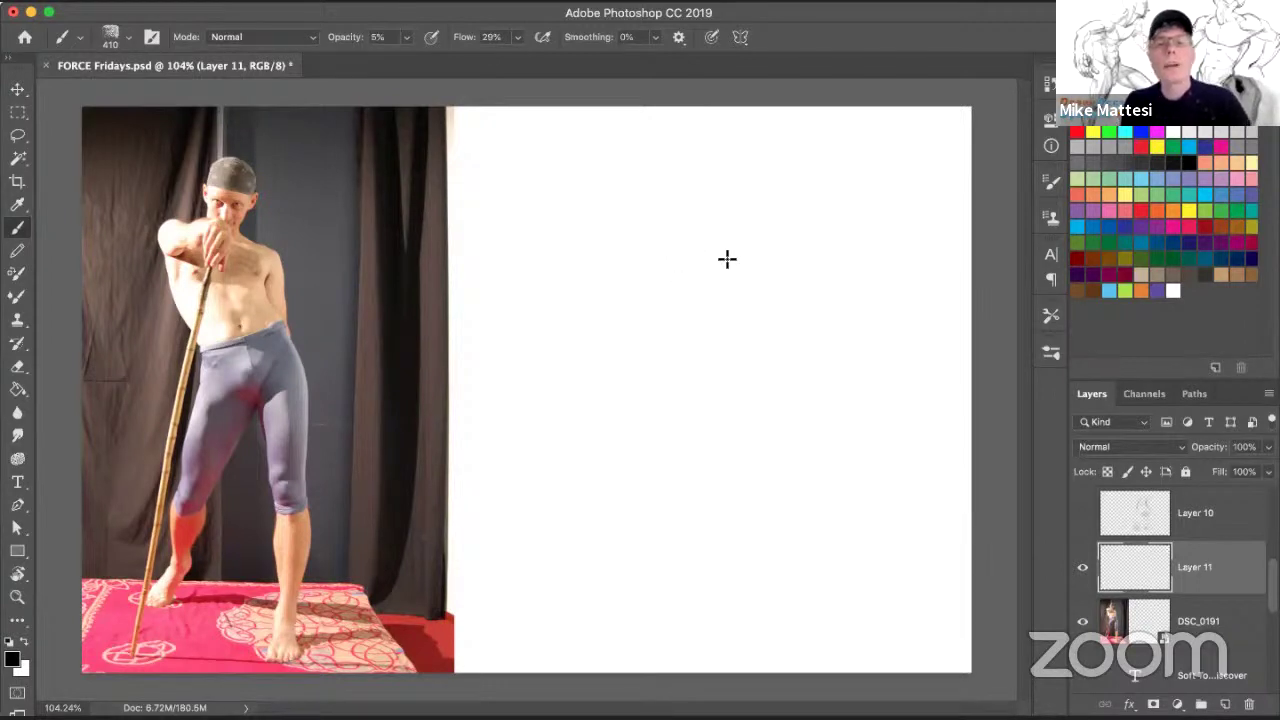
pyautogui.moveTo(635, 270)
pyautogui.mouseDown()
pyautogui.moveTo(757, 389)
pyautogui.moveTo(743, 340)
pyautogui.moveTo(783, 503)
pyautogui.mouseUp()
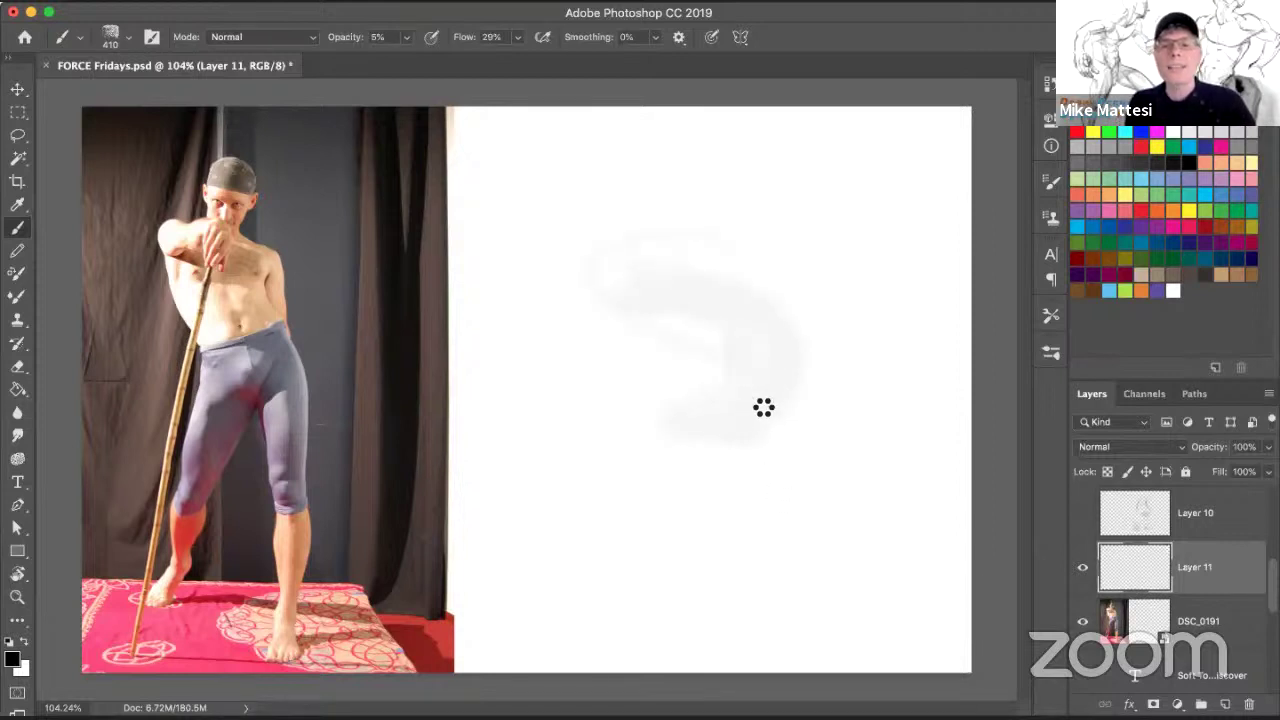
pyautogui.press('super+z')
# Block in the model's shoulders, torso, hips and both legs with faint, broad strokes at brush size 291 and 6% opacity.
pyautogui.moveTo(776, 339)
pyautogui.mouseDown()
pyautogui.moveTo(706, 340)
pyautogui.moveTo(716, 336)
pyautogui.mouseUp()
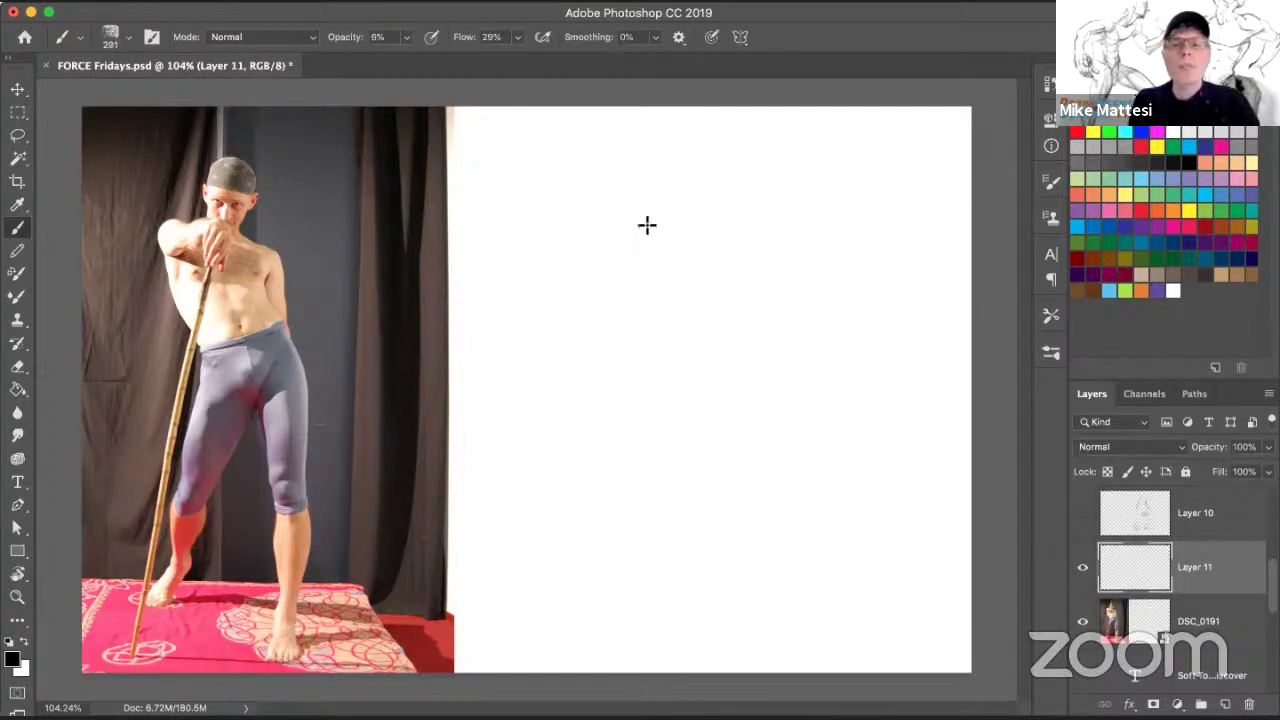
pyautogui.moveTo(767, 329)
pyautogui.mouseDown()
pyautogui.moveTo(767, 365)
pyautogui.moveTo(763, 319)
pyautogui.moveTo(797, 419)
pyautogui.moveTo(737, 215)
pyautogui.moveTo(759, 261)
pyautogui.moveTo(727, 323)
pyautogui.moveTo(789, 319)
pyautogui.moveTo(667, 381)
pyautogui.moveTo(807, 349)
pyautogui.moveTo(727, 388)
pyautogui.moveTo(675, 327)
pyautogui.moveTo(695, 217)
pyautogui.moveTo(659, 287)
pyautogui.moveTo(757, 327)
pyautogui.moveTo(767, 347)
pyautogui.moveTo(643, 241)
pyautogui.moveTo(659, 205)
pyautogui.moveTo(807, 255)
pyautogui.moveTo(735, 223)
pyautogui.moveTo(655, 211)
pyautogui.moveTo(809, 369)
pyautogui.moveTo(769, 348)
pyautogui.moveTo(779, 375)
pyautogui.moveTo(803, 347)
pyautogui.moveTo(793, 325)
pyautogui.moveTo(811, 541)
pyautogui.moveTo(815, 395)
pyautogui.moveTo(771, 559)
pyautogui.moveTo(817, 413)
pyautogui.moveTo(797, 627)
pyautogui.moveTo(769, 547)
pyautogui.moveTo(783, 563)
pyautogui.moveTo(813, 413)
pyautogui.moveTo(783, 383)
pyautogui.moveTo(719, 381)
pyautogui.mouseUp()
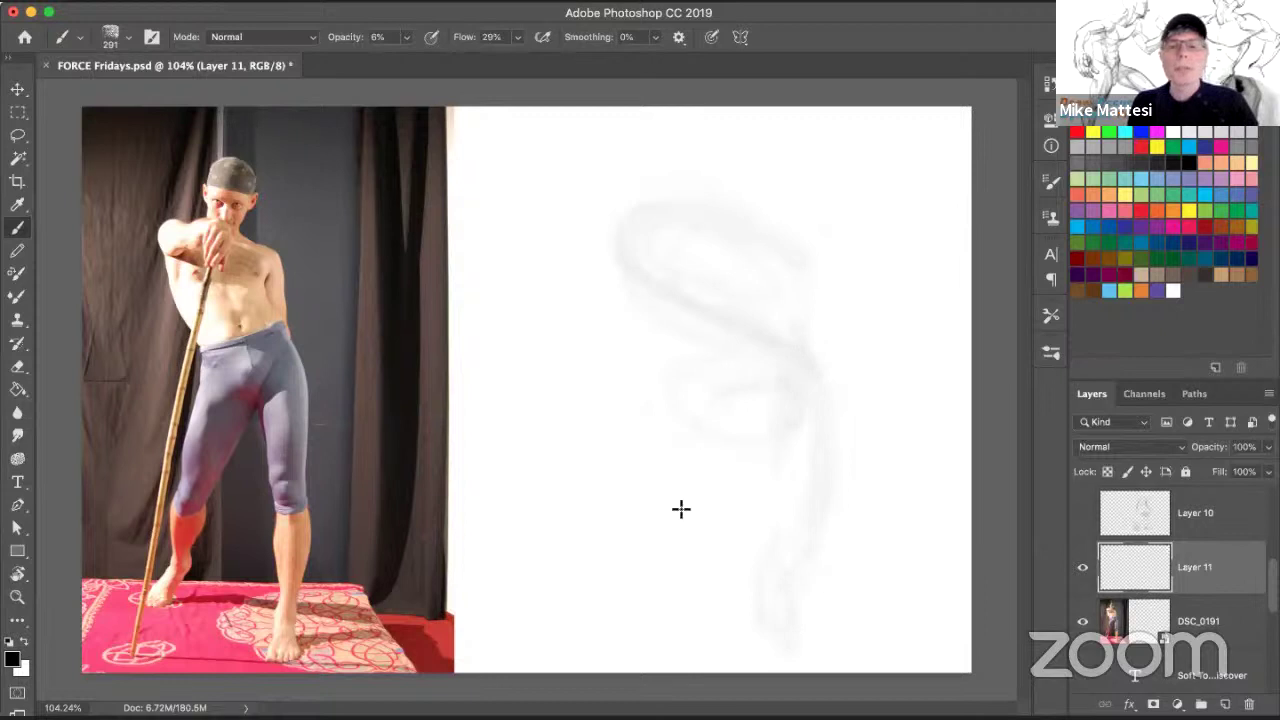
pyautogui.moveTo(661, 548)
pyautogui.mouseDown()
pyautogui.moveTo(615, 543)
pyautogui.moveTo(743, 398)
pyautogui.moveTo(743, 357)
pyautogui.moveTo(641, 233)
pyautogui.moveTo(633, 251)
pyautogui.moveTo(713, 231)
pyautogui.moveTo(649, 189)
pyautogui.moveTo(673, 181)
pyautogui.moveTo(629, 215)
pyautogui.moveTo(755, 369)
pyautogui.moveTo(767, 350)
pyautogui.moveTo(803, 415)
pyautogui.moveTo(707, 410)
pyautogui.moveTo(685, 387)
pyautogui.moveTo(723, 437)
pyautogui.moveTo(767, 355)
pyautogui.moveTo(617, 235)
pyautogui.moveTo(659, 253)
pyautogui.moveTo(725, 225)
pyautogui.moveTo(707, 225)
pyautogui.moveTo(795, 257)
pyautogui.moveTo(823, 305)
pyautogui.moveTo(635, 203)
pyautogui.moveTo(645, 213)
pyautogui.moveTo(673, 189)
pyautogui.moveTo(603, 239)
pyautogui.moveTo(647, 222)
pyautogui.moveTo(661, 241)
pyautogui.moveTo(653, 197)
pyautogui.moveTo(741, 207)
pyautogui.moveTo(679, 187)
pyautogui.mouseUp()
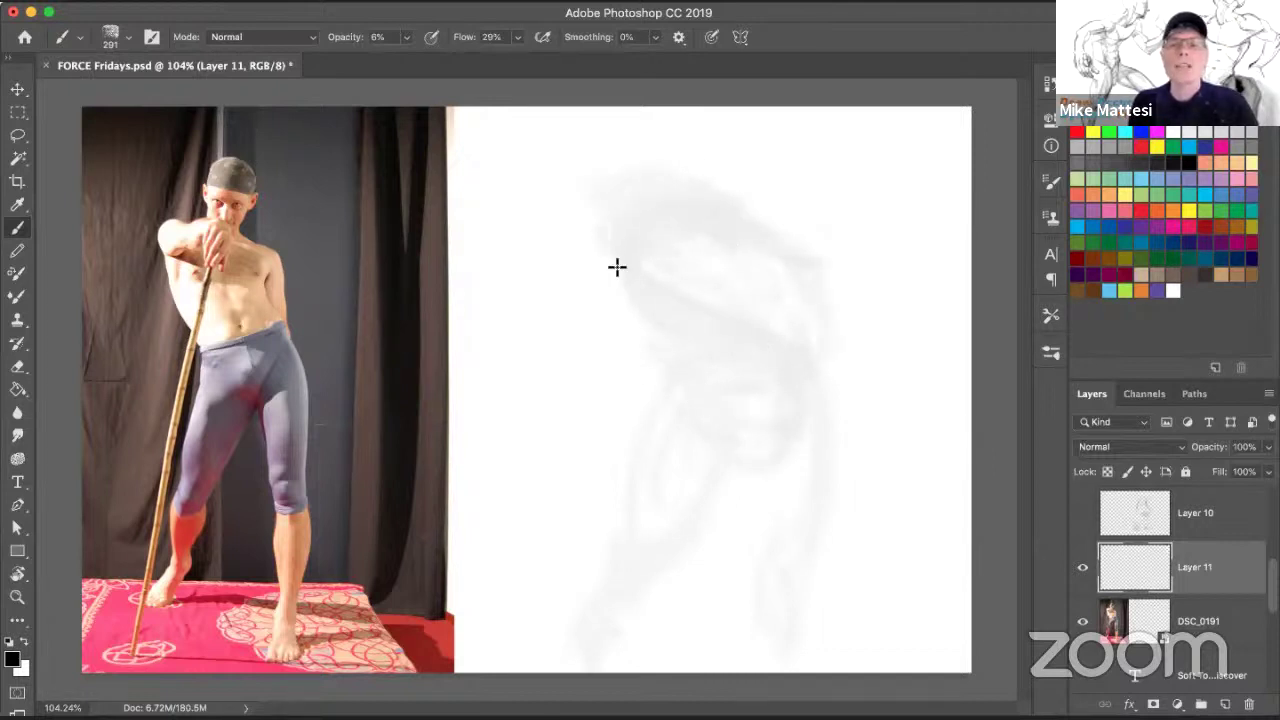
pyautogui.moveTo(617, 267)
pyautogui.mouseDown()
pyautogui.moveTo(711, 285)
pyautogui.moveTo(787, 389)
pyautogui.moveTo(755, 331)
pyautogui.moveTo(759, 545)
pyautogui.moveTo(775, 549)
pyautogui.moveTo(825, 423)
pyautogui.moveTo(775, 583)
pyautogui.mouseUp()
pyautogui.moveTo(791, 627); pyautogui.dragTo(795, 640)
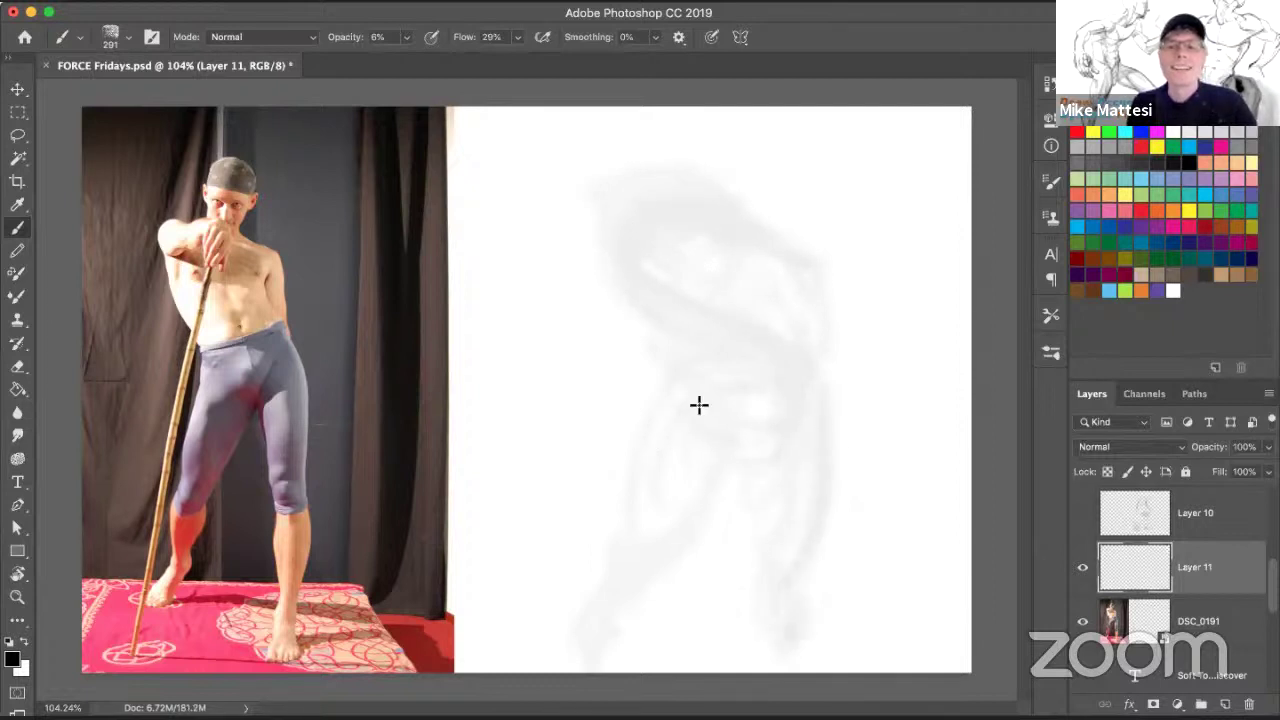
pyautogui.moveTo(699, 406)
pyautogui.mouseDown()
pyautogui.moveTo(659, 434)
pyautogui.moveTo(667, 541)
pyautogui.moveTo(643, 539)
pyautogui.moveTo(572, 586)
pyautogui.moveTo(551, 652)
pyautogui.mouseUp()
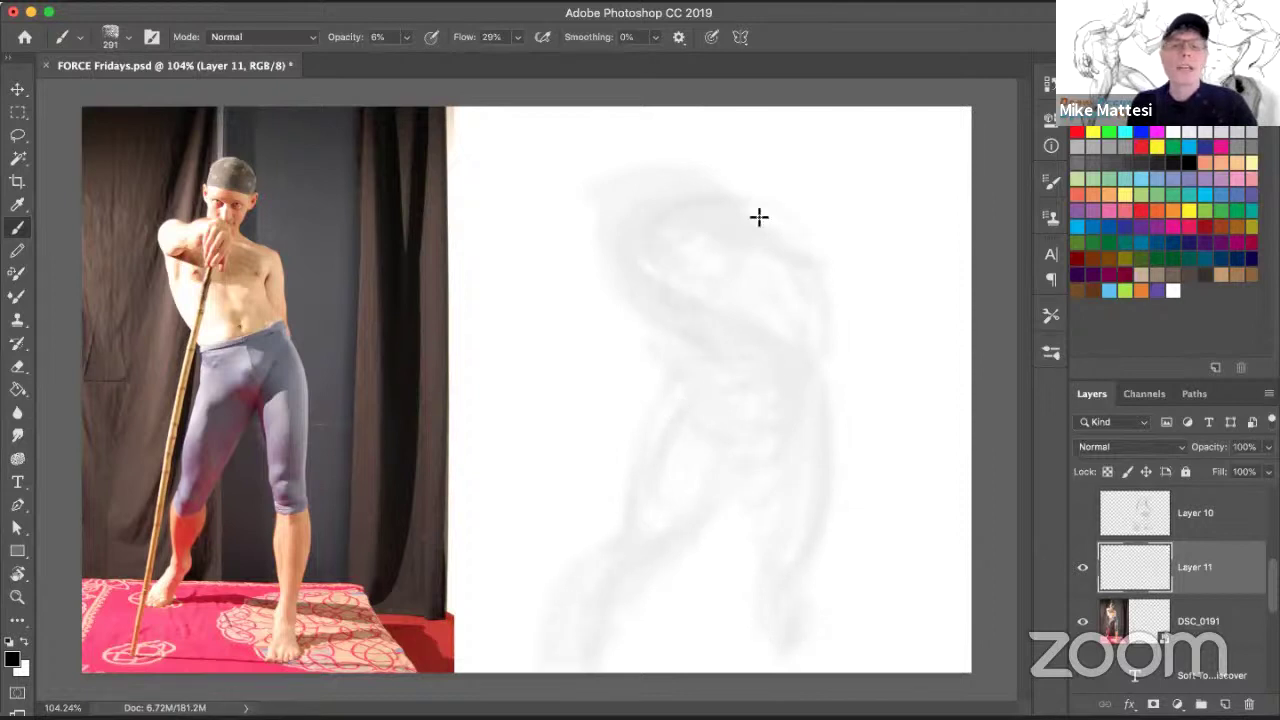
# Add the faint head above the shoulders and reinforce the arms and torso with more light strokes.
pyautogui.moveTo(723, 140)
pyautogui.mouseDown()
pyautogui.moveTo(733, 209)
pyautogui.moveTo(751, 169)
pyautogui.moveTo(745, 183)
pyautogui.moveTo(745, 137)
pyautogui.moveTo(711, 201)
pyautogui.moveTo(747, 199)
pyautogui.mouseUp()
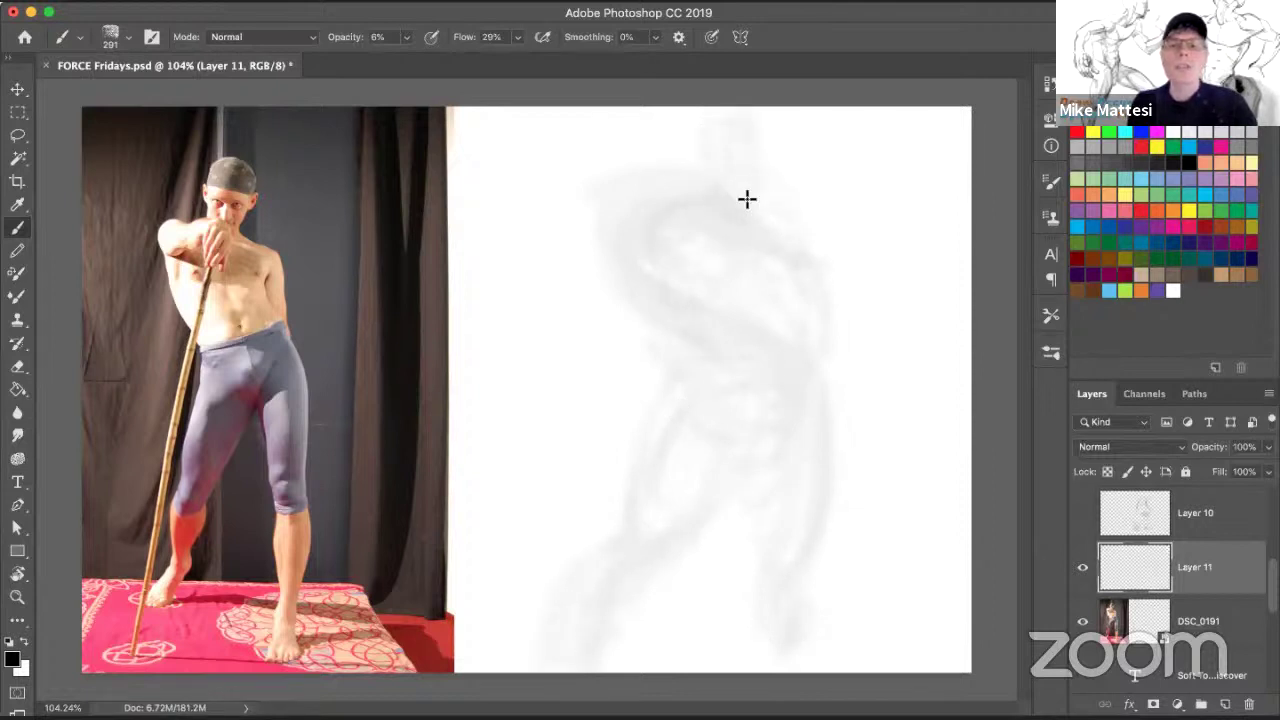
pyautogui.moveTo(806, 231); pyautogui.dragTo(824, 342)
pyautogui.moveTo(609, 208); pyautogui.dragTo(728, 300)
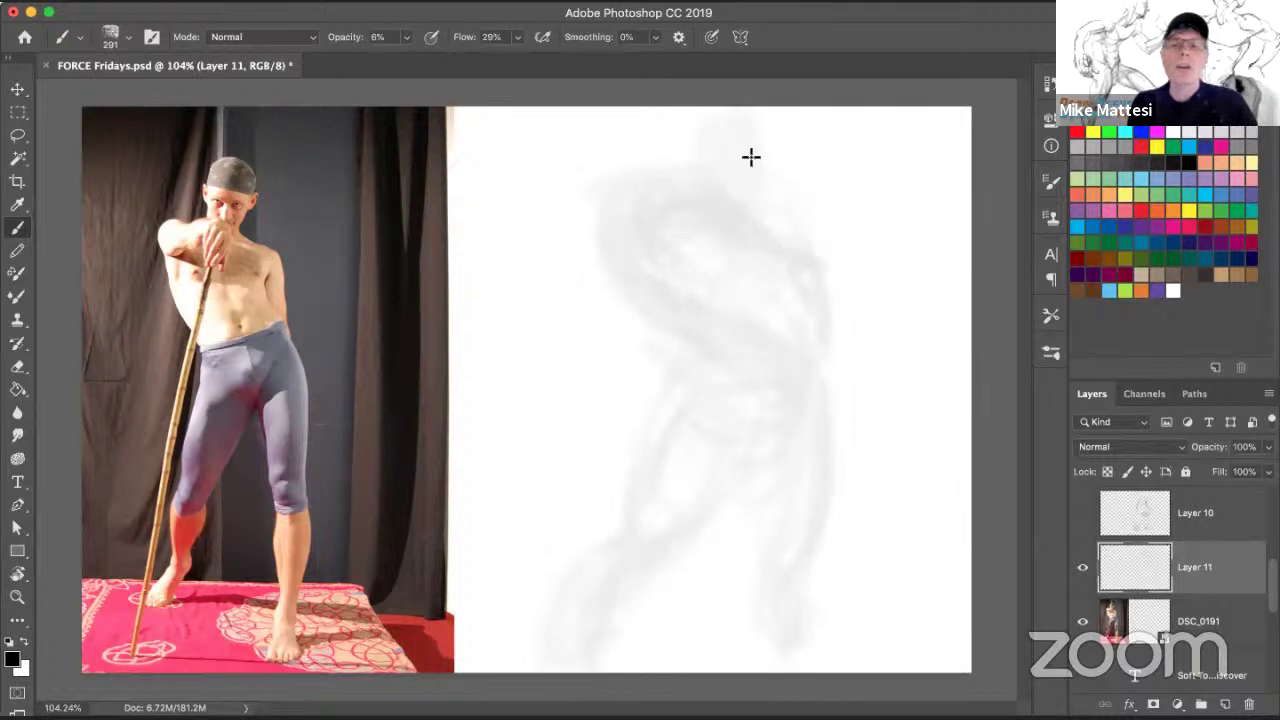
pyautogui.moveTo(741, 151)
pyautogui.mouseDown()
pyautogui.moveTo(750, 190)
pyautogui.moveTo(689, 197)
pyautogui.mouseUp()
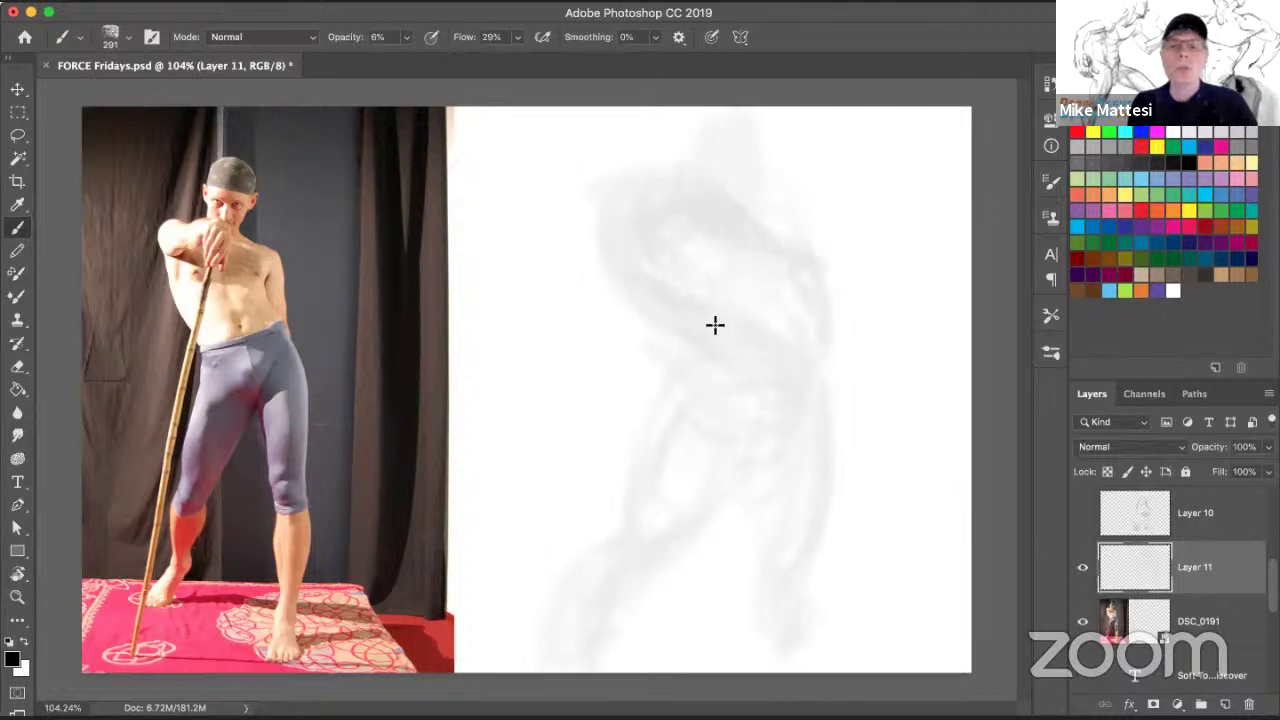
# Set the brush to size 120 and 31% opacity for darker, narrower strokes over the faint figure.
pyautogui.press('3')
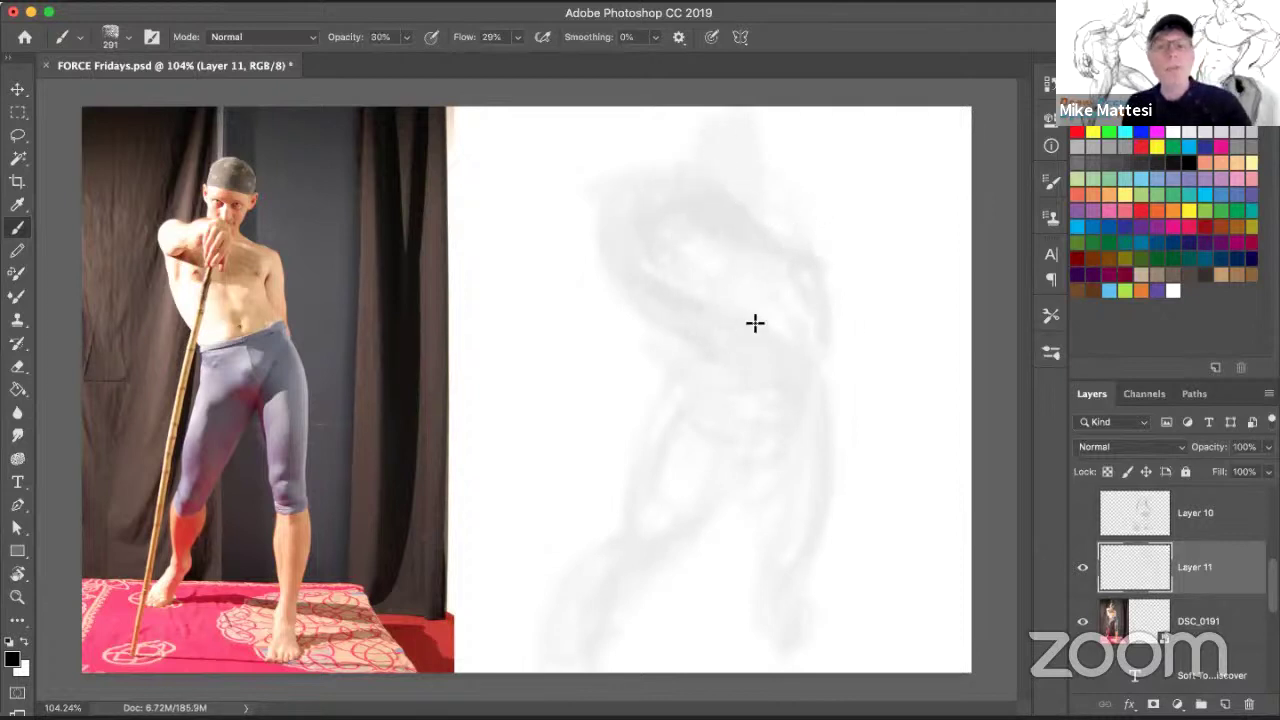
pyautogui.moveTo(889, 255); pyautogui.dragTo(884, 298)
pyautogui.press('super+z')
pyautogui.moveTo(762, 287); pyautogui.dragTo(681, 286)
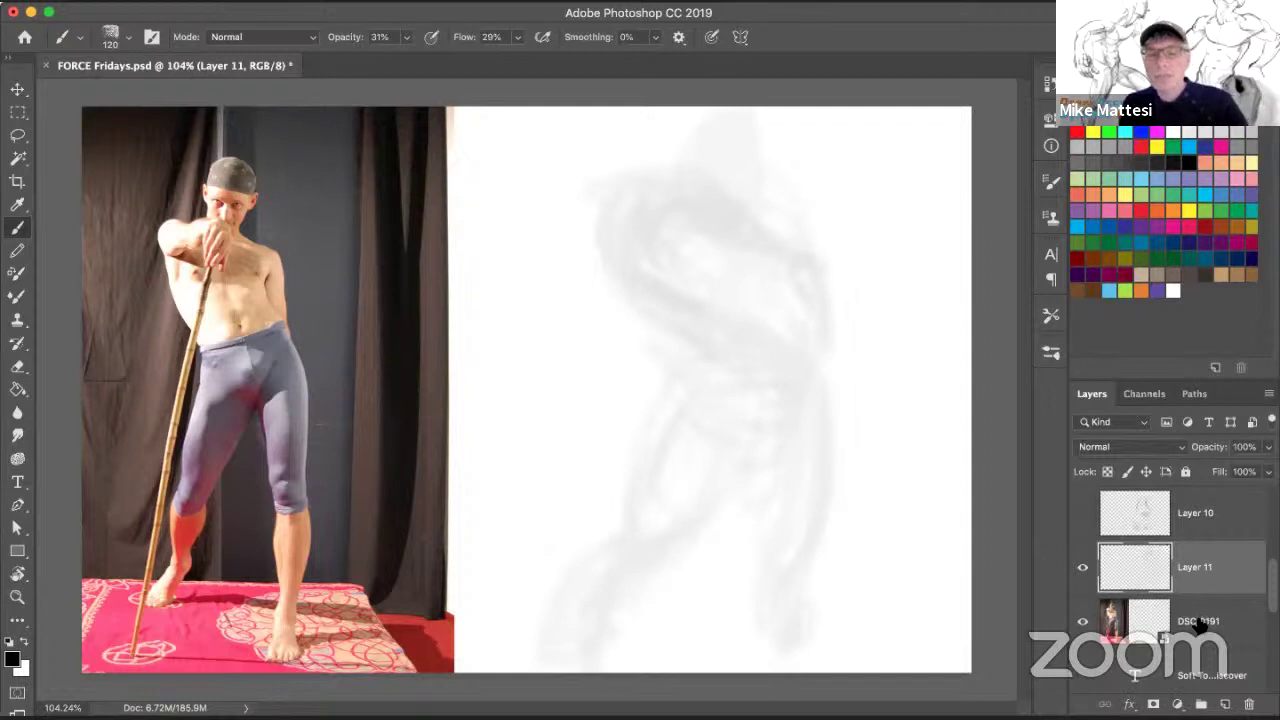
# Apply a Levels adjustment to the faint figure on Layer 11 with midtones at 0.38 and the black input at 140.
pyautogui.press('super+l')
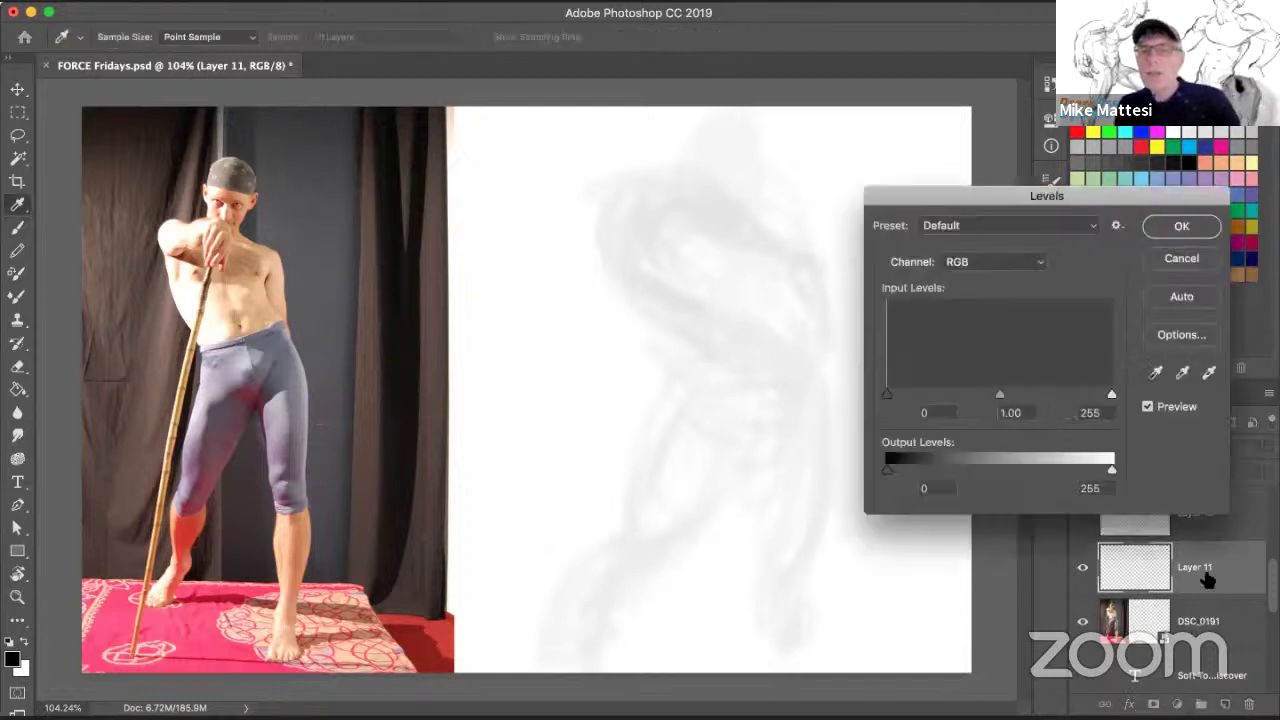
pyautogui.moveTo(955, 196); pyautogui.dragTo(722, 266)
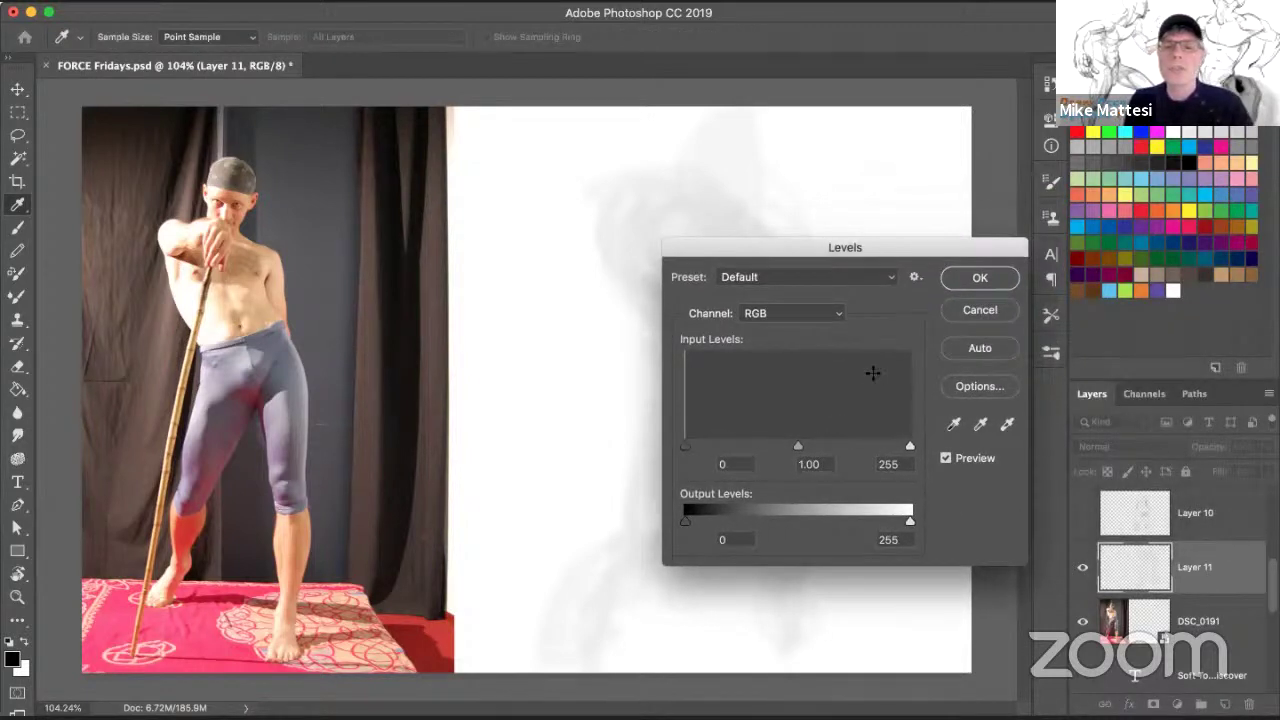
pyautogui.moveTo(853, 446); pyautogui.dragTo(861, 446)
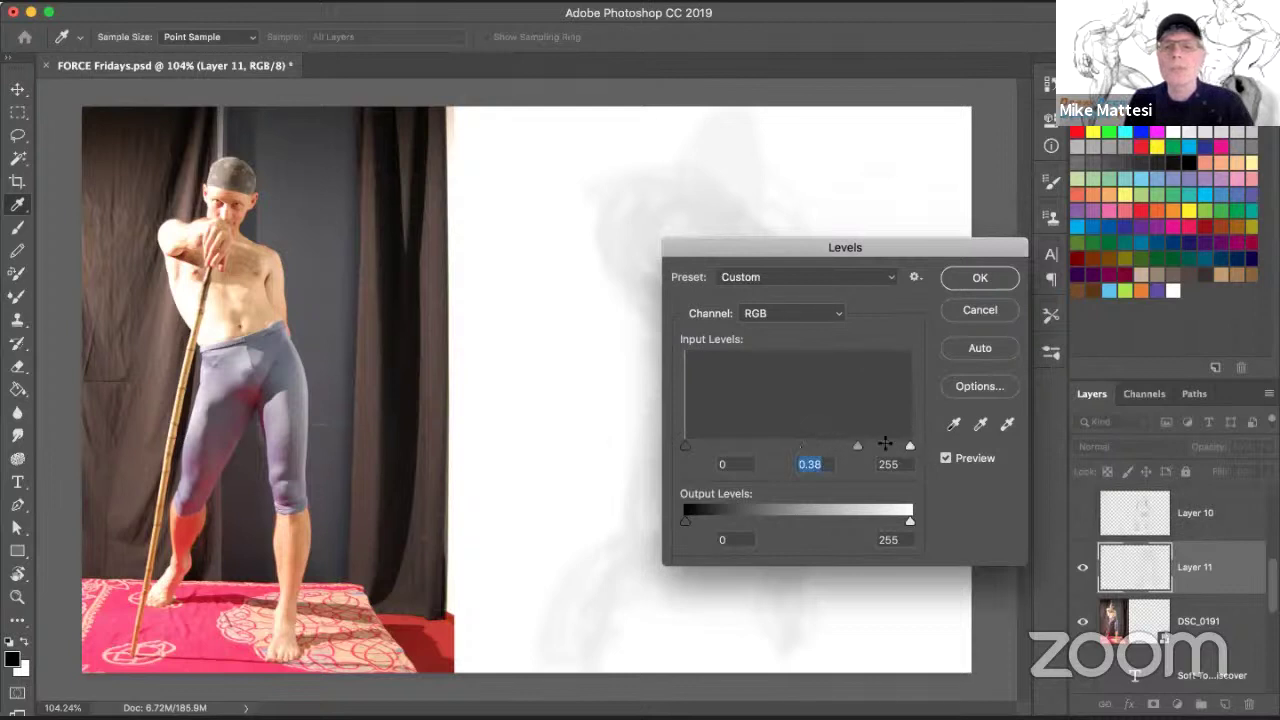
pyautogui.moveTo(761, 445); pyautogui.dragTo(812, 443)
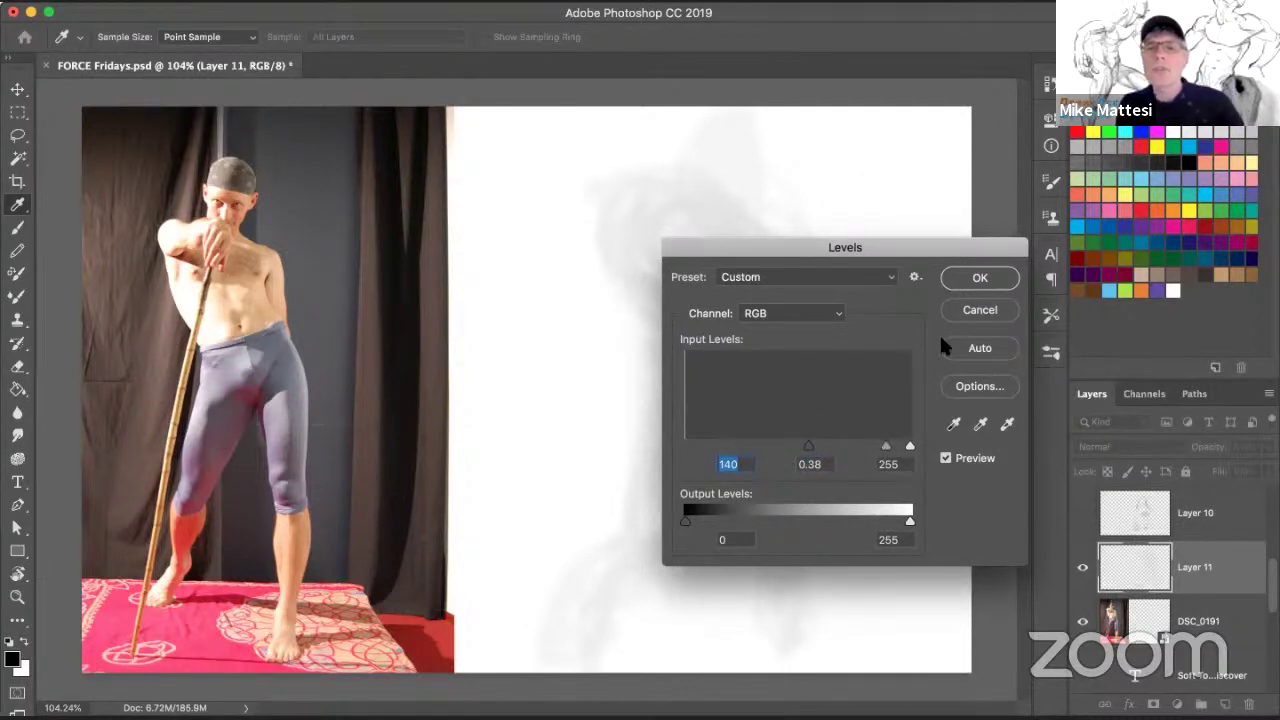
pyautogui.click(978, 279)
# Brush in the rounded raised shoulder and sweep darker curves down the torso's side into the opposite hip.
pyautogui.press('b')
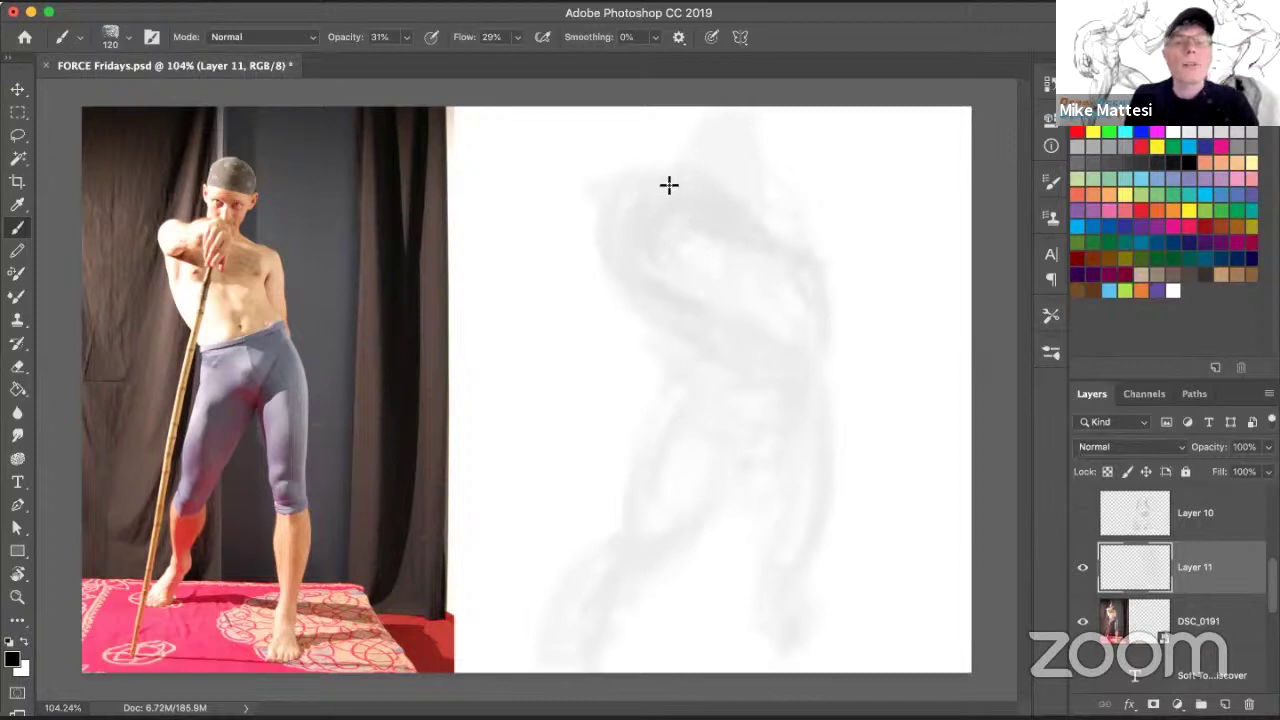
pyautogui.moveTo(612, 200)
pyautogui.mouseDown()
pyautogui.moveTo(666, 188)
pyautogui.moveTo(661, 215)
pyautogui.mouseUp()
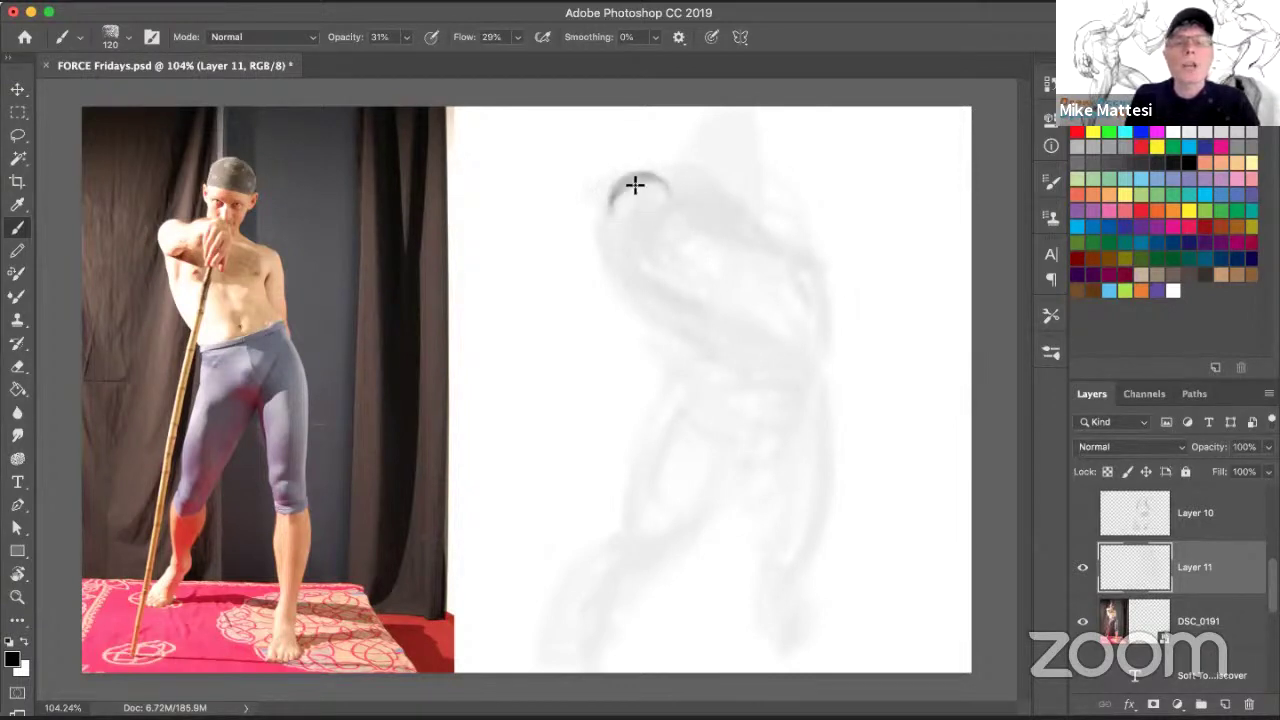
pyautogui.moveTo(619, 143)
pyautogui.mouseDown()
pyautogui.moveTo(647, 205)
pyautogui.moveTo(665, 189)
pyautogui.moveTo(611, 229)
pyautogui.moveTo(633, 213)
pyautogui.moveTo(631, 175)
pyautogui.moveTo(621, 241)
pyautogui.moveTo(703, 349)
pyautogui.moveTo(633, 285)
pyautogui.mouseUp()
pyautogui.moveTo(680, 335)
pyautogui.mouseDown()
pyautogui.moveTo(804, 420)
pyautogui.moveTo(798, 400)
pyautogui.moveTo(817, 428)
pyautogui.mouseUp()
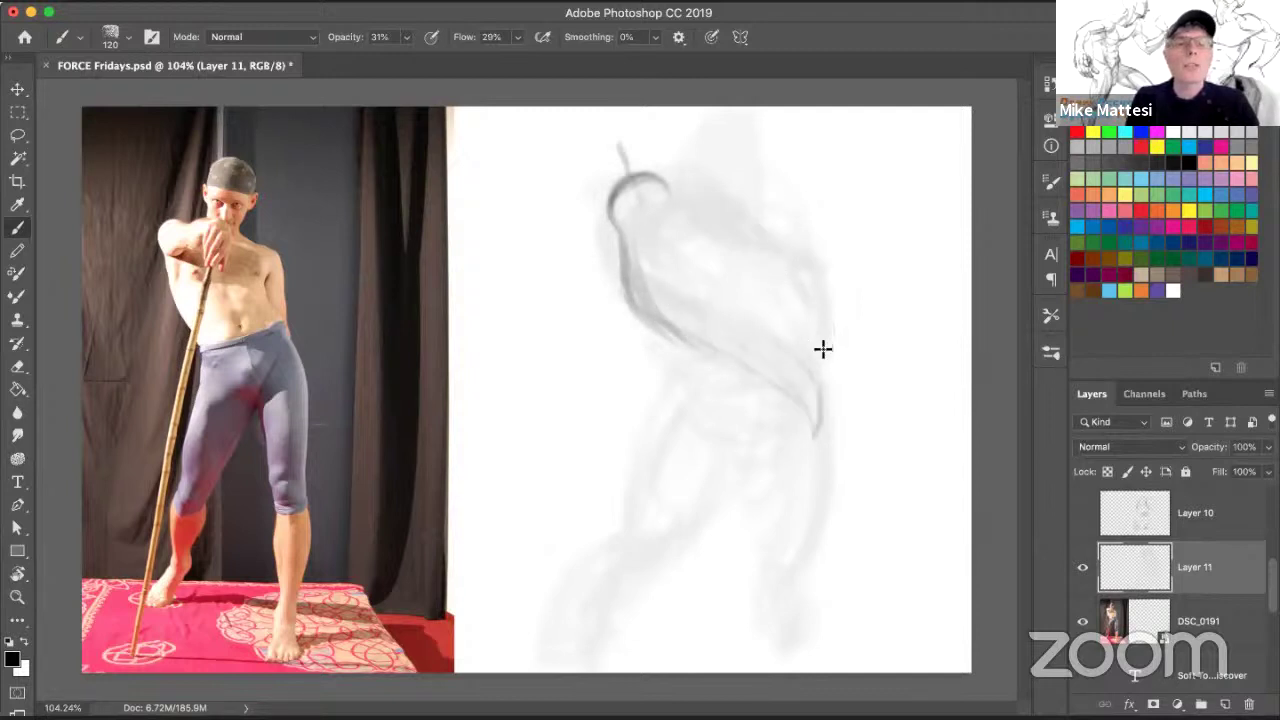
pyautogui.moveTo(795, 322)
pyautogui.mouseDown()
pyautogui.moveTo(807, 380)
pyautogui.moveTo(771, 438)
pyautogui.mouseUp()
pyautogui.moveTo(811, 354); pyautogui.dragTo(757, 446)
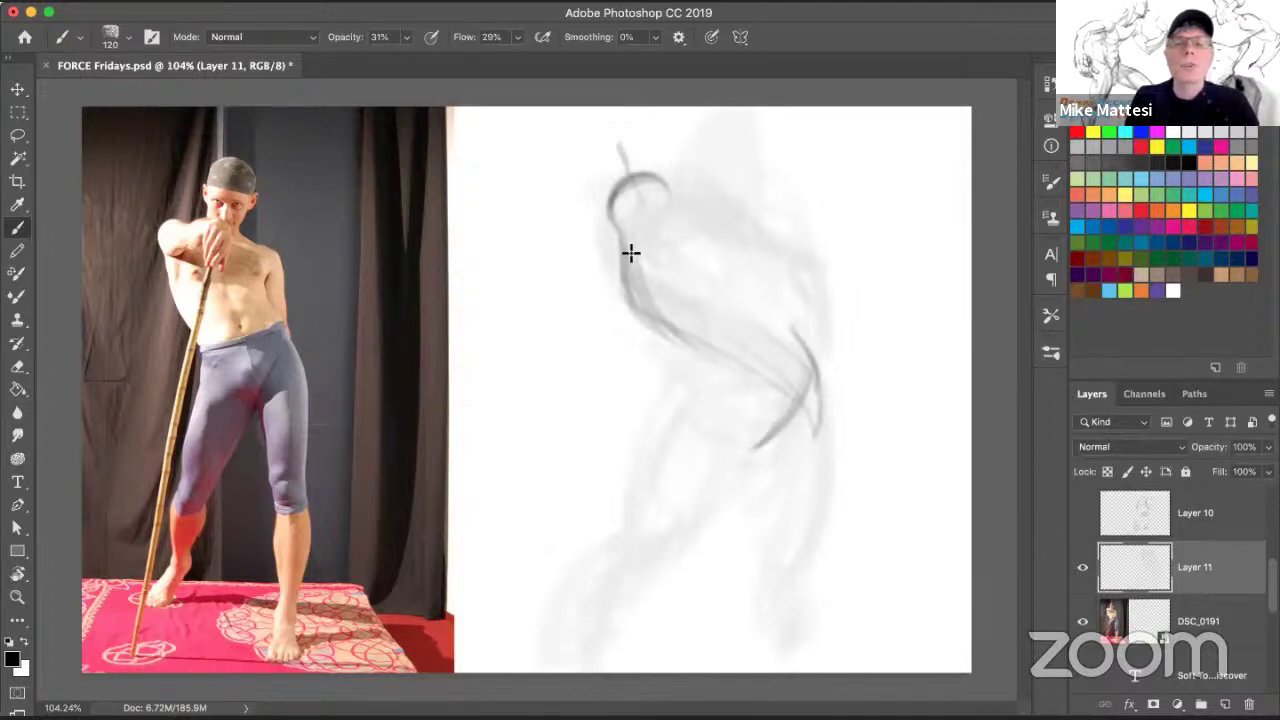
pyautogui.moveTo(631, 253); pyautogui.dragTo(731, 357)
pyautogui.moveTo(640, 300); pyautogui.dragTo(760, 381)
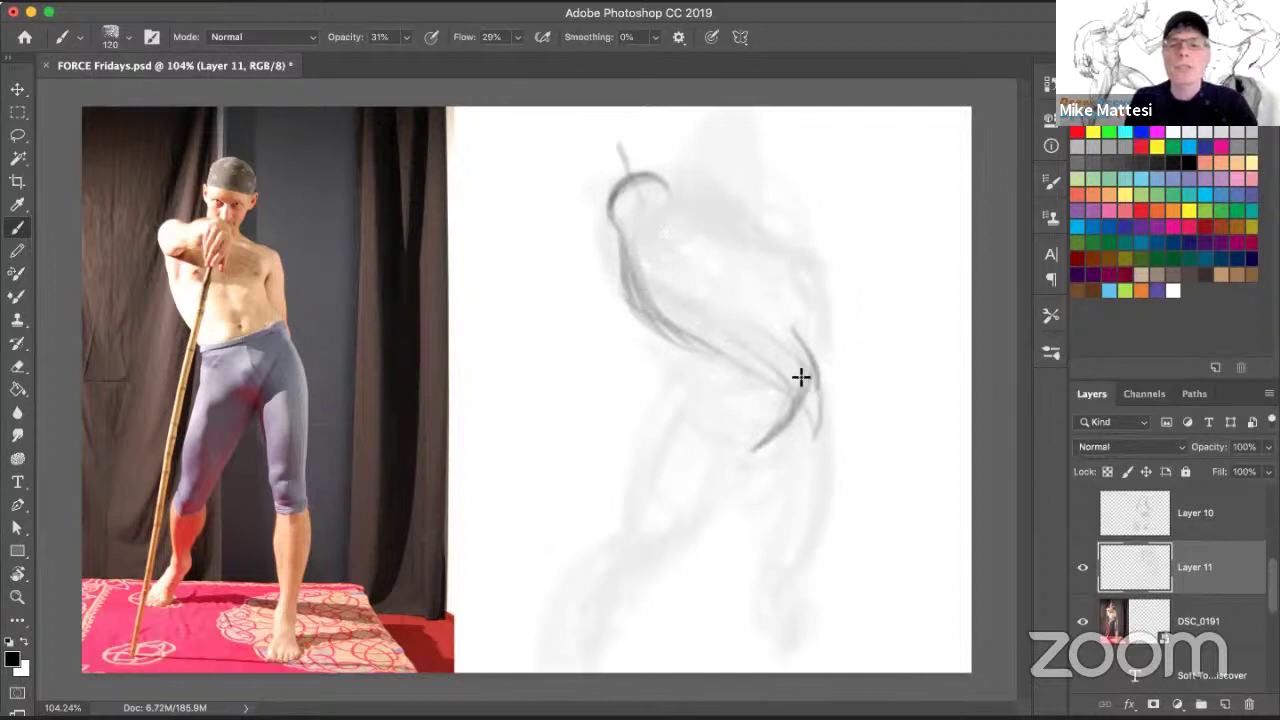
# Enlarge the brush to 170 and draw the straight leg's outer thigh, knee and start of the lower leg.
pyautogui.press(']')
pyautogui.press(']')
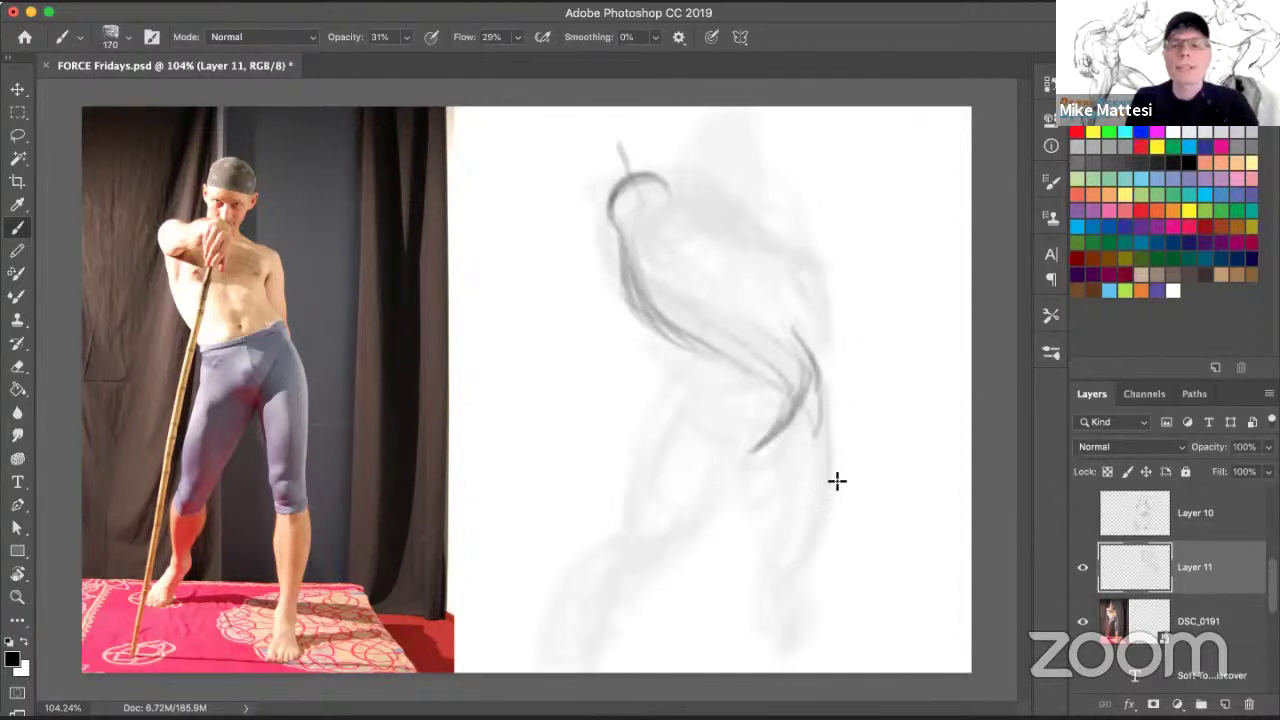
pyautogui.moveTo(826, 404)
pyautogui.mouseDown()
pyautogui.moveTo(800, 571)
pyautogui.moveTo(785, 587)
pyautogui.mouseUp()
pyautogui.moveTo(834, 440); pyautogui.dragTo(790, 578)
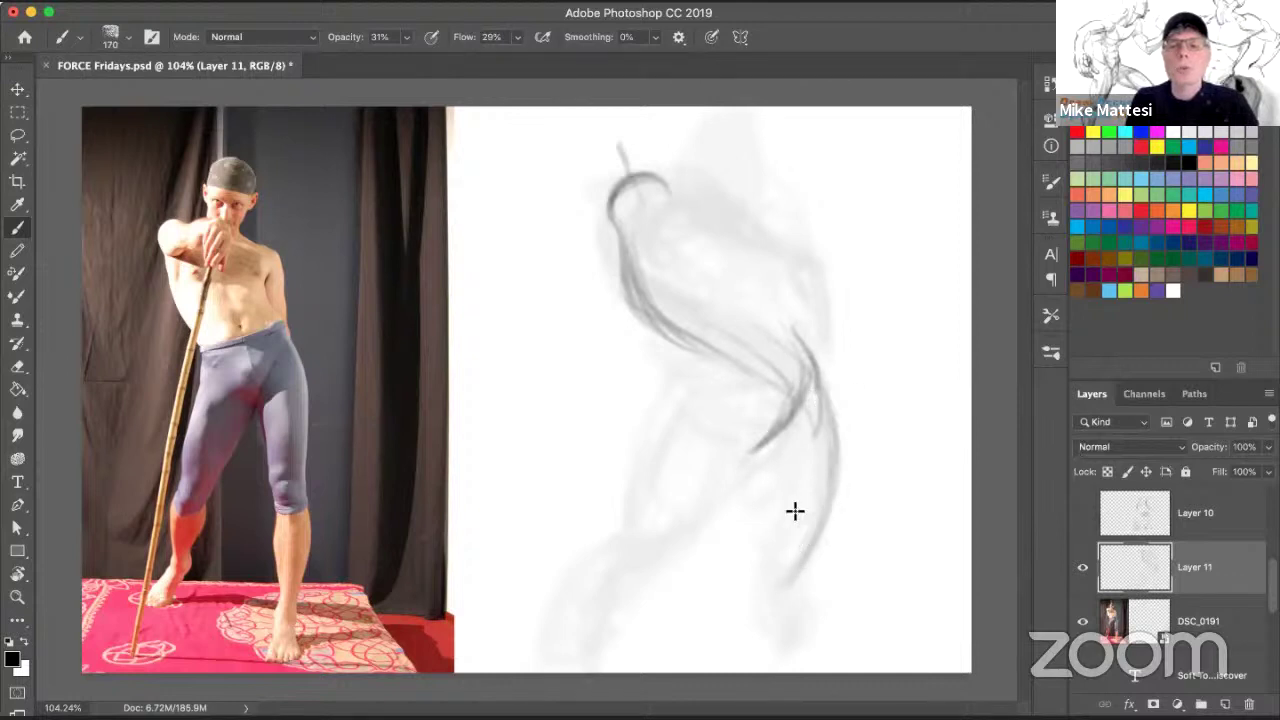
pyautogui.moveTo(815, 505); pyautogui.dragTo(758, 620)
pyautogui.moveTo(763, 547)
pyautogui.mouseDown()
pyautogui.moveTo(767, 591)
pyautogui.moveTo(757, 551)
pyautogui.moveTo(799, 635)
pyautogui.moveTo(811, 547)
pyautogui.moveTo(803, 661)
pyautogui.moveTo(831, 449)
pyautogui.moveTo(825, 387)
pyautogui.moveTo(823, 486)
pyautogui.moveTo(835, 445)
pyautogui.moveTo(820, 516)
pyautogui.moveTo(755, 555)
pyautogui.moveTo(745, 577)
pyautogui.moveTo(809, 575)
pyautogui.moveTo(790, 665)
pyautogui.mouseUp()
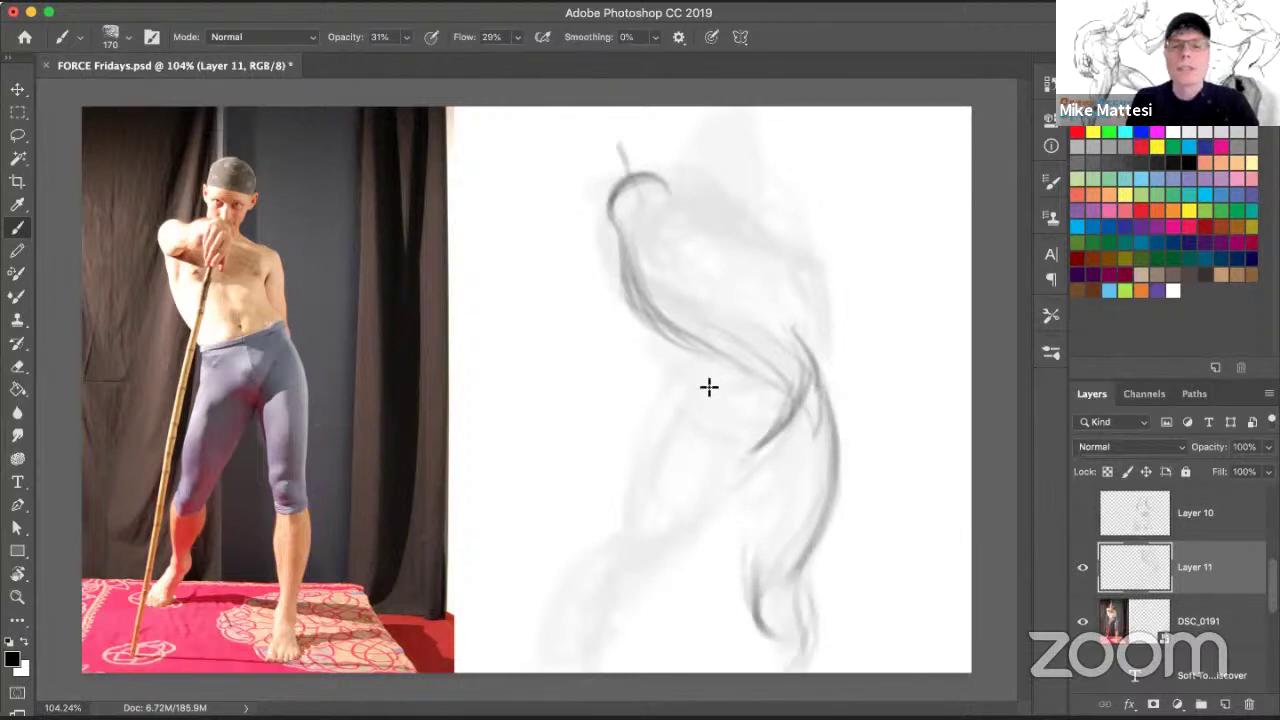
# Sketch the waistband and crotch lines of the pelvis and the bent leg's outer thigh and knee.
pyautogui.moveTo(747, 461); pyautogui.dragTo(714, 412)
pyautogui.moveTo(794, 352)
pyautogui.mouseDown()
pyautogui.moveTo(705, 413)
pyautogui.moveTo(805, 357)
pyautogui.moveTo(705, 415)
pyautogui.moveTo(789, 353)
pyautogui.moveTo(681, 385)
pyautogui.mouseUp()
pyautogui.moveTo(624, 572)
pyautogui.mouseDown()
pyautogui.moveTo(673, 425)
pyautogui.moveTo(647, 557)
pyautogui.mouseUp()
pyautogui.moveTo(659, 443)
pyautogui.mouseDown()
pyautogui.moveTo(649, 544)
pyautogui.moveTo(591, 623)
pyautogui.mouseUp()
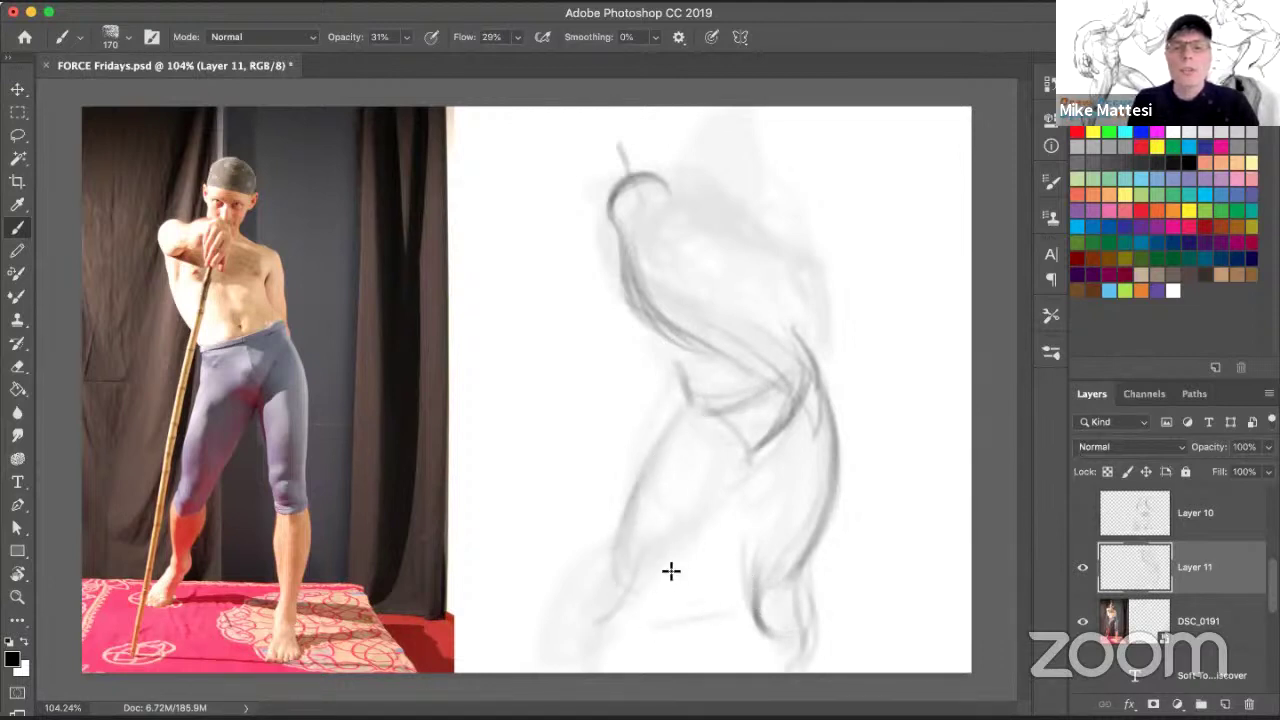
pyautogui.moveTo(593, 633); pyautogui.dragTo(650, 602)
pyautogui.moveTo(680, 412); pyautogui.dragTo(620, 566)
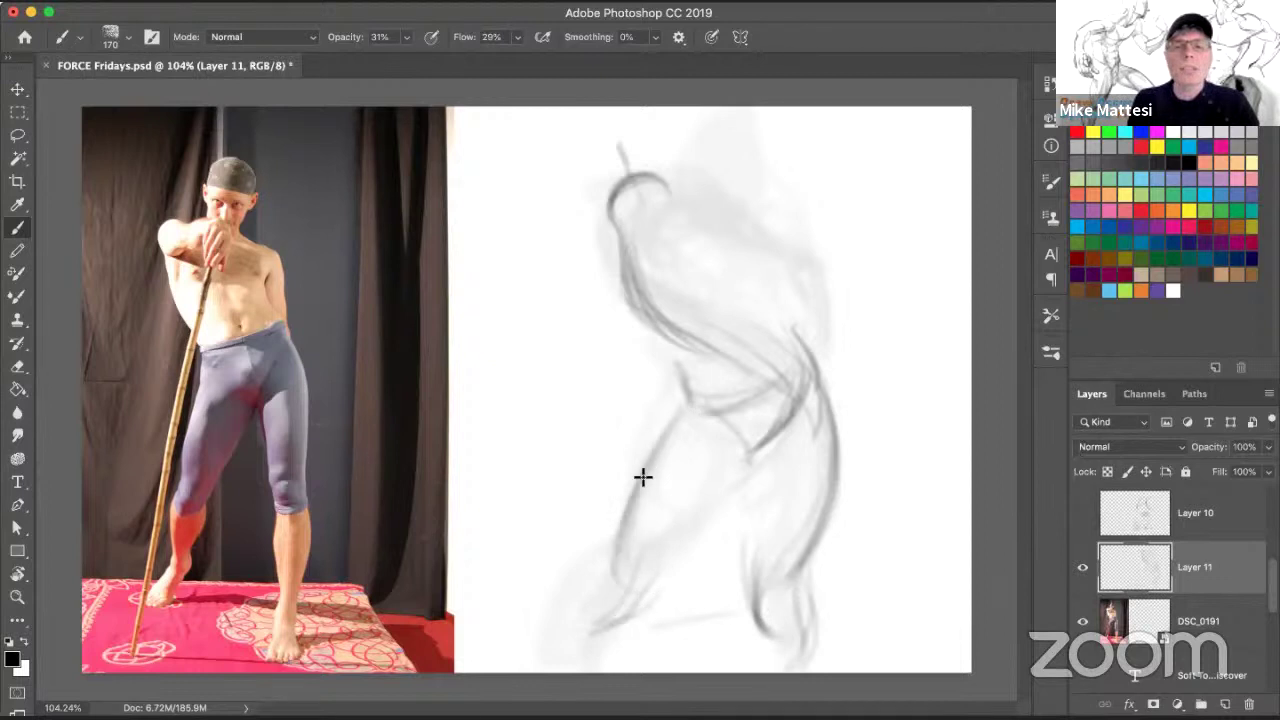
pyautogui.moveTo(643, 477); pyautogui.dragTo(637, 612)
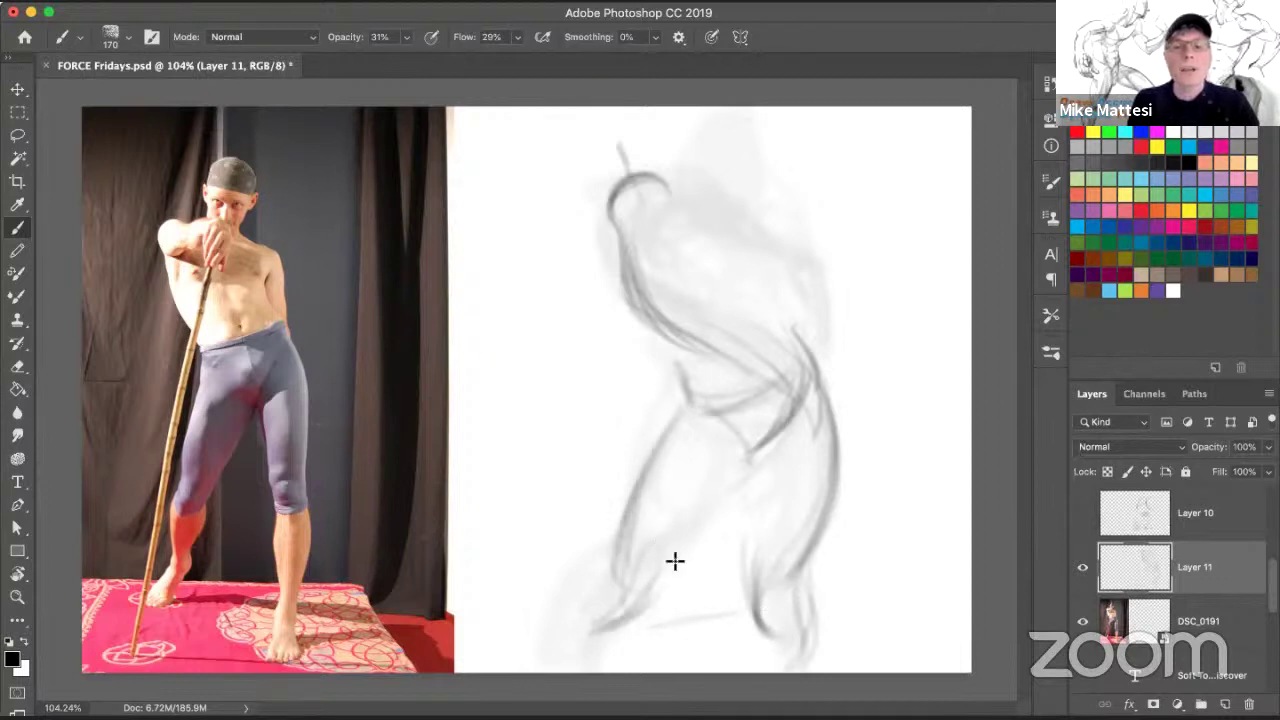
# Add the bent leg's lower leg and reinforce its outer thigh, the crotch and the waist with repeated strokes.
pyautogui.moveTo(630, 558)
pyautogui.mouseDown()
pyautogui.moveTo(585, 587)
pyautogui.moveTo(613, 565)
pyautogui.moveTo(566, 674)
pyautogui.mouseUp()
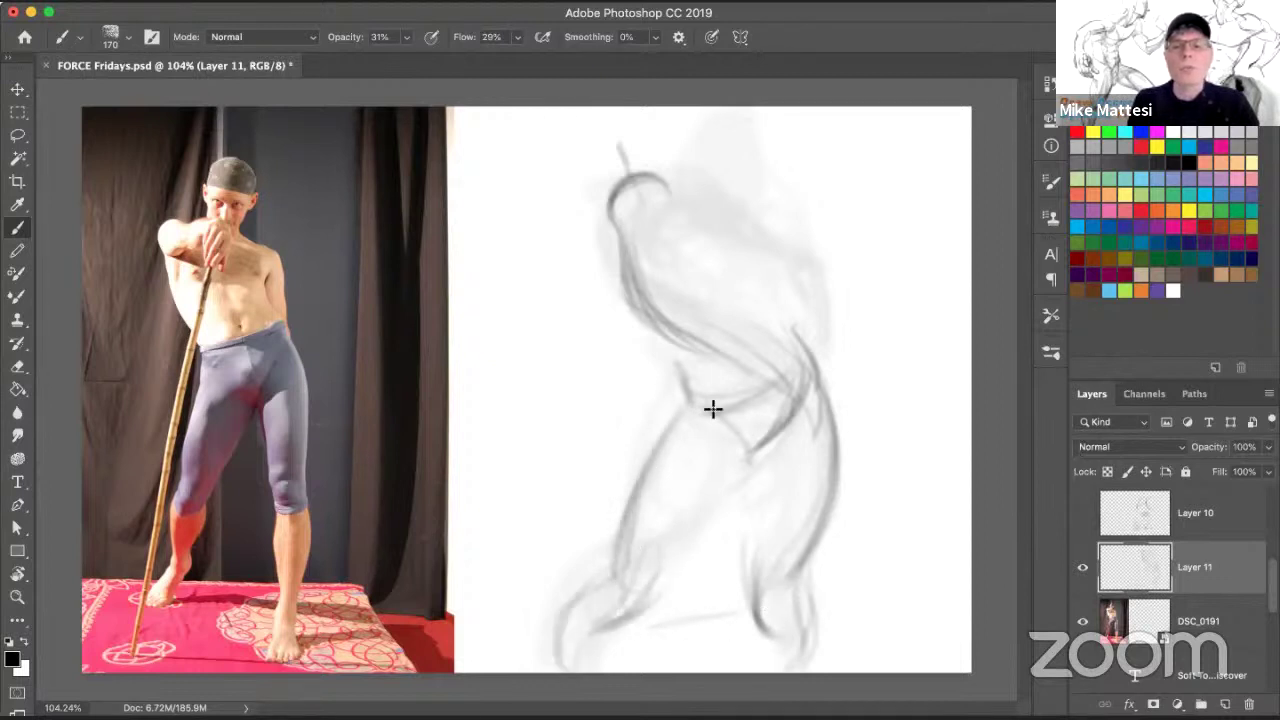
pyautogui.moveTo(682, 420); pyautogui.dragTo(614, 606)
pyautogui.moveTo(660, 450); pyautogui.dragTo(620, 604)
pyautogui.moveTo(662, 566); pyautogui.dragTo(564, 670)
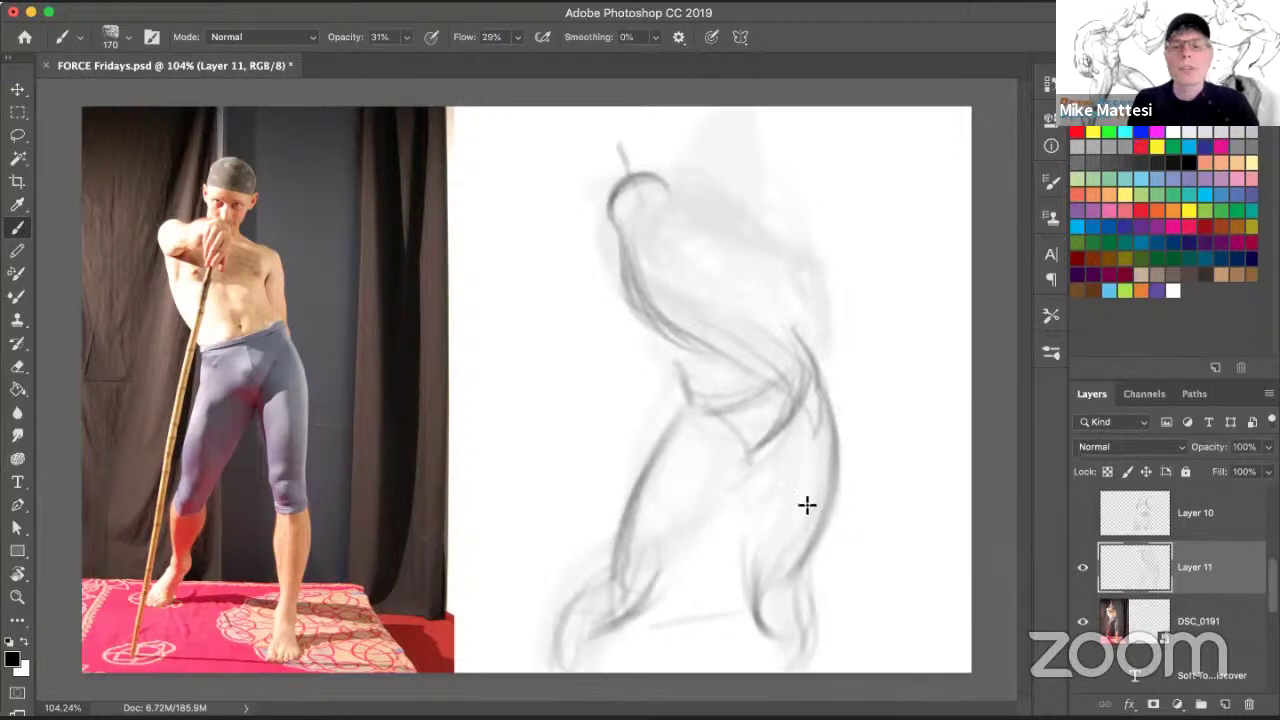
pyautogui.moveTo(727, 427)
pyautogui.mouseDown()
pyautogui.moveTo(799, 393)
pyautogui.moveTo(741, 479)
pyautogui.moveTo(775, 455)
pyautogui.moveTo(737, 473)
pyautogui.moveTo(713, 421)
pyautogui.moveTo(787, 363)
pyautogui.mouseUp()
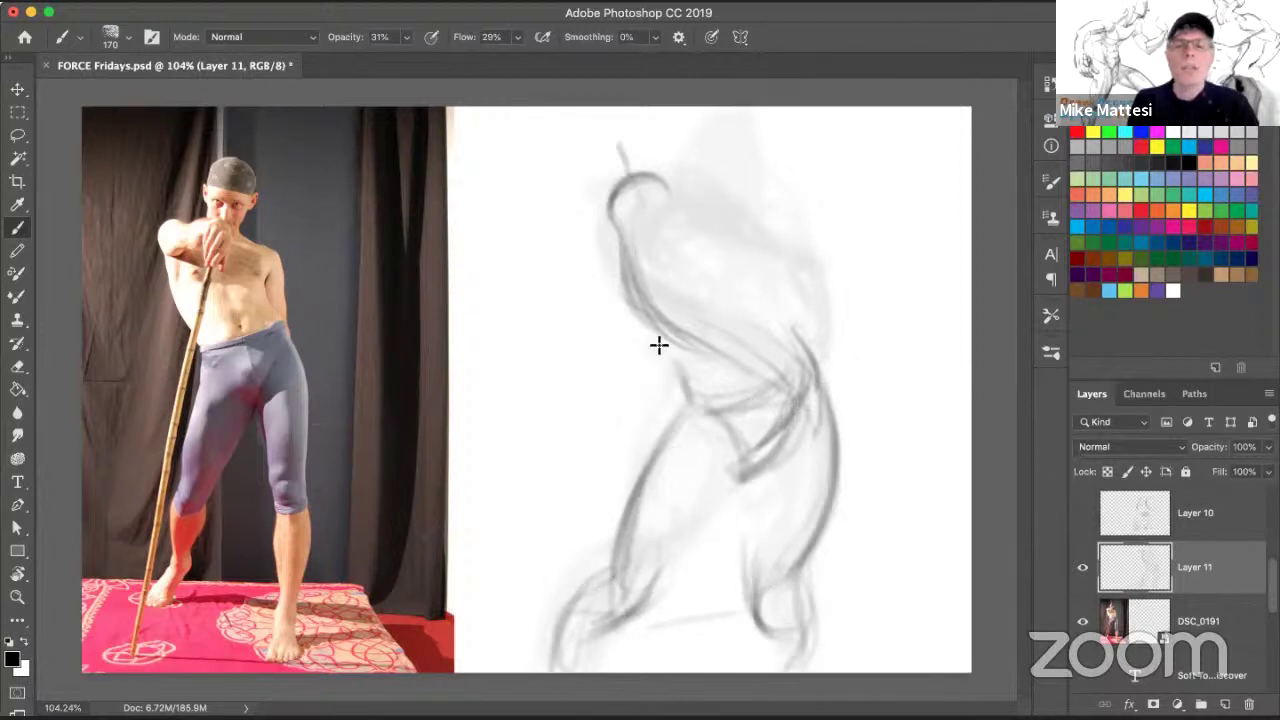
pyautogui.moveTo(776, 400); pyautogui.dragTo(716, 380)
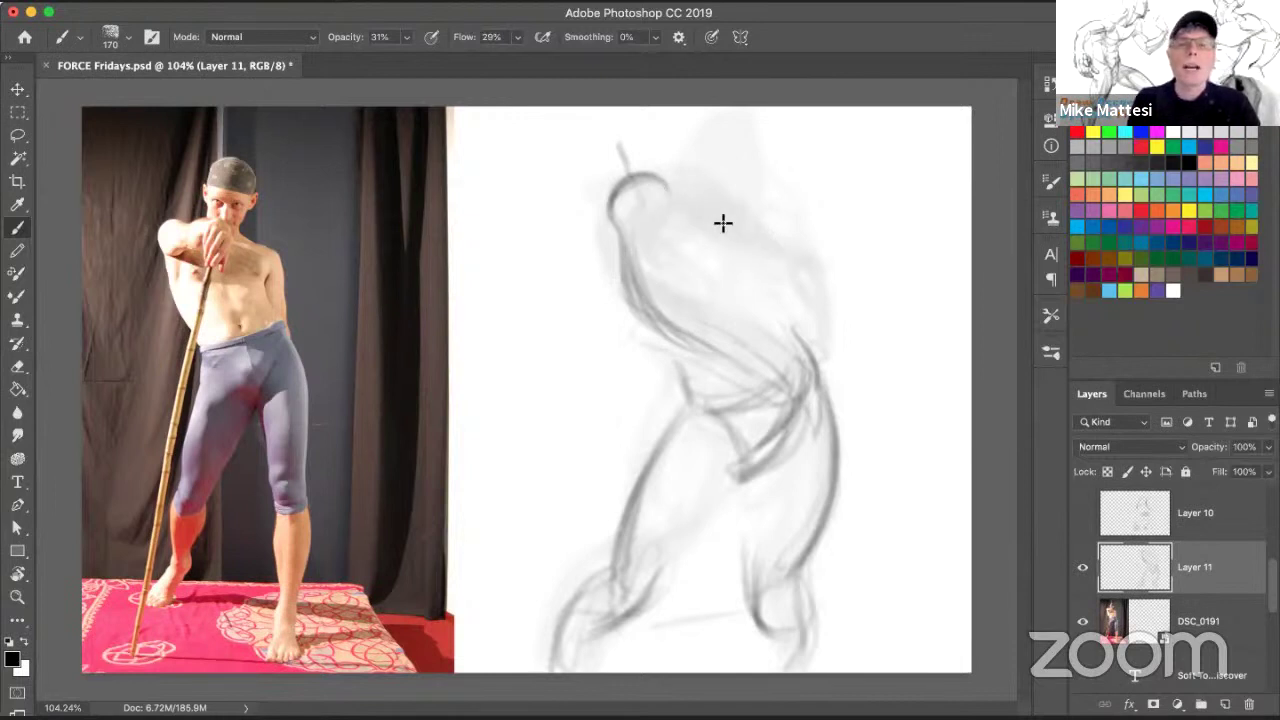
# Draw the far shoulder line and the chest's lower edge, and brush sample strokes in the blank area beside the figure.
pyautogui.moveTo(698, 203); pyautogui.dragTo(779, 251)
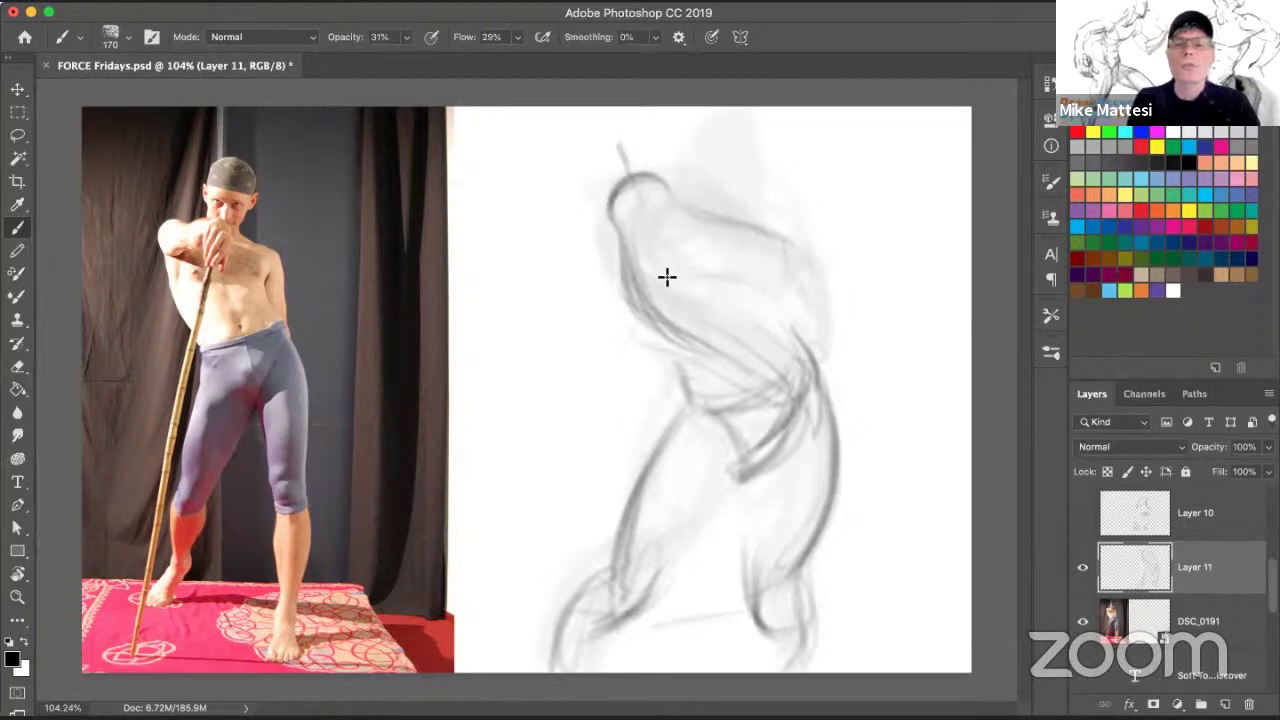
pyautogui.moveTo(688, 274); pyautogui.dragTo(767, 288)
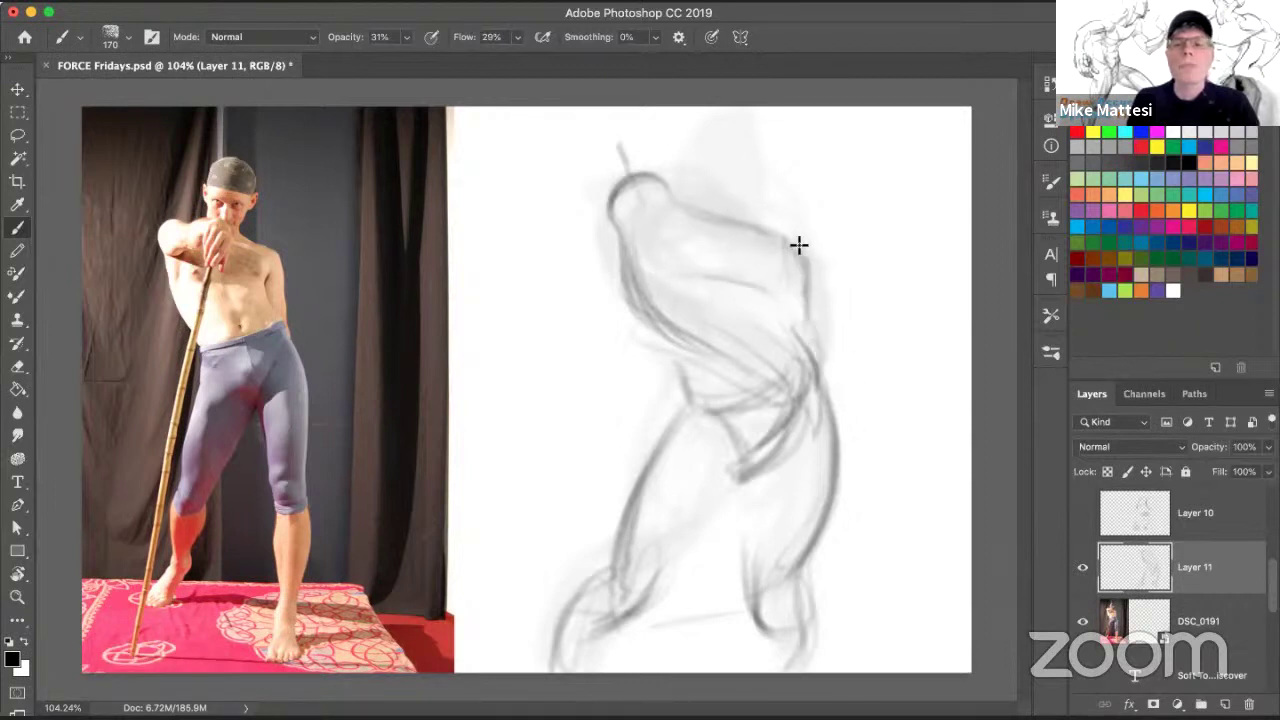
pyautogui.moveTo(495, 315); pyautogui.dragTo(522, 435)
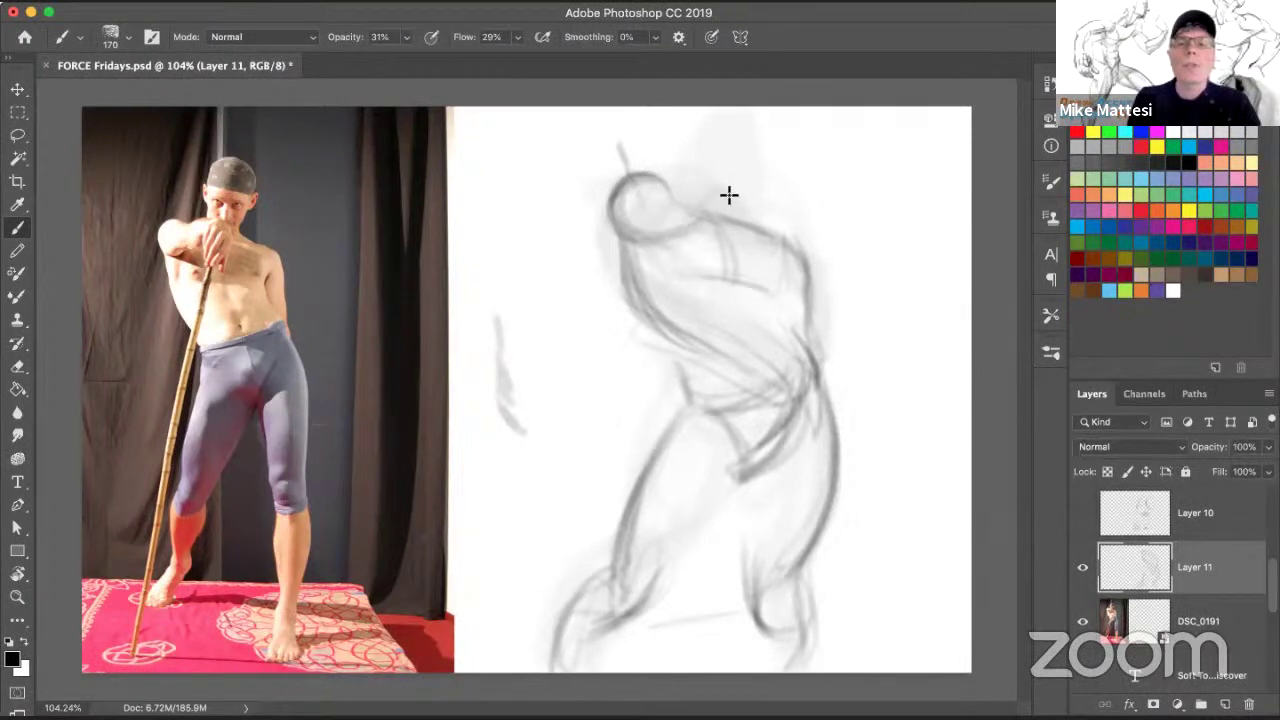
# Sketch the rounded hands and the forearm shapes overlapping the middle of the chest.
pyautogui.moveTo(729, 193); pyautogui.dragTo(704, 187)
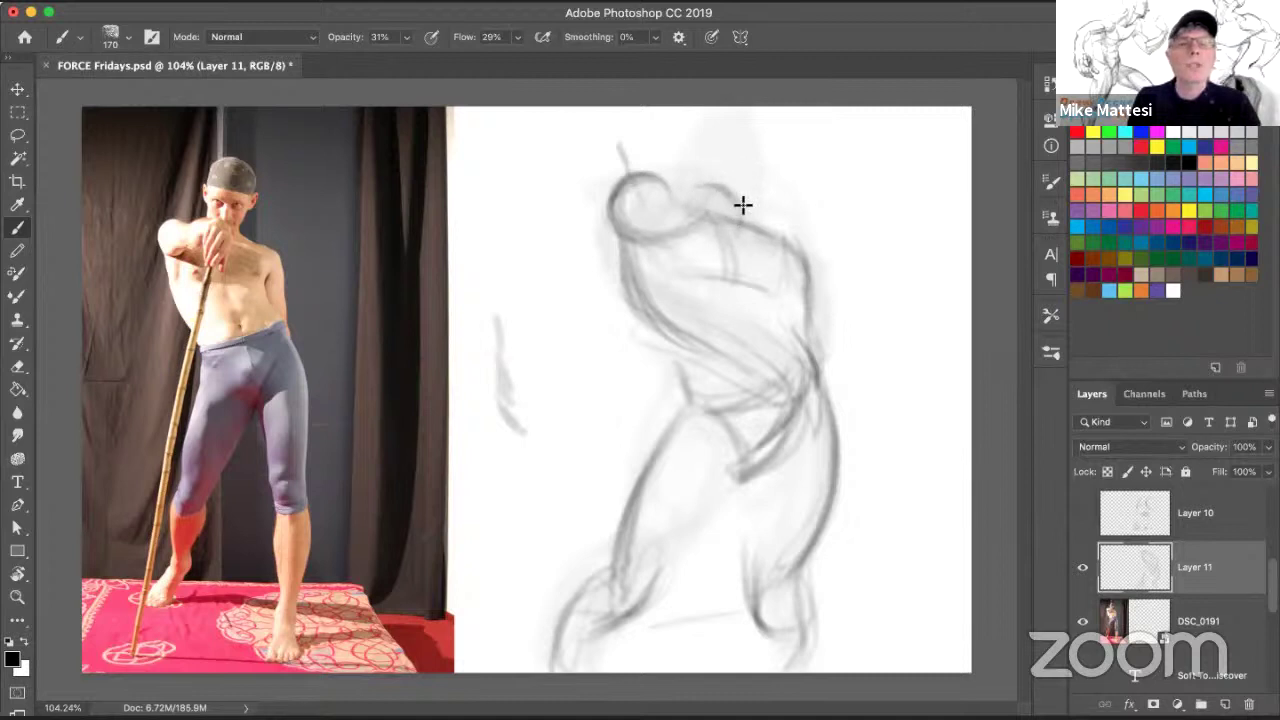
pyautogui.moveTo(737, 215); pyautogui.dragTo(726, 245)
pyautogui.moveTo(698, 204); pyautogui.dragTo(700, 266)
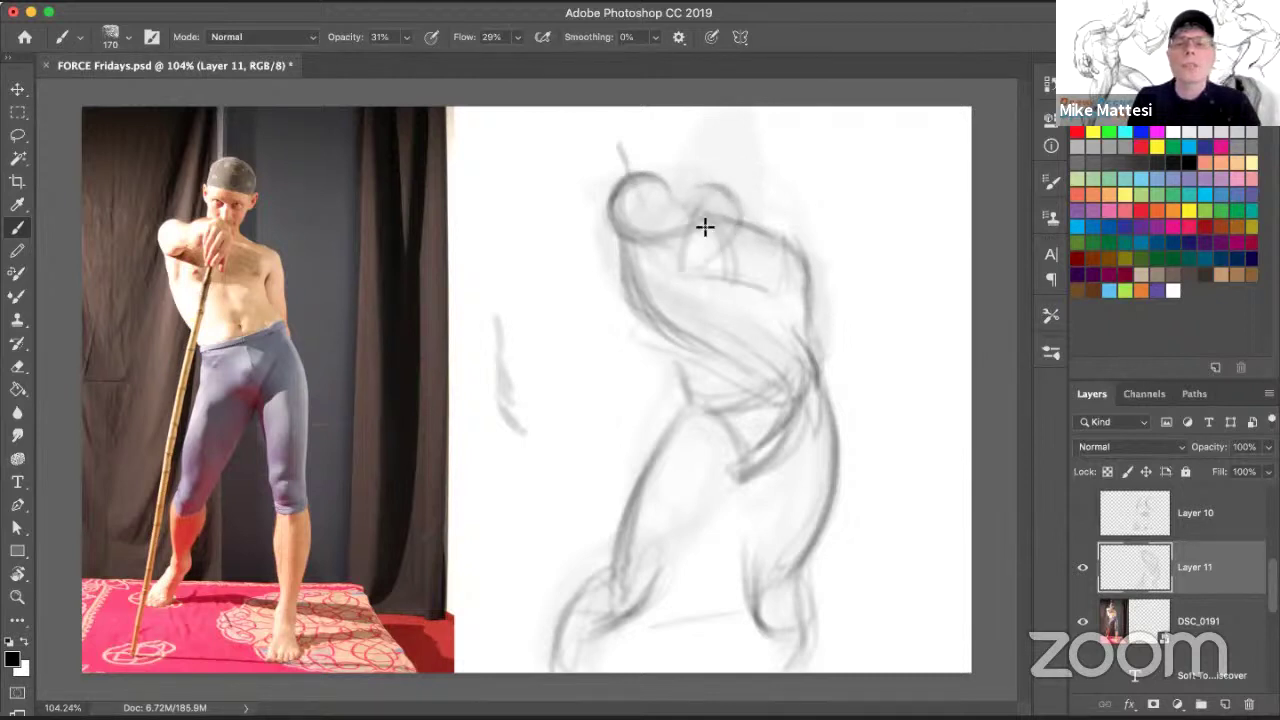
pyautogui.moveTo(686, 191); pyautogui.dragTo(737, 243)
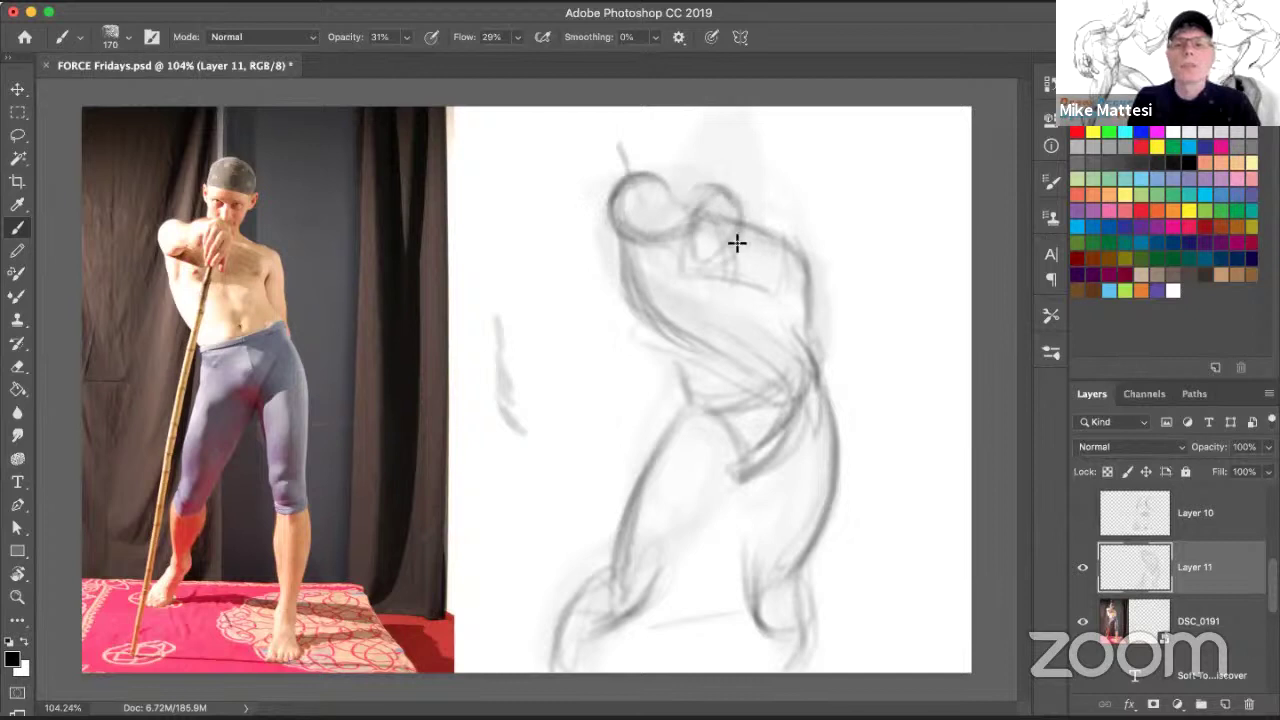
# Model the abdomen with light curves and draw the waist's side, both inner thighs and the bent leg's calf.
pyautogui.moveTo(729, 297)
pyautogui.mouseDown()
pyautogui.moveTo(743, 397)
pyautogui.moveTo(697, 371)
pyautogui.mouseUp()
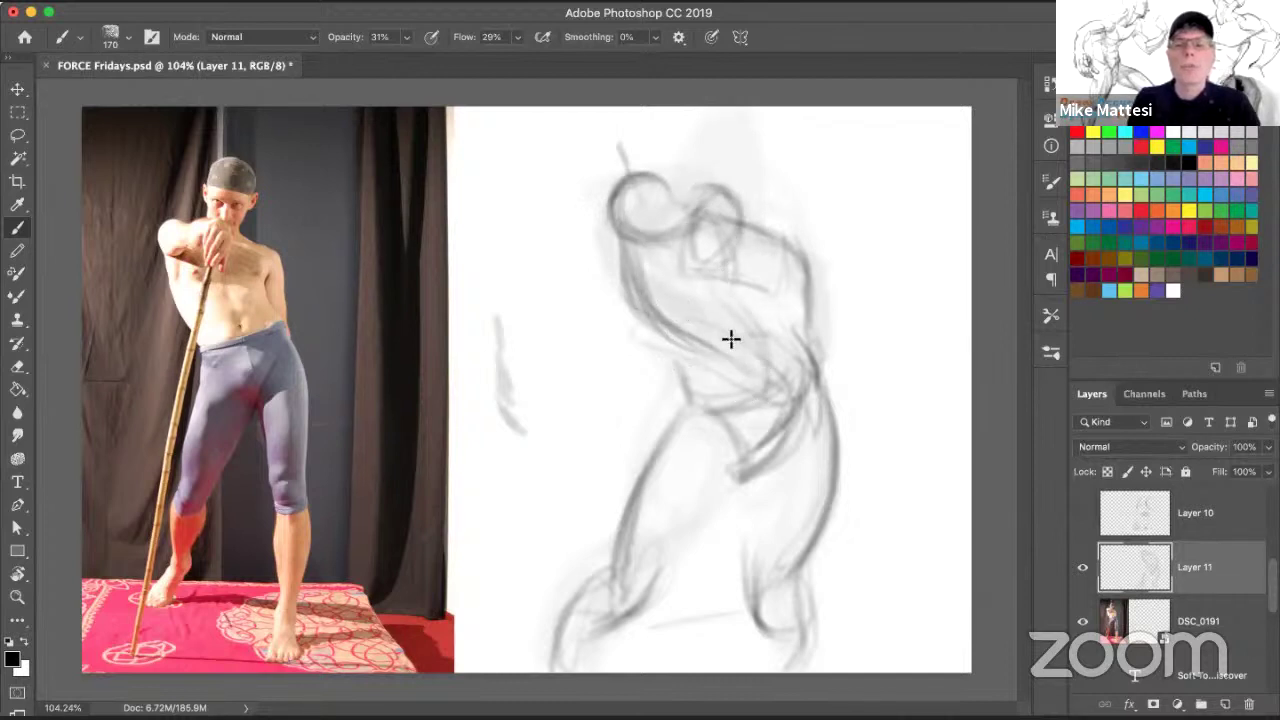
pyautogui.moveTo(686, 306); pyautogui.dragTo(766, 323)
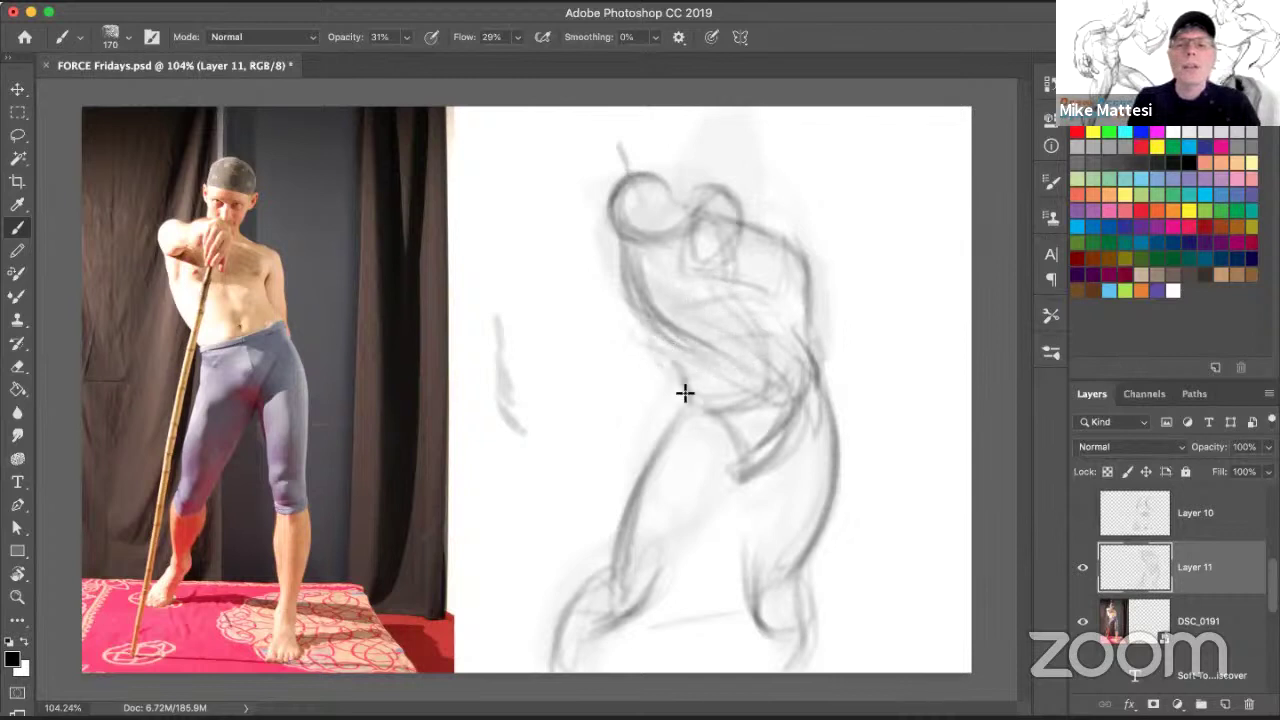
pyautogui.moveTo(674, 356); pyautogui.dragTo(688, 404)
pyautogui.moveTo(783, 253)
pyautogui.mouseDown()
pyautogui.moveTo(797, 349)
pyautogui.moveTo(822, 403)
pyautogui.moveTo(788, 558)
pyautogui.moveTo(763, 494)
pyautogui.moveTo(749, 596)
pyautogui.mouseUp()
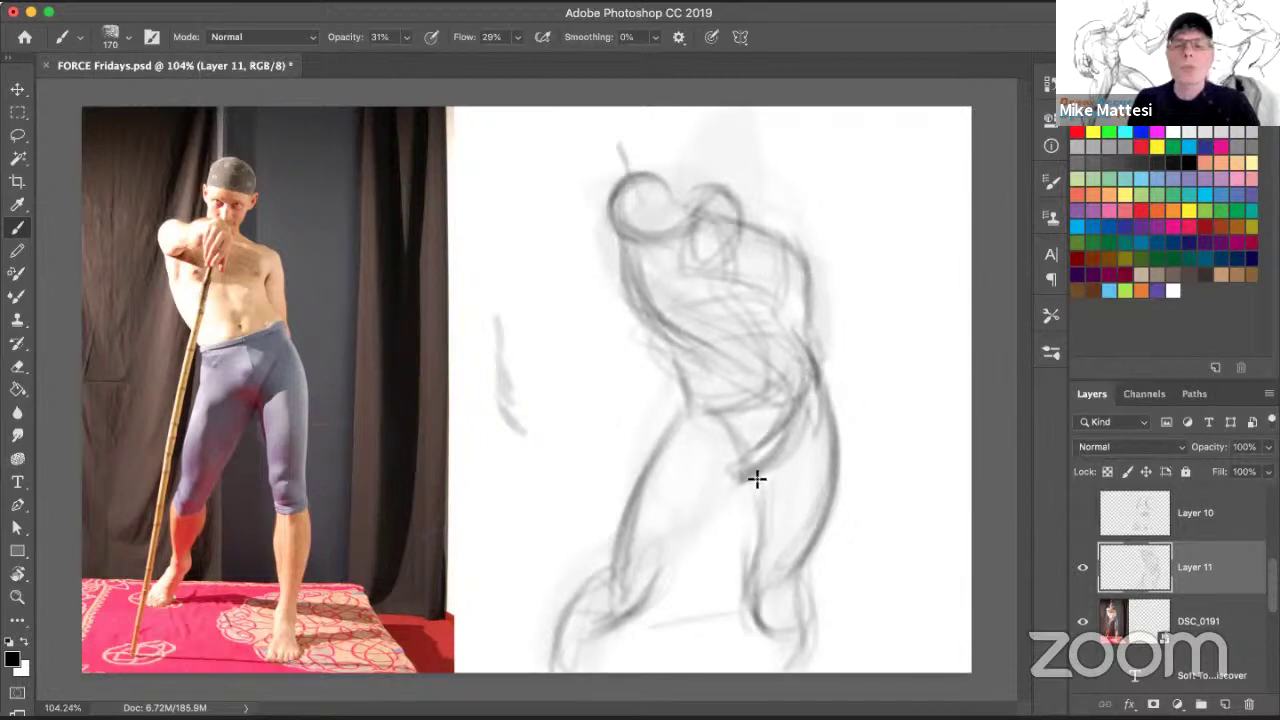
pyautogui.moveTo(737, 471); pyautogui.dragTo(625, 608)
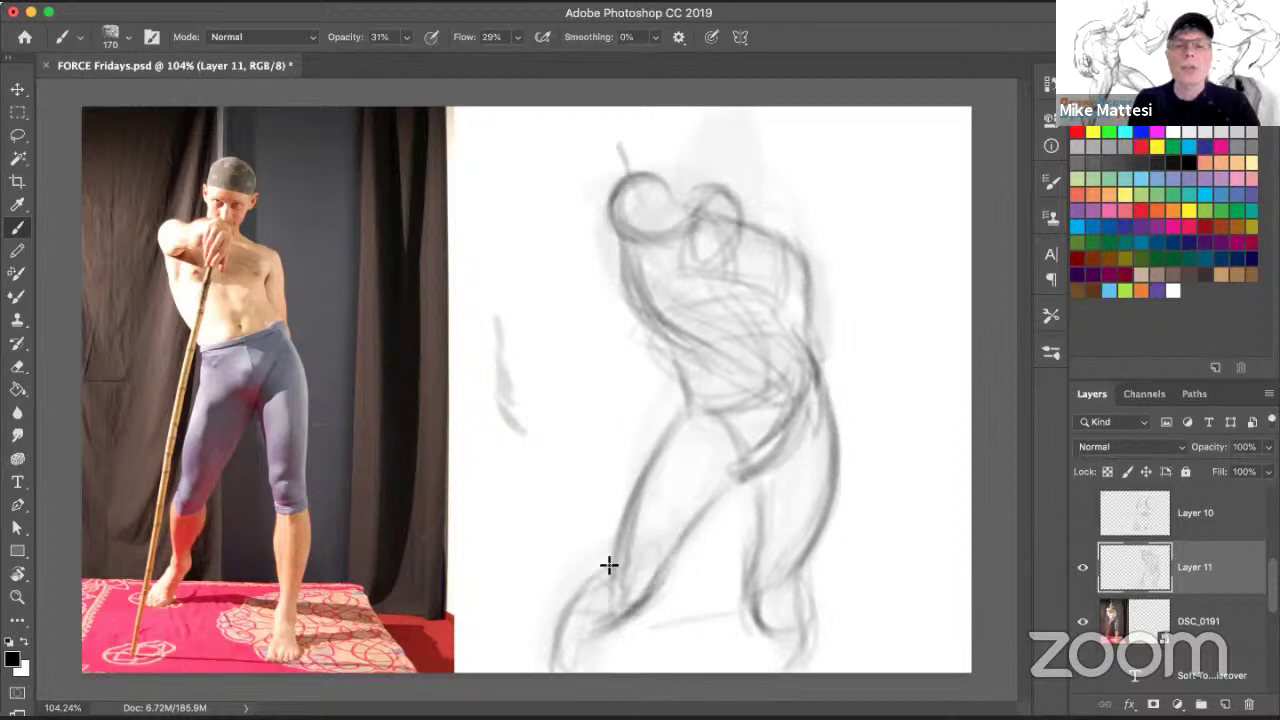
pyautogui.moveTo(553, 649); pyautogui.dragTo(602, 584)
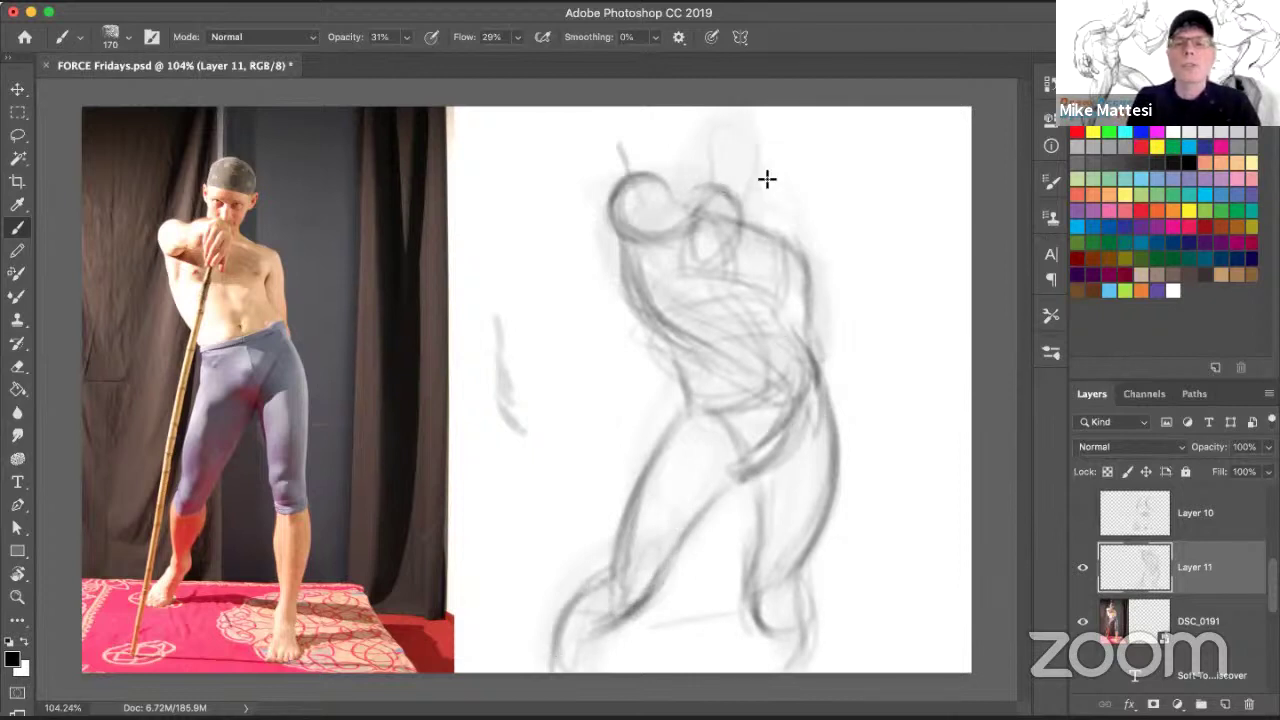
# Outline the head above the hands and define the far arm's inner contour beside the chest.
pyautogui.moveTo(712, 134); pyautogui.dragTo(709, 182)
pyautogui.moveTo(756, 122); pyautogui.dragTo(746, 203)
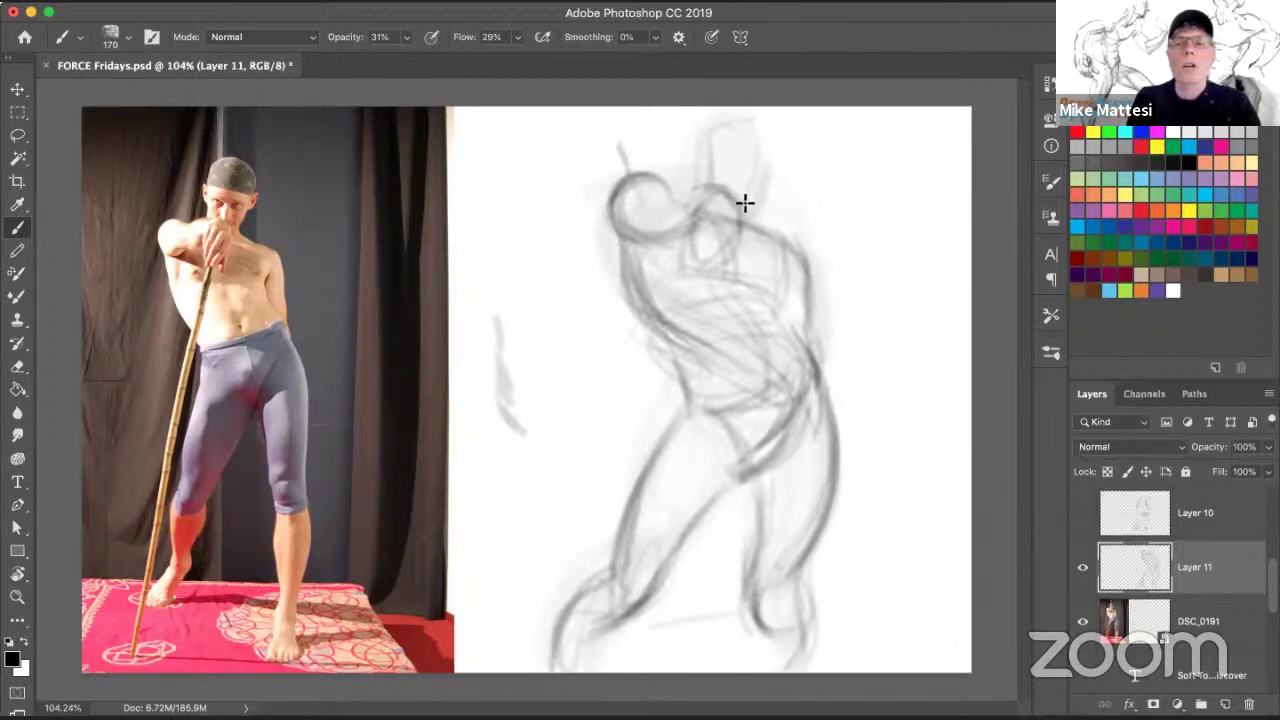
pyautogui.moveTo(765, 140); pyautogui.dragTo(754, 206)
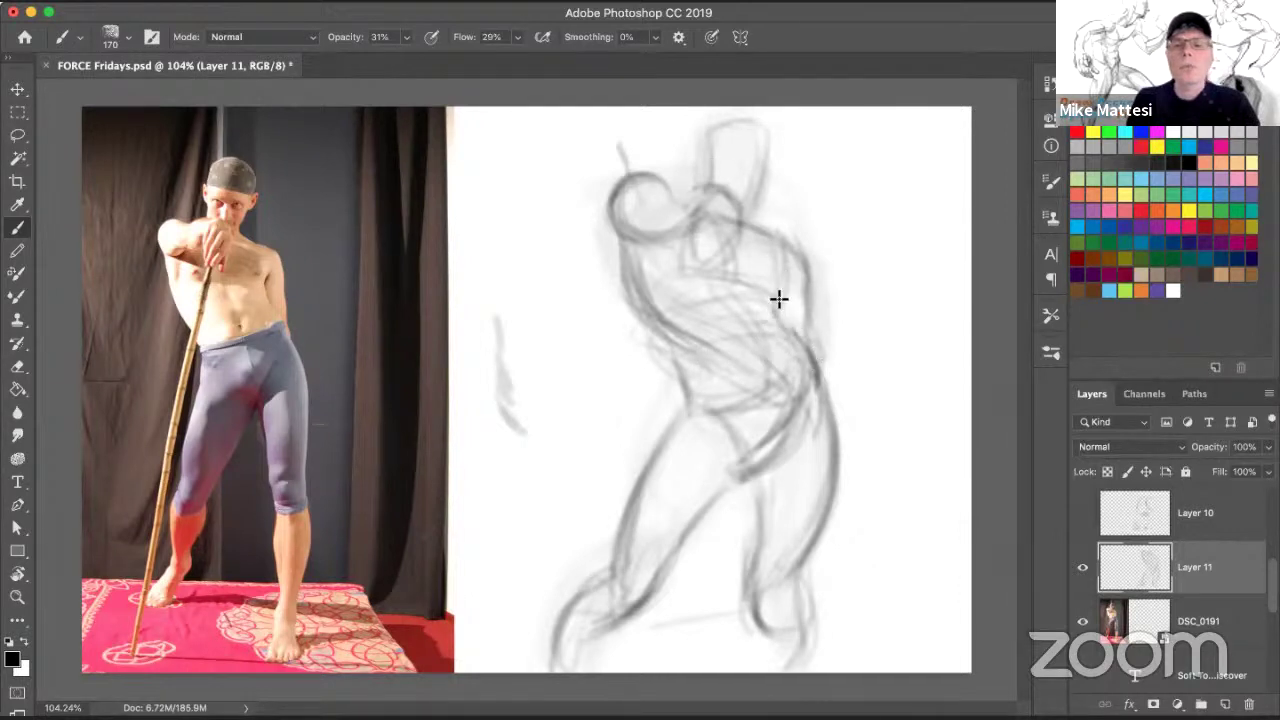
pyautogui.moveTo(729, 289); pyautogui.dragTo(766, 295)
pyautogui.moveTo(783, 248); pyautogui.dragTo(775, 311)
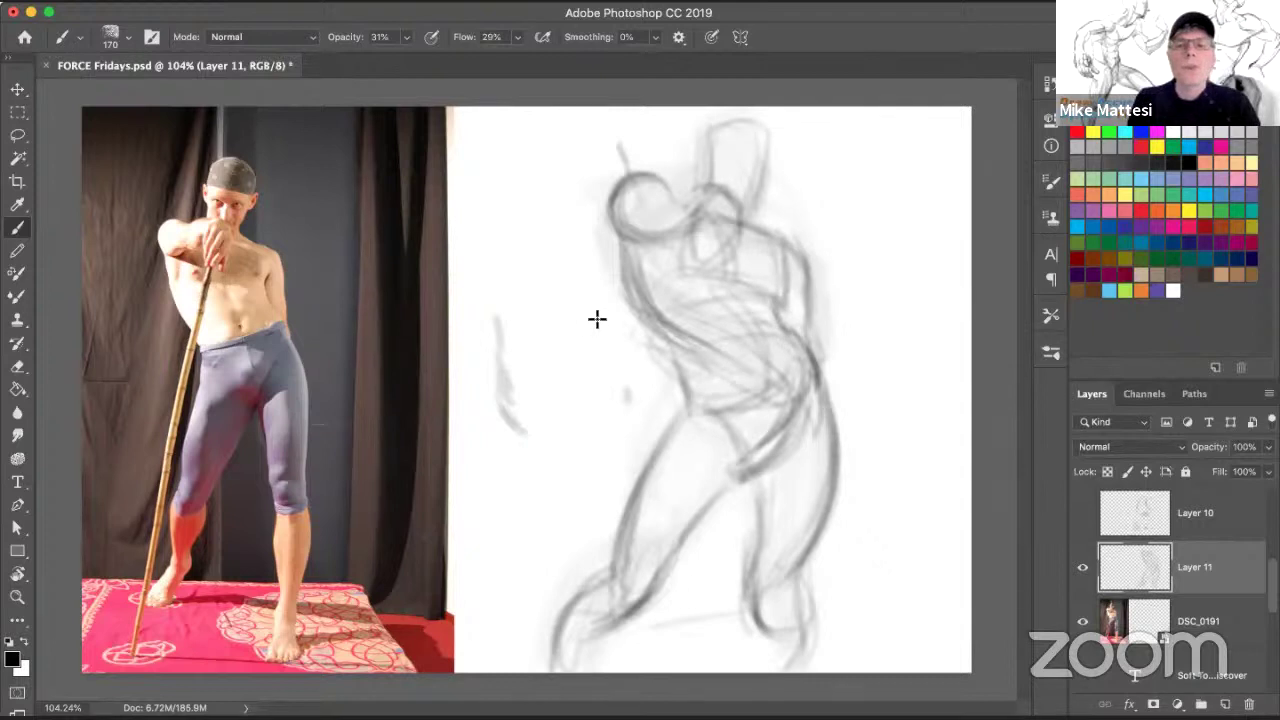
# Brush a few small sample marks in the blank area beside the figure's torso.
pyautogui.moveTo(597, 319); pyautogui.dragTo(588, 314)
pyautogui.moveTo(572, 258); pyautogui.dragTo(568, 293)
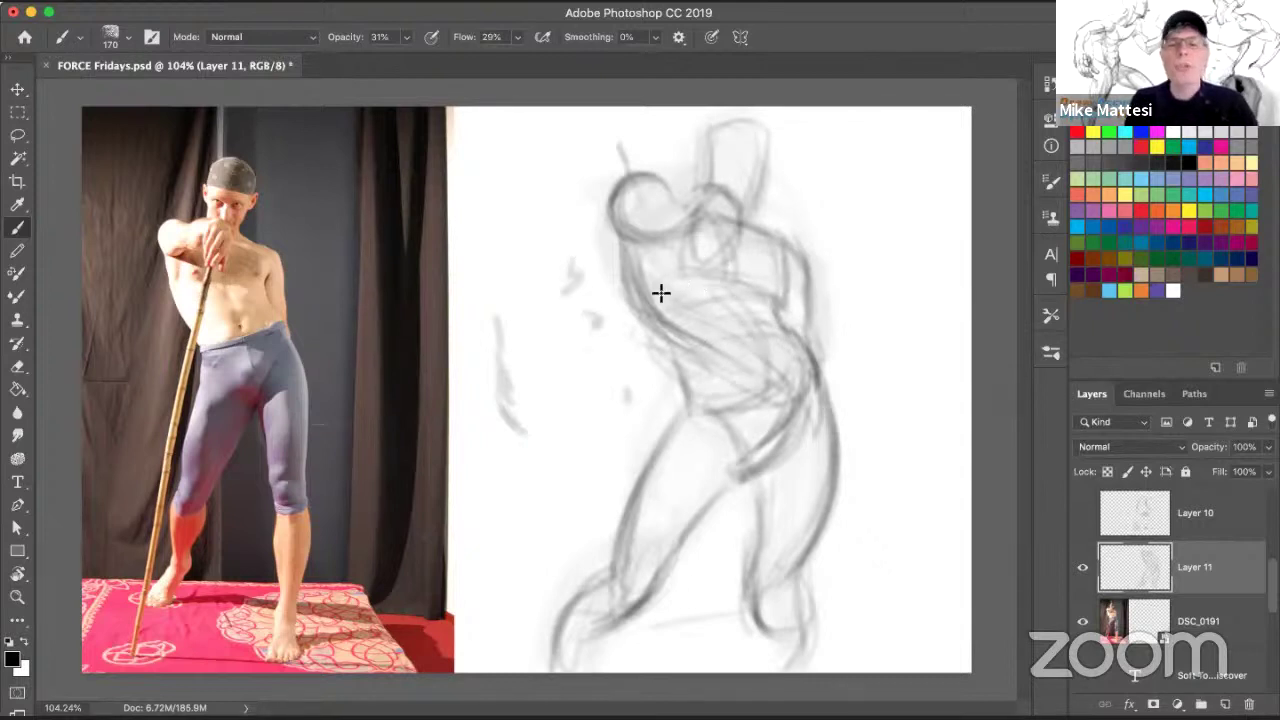
pyautogui.moveTo(653, 300); pyautogui.dragTo(588, 309)
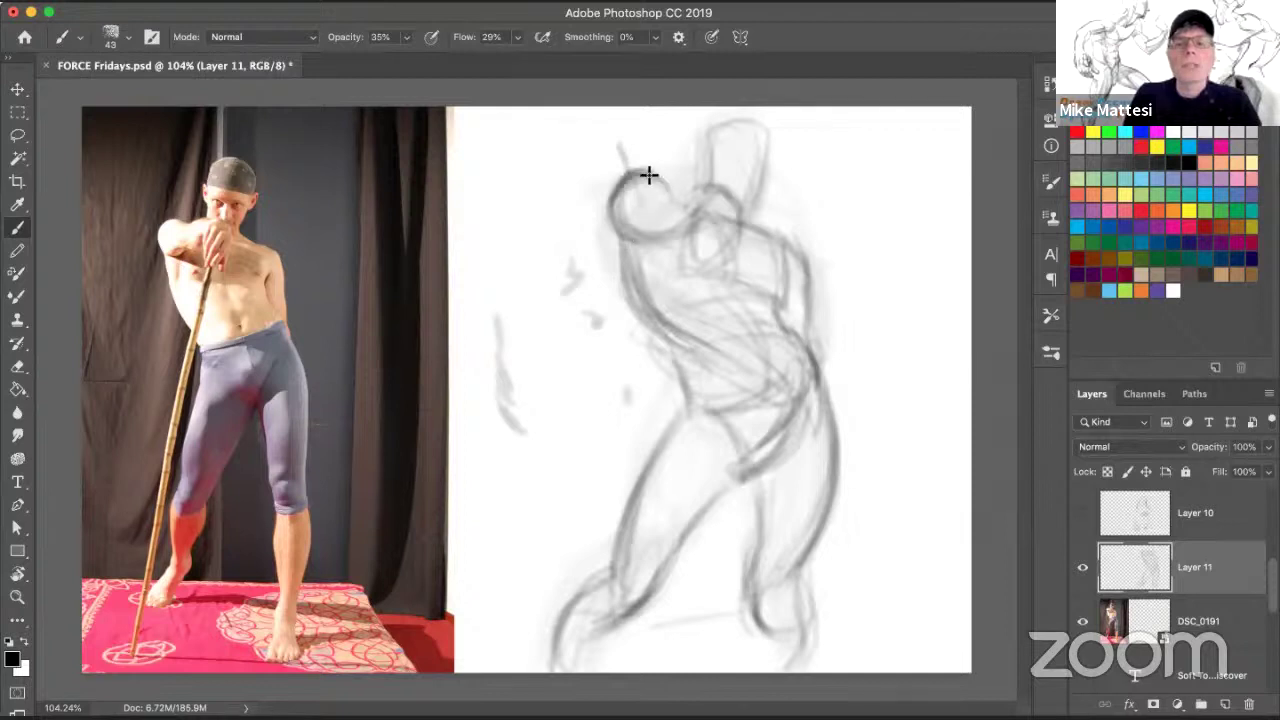
# Darken the near shoulder's curve and the foreshortened forearm using brush sizes 43 and 33, and shade the hanging hand with hatching.
pyautogui.moveTo(617, 189)
pyautogui.mouseDown()
pyautogui.moveTo(617, 206)
pyautogui.moveTo(659, 244)
pyautogui.moveTo(646, 200)
pyautogui.mouseUp()
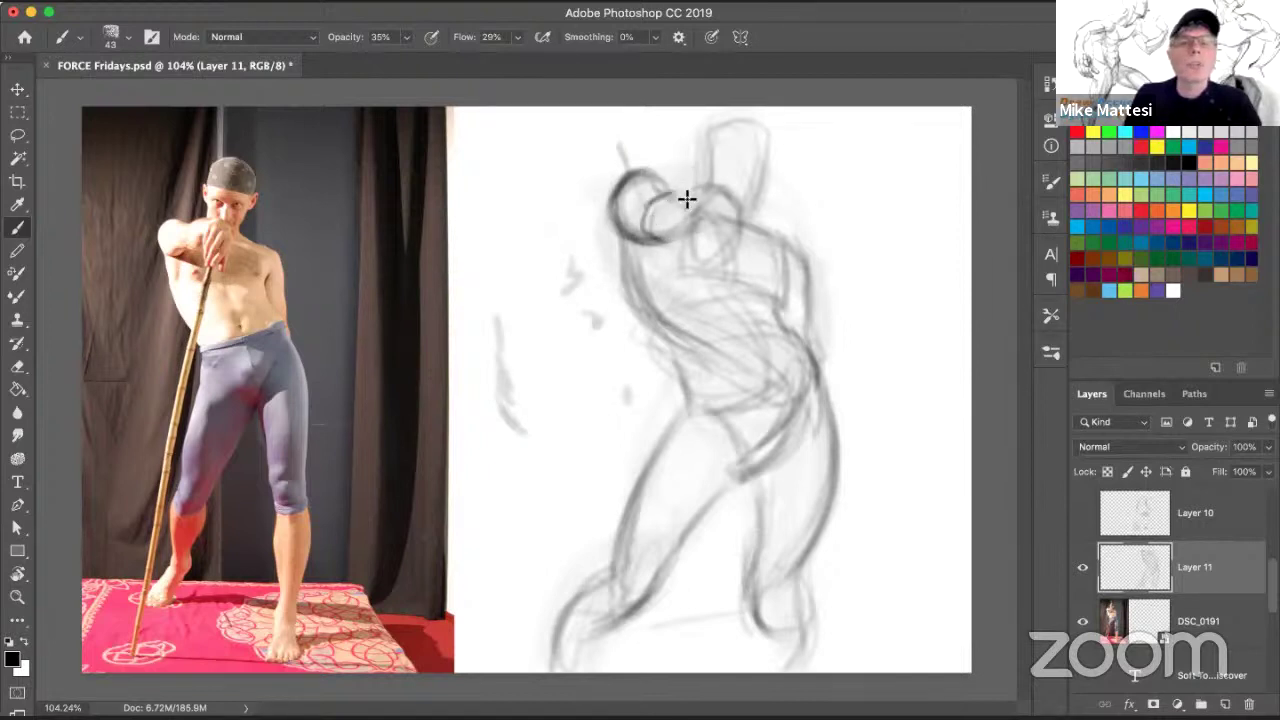
pyautogui.moveTo(694, 191)
pyautogui.mouseDown()
pyautogui.moveTo(747, 207)
pyautogui.moveTo(743, 228)
pyautogui.moveTo(671, 236)
pyautogui.mouseUp()
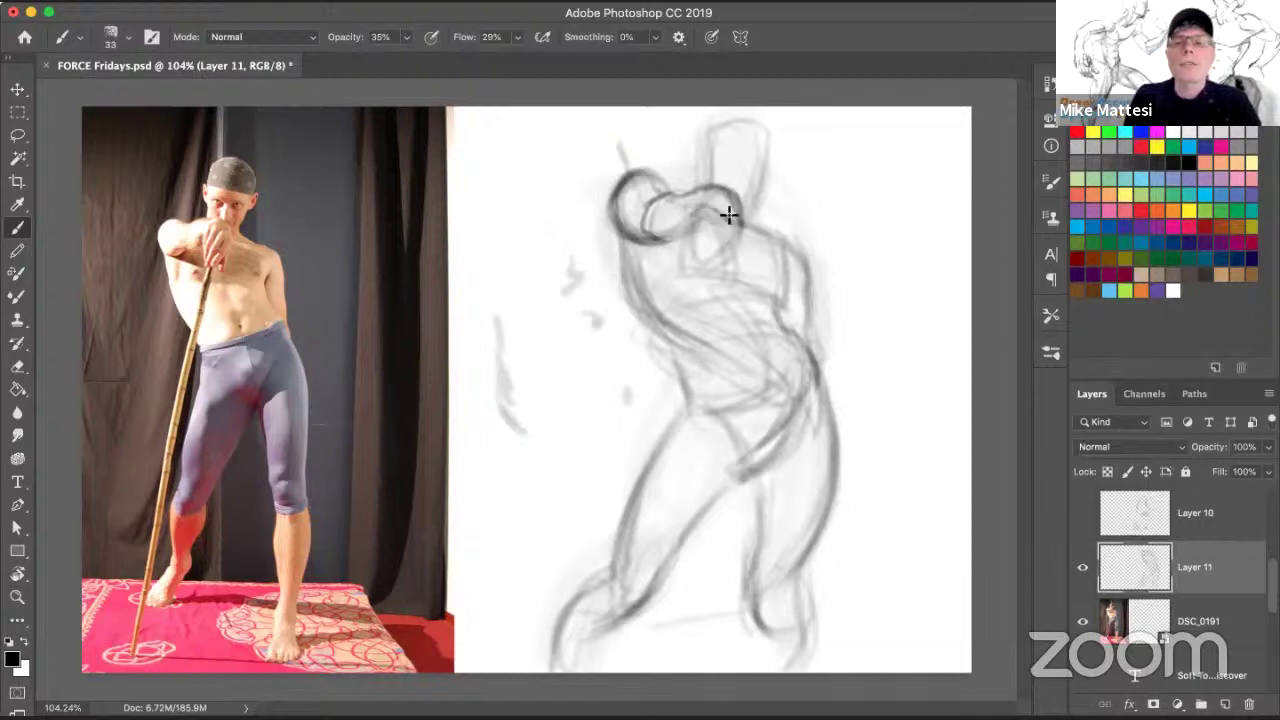
pyautogui.moveTo(697, 211)
pyautogui.mouseDown()
pyautogui.moveTo(691, 248)
pyautogui.moveTo(712, 258)
pyautogui.mouseUp()
pyautogui.moveTo(704, 257)
pyautogui.mouseDown()
pyautogui.moveTo(723, 217)
pyautogui.moveTo(706, 209)
pyautogui.moveTo(697, 251)
pyautogui.moveTo(733, 199)
pyautogui.moveTo(689, 190)
pyautogui.mouseUp()
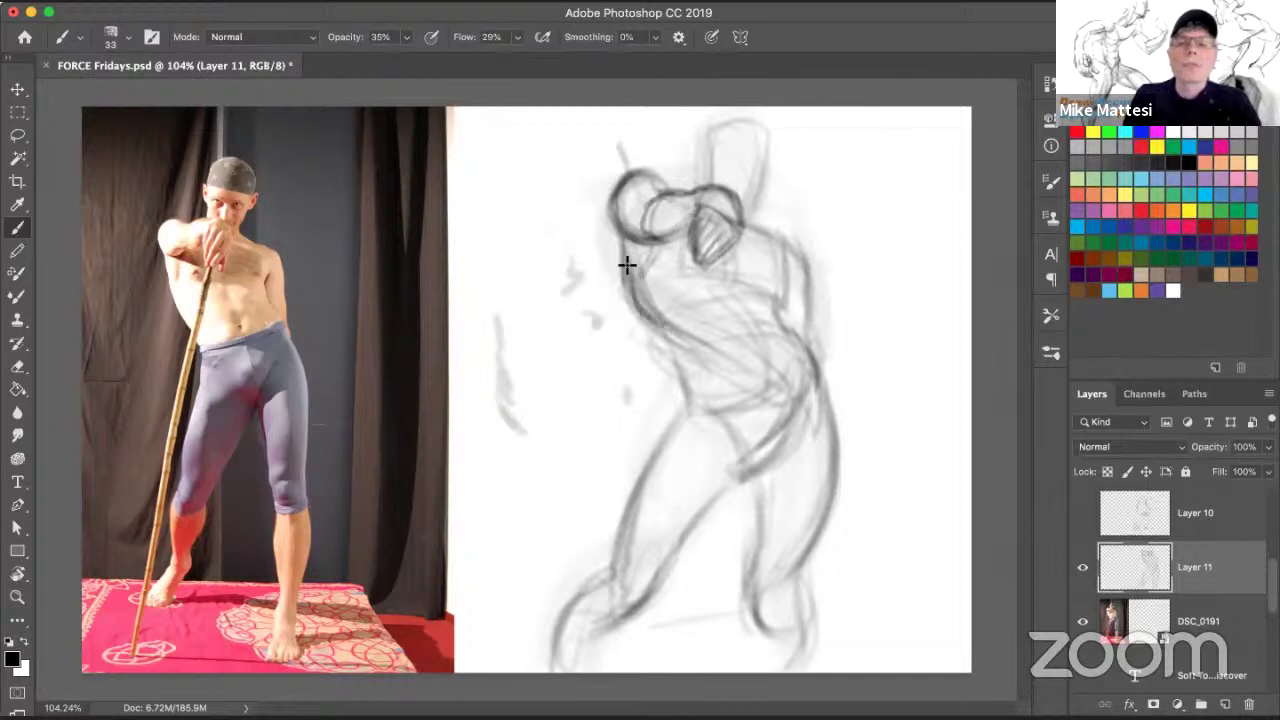
# Darken the torso's side contours and waistband, add the abdomen's centre line, and reinforce the far arm's outer edge.
pyautogui.moveTo(626, 263); pyautogui.dragTo(663, 309)
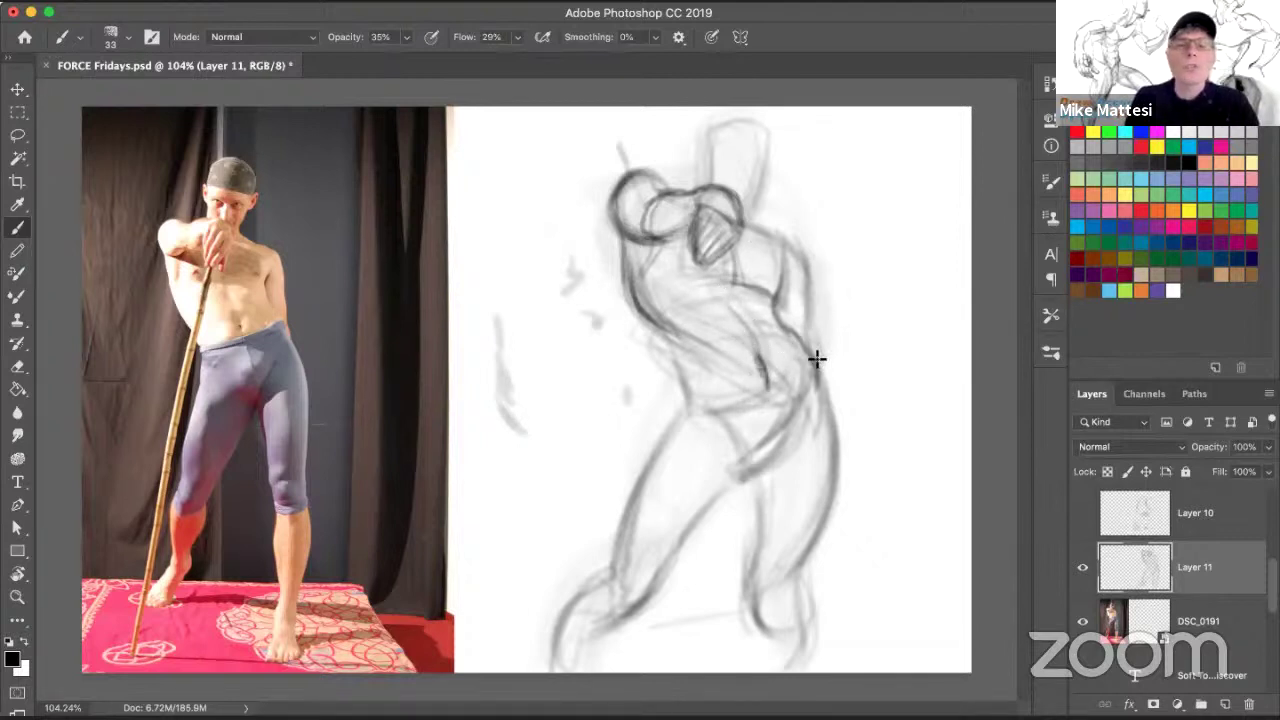
pyautogui.moveTo(818, 365)
pyautogui.mouseDown()
pyautogui.moveTo(773, 389)
pyautogui.moveTo(794, 363)
pyautogui.moveTo(713, 387)
pyautogui.moveTo(791, 369)
pyautogui.moveTo(677, 389)
pyautogui.mouseUp()
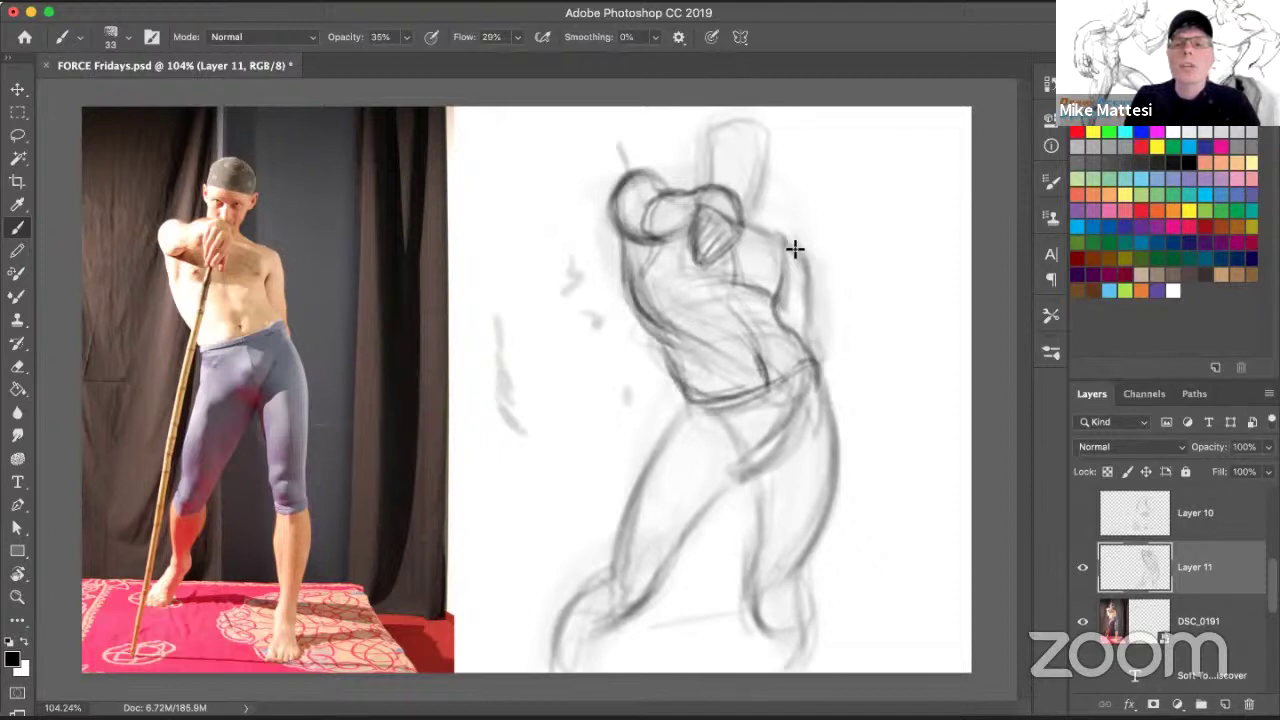
pyautogui.moveTo(795, 249); pyautogui.dragTo(811, 293)
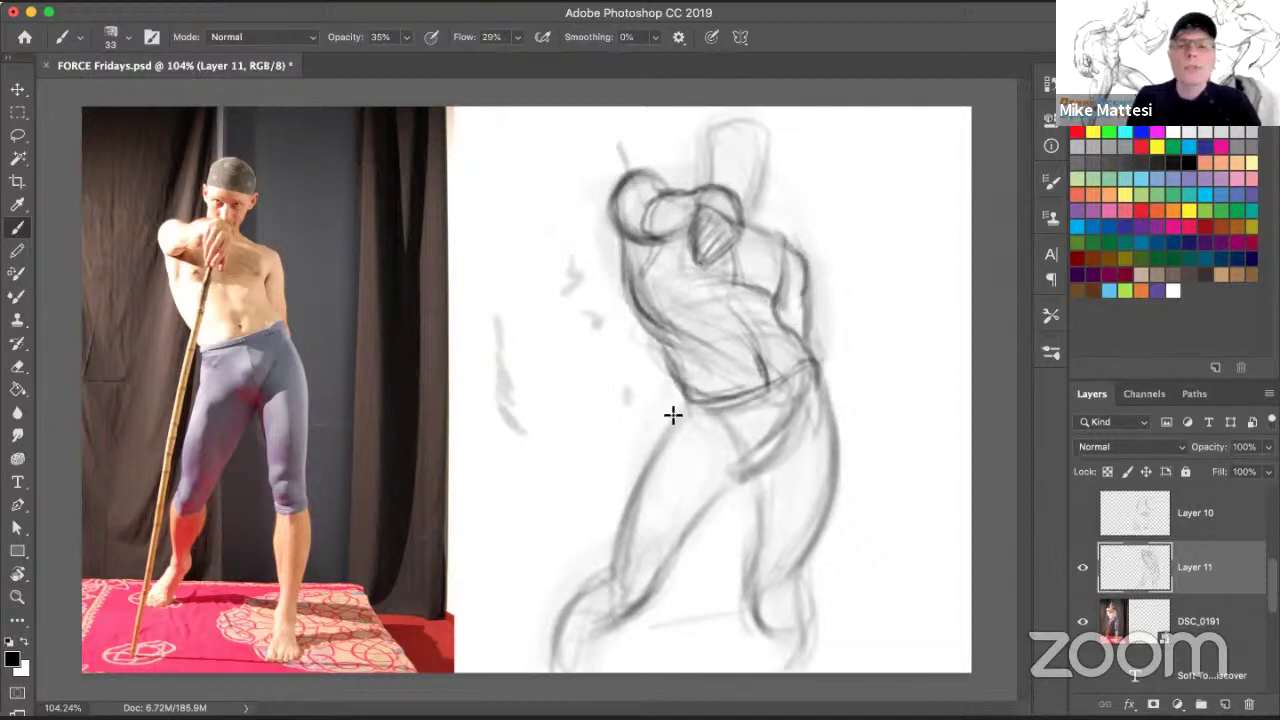
# Darken the bent leg's outer and inner thigh contours, and define its knee and lower leg.
pyautogui.moveTo(681, 413); pyautogui.dragTo(657, 490)
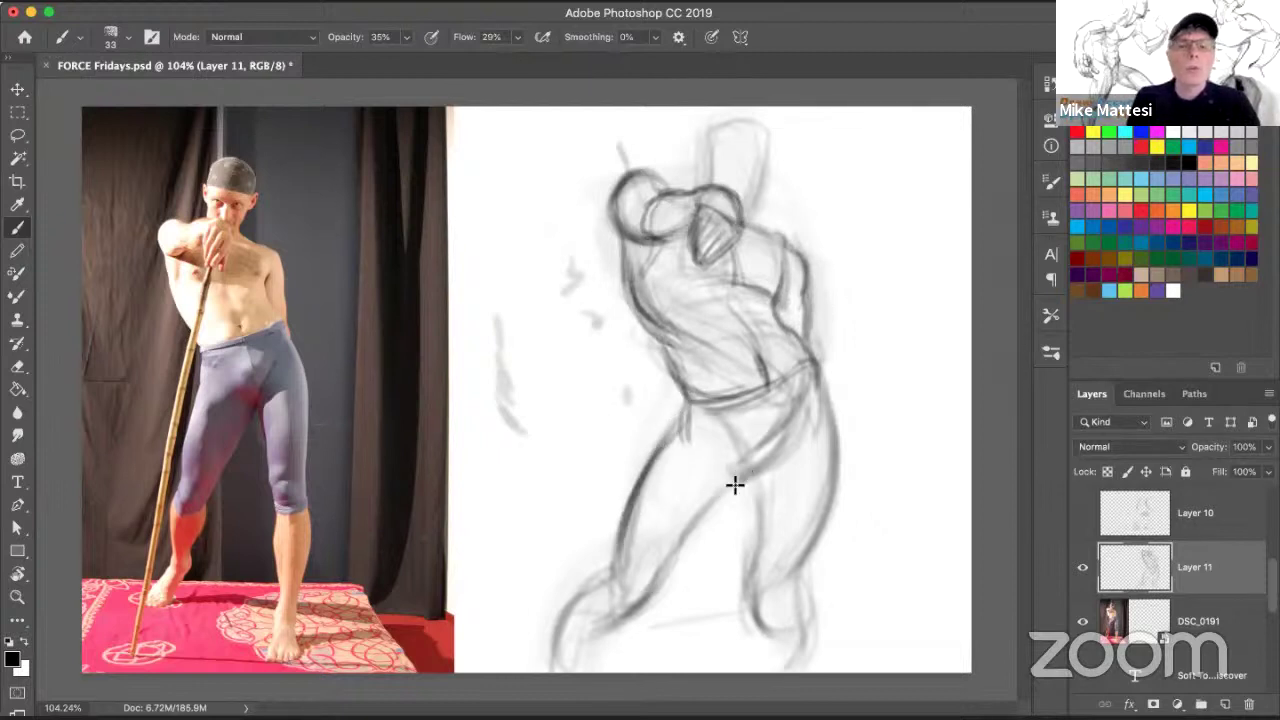
pyautogui.moveTo(734, 484); pyautogui.dragTo(682, 552)
pyautogui.moveTo(696, 508); pyautogui.dragTo(622, 610)
pyautogui.moveTo(679, 560); pyautogui.dragTo(618, 612)
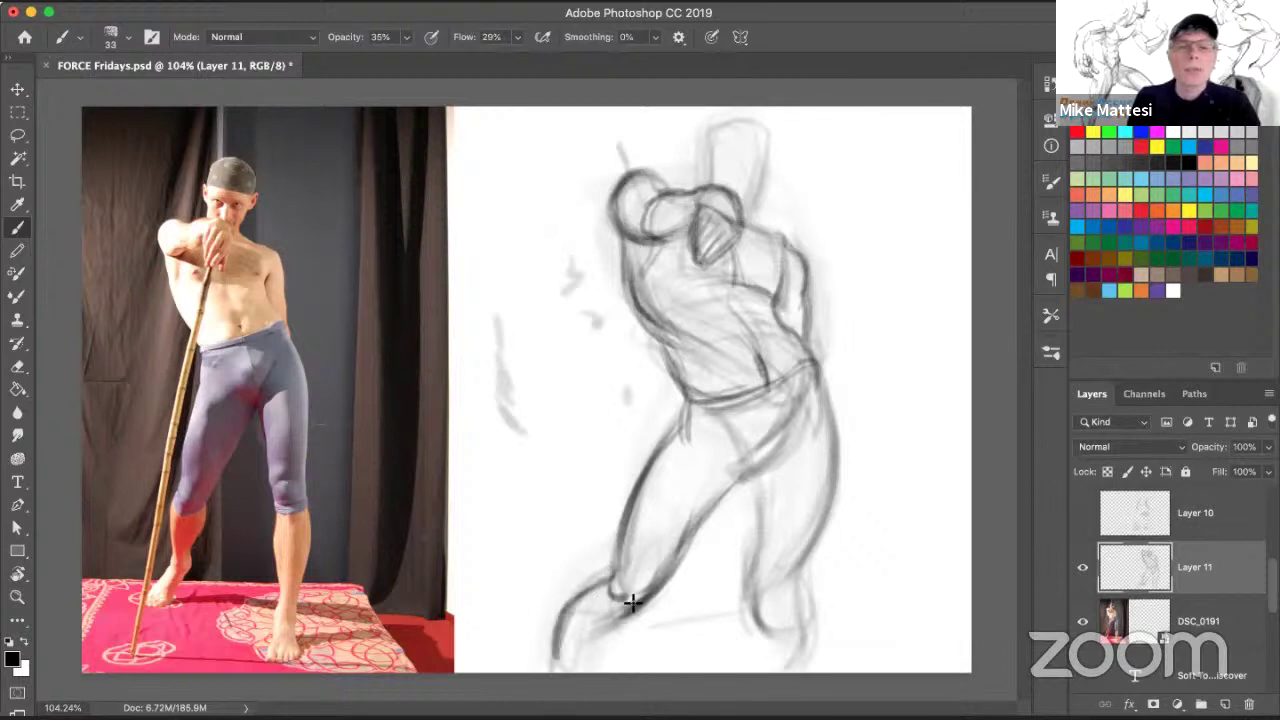
pyautogui.moveTo(563, 666)
pyautogui.mouseDown()
pyautogui.moveTo(640, 600)
pyautogui.moveTo(586, 666)
pyautogui.mouseUp()
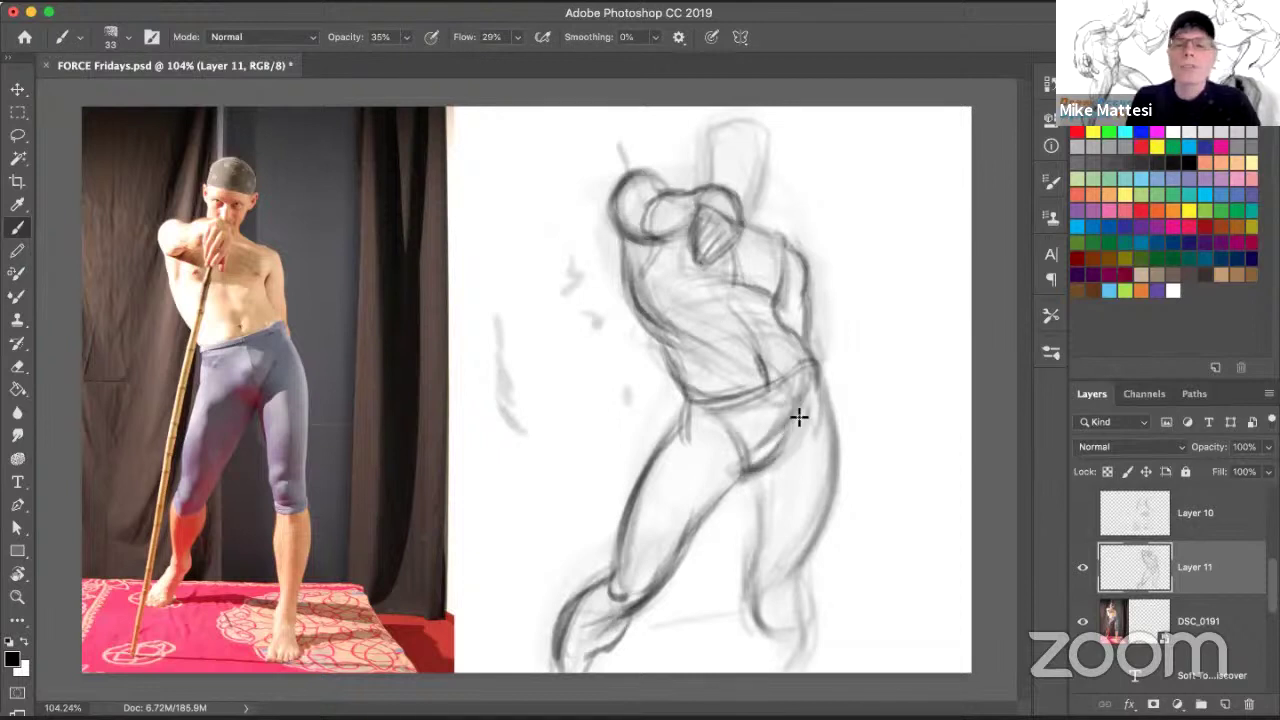
# Define the crotch's edge and darken the straight leg's outer hip curve and inner thigh down to the knee.
pyautogui.moveTo(794, 432)
pyautogui.mouseDown()
pyautogui.moveTo(823, 371)
pyautogui.moveTo(843, 445)
pyautogui.moveTo(831, 417)
pyautogui.moveTo(816, 515)
pyautogui.mouseUp()
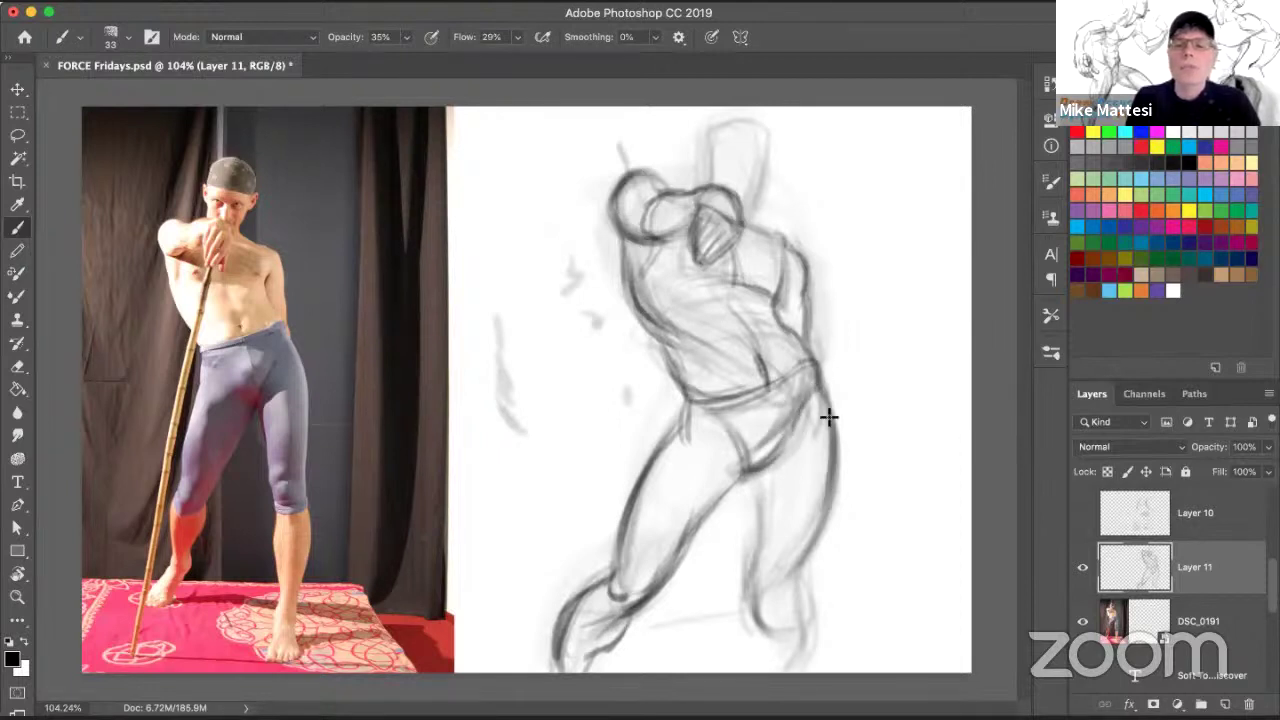
pyautogui.moveTo(829, 417); pyautogui.dragTo(798, 558)
pyautogui.moveTo(834, 451); pyautogui.dragTo(796, 566)
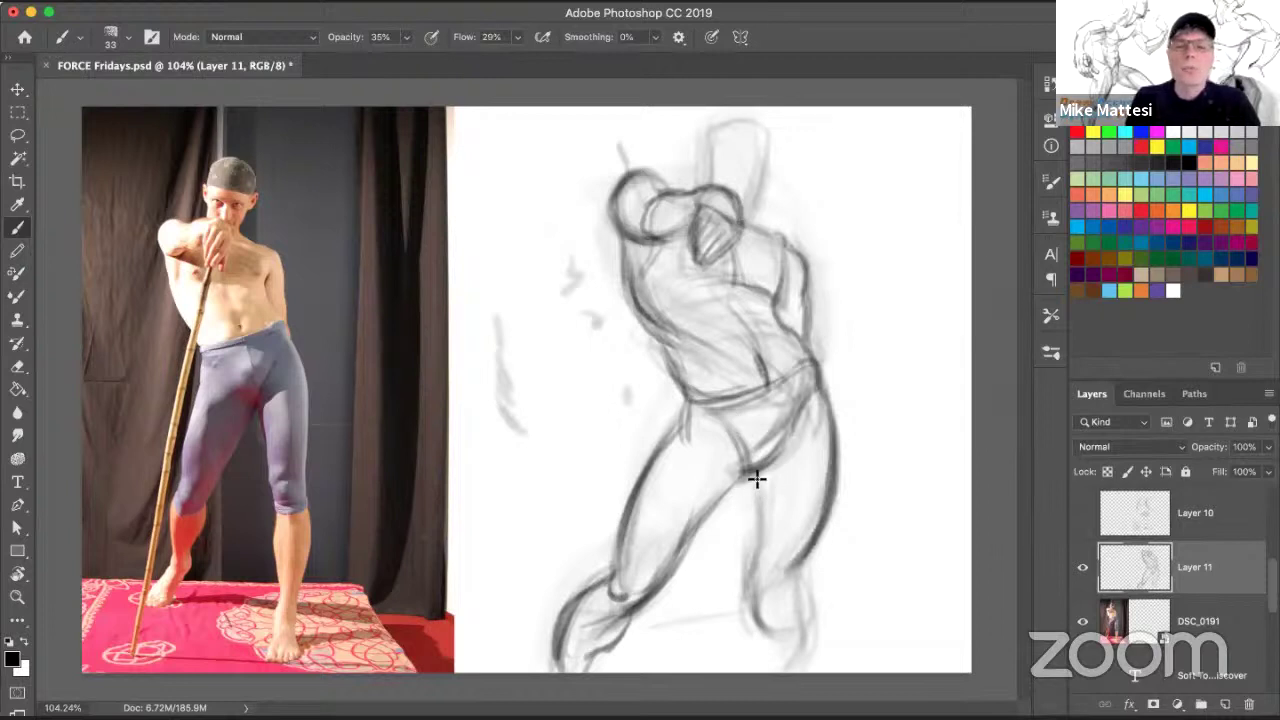
pyautogui.moveTo(757, 479); pyautogui.dragTo(760, 614)
pyautogui.moveTo(750, 540); pyautogui.dragTo(766, 607)
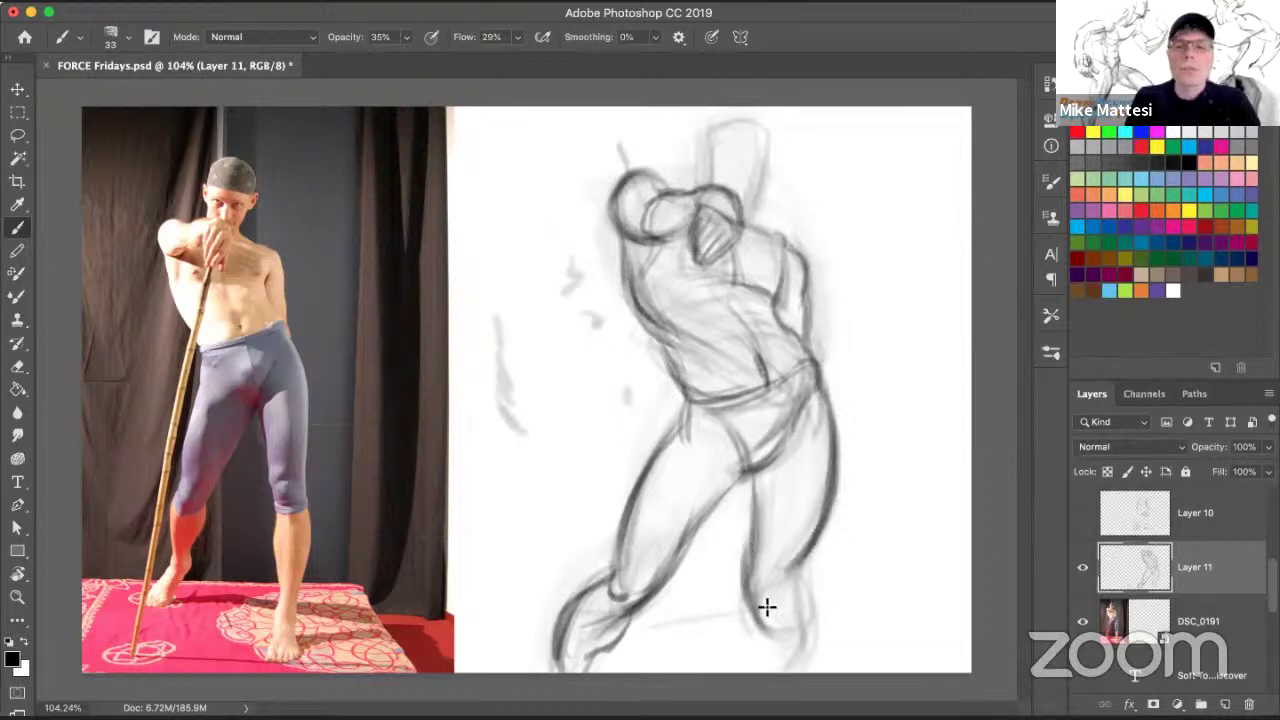
# Darken both sides of the straight leg's knee and calf, and add the legging's hem across the shin.
pyautogui.moveTo(749, 563); pyautogui.dragTo(760, 616)
pyautogui.moveTo(803, 555)
pyautogui.mouseDown()
pyautogui.moveTo(821, 591)
pyautogui.moveTo(817, 608)
pyautogui.moveTo(809, 591)
pyautogui.moveTo(806, 648)
pyautogui.mouseUp()
pyautogui.moveTo(805, 598); pyautogui.dragTo(798, 668)
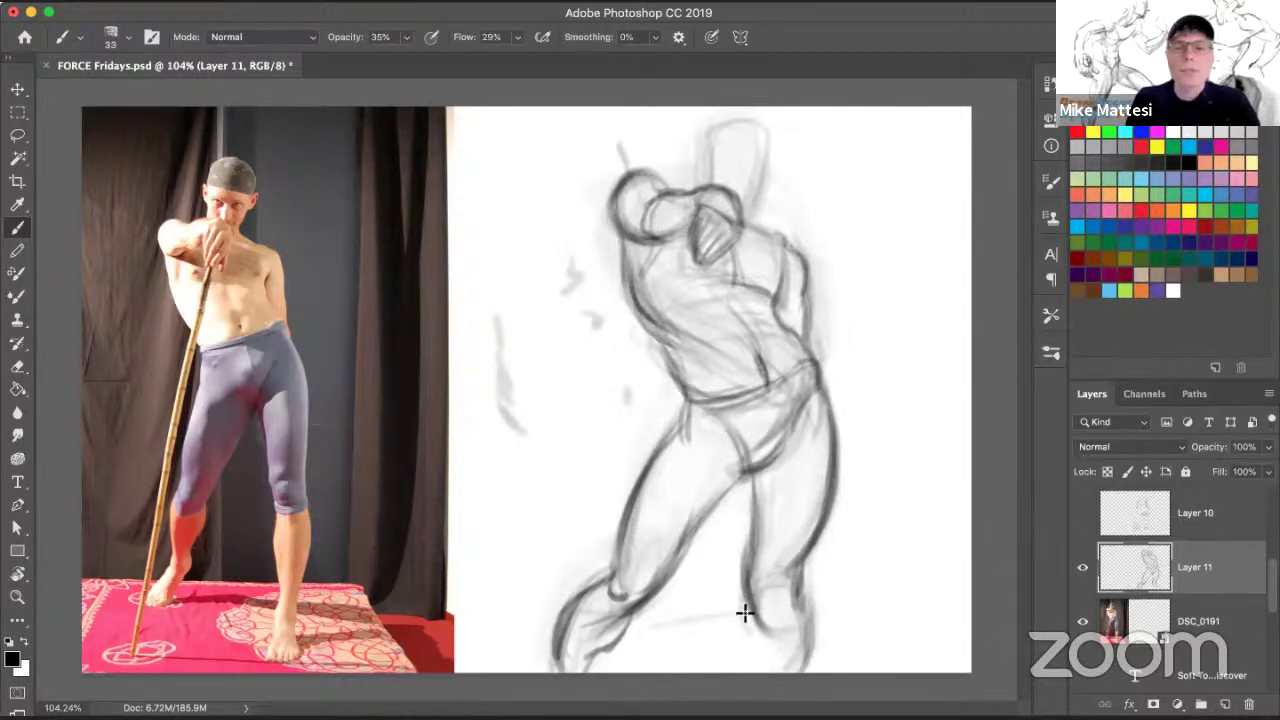
pyautogui.moveTo(745, 613)
pyautogui.mouseDown()
pyautogui.moveTo(754, 626)
pyautogui.moveTo(808, 609)
pyautogui.mouseUp()
pyautogui.moveTo(809, 563)
pyautogui.mouseDown()
pyautogui.moveTo(783, 651)
pyautogui.moveTo(757, 605)
pyautogui.moveTo(773, 662)
pyautogui.moveTo(757, 631)
pyautogui.moveTo(756, 643)
pyautogui.moveTo(766, 597)
pyautogui.mouseUp()
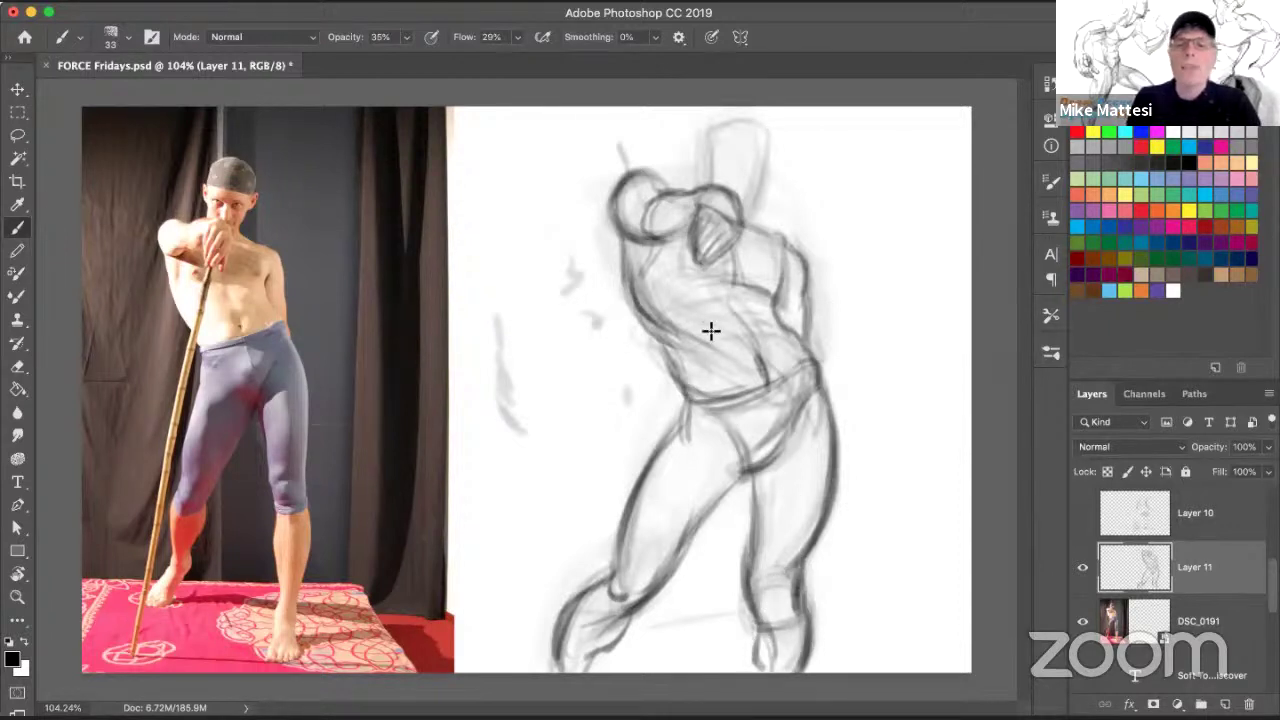
# Add interior lines to the bent thigh and the chest's lower edge, and darken the head's outline with a cap line across it.
pyautogui.moveTo(709, 421)
pyautogui.mouseDown()
pyautogui.moveTo(741, 469)
pyautogui.moveTo(690, 520)
pyautogui.mouseUp()
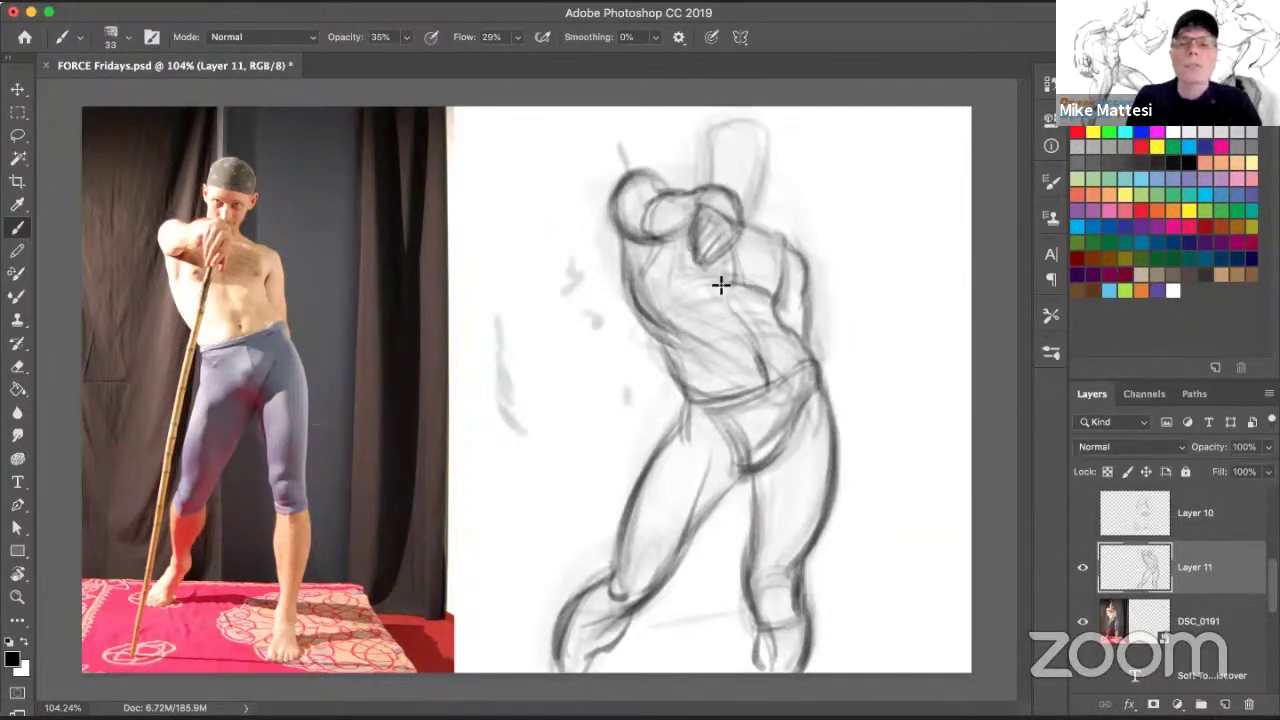
pyautogui.moveTo(735, 283); pyautogui.dragTo(676, 276)
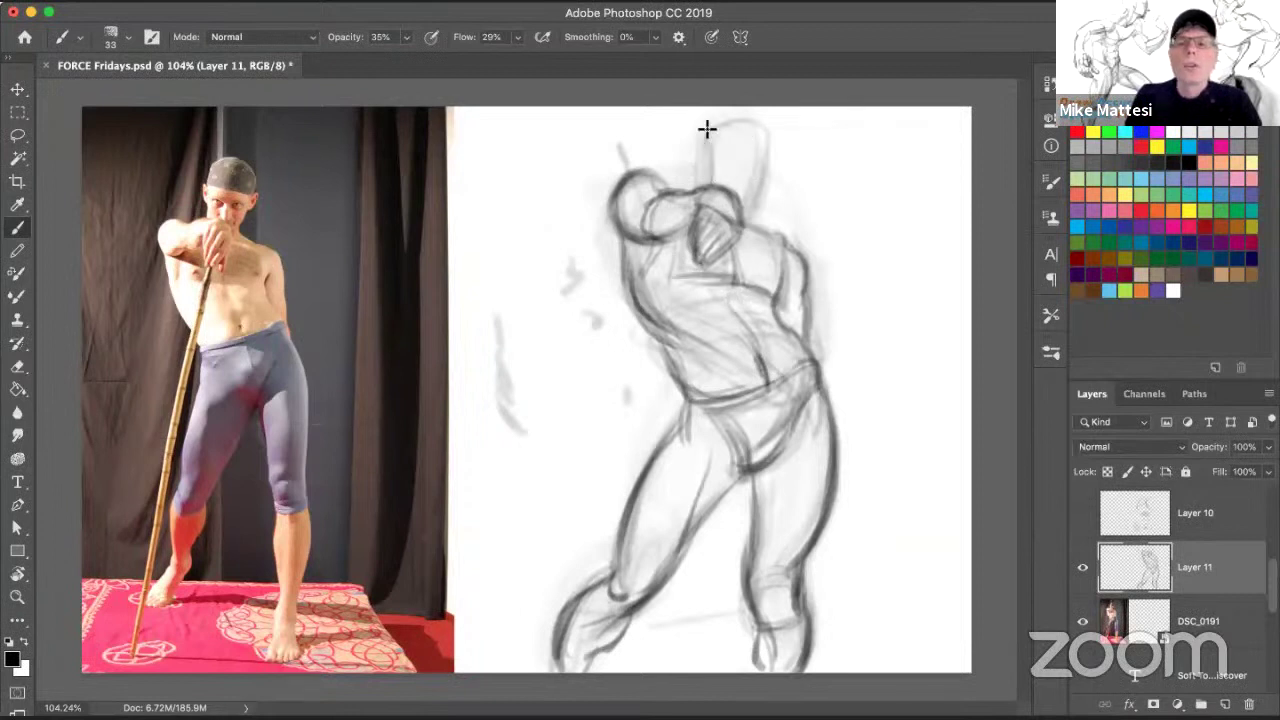
pyautogui.moveTo(709, 129)
pyautogui.mouseDown()
pyautogui.moveTo(760, 155)
pyautogui.moveTo(763, 125)
pyautogui.moveTo(741, 219)
pyautogui.moveTo(735, 170)
pyautogui.moveTo(699, 168)
pyautogui.moveTo(740, 171)
pyautogui.mouseUp()
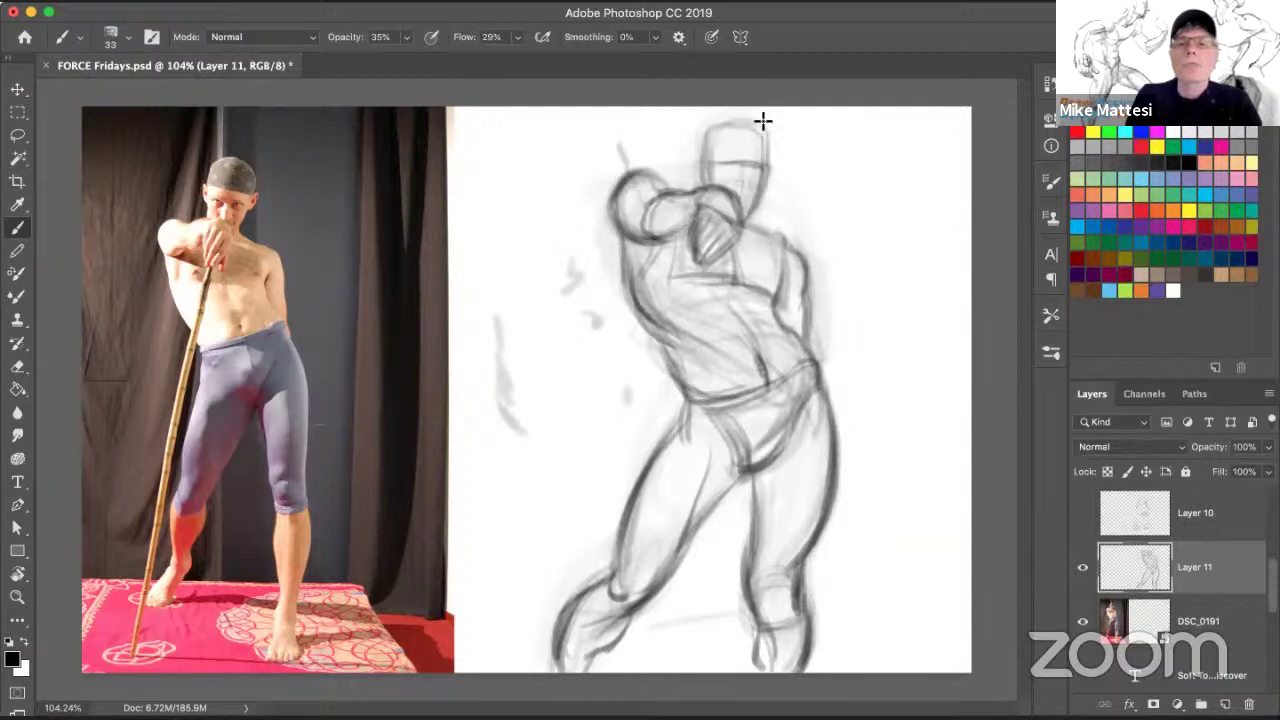
pyautogui.moveTo(763, 125); pyautogui.dragTo(763, 184)
pyautogui.moveTo(763, 131); pyautogui.dragTo(762, 214)
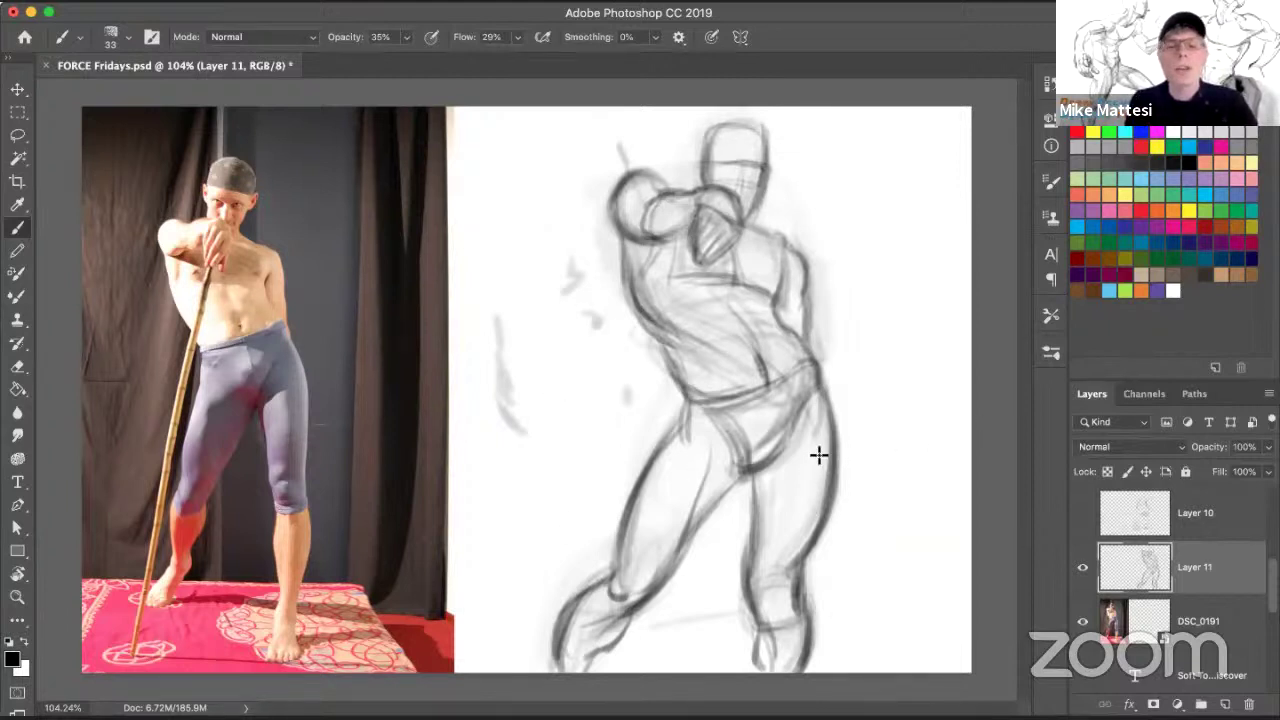
# Reinforce the inner contours of both thighs below the crotch with darker strokes.
pyautogui.moveTo(740, 469)
pyautogui.mouseDown()
pyautogui.moveTo(681, 555)
pyautogui.moveTo(751, 491)
pyautogui.moveTo(751, 471)
pyautogui.moveTo(765, 515)
pyautogui.moveTo(775, 504)
pyautogui.moveTo(746, 558)
pyautogui.mouseUp()
pyautogui.moveTo(764, 512); pyautogui.dragTo(735, 577)
pyautogui.moveTo(728, 475); pyautogui.dragTo(686, 566)
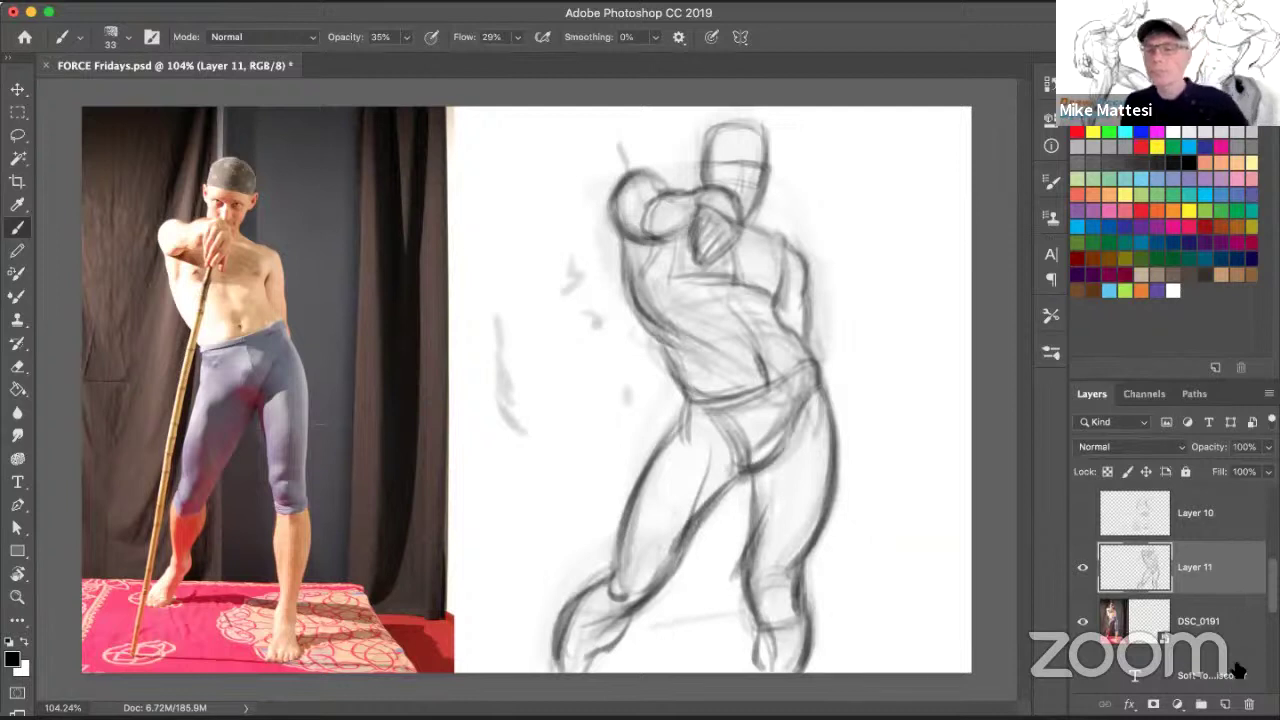
pyautogui.scroll(2, 1135, 677)
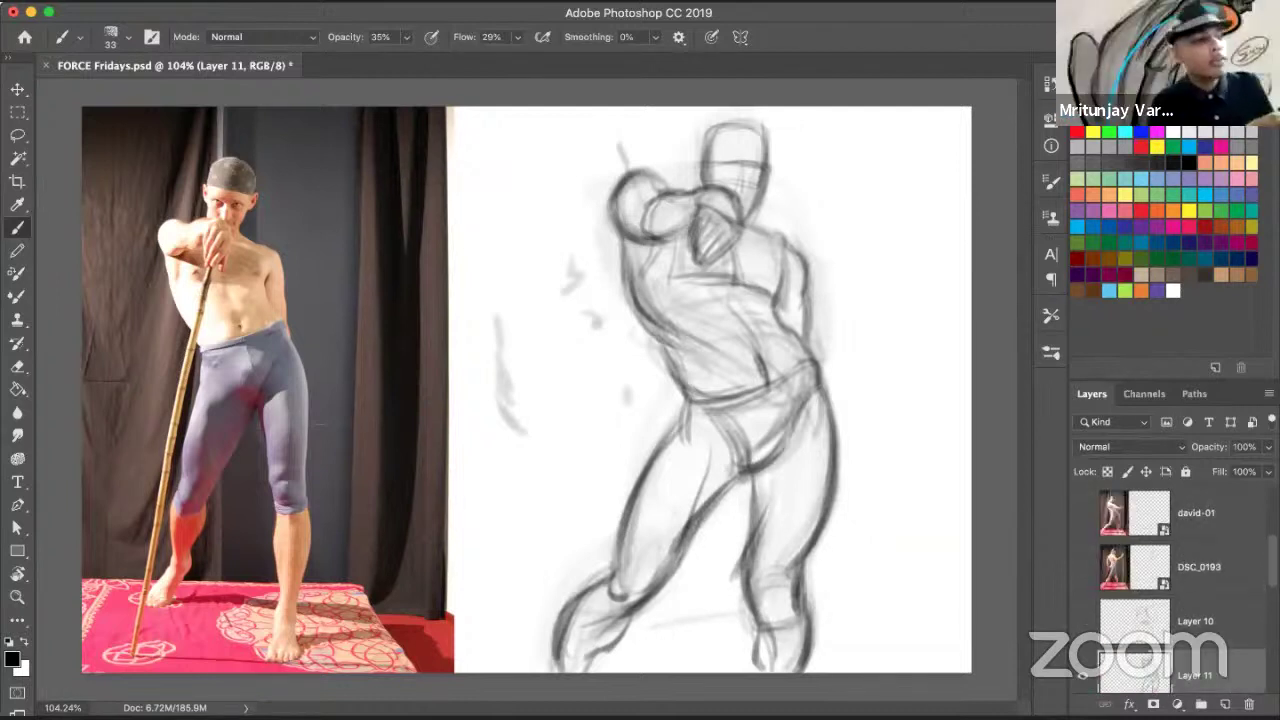
pyautogui.scroll(-1, 1200, 592)
pyautogui.click(1082, 672)
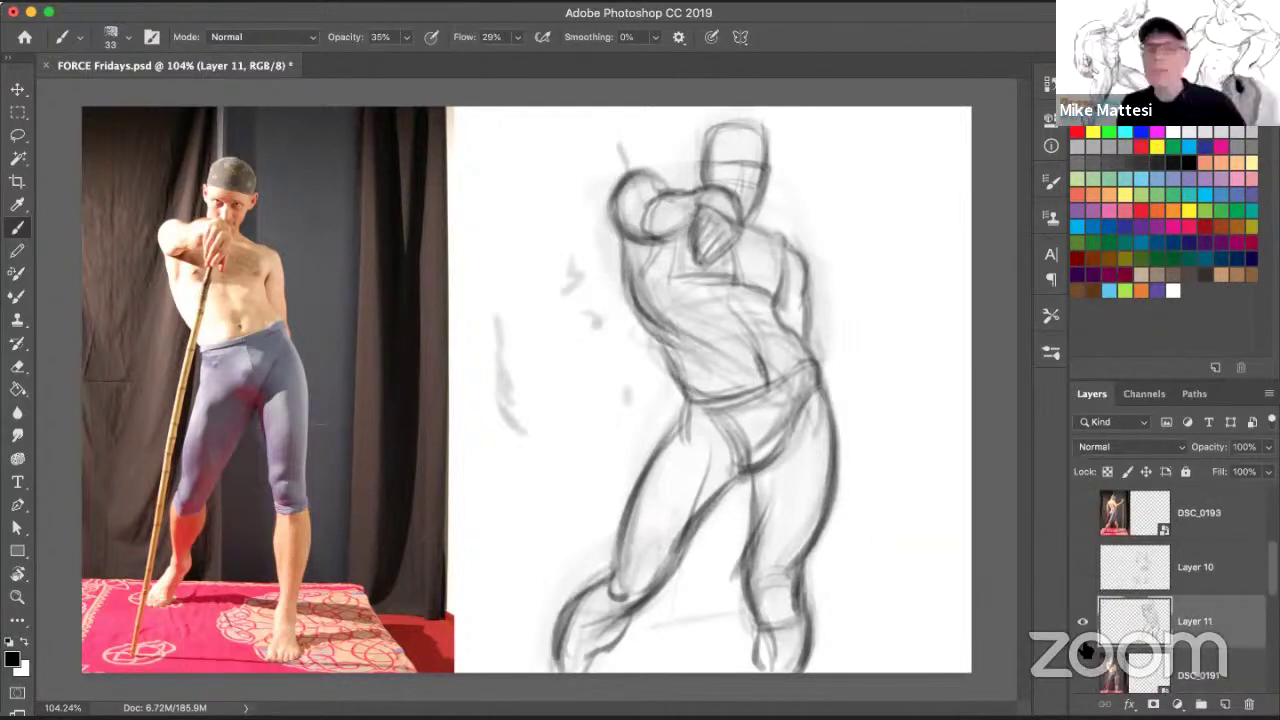
pyautogui.click(1082, 620)
pyautogui.click(1082, 621)
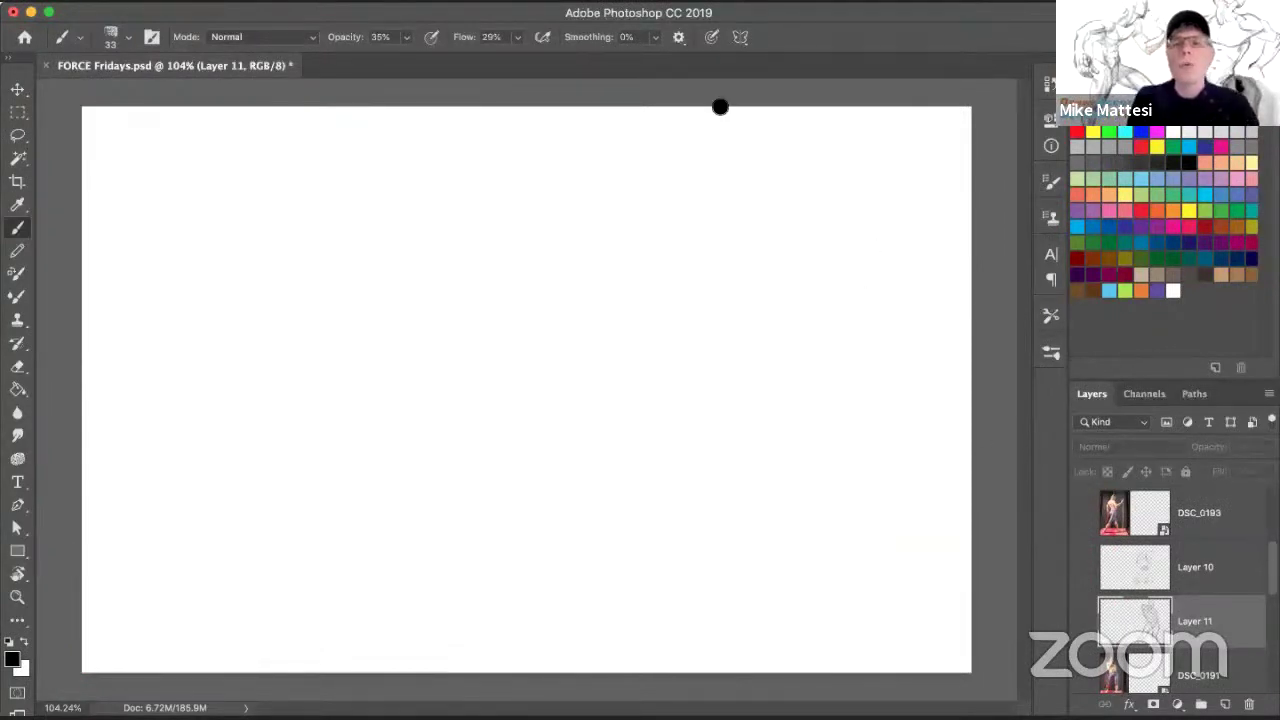
pyautogui.click(1082, 621)
pyautogui.click(1082, 675)
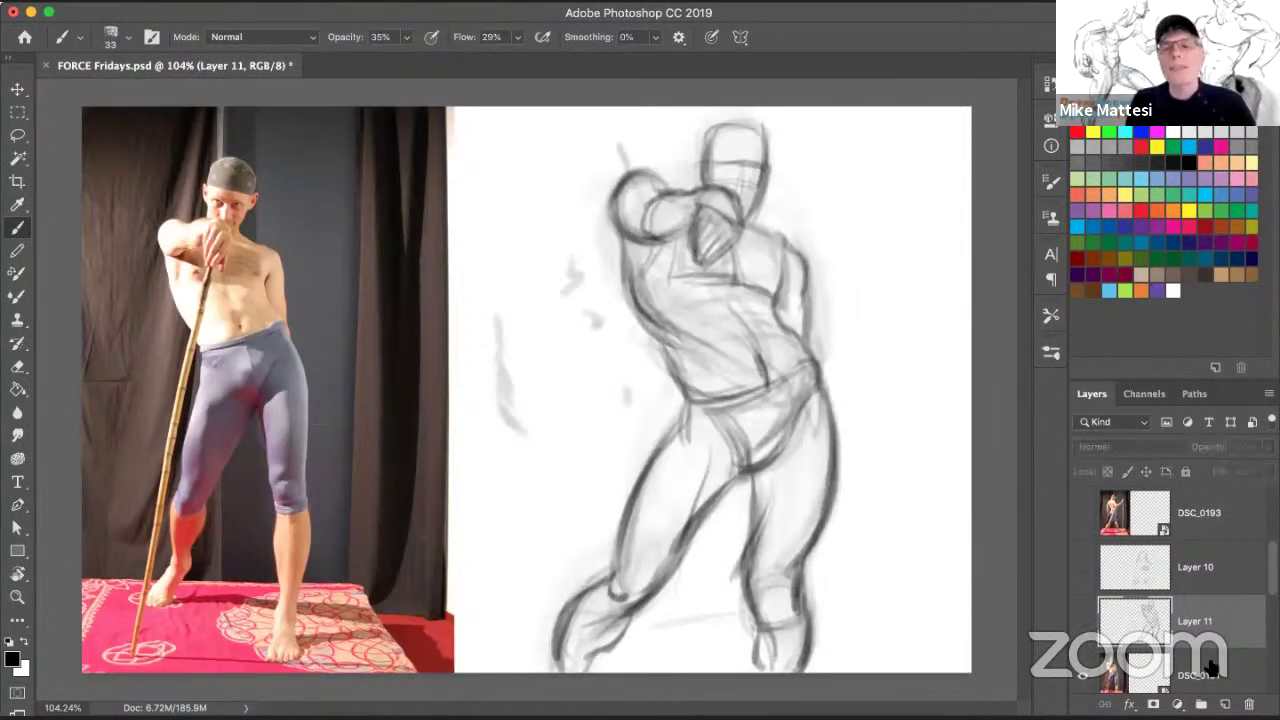
# Hide Layer 11 and add a new empty layer directly above the DSC_0191 photo.
pyautogui.click(1082, 621)
pyautogui.click(1150, 672)
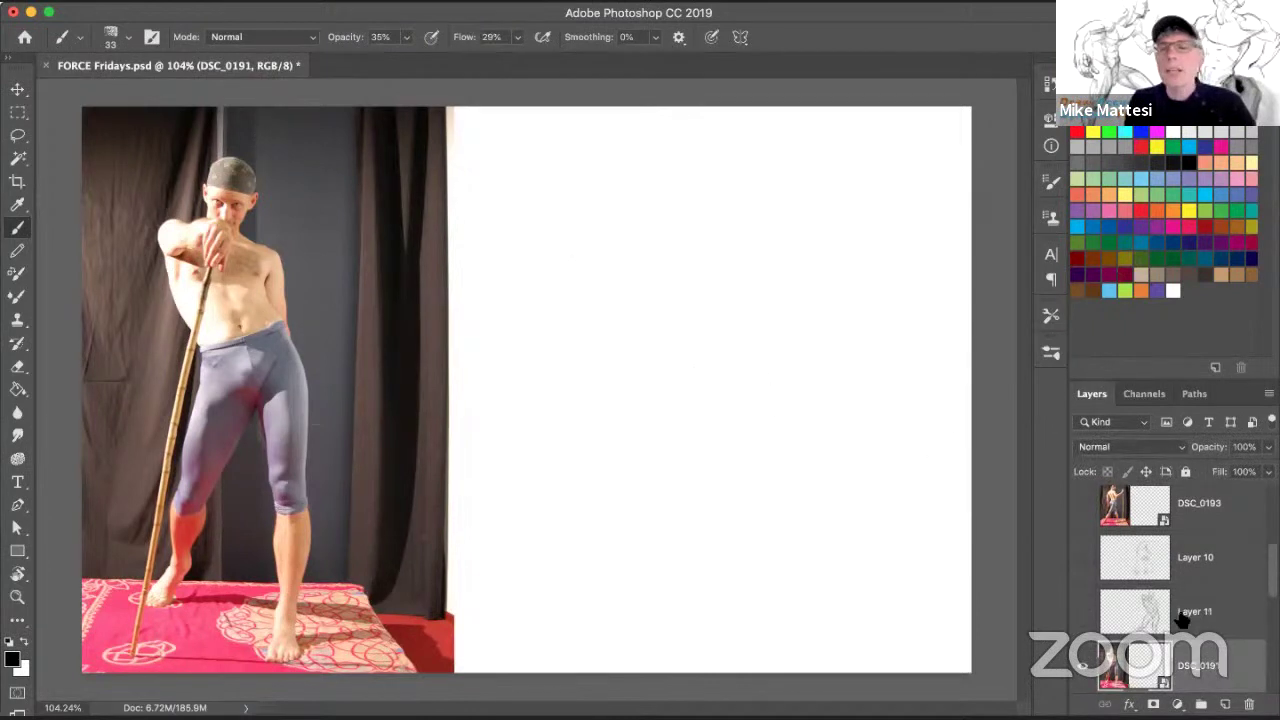
pyautogui.click(1225, 704)
# Sketch the leaning rib cage, shoulder, hand and tilted pelvis with faint sweeping strokes using a brush size of 168.
pyautogui.moveTo(714, 352); pyautogui.dragTo(727, 277)
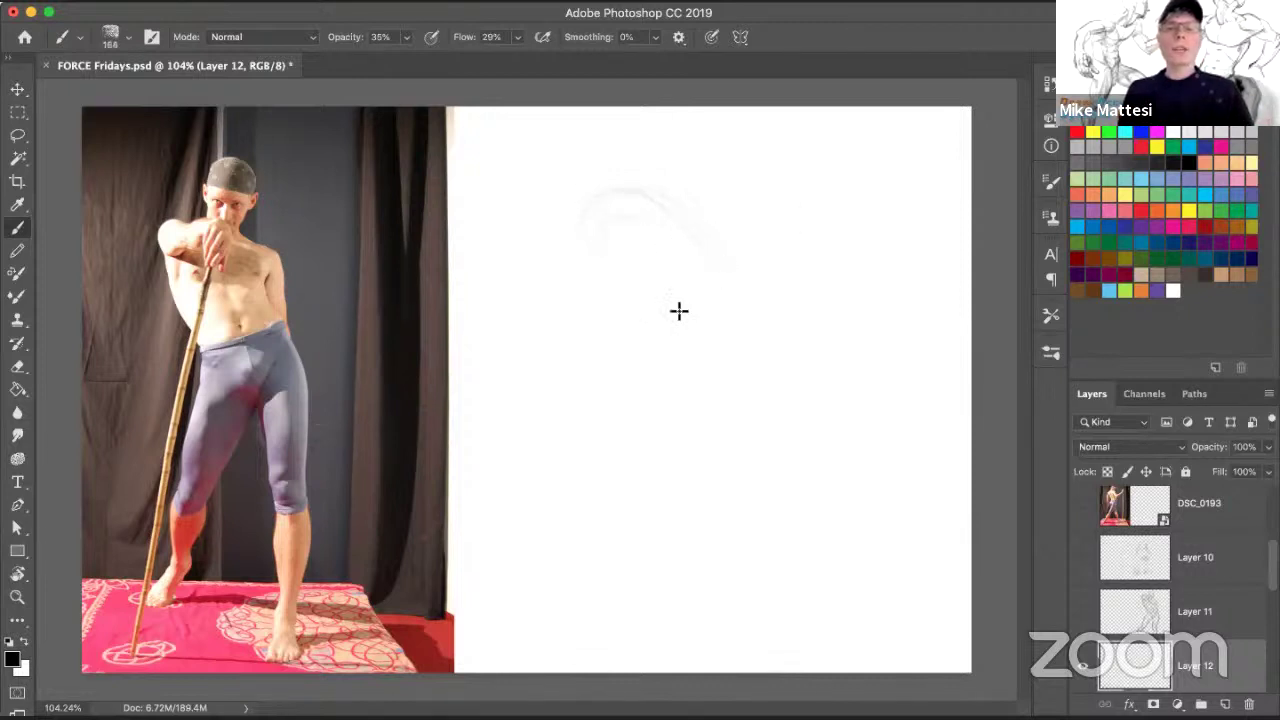
pyautogui.moveTo(729, 279)
pyautogui.mouseDown()
pyautogui.moveTo(623, 271)
pyautogui.moveTo(771, 320)
pyautogui.moveTo(719, 325)
pyautogui.mouseUp()
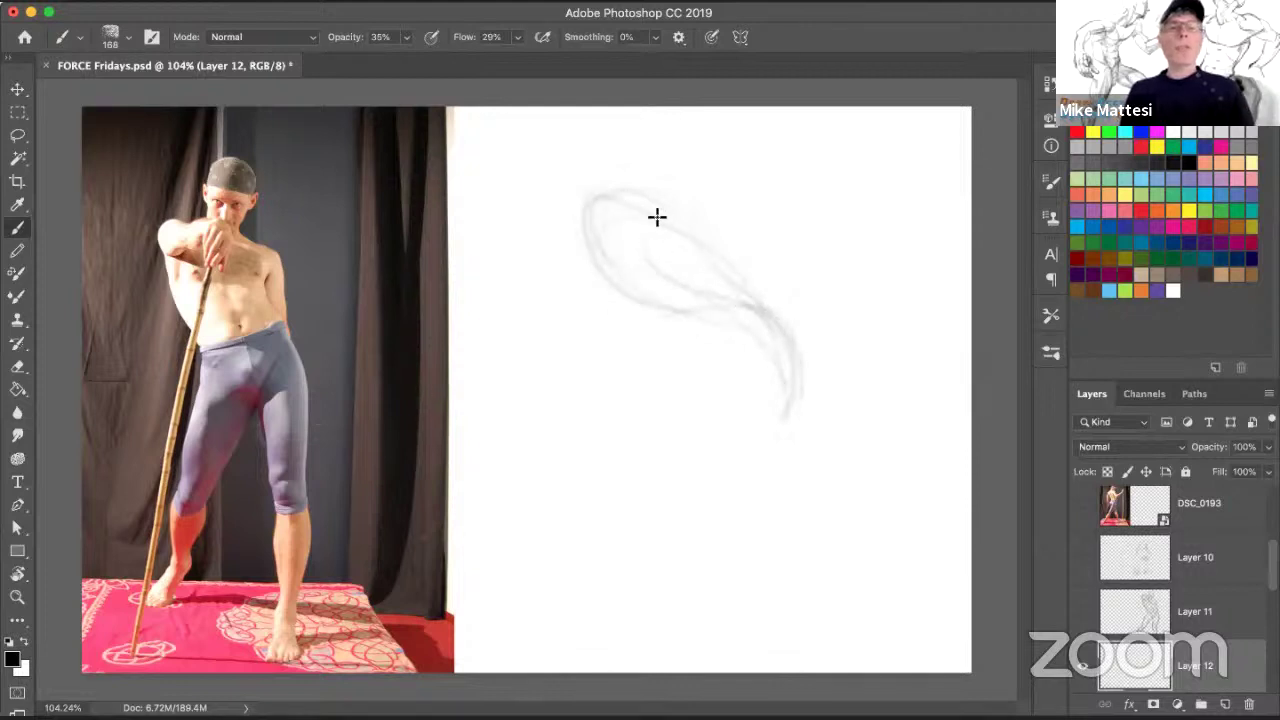
pyautogui.moveTo(731, 279); pyautogui.dragTo(788, 392)
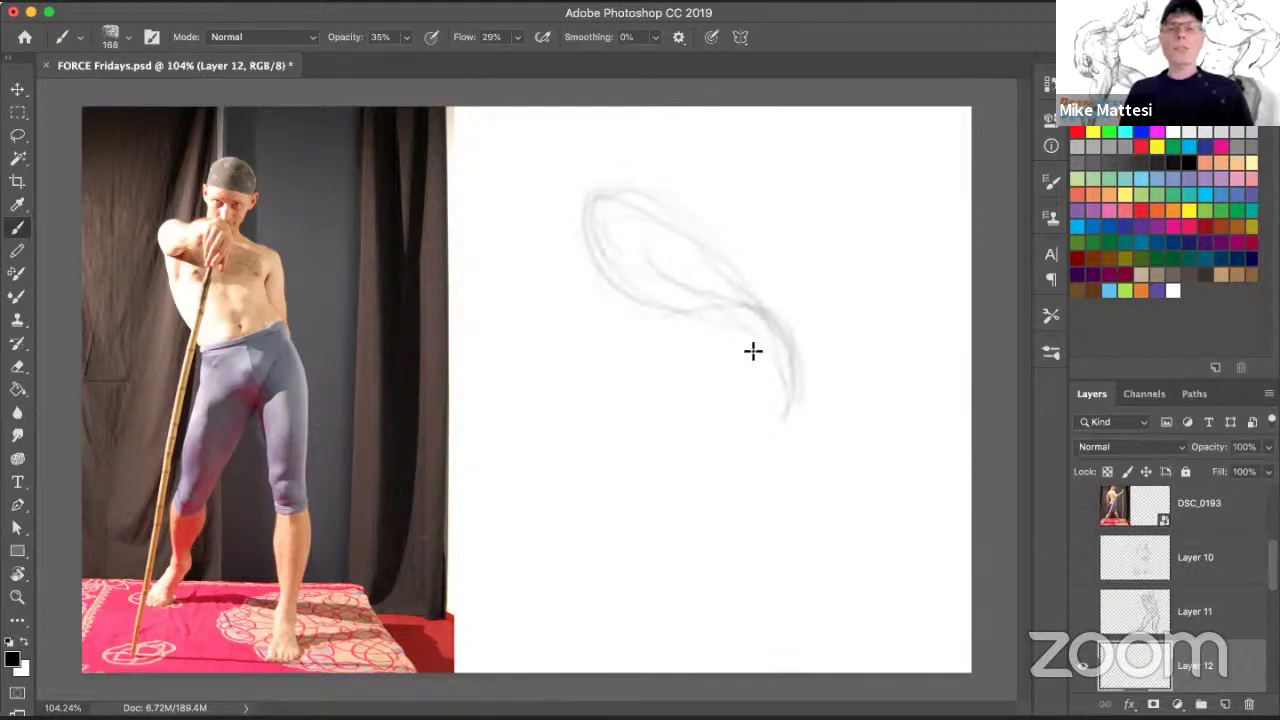
pyautogui.moveTo(565, 245)
pyautogui.mouseDown()
pyautogui.moveTo(621, 225)
pyautogui.moveTo(628, 207)
pyautogui.moveTo(625, 255)
pyautogui.moveTo(597, 191)
pyautogui.mouseUp()
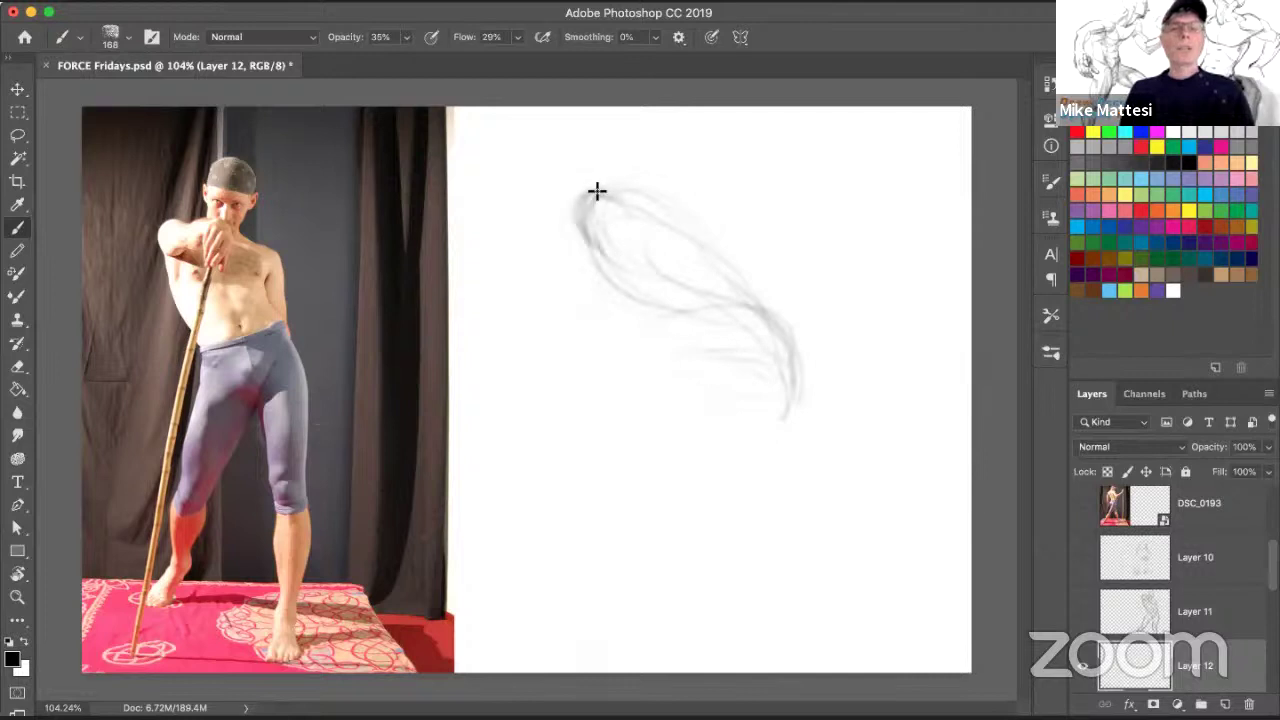
pyautogui.moveTo(607, 279)
pyautogui.mouseDown()
pyautogui.moveTo(731, 300)
pyautogui.moveTo(674, 291)
pyautogui.moveTo(760, 346)
pyautogui.moveTo(766, 300)
pyautogui.moveTo(623, 197)
pyautogui.moveTo(731, 271)
pyautogui.moveTo(726, 297)
pyautogui.moveTo(780, 366)
pyautogui.moveTo(803, 354)
pyautogui.moveTo(725, 421)
pyautogui.moveTo(788, 340)
pyautogui.moveTo(669, 391)
pyautogui.moveTo(674, 363)
pyautogui.moveTo(654, 316)
pyautogui.moveTo(700, 331)
pyautogui.moveTo(634, 266)
pyautogui.moveTo(606, 206)
pyautogui.moveTo(651, 206)
pyautogui.moveTo(589, 226)
pyautogui.moveTo(681, 195)
pyautogui.moveTo(660, 217)
pyautogui.moveTo(680, 191)
pyautogui.moveTo(643, 214)
pyautogui.moveTo(668, 250)
pyautogui.mouseUp()
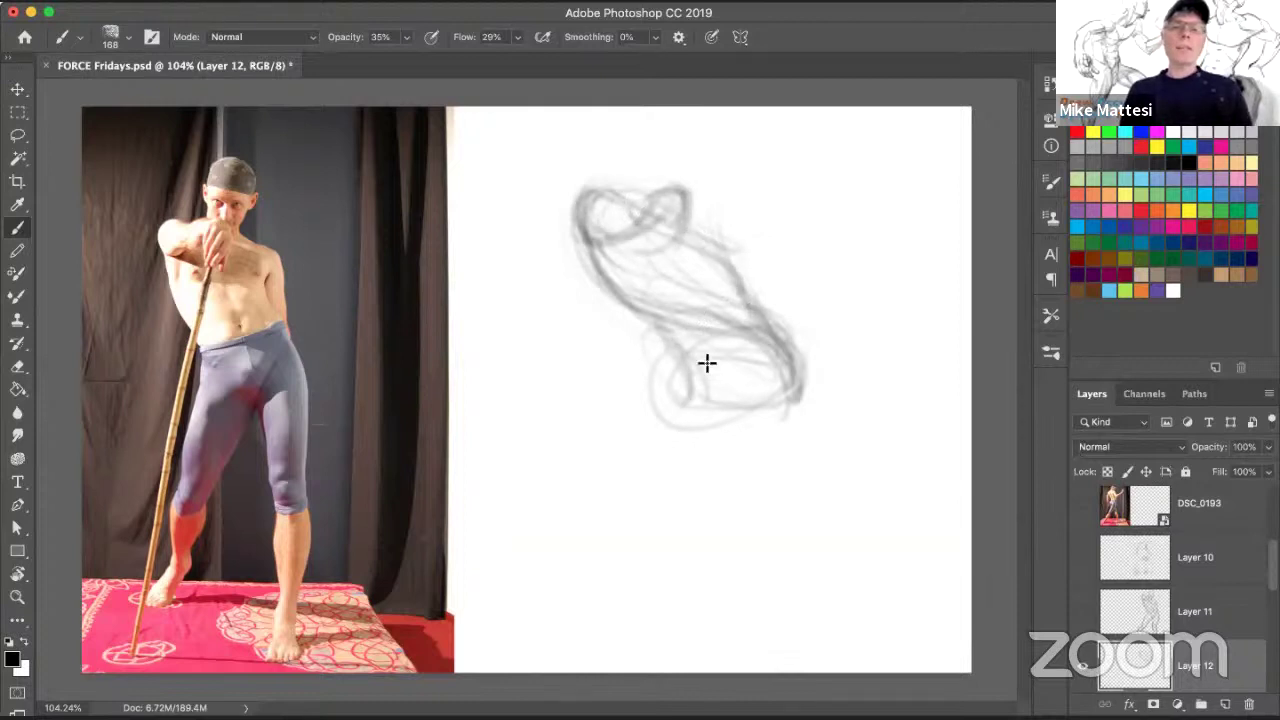
# Sketch the main curves of both legs from the pelvis down to the ankles.
pyautogui.moveTo(717, 383)
pyautogui.mouseDown()
pyautogui.moveTo(769, 365)
pyautogui.moveTo(749, 381)
pyautogui.moveTo(773, 357)
pyautogui.moveTo(733, 405)
pyautogui.moveTo(691, 359)
pyautogui.moveTo(719, 383)
pyautogui.moveTo(793, 379)
pyautogui.moveTo(793, 357)
pyautogui.moveTo(781, 419)
pyautogui.moveTo(785, 373)
pyautogui.moveTo(793, 461)
pyautogui.moveTo(755, 511)
pyautogui.moveTo(748, 630)
pyautogui.mouseUp()
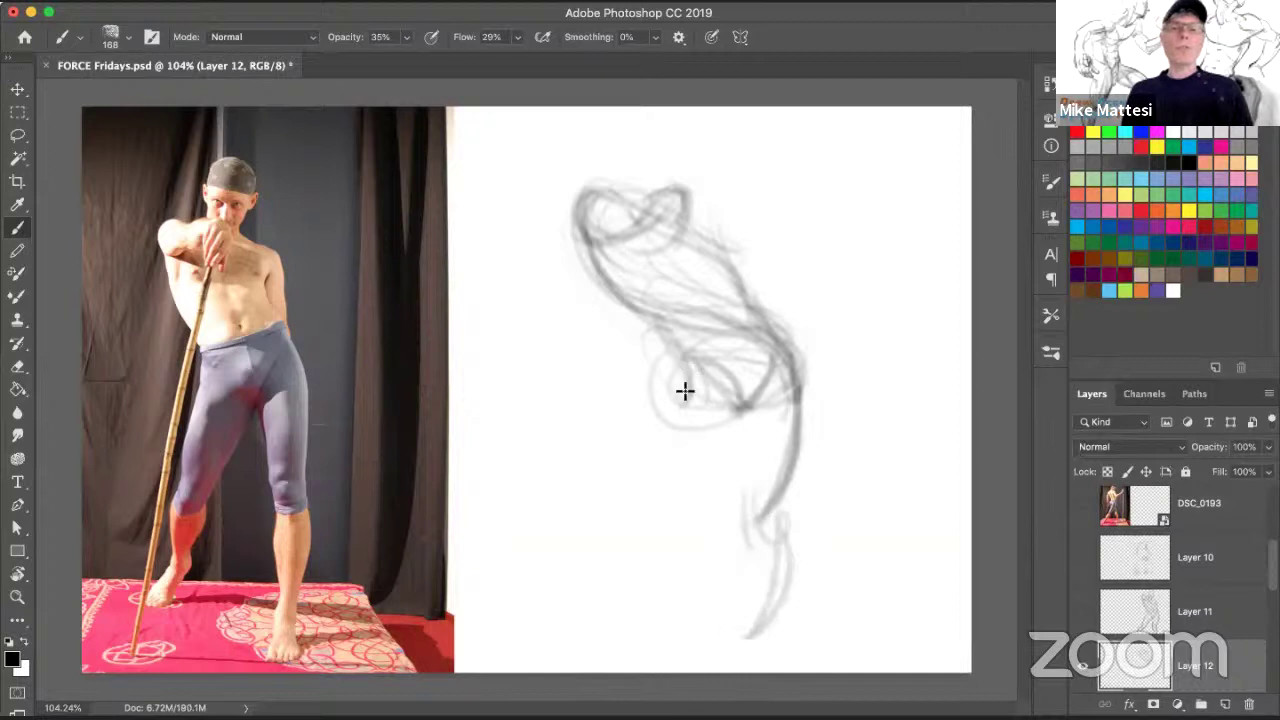
pyautogui.moveTo(685, 391)
pyautogui.mouseDown()
pyautogui.moveTo(663, 420)
pyautogui.moveTo(711, 491)
pyautogui.moveTo(589, 626)
pyautogui.mouseUp()
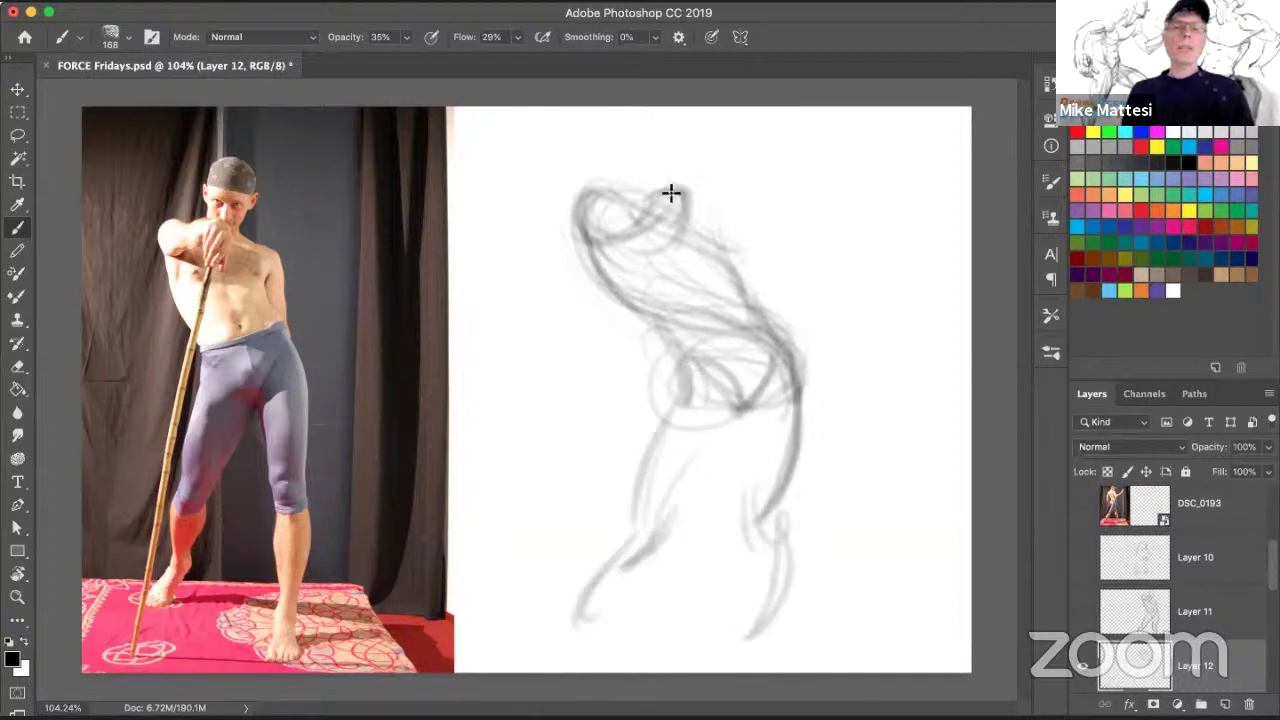
# Outline the head with a cap line above the hand and model the chest and abdomen with curved strokes.
pyautogui.moveTo(670, 192)
pyautogui.mouseDown()
pyautogui.moveTo(647, 153)
pyautogui.moveTo(651, 180)
pyautogui.moveTo(695, 135)
pyautogui.moveTo(689, 193)
pyautogui.moveTo(703, 179)
pyautogui.moveTo(675, 179)
pyautogui.moveTo(649, 157)
pyautogui.moveTo(691, 157)
pyautogui.moveTo(681, 172)
pyautogui.moveTo(653, 159)
pyautogui.moveTo(705, 137)
pyautogui.moveTo(623, 202)
pyautogui.moveTo(609, 189)
pyautogui.moveTo(597, 228)
pyautogui.moveTo(607, 255)
pyautogui.moveTo(585, 235)
pyautogui.moveTo(695, 325)
pyautogui.moveTo(673, 287)
pyautogui.moveTo(705, 272)
pyautogui.moveTo(676, 297)
pyautogui.moveTo(711, 280)
pyautogui.moveTo(667, 235)
pyautogui.moveTo(737, 301)
pyautogui.mouseUp()
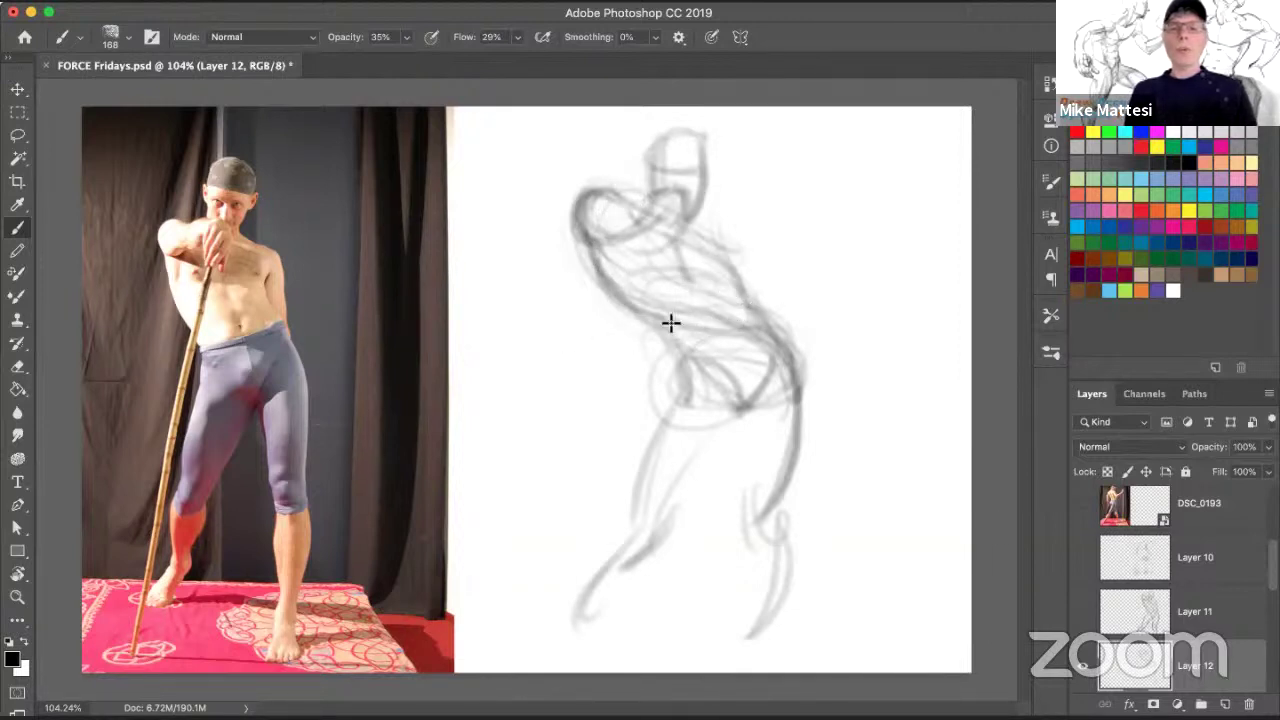
pyautogui.moveTo(726, 335)
pyautogui.mouseDown()
pyautogui.moveTo(757, 307)
pyautogui.moveTo(755, 318)
pyautogui.moveTo(659, 297)
pyautogui.moveTo(691, 275)
pyautogui.moveTo(721, 311)
pyautogui.moveTo(691, 263)
pyautogui.moveTo(723, 279)
pyautogui.mouseUp()
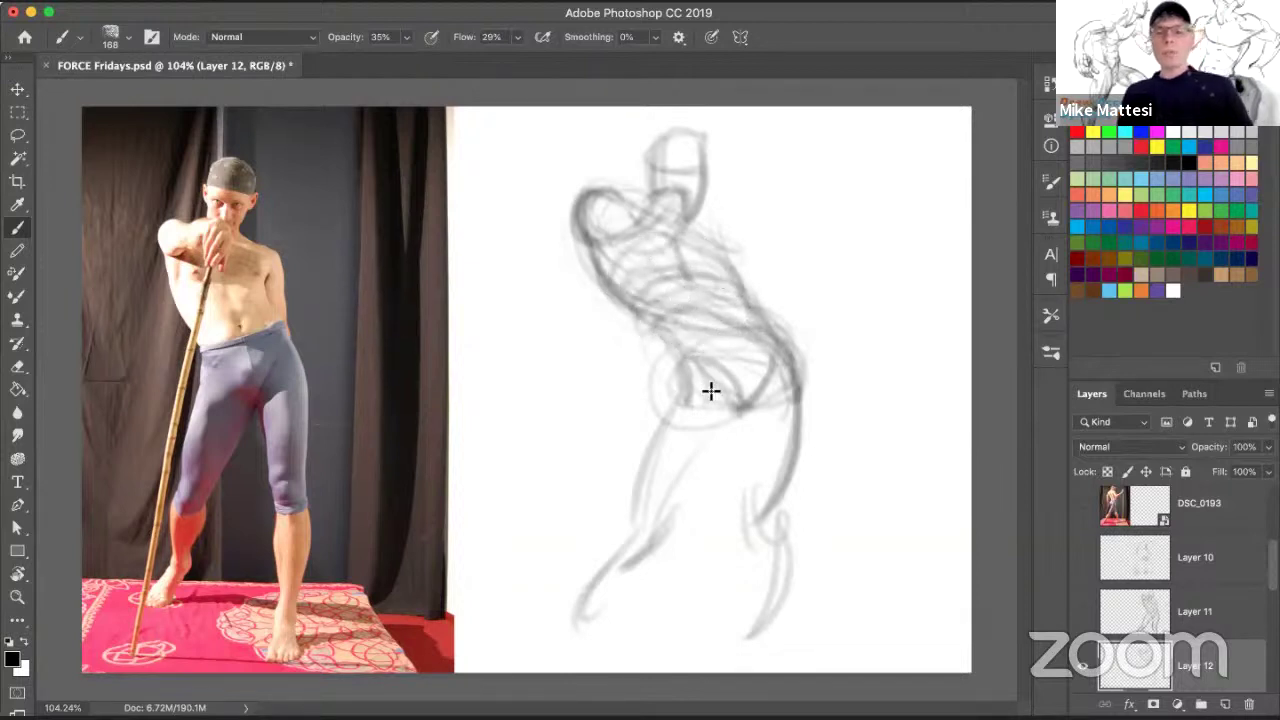
# Reinforce the chest centre line, rib cage arch, waistline and crotch with darker strokes using a brush size of 24 at 37% opacity.
pyautogui.moveTo(790, 303); pyautogui.dragTo(706, 318)
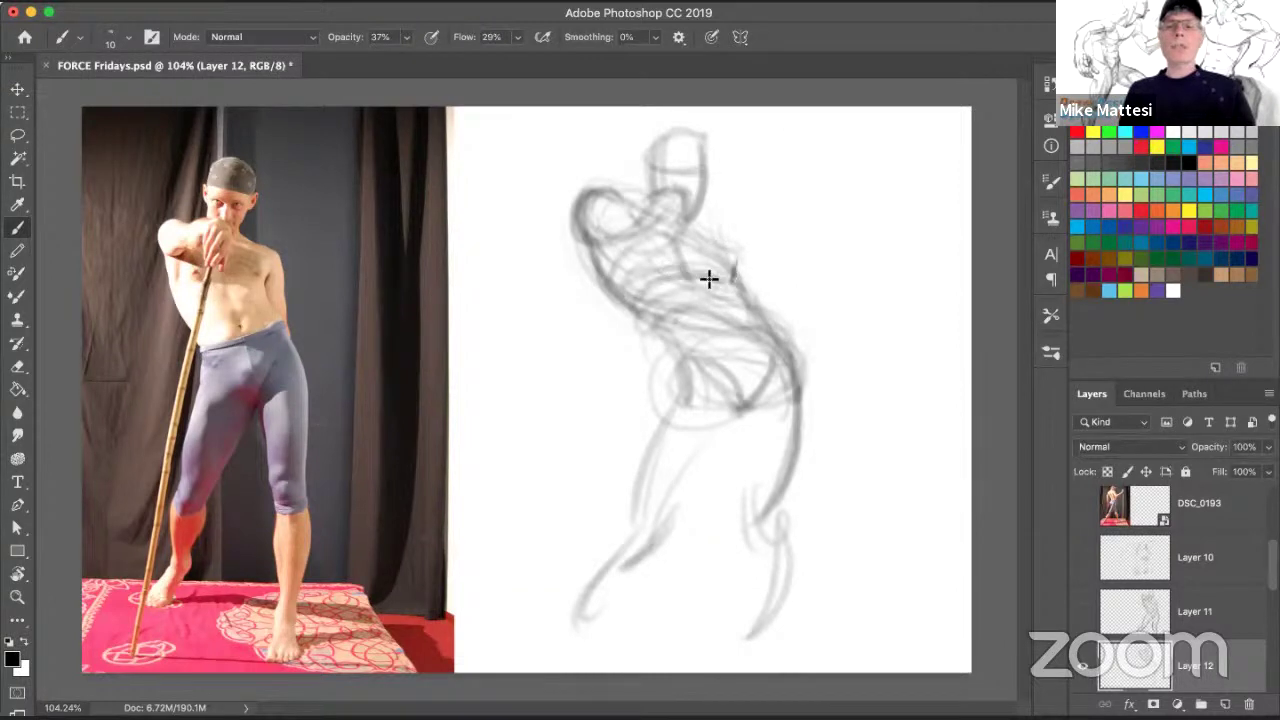
pyautogui.moveTo(694, 274)
pyautogui.keyDown('ctrl'); pyautogui.keyDown('alt'); pyautogui.mouseDown()
pyautogui.moveTo(671, 239)
pyautogui.moveTo(681, 261)
pyautogui.moveTo(724, 277)
pyautogui.moveTo(686, 271)
pyautogui.mouseUp(); pyautogui.keyUp('alt'); pyautogui.keyUp('ctrl')
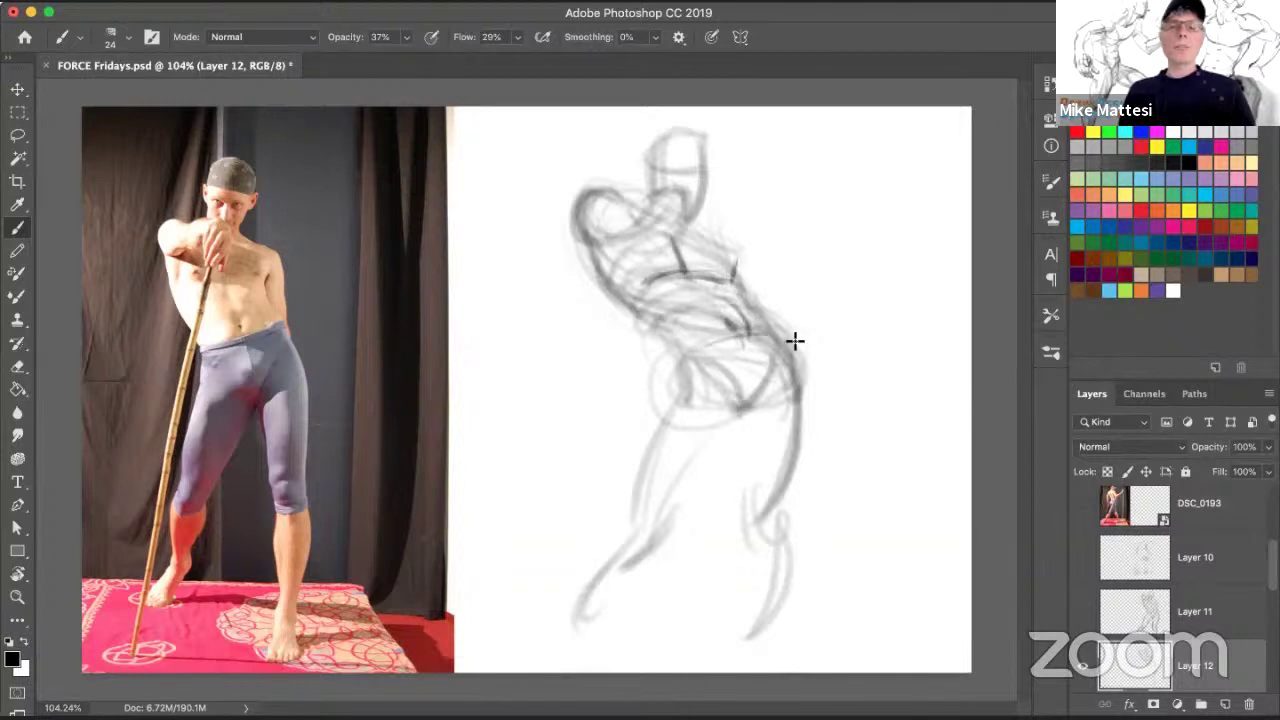
pyautogui.moveTo(723, 341)
pyautogui.mouseDown()
pyautogui.moveTo(779, 328)
pyautogui.moveTo(669, 351)
pyautogui.moveTo(767, 325)
pyautogui.moveTo(785, 338)
pyautogui.moveTo(773, 372)
pyautogui.moveTo(727, 381)
pyautogui.moveTo(766, 357)
pyautogui.mouseUp()
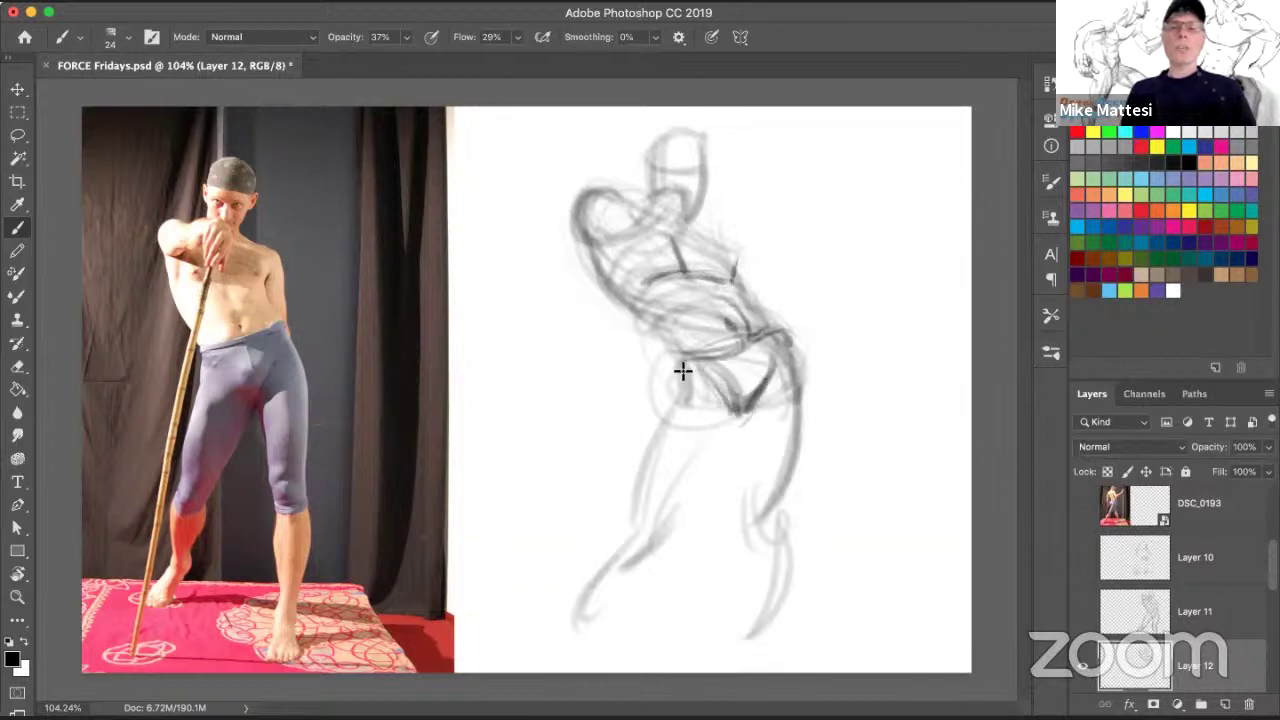
# Darken the outer and inner contours of both legs from the hips through the knees down to the ankles.
pyautogui.moveTo(686, 356)
pyautogui.mouseDown()
pyautogui.moveTo(626, 561)
pyautogui.moveTo(576, 618)
pyautogui.mouseUp()
pyautogui.moveTo(800, 390)
pyautogui.mouseDown()
pyautogui.moveTo(752, 545)
pyautogui.moveTo(750, 622)
pyautogui.mouseUp()
pyautogui.moveTo(801, 363)
pyautogui.mouseDown()
pyautogui.moveTo(786, 495)
pyautogui.moveTo(754, 544)
pyautogui.mouseUp()
pyautogui.moveTo(786, 502); pyautogui.dragTo(736, 628)
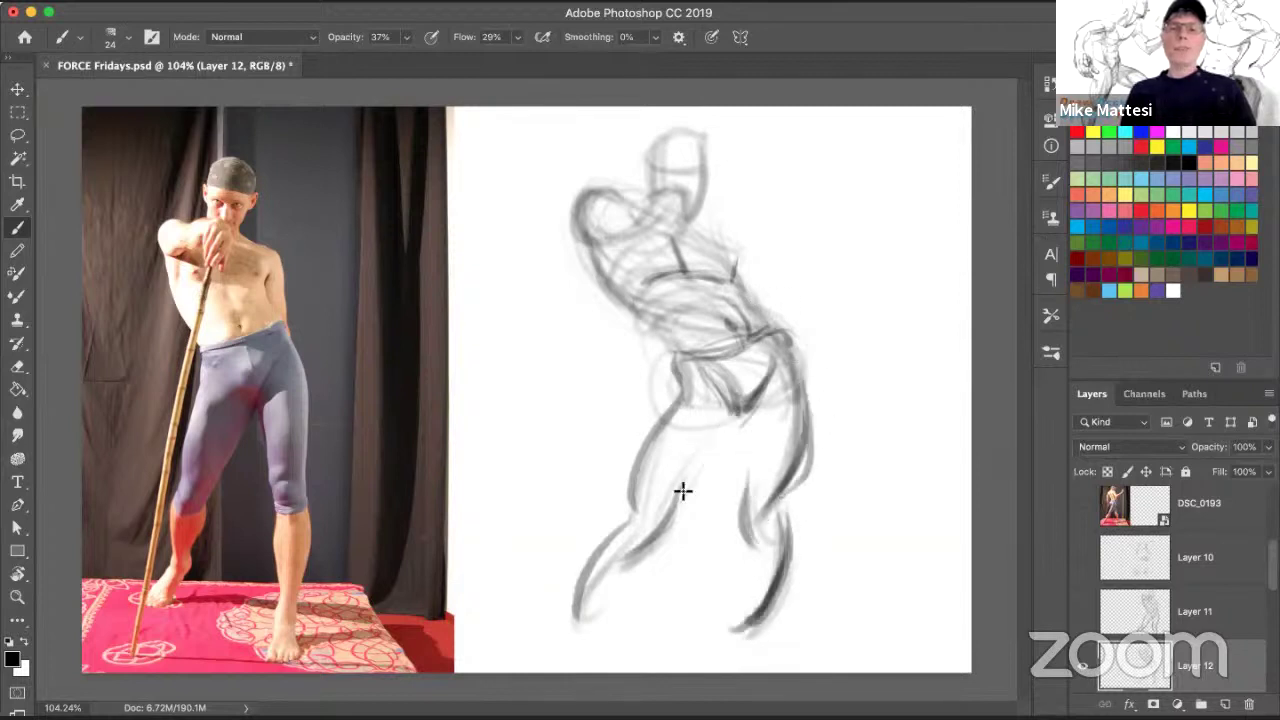
pyautogui.moveTo(718, 438); pyautogui.dragTo(672, 510)
# Draw a short curved directional mark beside the bent leg's thigh and a large thin circle around the figure from head to thighs.
pyautogui.moveTo(602, 400); pyautogui.dragTo(631, 442)
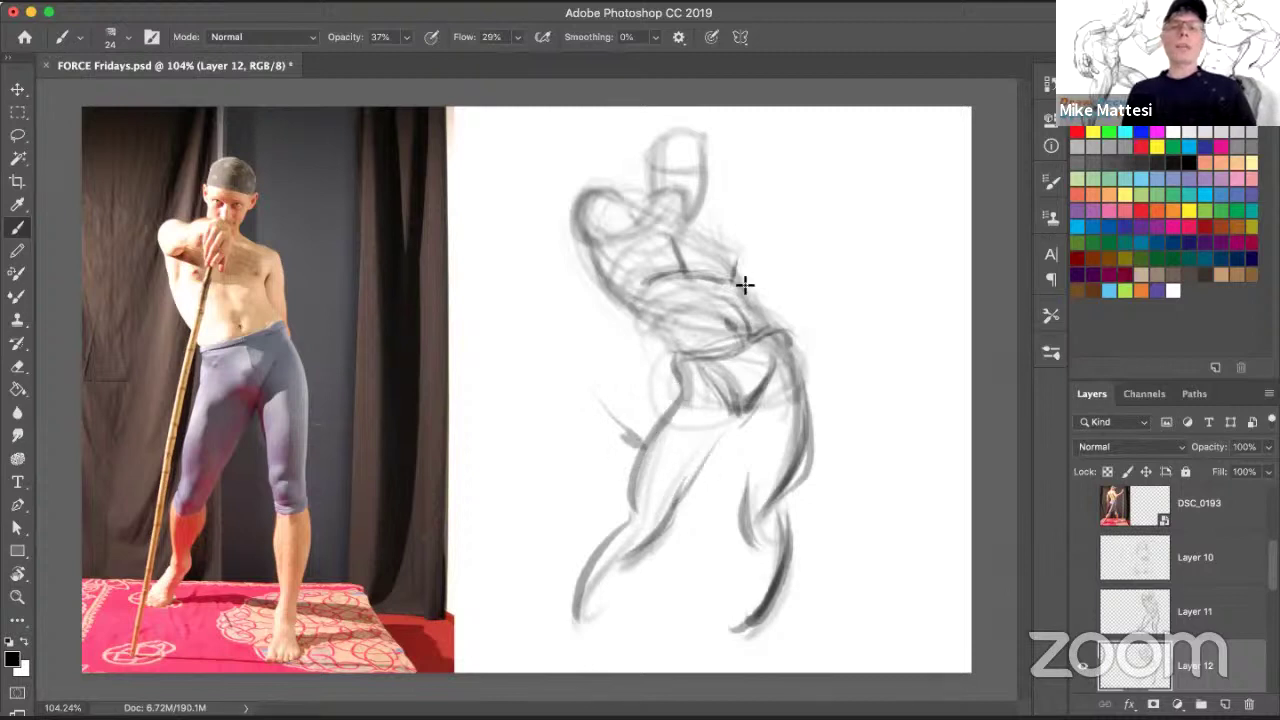
pyautogui.moveTo(565, 413)
pyautogui.mouseDown()
pyautogui.moveTo(810, 447)
pyautogui.moveTo(575, 281)
pyautogui.moveTo(677, 485)
pyautogui.moveTo(799, 391)
pyautogui.moveTo(736, 449)
pyautogui.mouseUp()
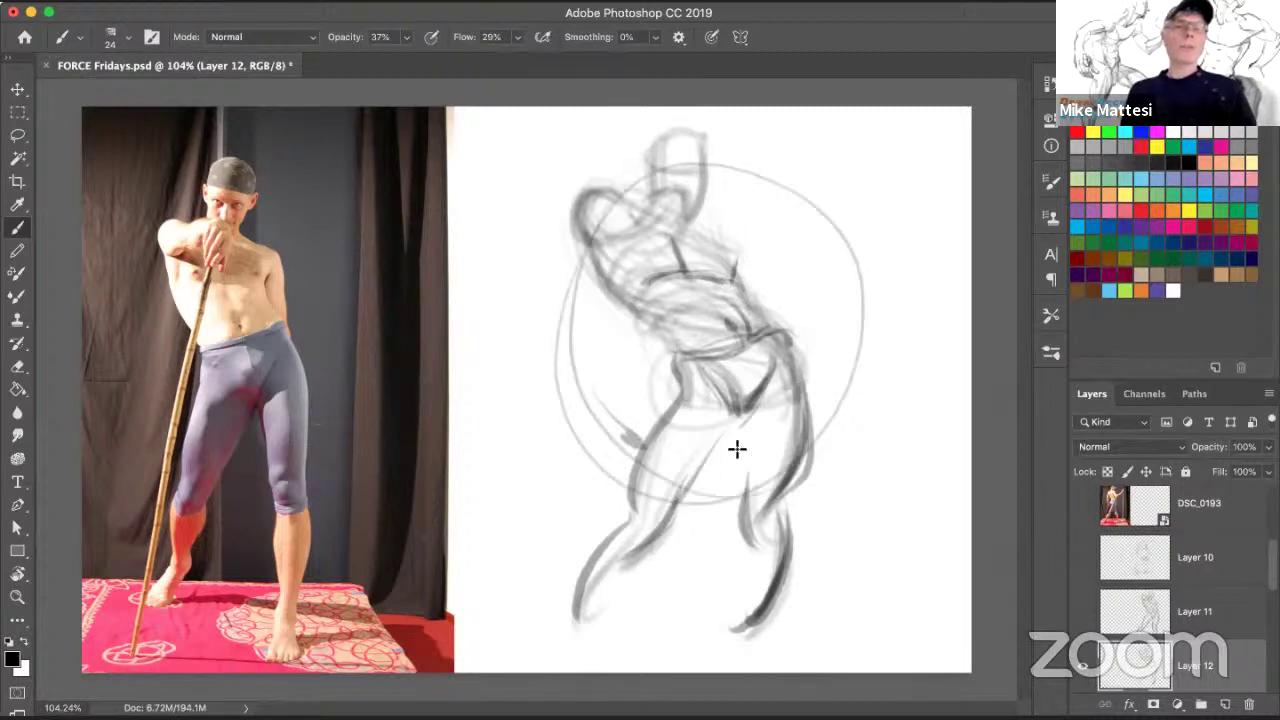